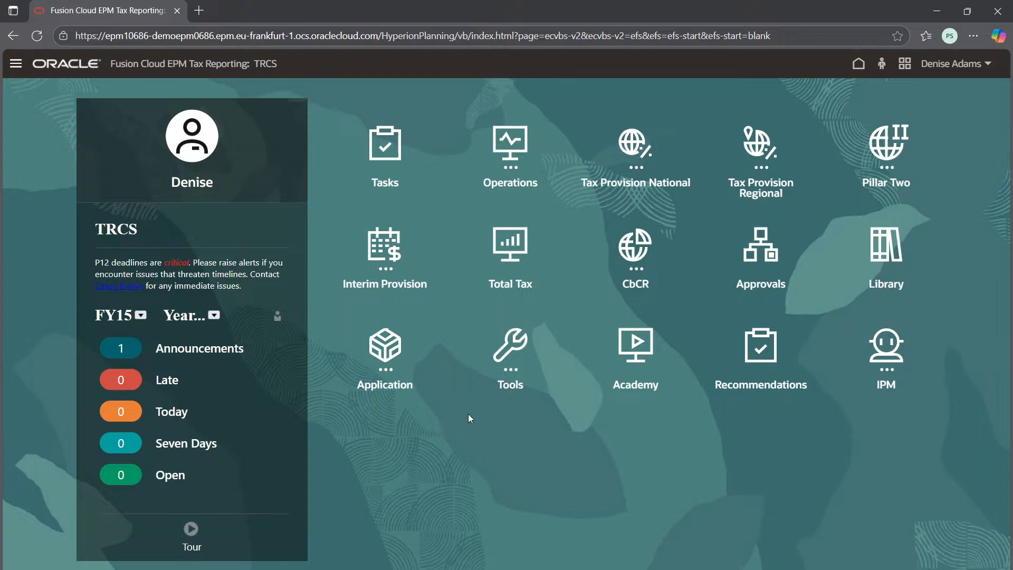
# Step: Open the Copy Configuration task in the application's Tax Reporting configuration list
pyautogui.click(395, 363)
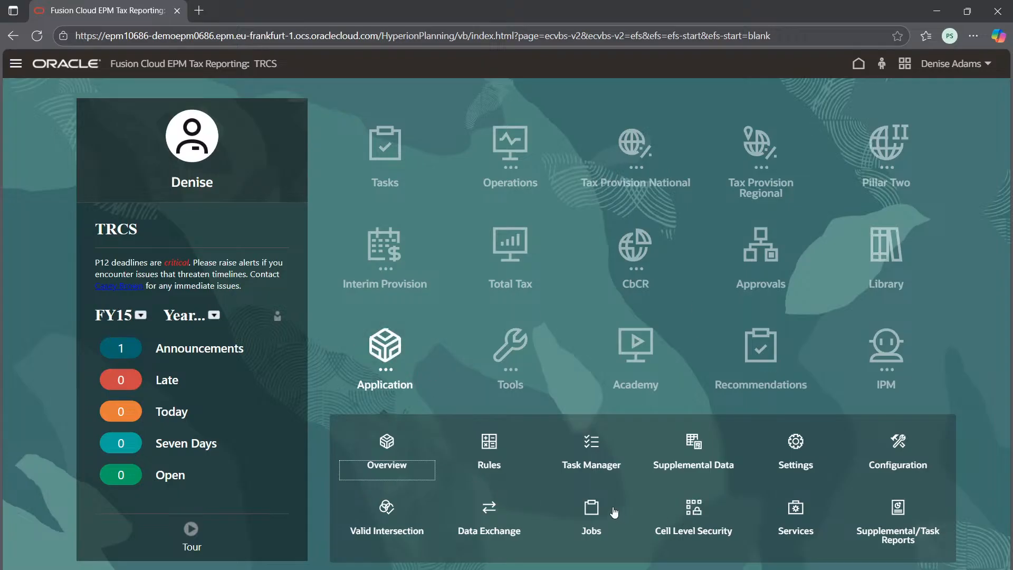
pyautogui.click(897, 459)
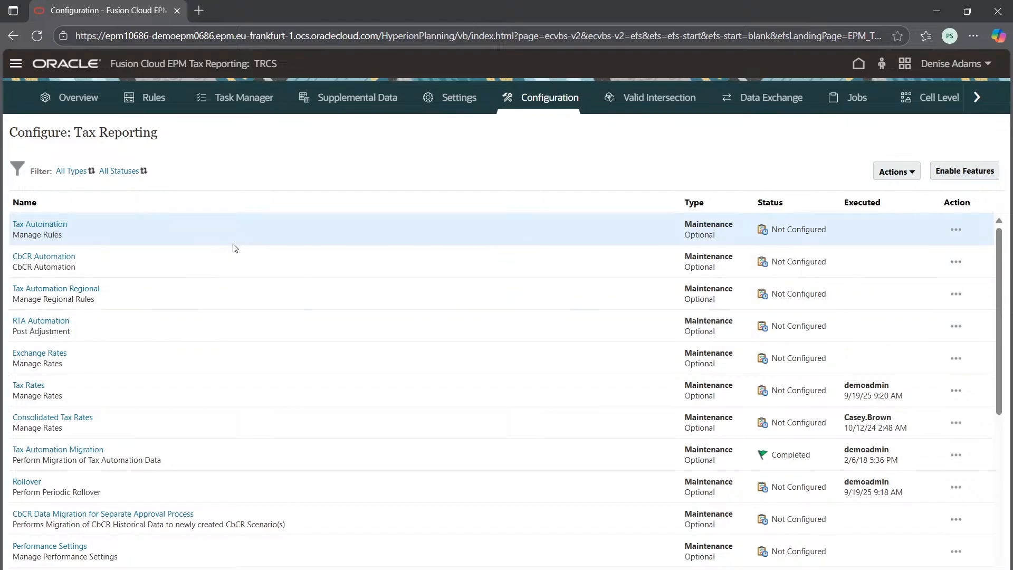
pyautogui.scroll(-3, 32, 264)
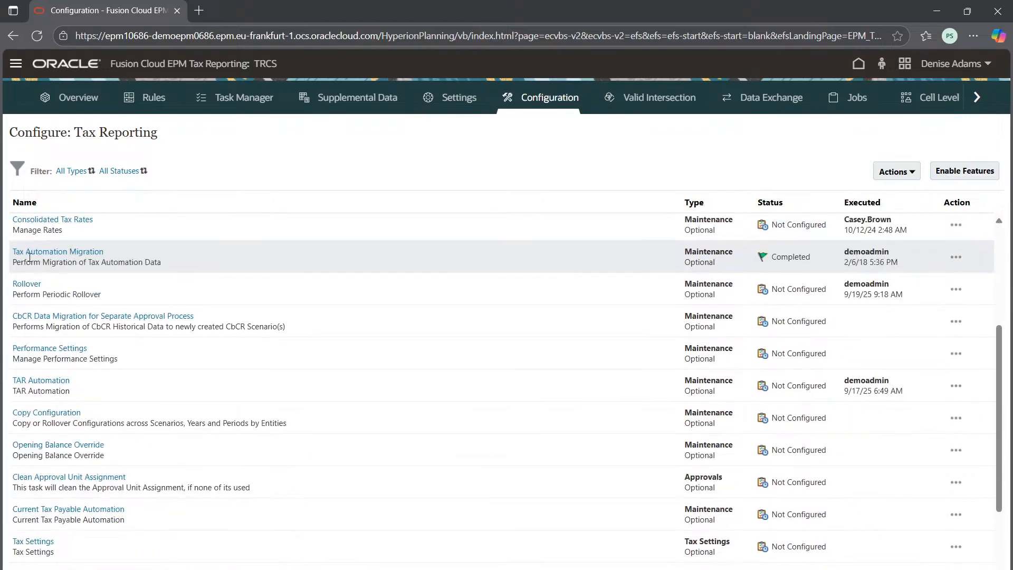
pyautogui.click(52, 414)
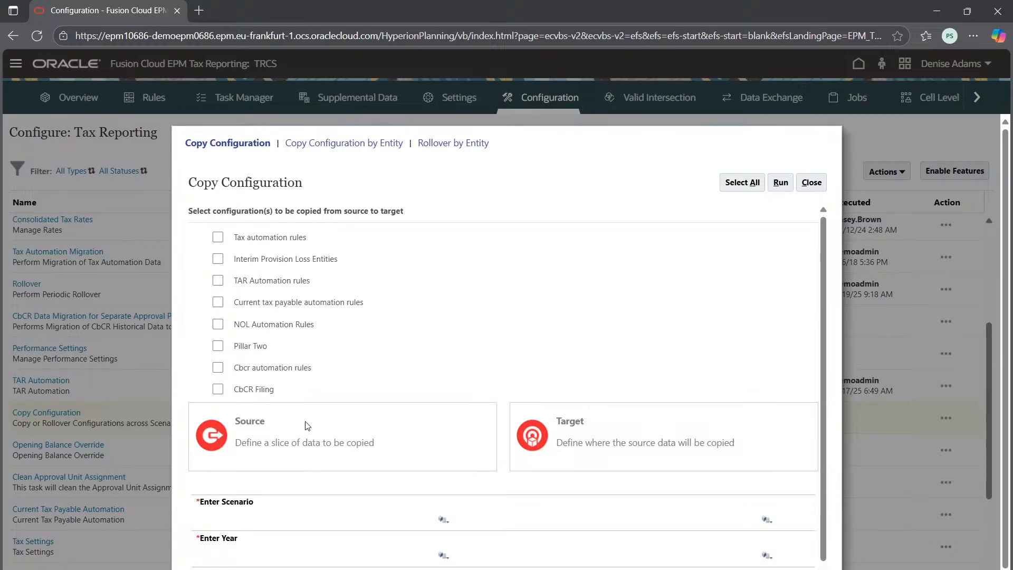
# Step: Choose Tax automation rules and TAR Automation rules as the configurations to copy from source to target
pyautogui.click(217, 237)
pyautogui.moveTo(250, 445); pyautogui.dragTo(371, 442)
pyautogui.click(629, 443)
pyautogui.moveTo(588, 438); pyautogui.dragTo(735, 441)
pyautogui.click(684, 360)
pyautogui.click(271, 284)
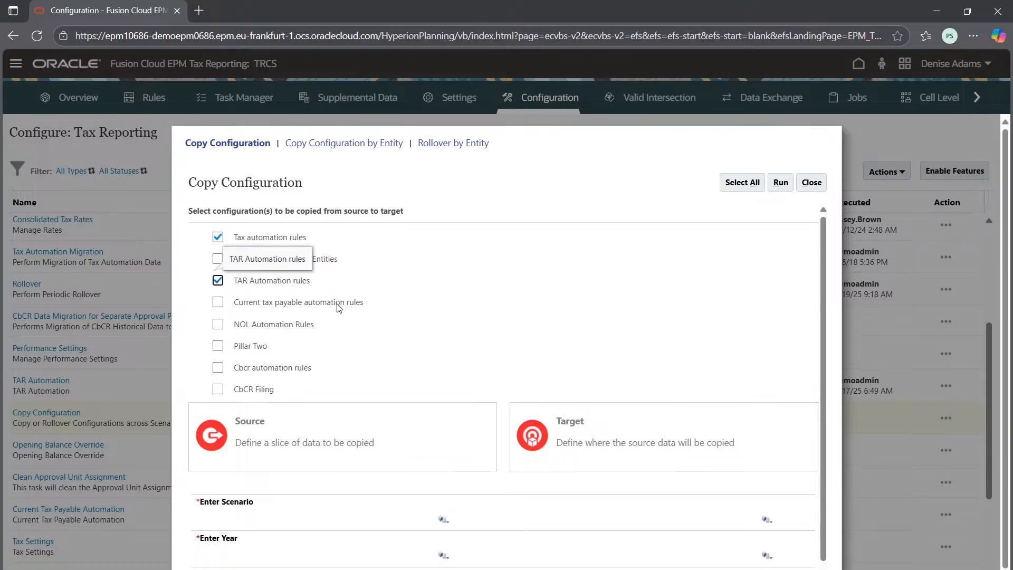
# Step: Set the source scenario to Actual for the configuration copy
pyautogui.scroll(-2, 372, 376)
pyautogui.scroll(-1, 455, 480)
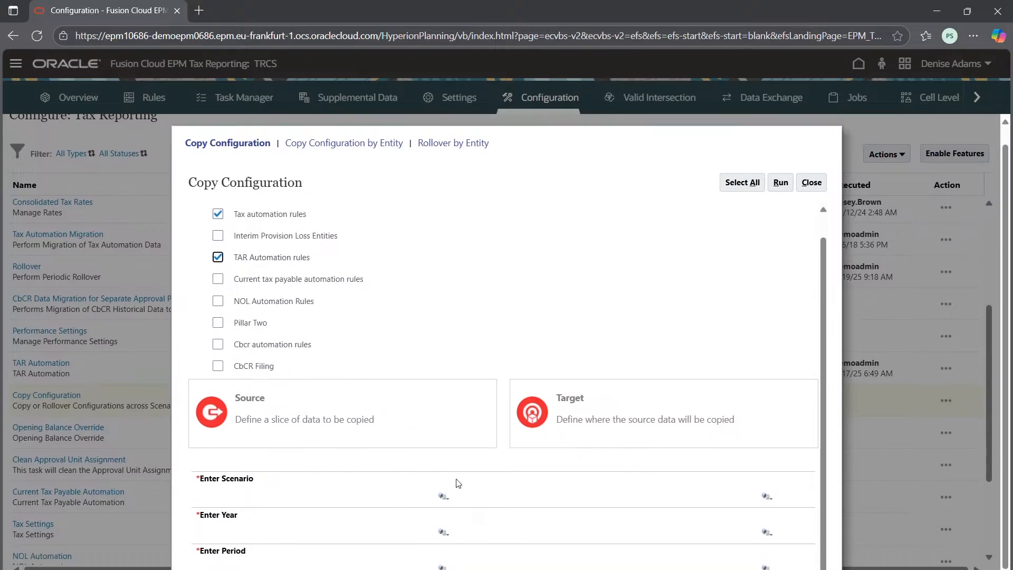
pyautogui.click(443, 497)
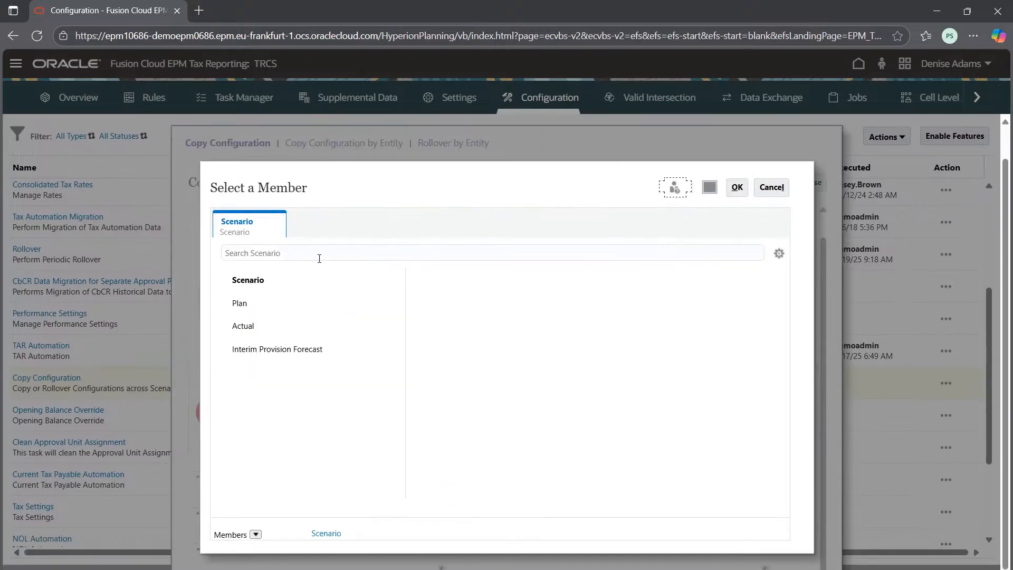
pyautogui.click(272, 329)
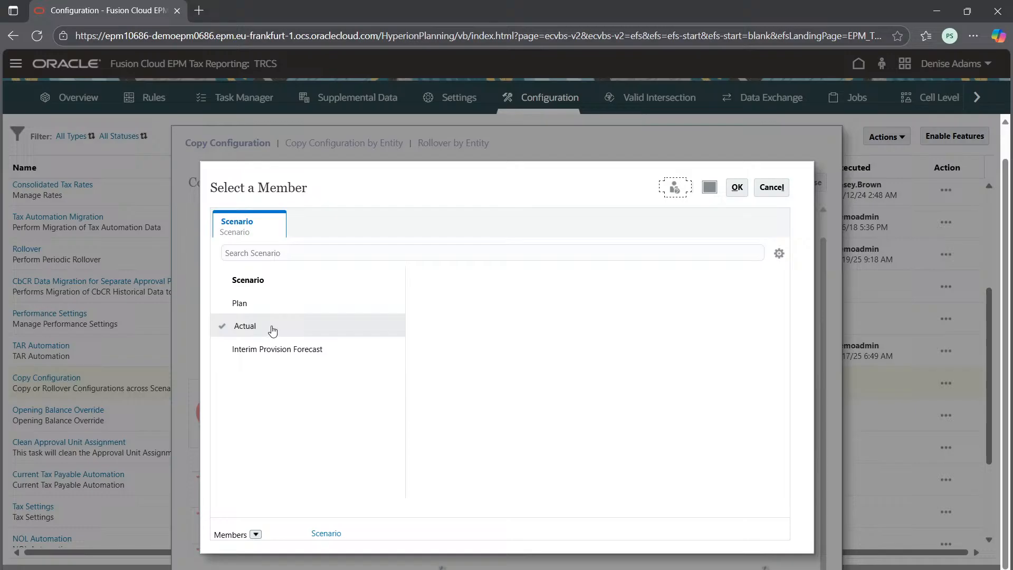
pyautogui.click(736, 187)
pyautogui.click(766, 520)
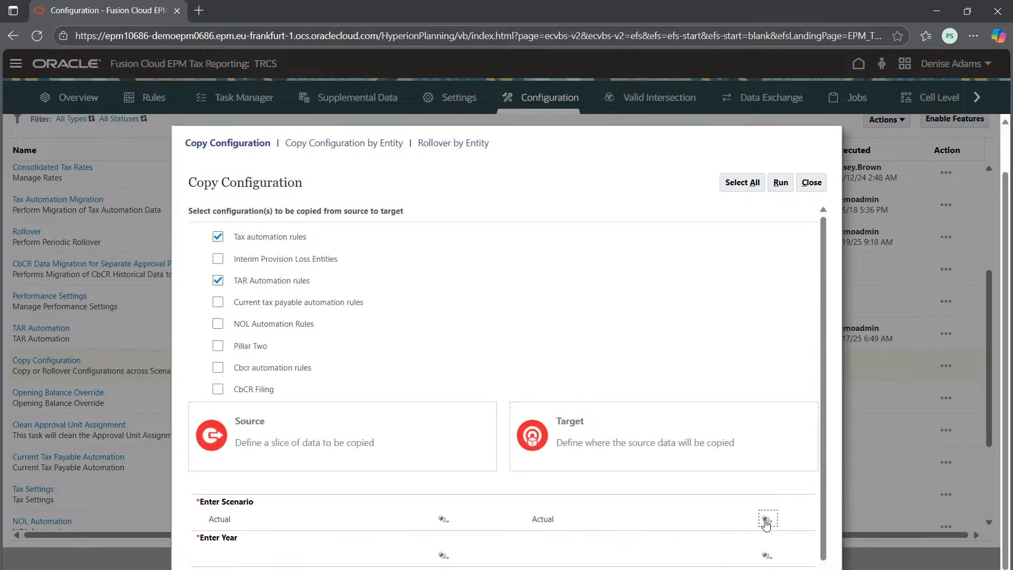
# Step: Set the source year to FY23 for the configuration copy
pyautogui.scroll(-1, 570, 459)
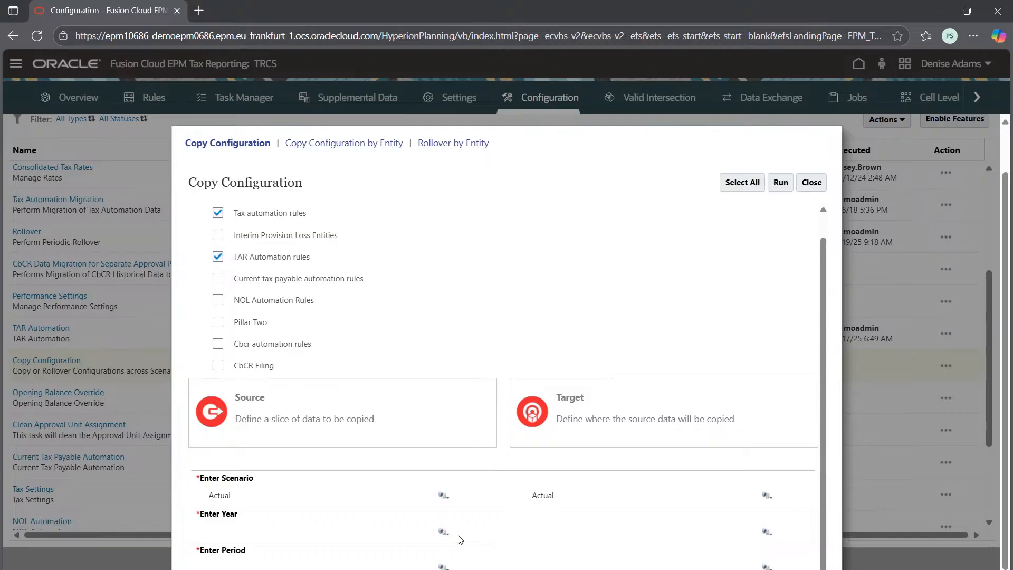
pyautogui.click(443, 531)
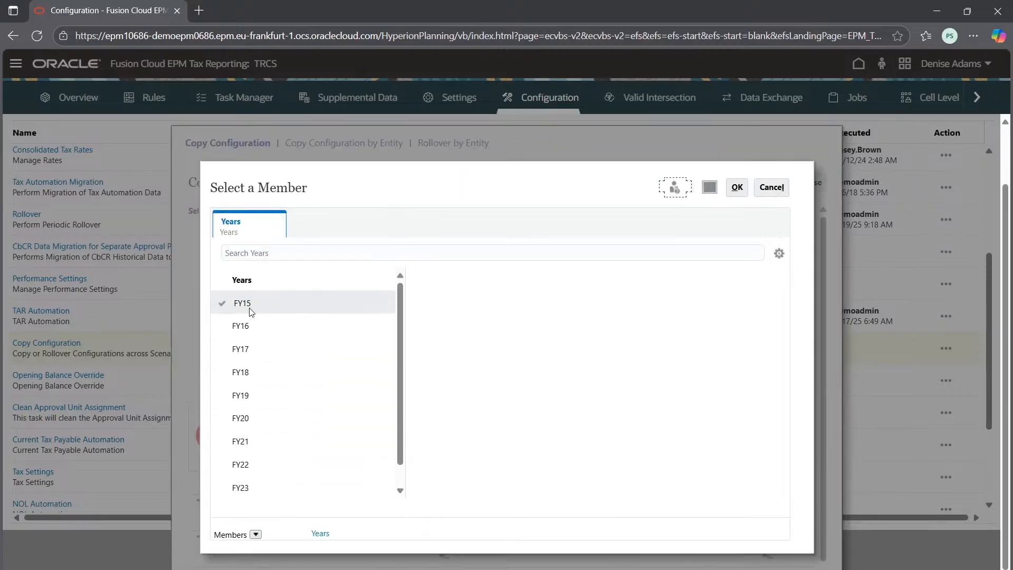
pyautogui.click(236, 485)
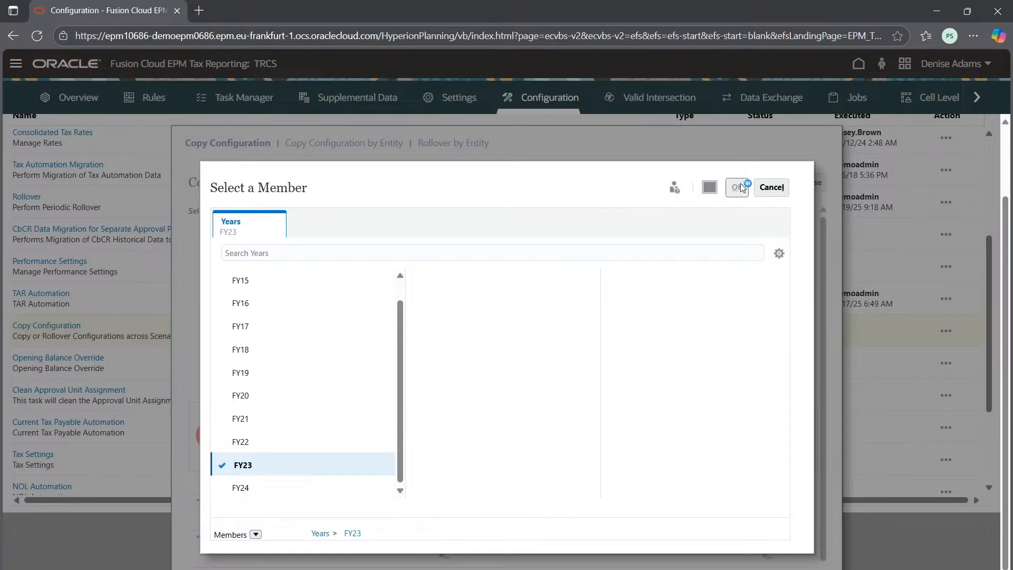
pyautogui.click(736, 187)
# Step: Set the source period to P12 under YearTotal and try to run the configuration copy
pyautogui.scroll(-1, 557, 364)
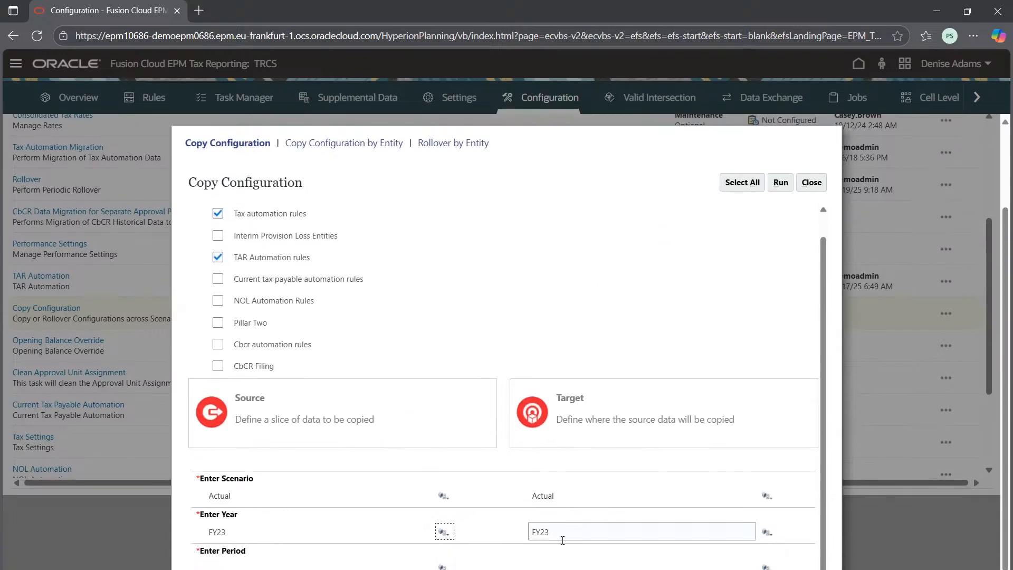
pyautogui.click(445, 560)
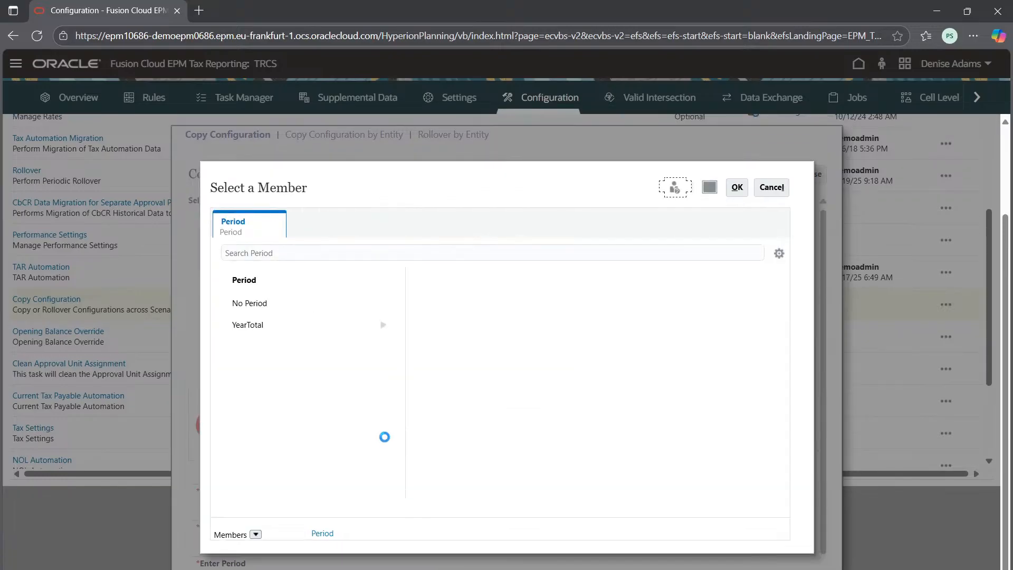
pyautogui.click(383, 324)
pyautogui.scroll(-4, 403, 398)
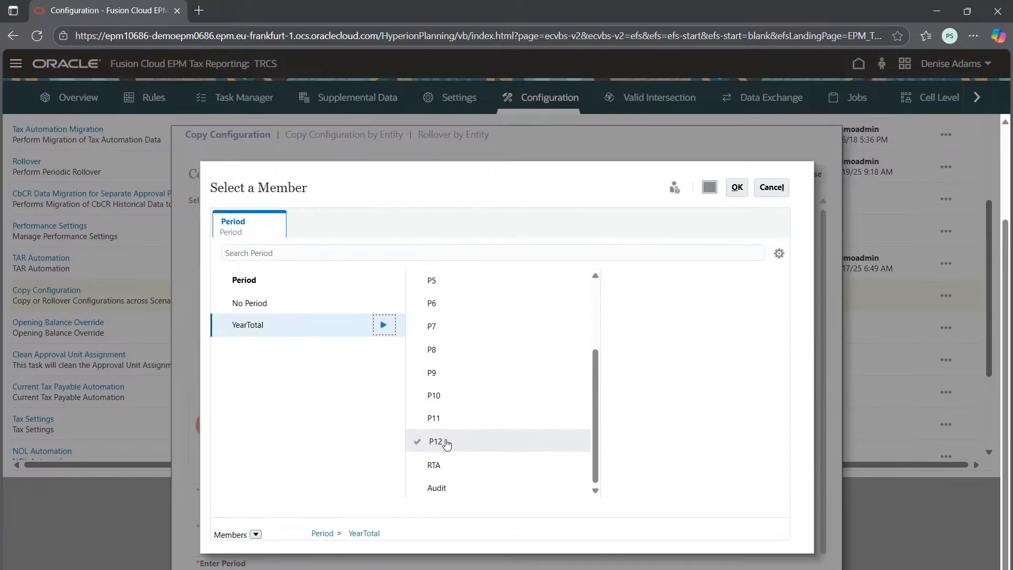
pyautogui.click(416, 442)
pyautogui.click(737, 187)
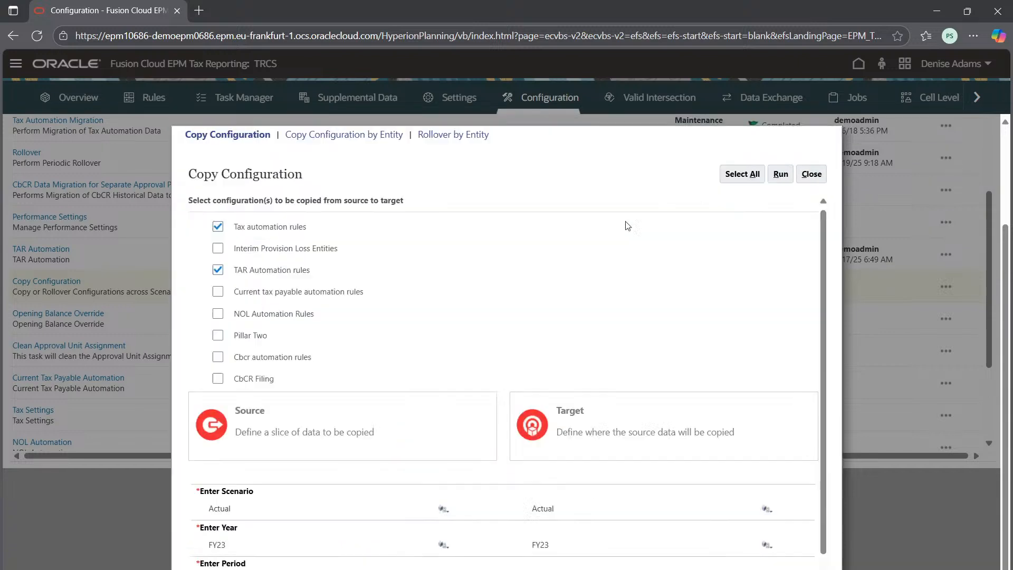
pyautogui.click(777, 180)
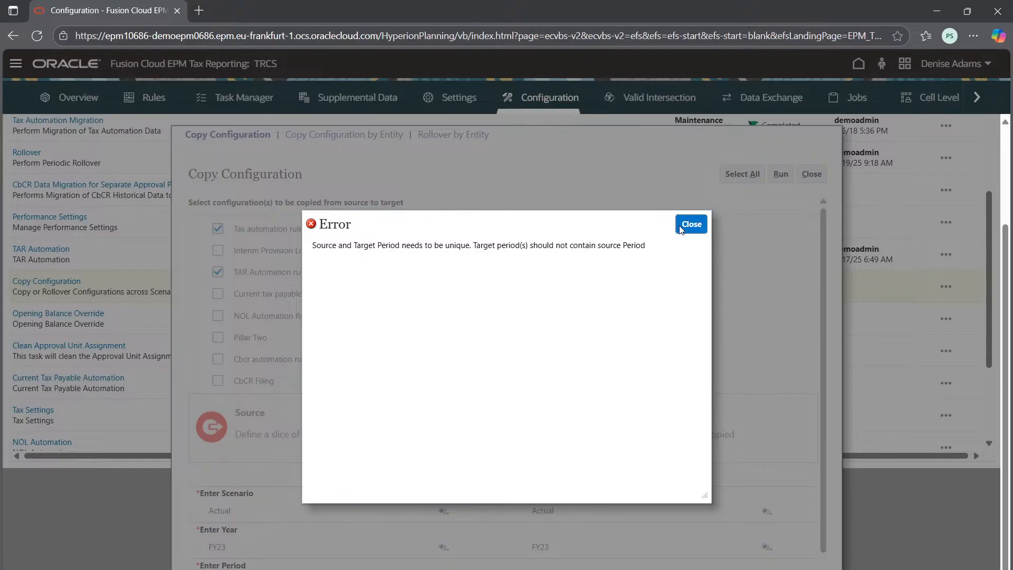
pyautogui.click(691, 224)
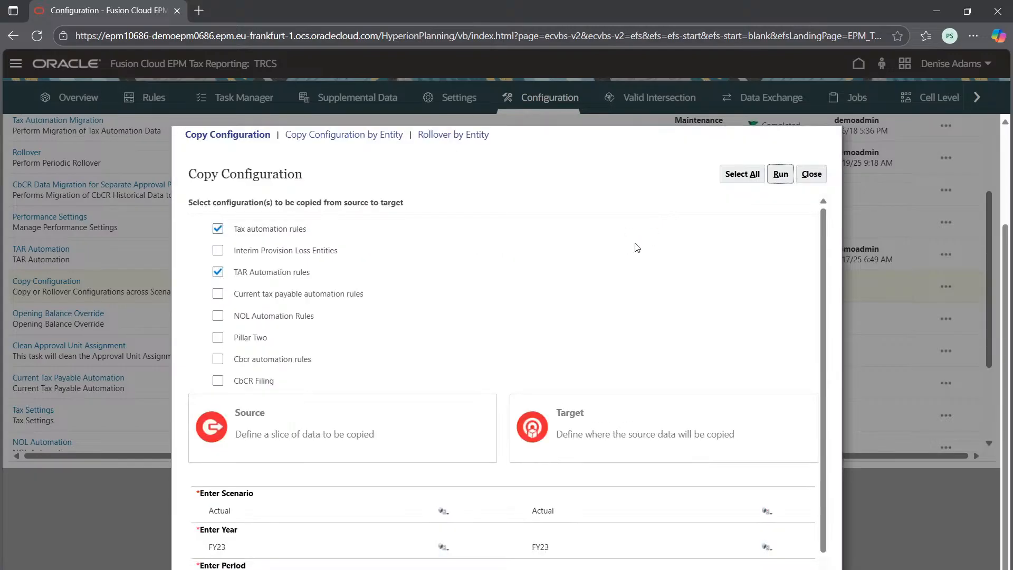
# Step: Replace the target period P12 with P10 from the YearTotal members
pyautogui.click(766, 559)
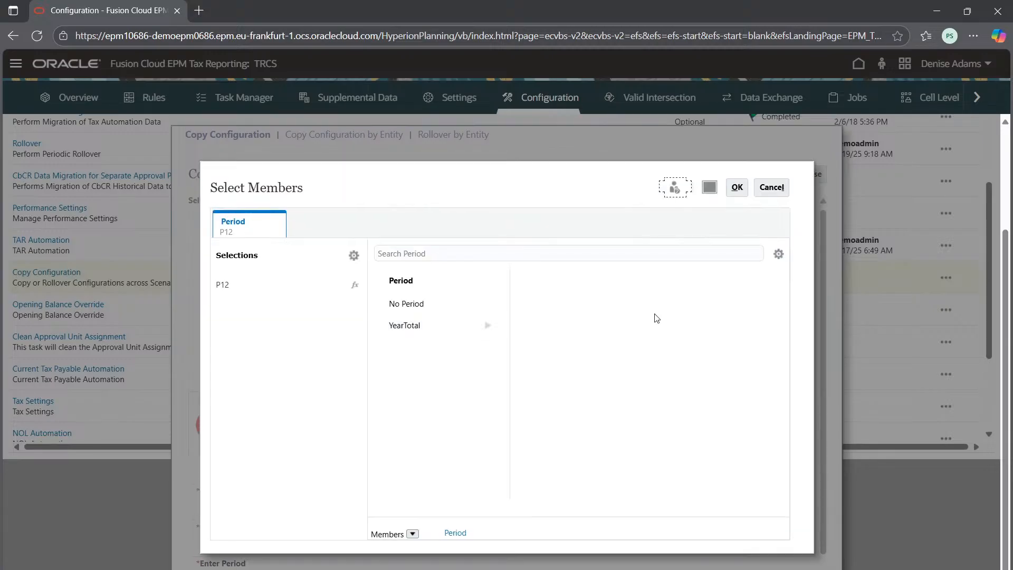
pyautogui.click(488, 326)
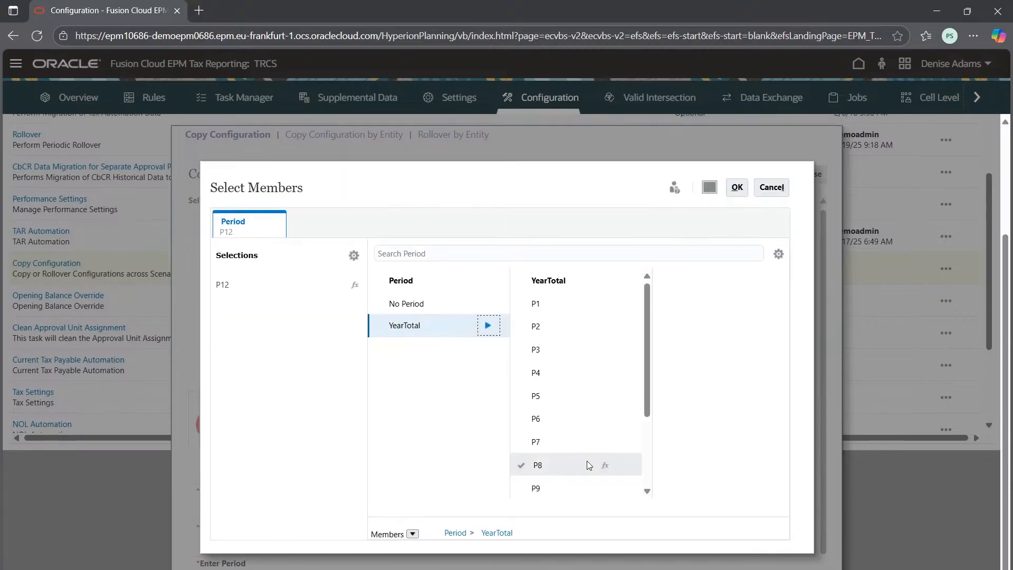
pyautogui.scroll(-3, 570, 477)
pyautogui.click(558, 400)
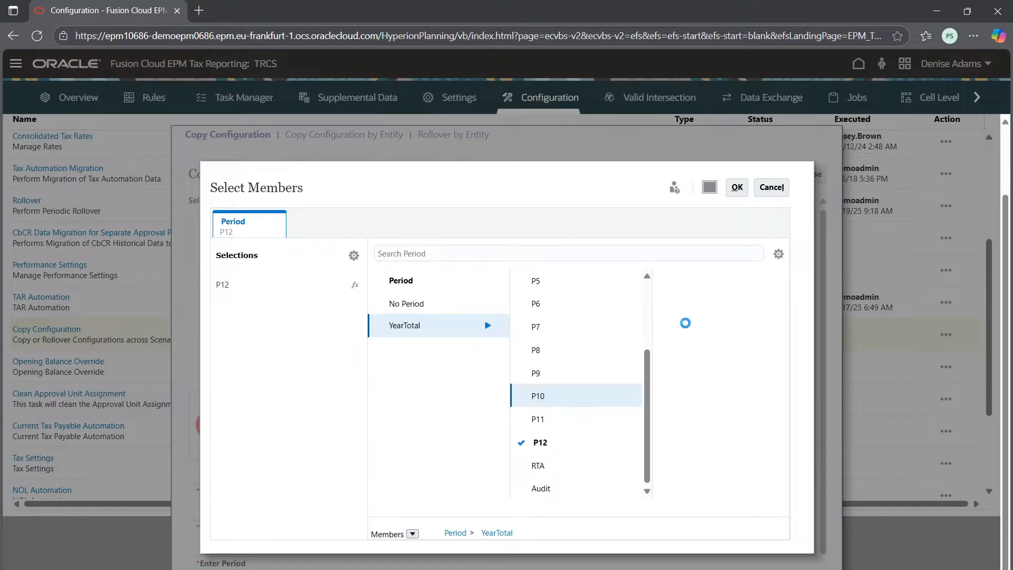
pyautogui.click(516, 447)
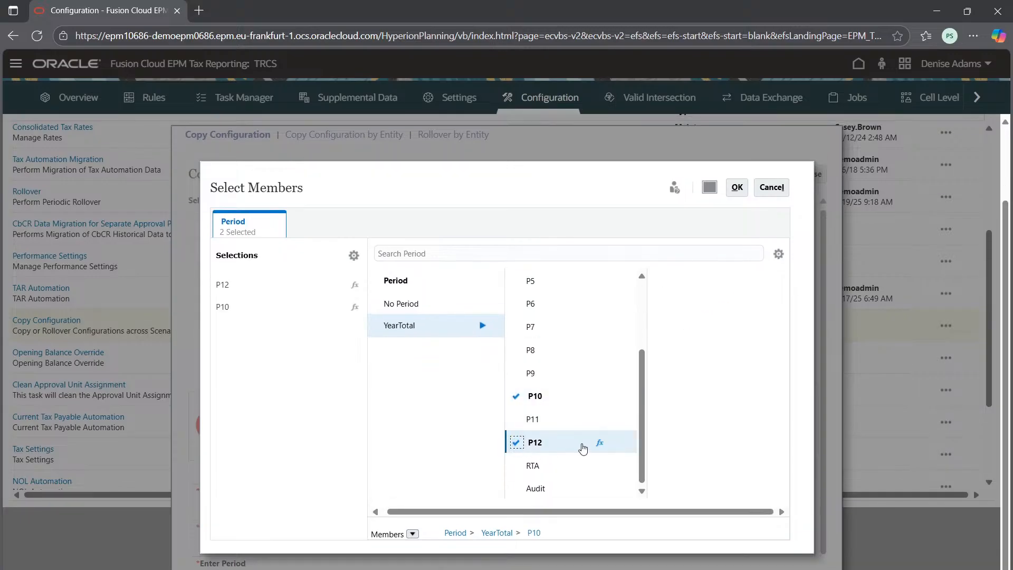
pyautogui.click(737, 187)
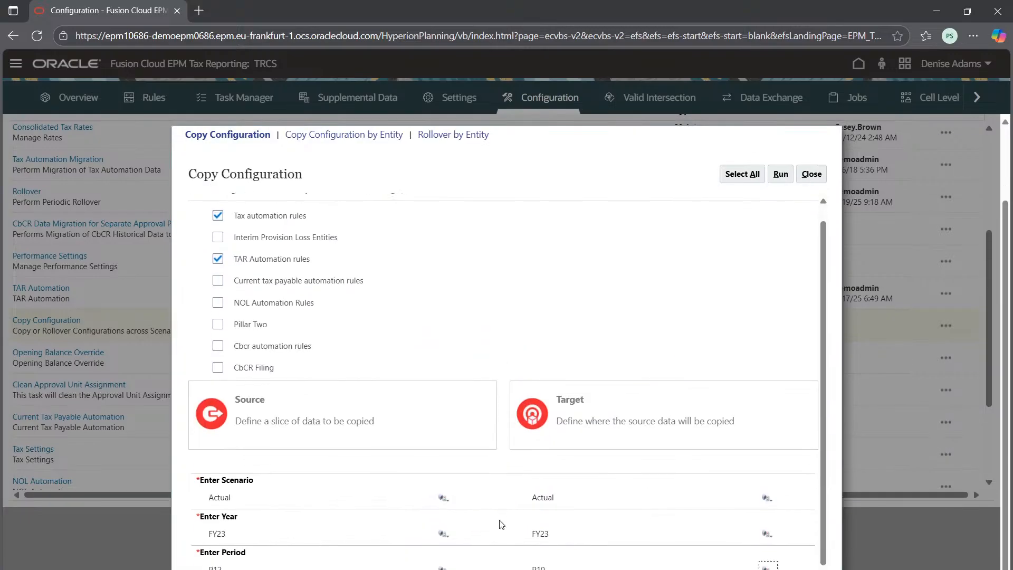
pyautogui.scroll(-2, 572, 547)
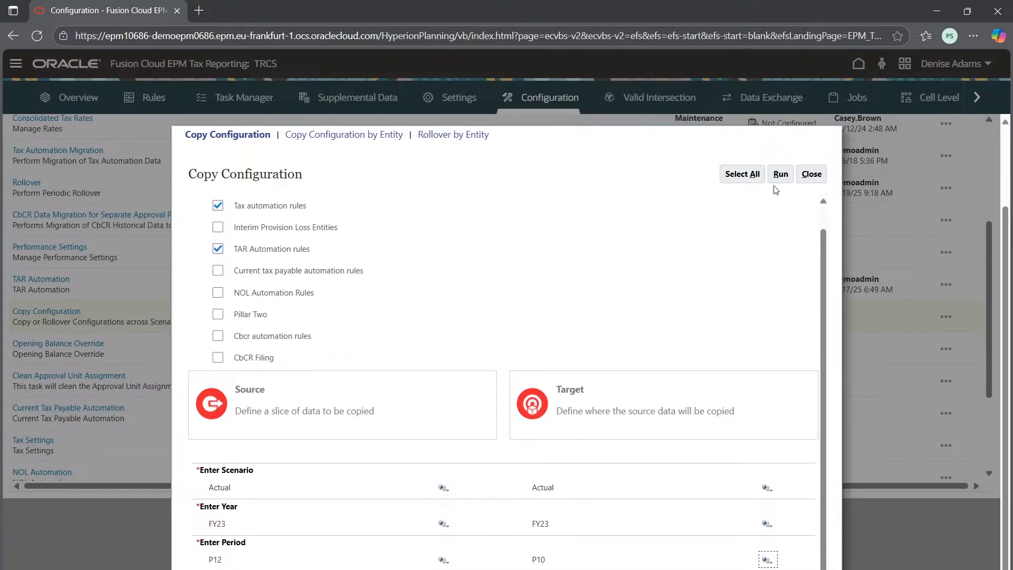
pyautogui.click(780, 174)
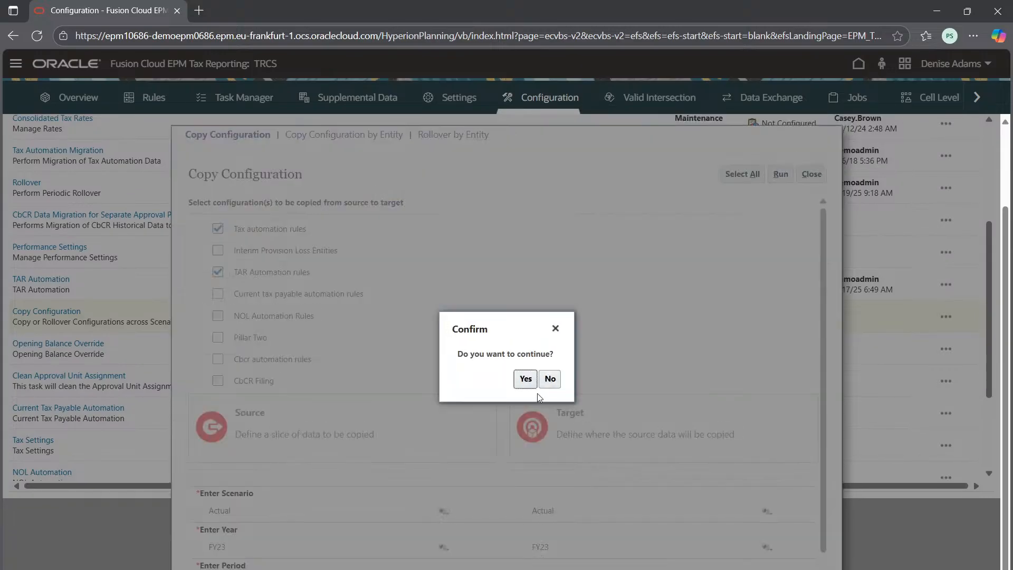
pyautogui.scroll(3, 357, 483)
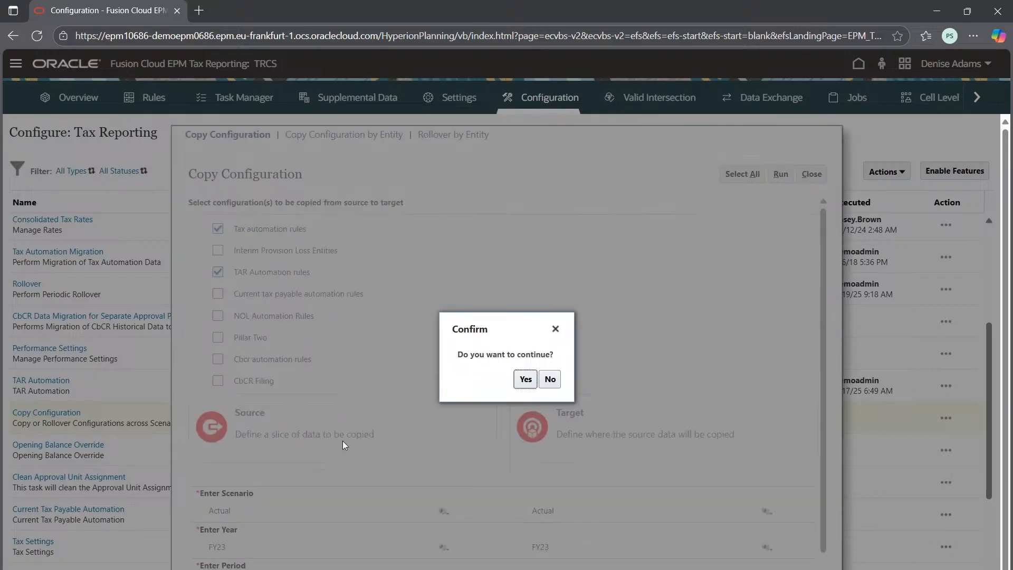
pyautogui.scroll(-2, 343, 441)
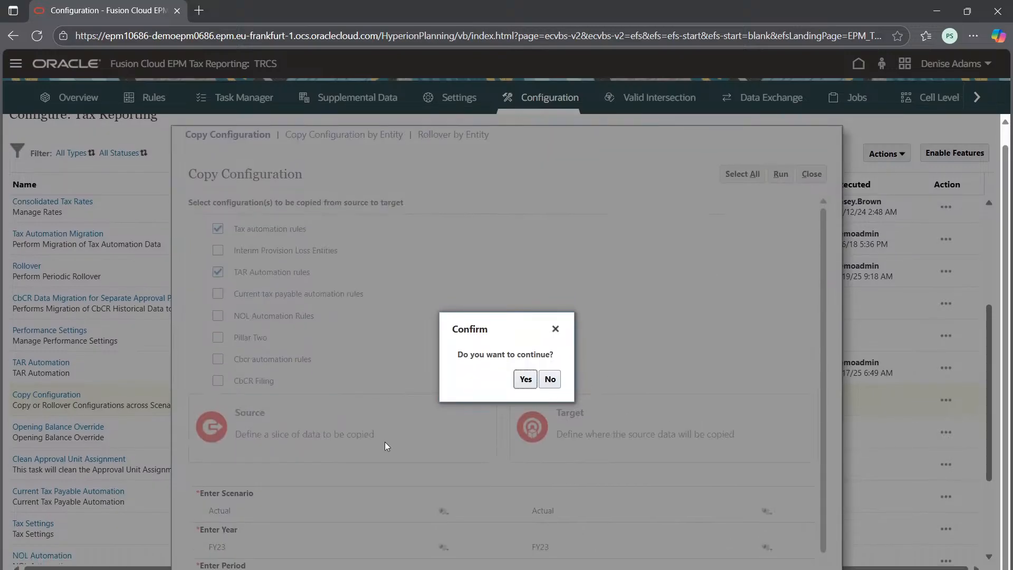
pyautogui.scroll(-2, 374, 435)
pyautogui.scroll(-2, 331, 436)
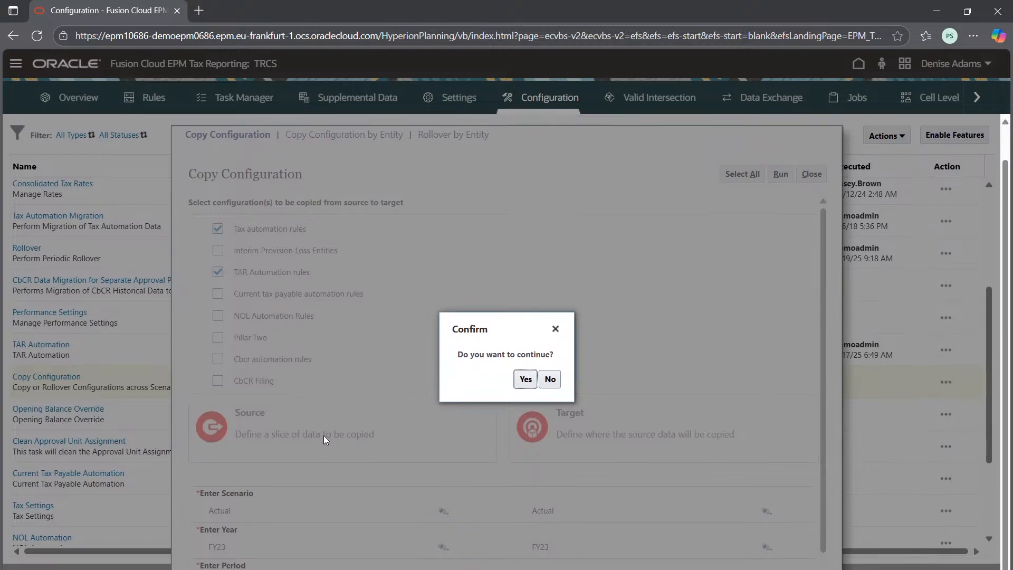
pyautogui.scroll(-2, 324, 435)
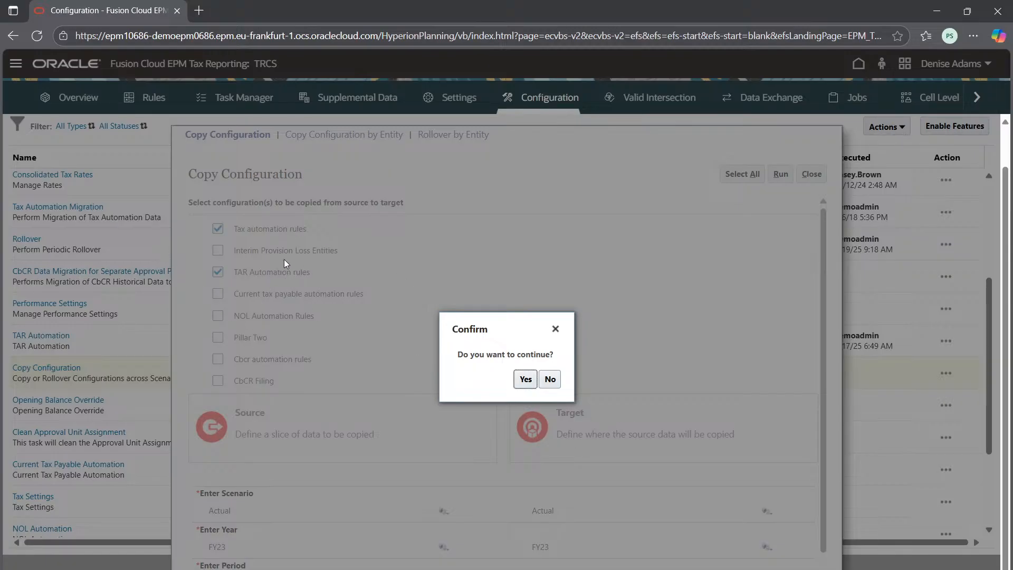
pyautogui.scroll(-2, 355, 505)
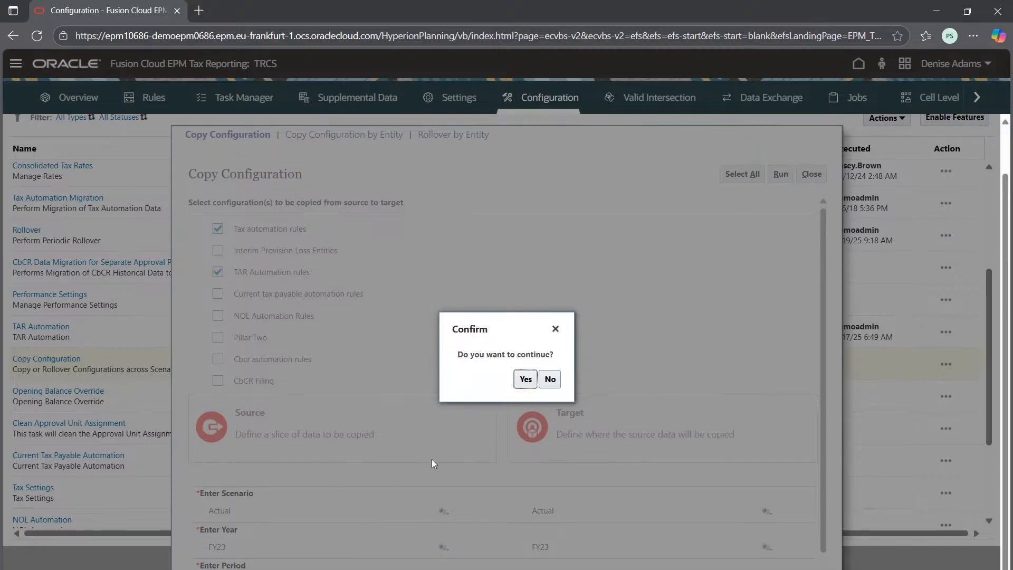
pyautogui.click(549, 379)
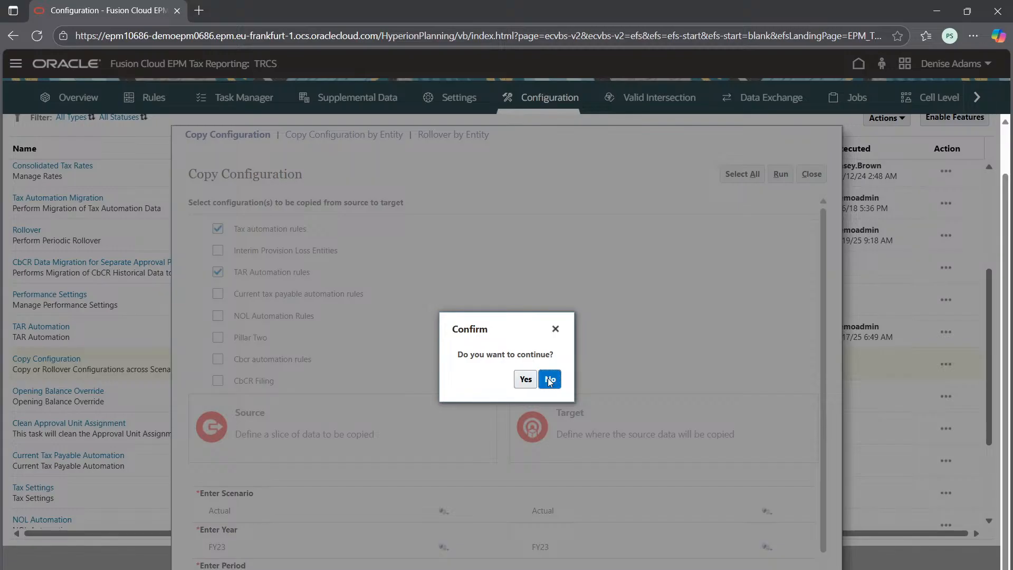
# Step: Add Plan to the target scenarios alongside Actual
pyautogui.click(766, 511)
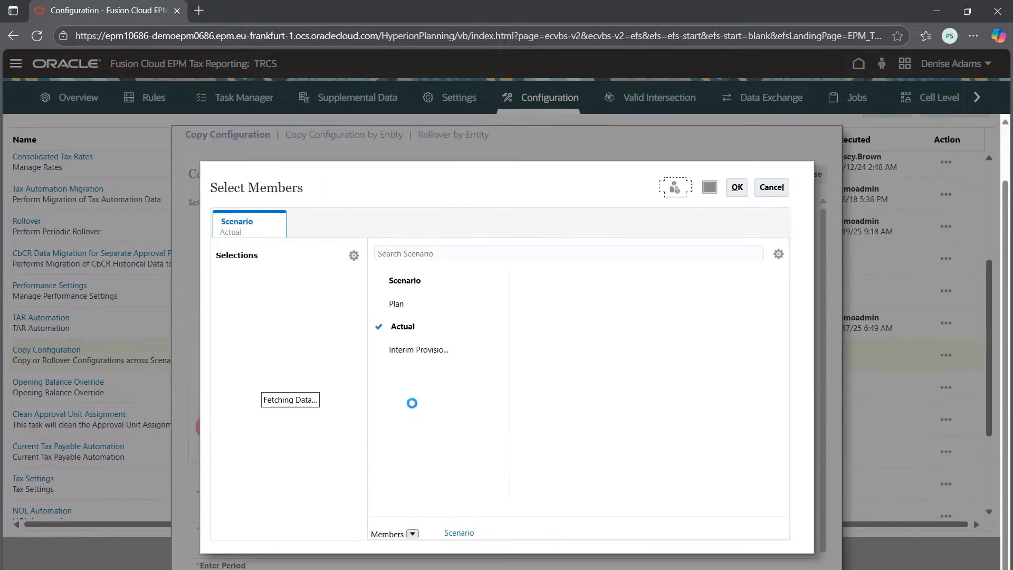
pyautogui.click(391, 305)
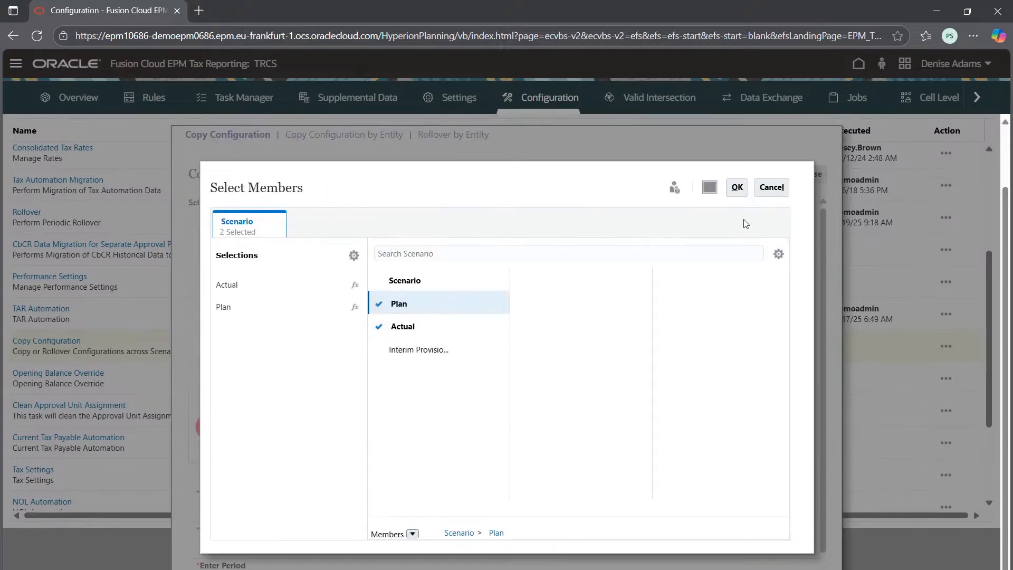
pyautogui.click(736, 188)
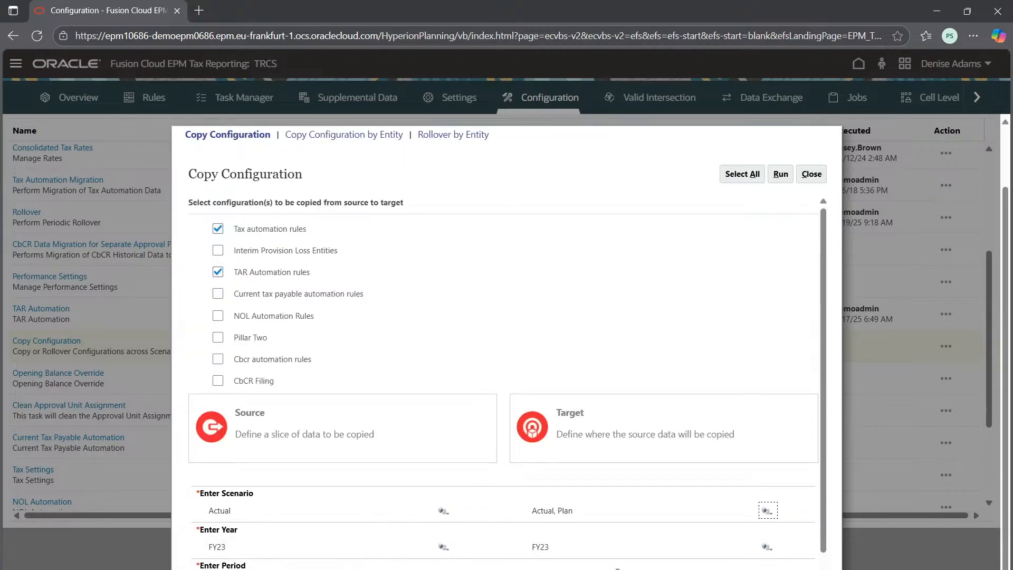
pyautogui.scroll(-1, 633, 514)
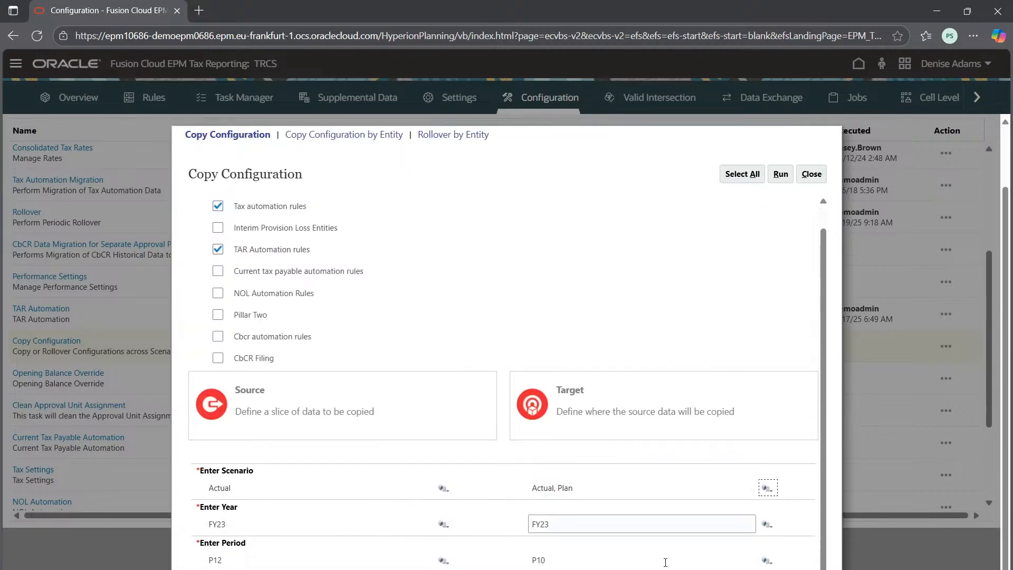
# Step: Add P12 from the YearTotal members to the target periods alongside P10
pyautogui.click(768, 559)
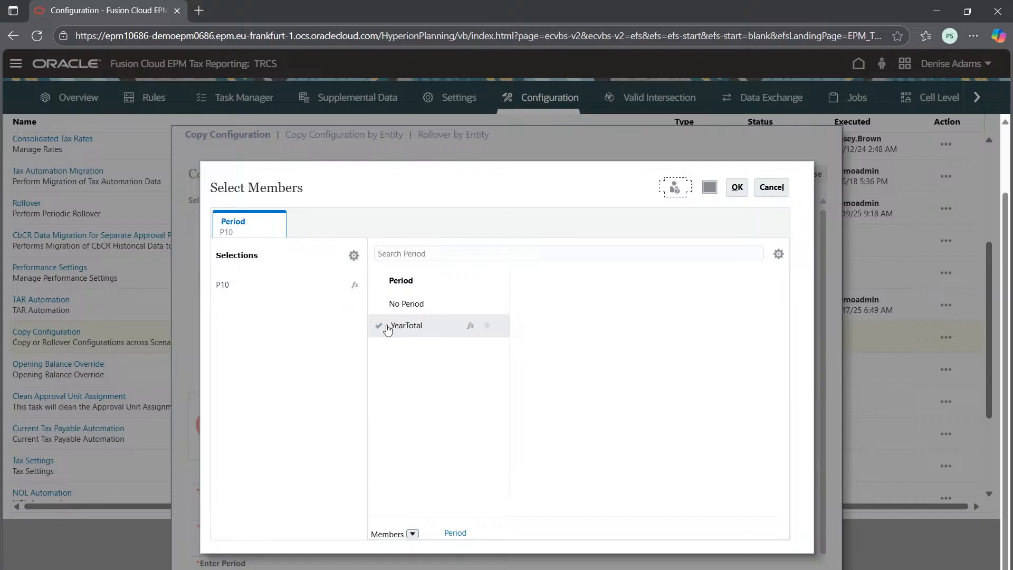
pyautogui.click(487, 325)
pyautogui.scroll(-3, 621, 447)
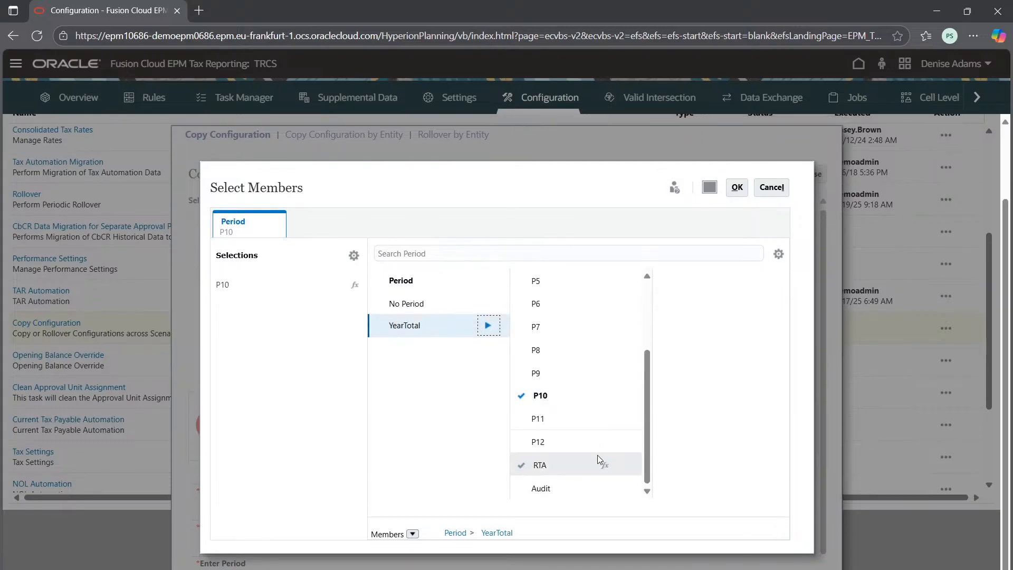
pyautogui.click(539, 442)
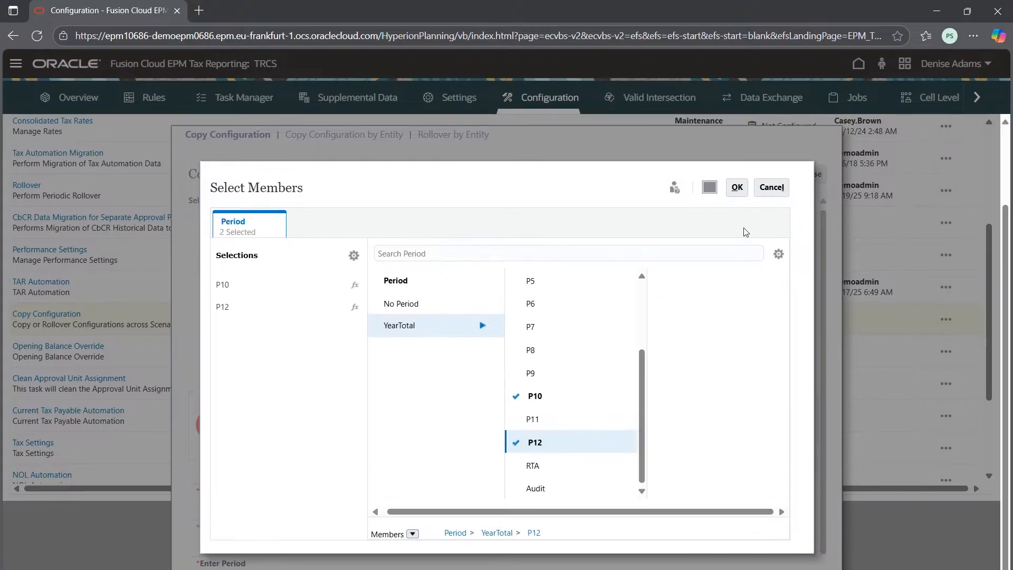
pyautogui.click(737, 187)
# Step: Keep the target year at FY23, run the configuration copy with confirmation, and close the Copy Configuration window
pyautogui.scroll(-1, 623, 474)
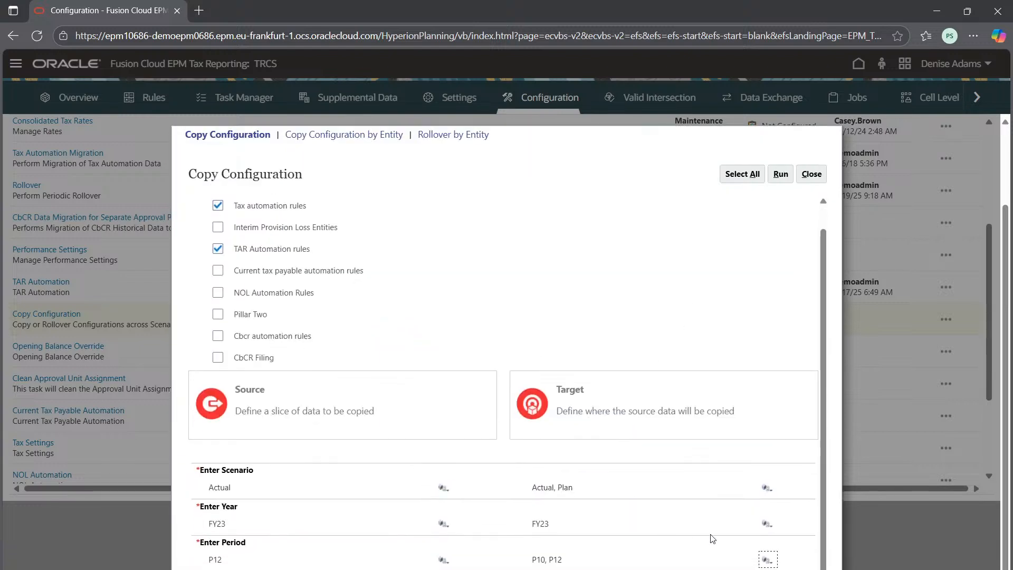
pyautogui.click(767, 522)
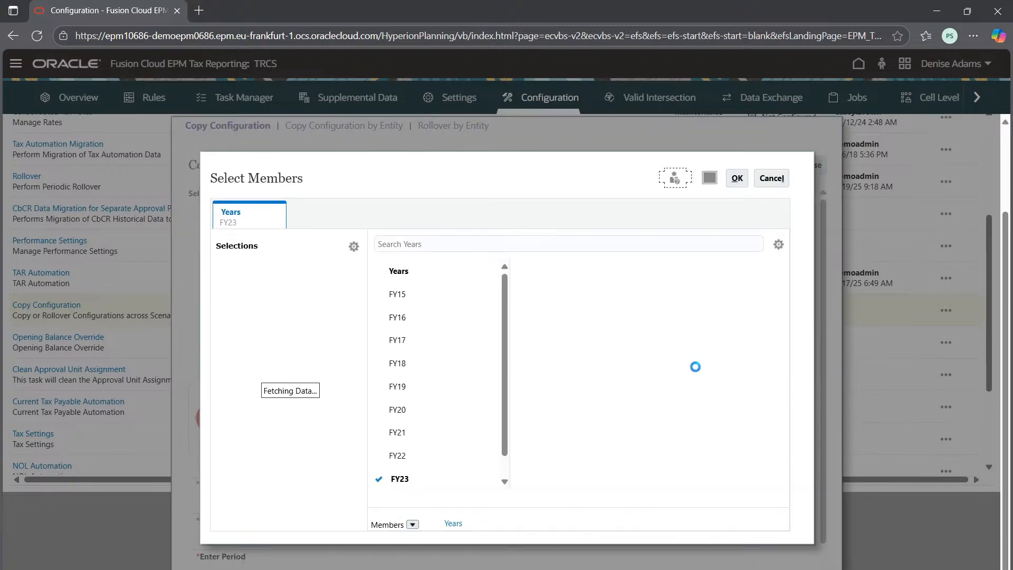
pyautogui.click(741, 178)
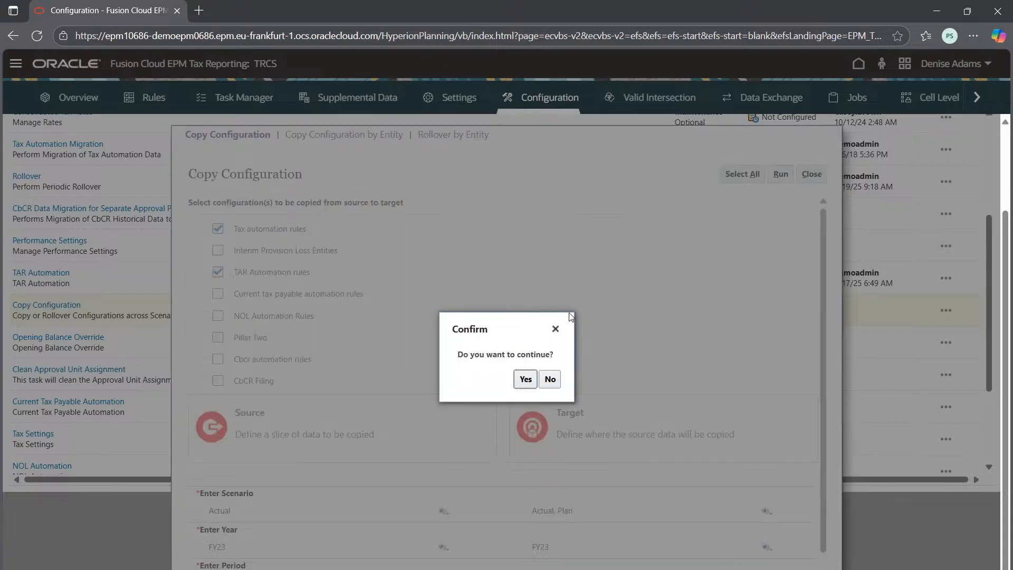
pyautogui.click(525, 377)
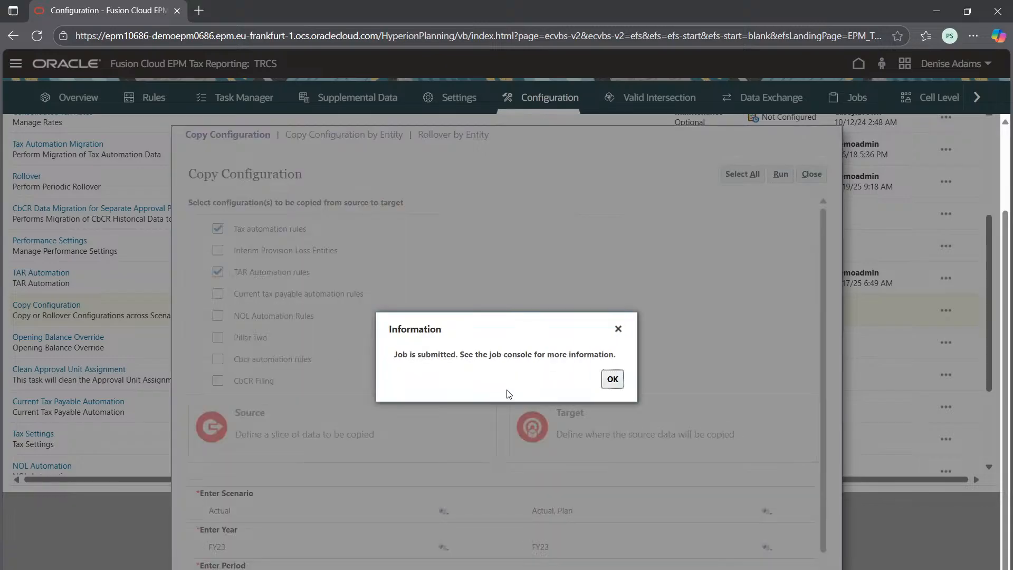
pyautogui.click(613, 379)
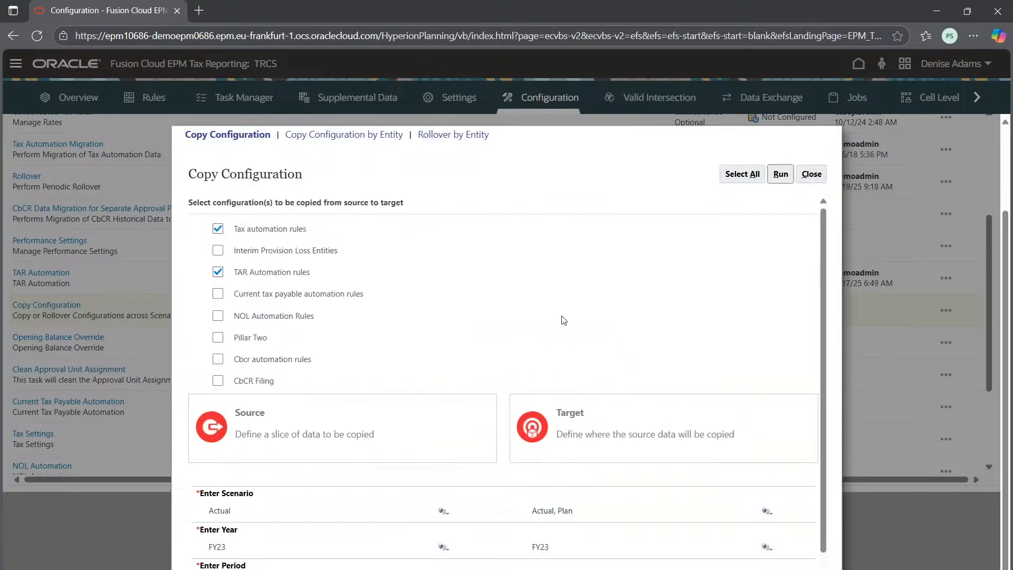
pyautogui.click(811, 173)
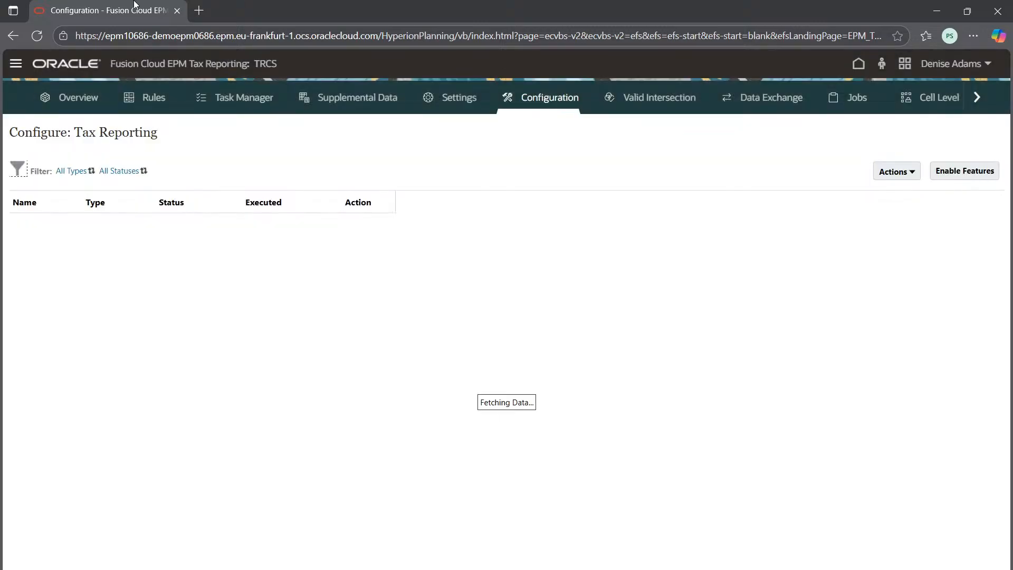
# Step: Open the application's Jobs page in a duplicate browser tab and view the details of the latest Copy TAR Automation Rules job
pyautogui.rightClick(120, 13)
pyautogui.click(154, 89)
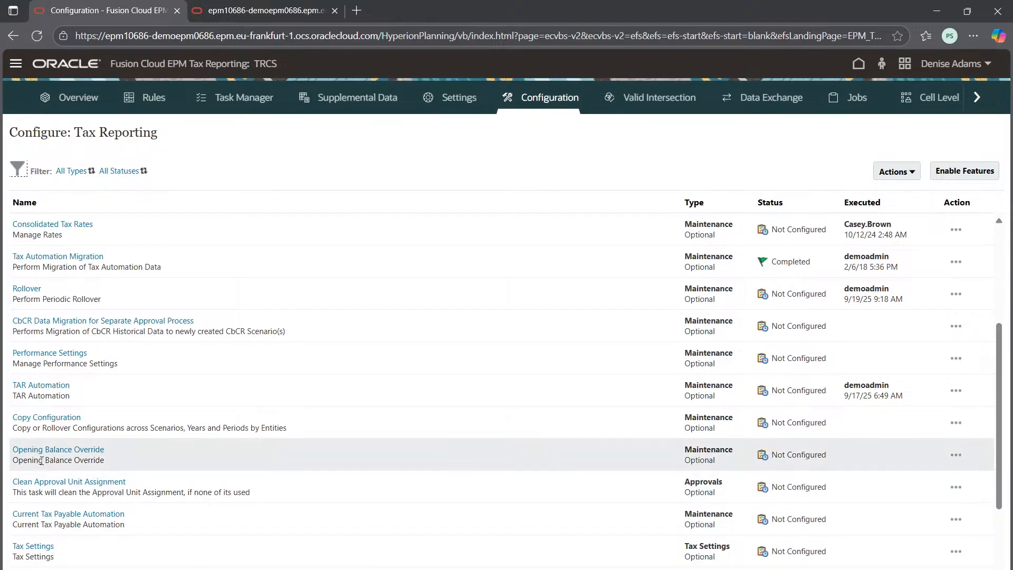
pyautogui.click(186, 6)
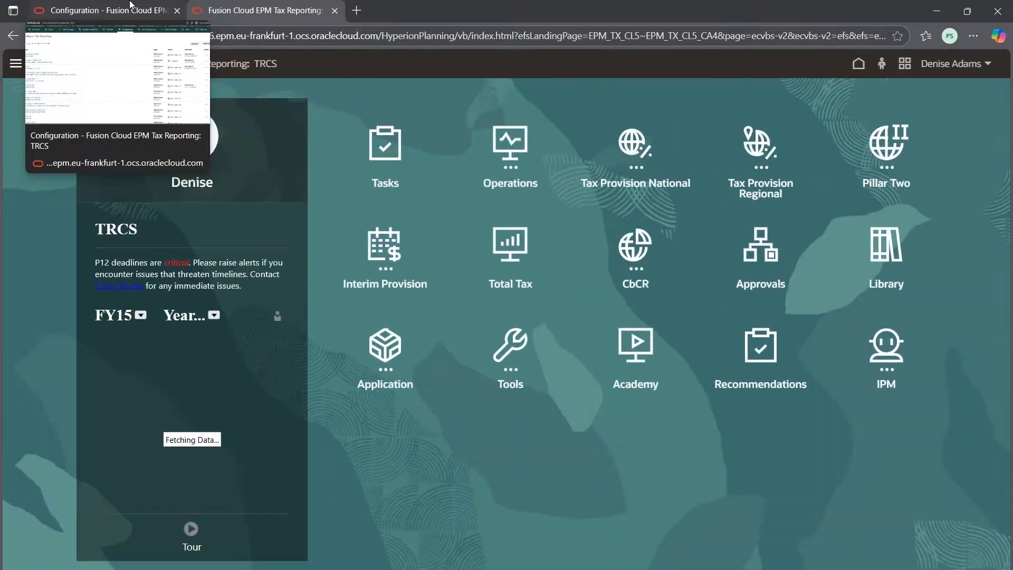
pyautogui.click(415, 345)
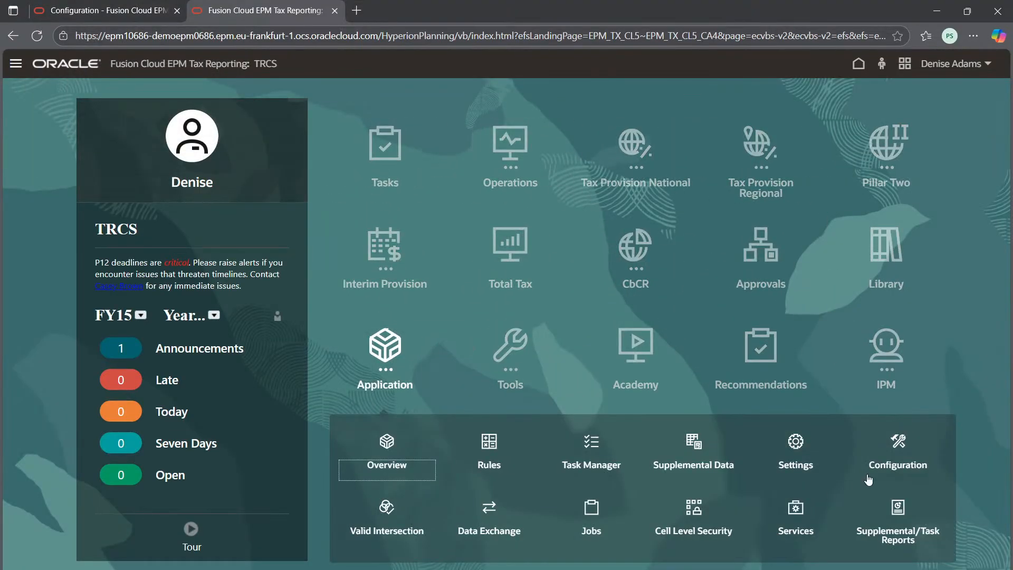
pyautogui.click(591, 507)
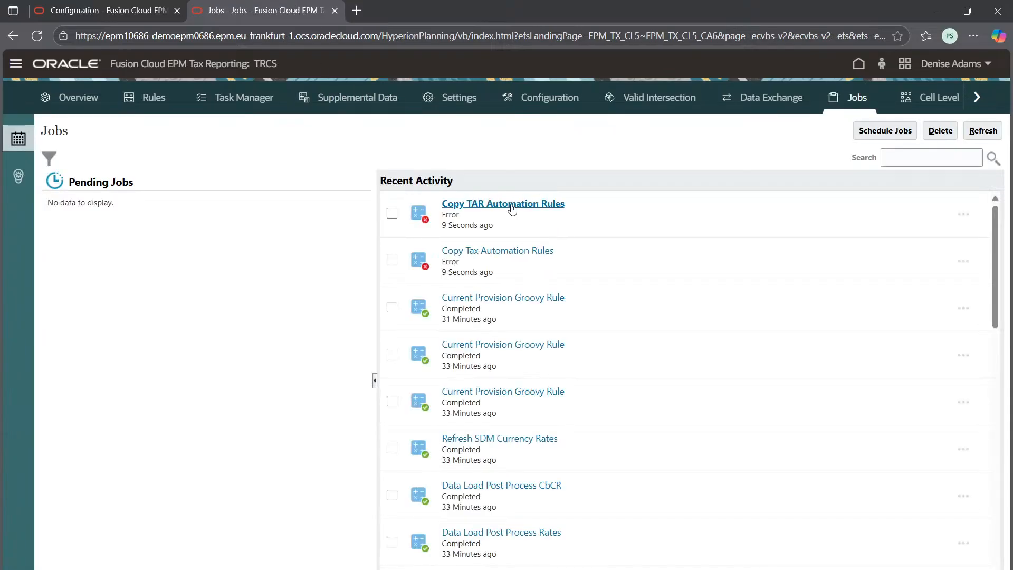
pyautogui.click(485, 206)
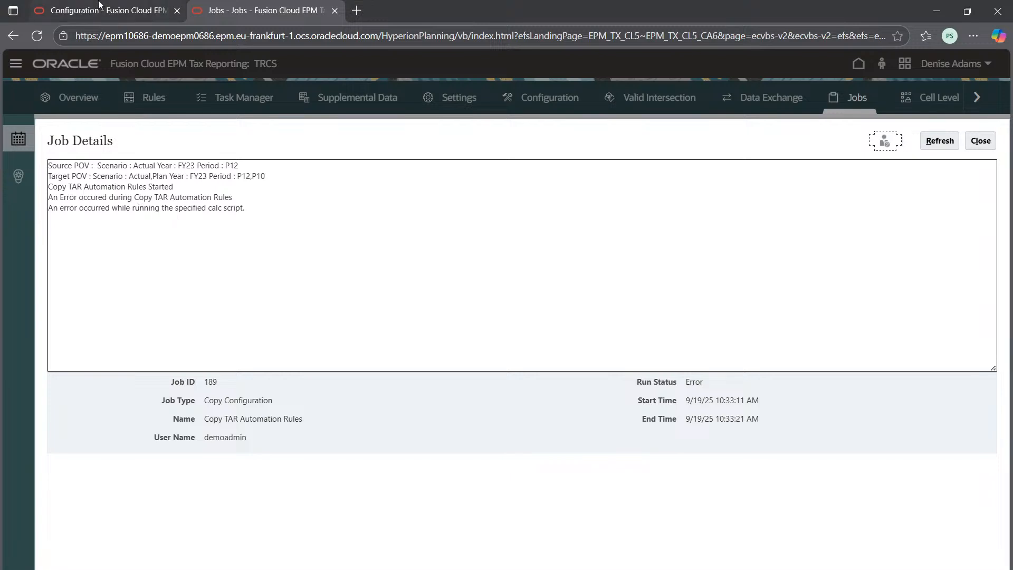
# Step: Return to the Configuration page and start a new Copy Configuration for Tax automation rules and TAR Automation rules
pyautogui.click(125, 10)
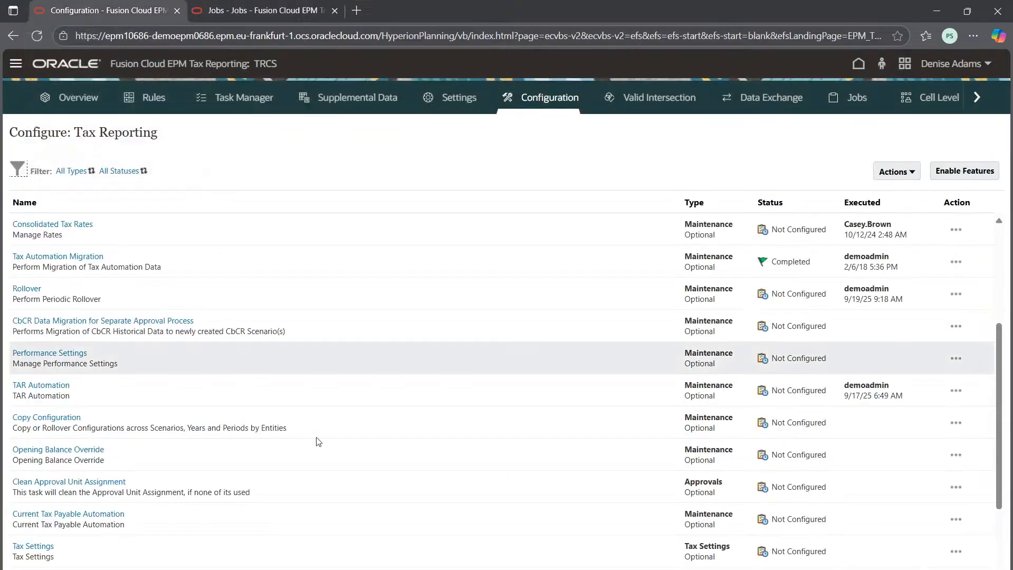
pyautogui.scroll(-3, 158, 485)
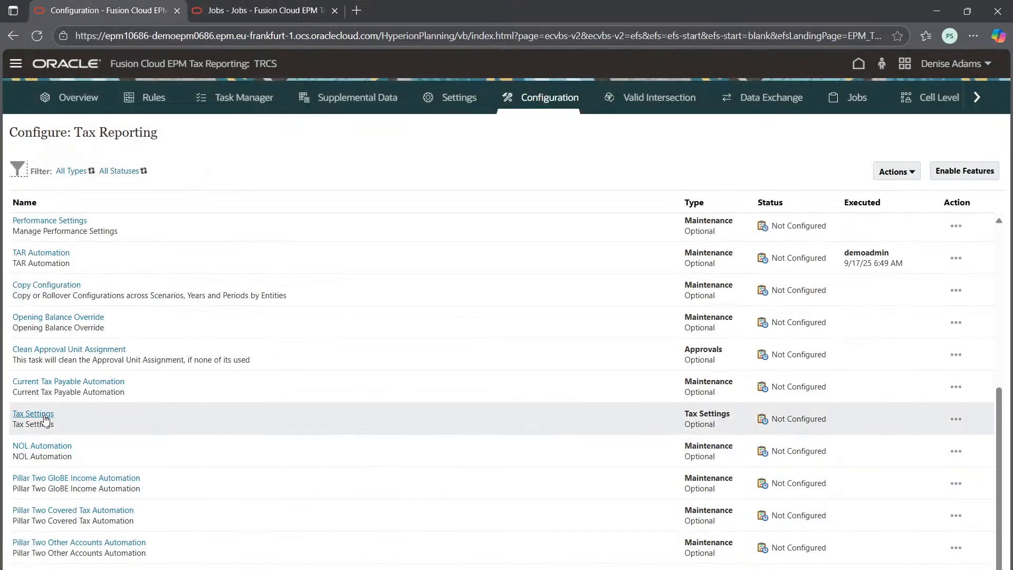
pyautogui.click(59, 288)
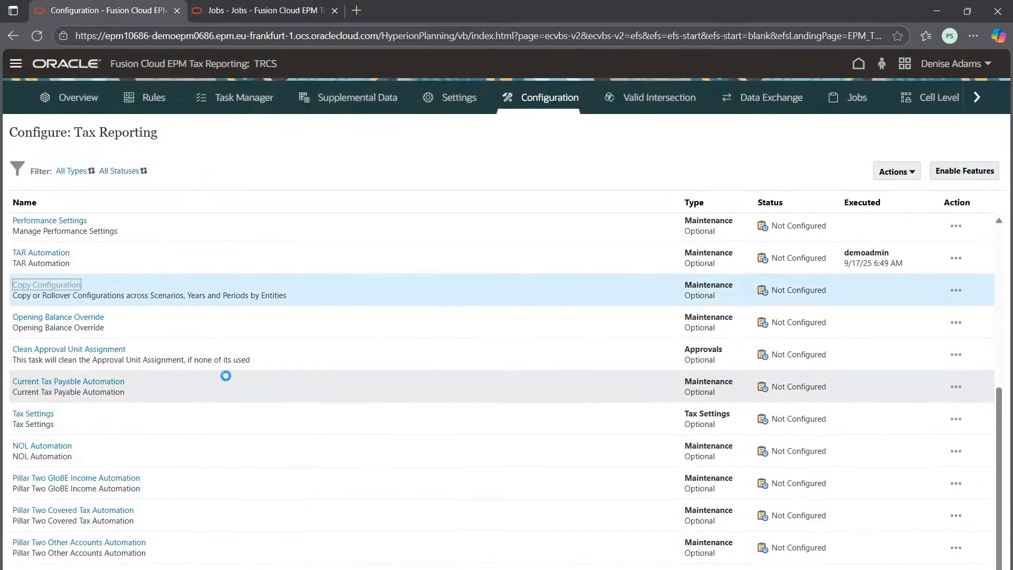
pyautogui.click(217, 237)
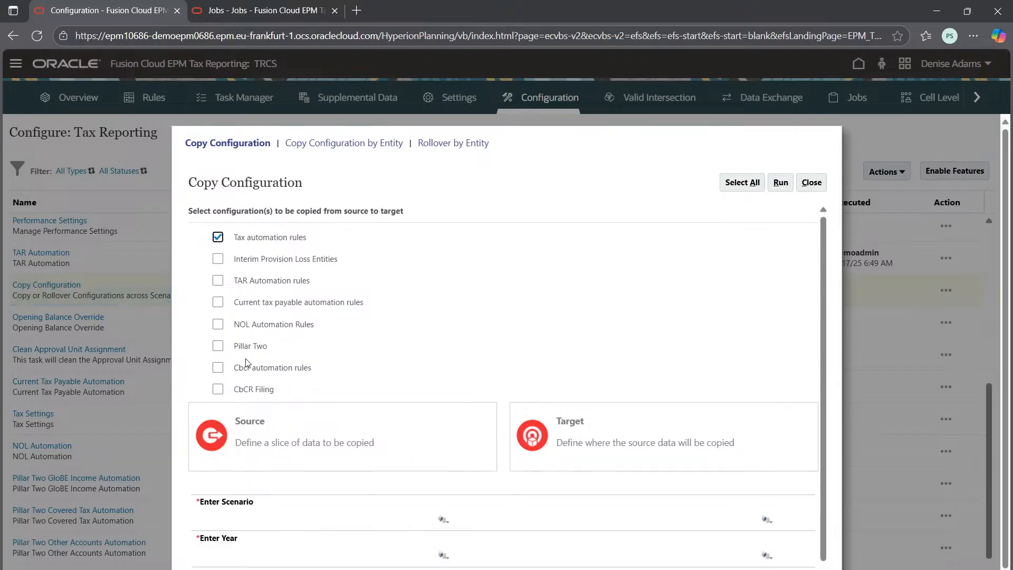
pyautogui.click(217, 279)
# Step: Set the source scenario to Actual and the source year to FY22 for the new configuration copy
pyautogui.scroll(-1, 302, 420)
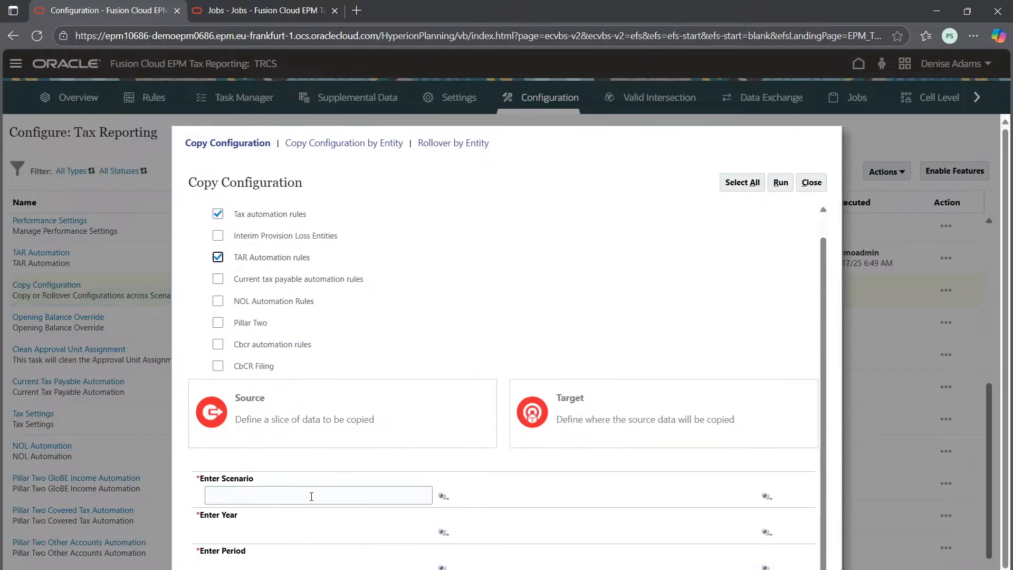
pyautogui.click(446, 496)
pyautogui.click(244, 325)
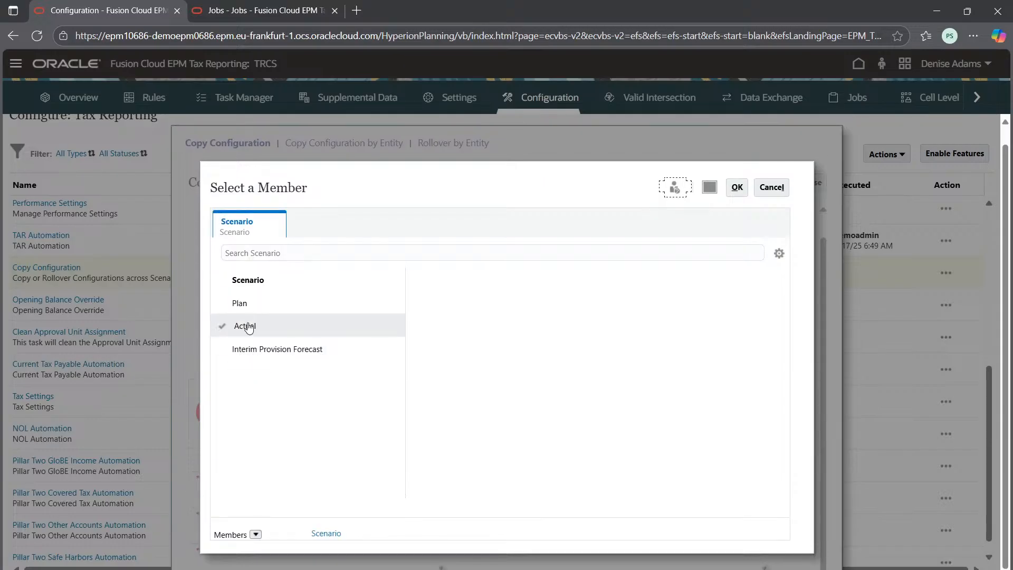
pyautogui.click(737, 188)
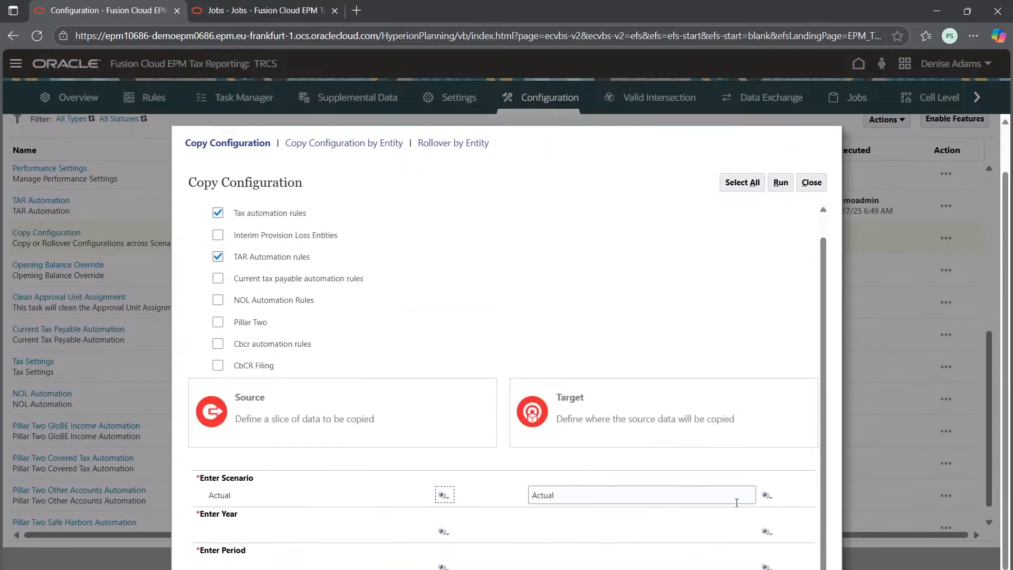
pyautogui.click(443, 531)
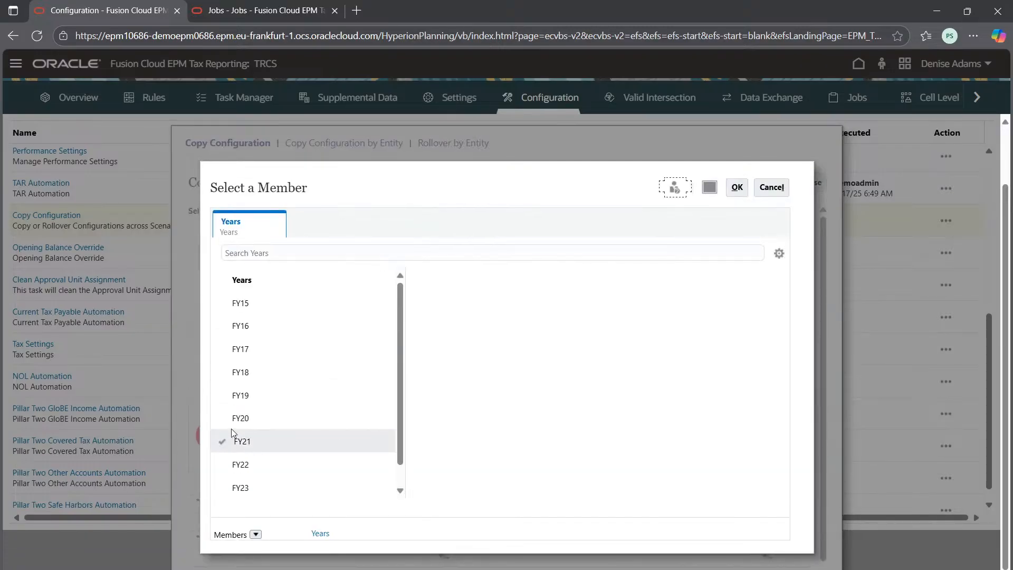
pyautogui.click(221, 464)
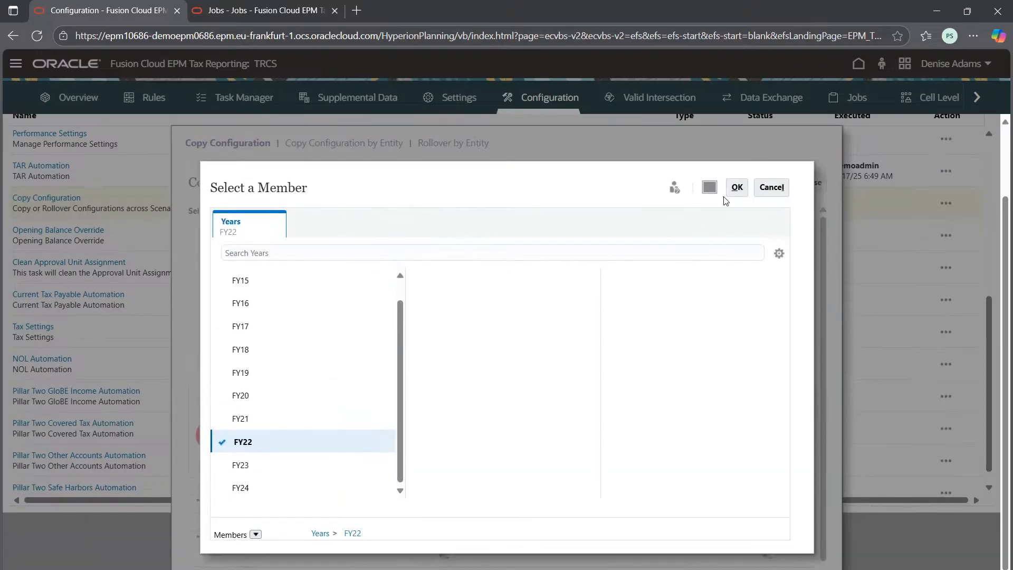
pyautogui.click(737, 187)
# Step: Replace the target year FY22 with FY23
pyautogui.scroll(-1, 516, 518)
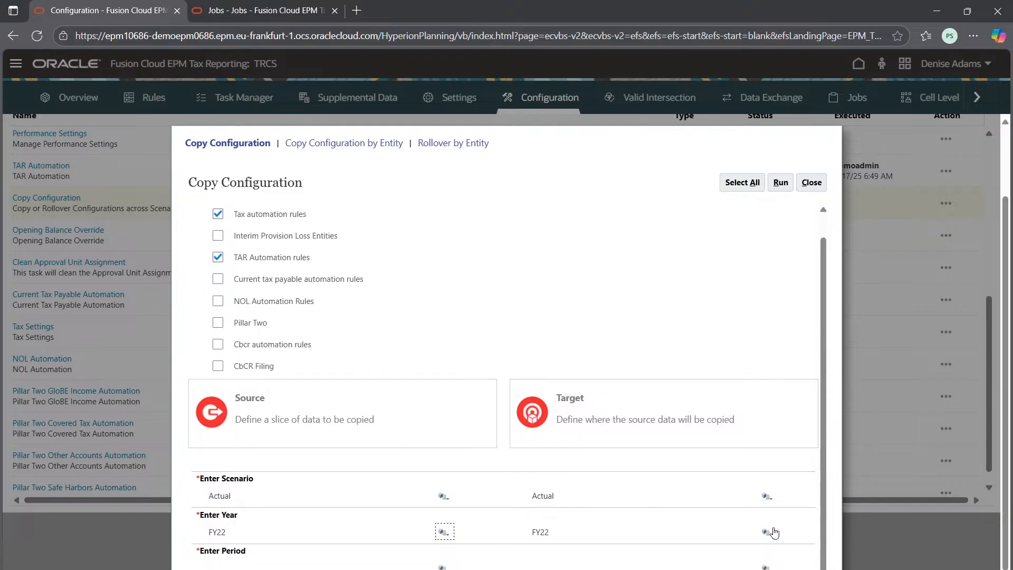
pyautogui.click(768, 532)
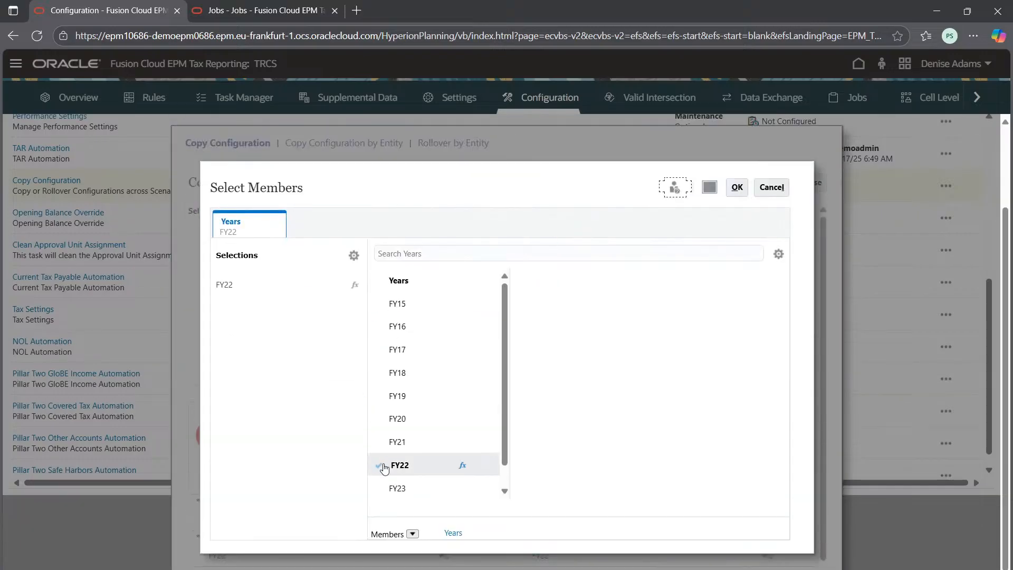
pyautogui.click(379, 464)
pyautogui.click(379, 488)
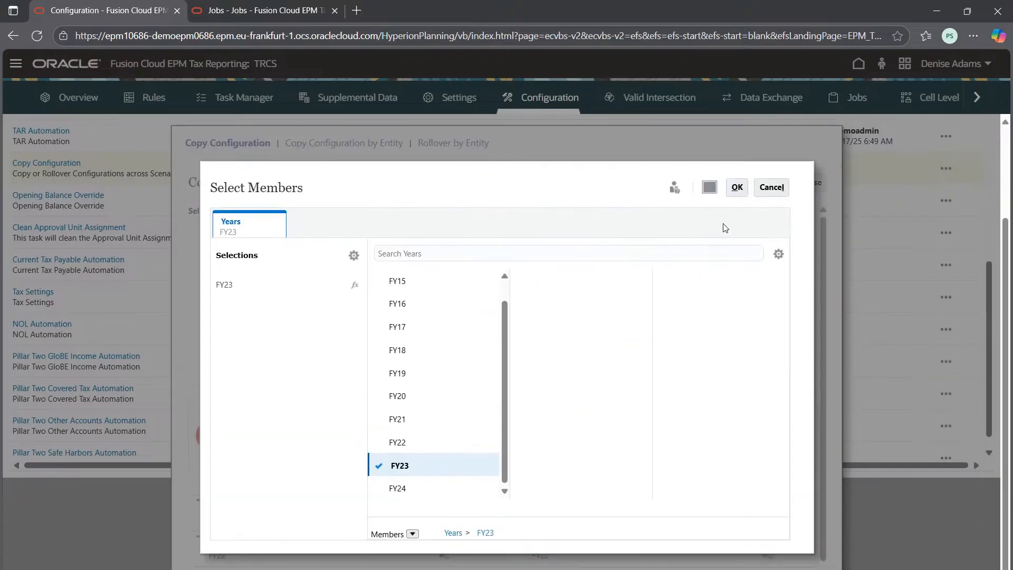
pyautogui.click(737, 187)
# Step: Set the source period to P10 from the YearTotal members
pyautogui.scroll(-2, 400, 500)
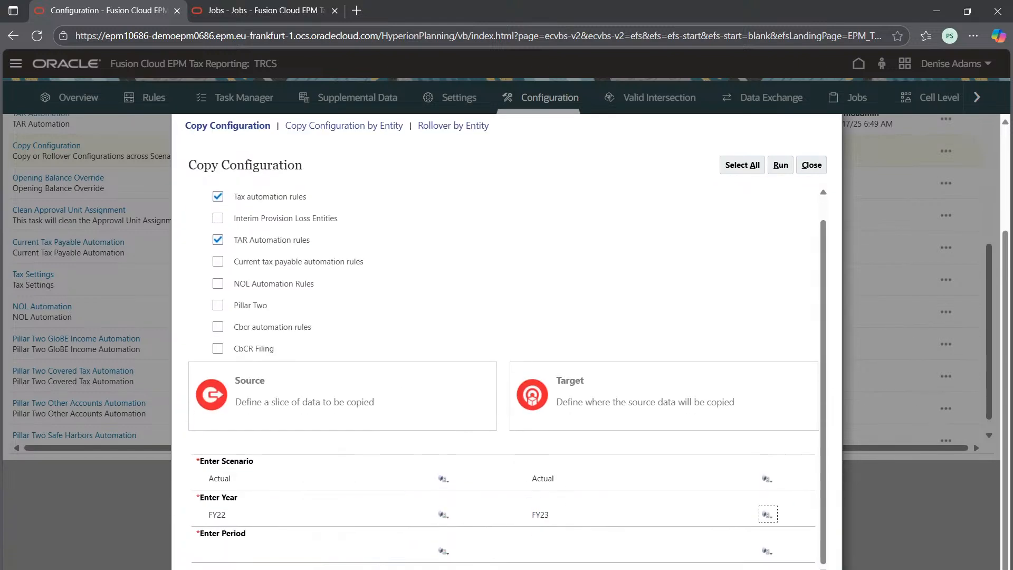
pyautogui.click(443, 566)
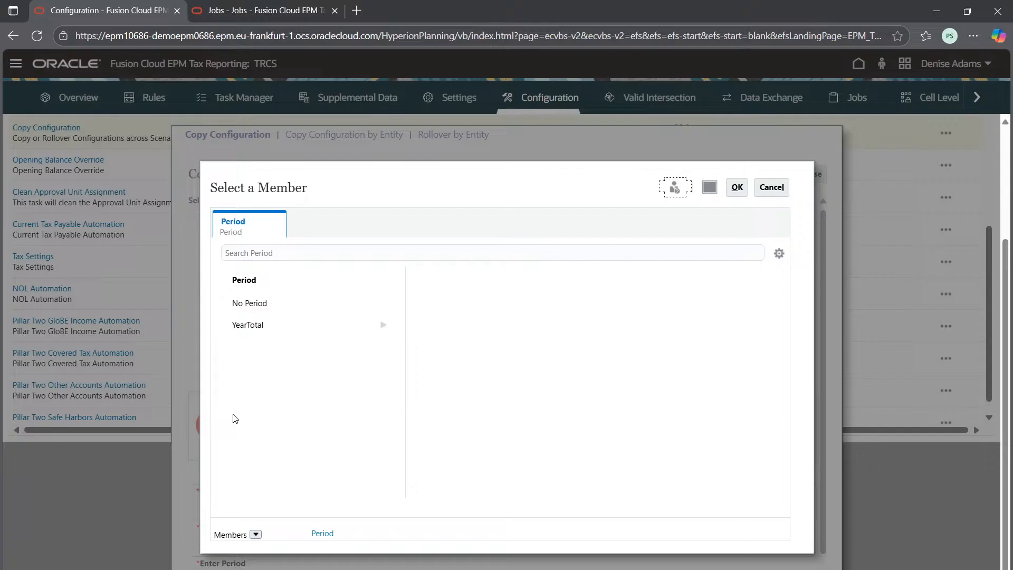
pyautogui.click(237, 332)
pyautogui.scroll(-3, 446, 451)
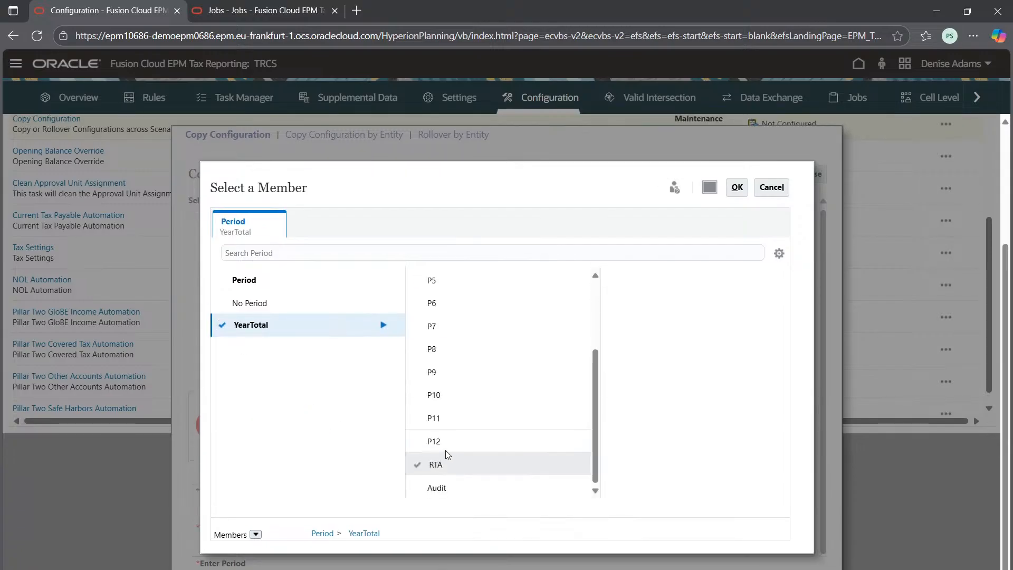
pyautogui.click(433, 395)
pyautogui.click(736, 187)
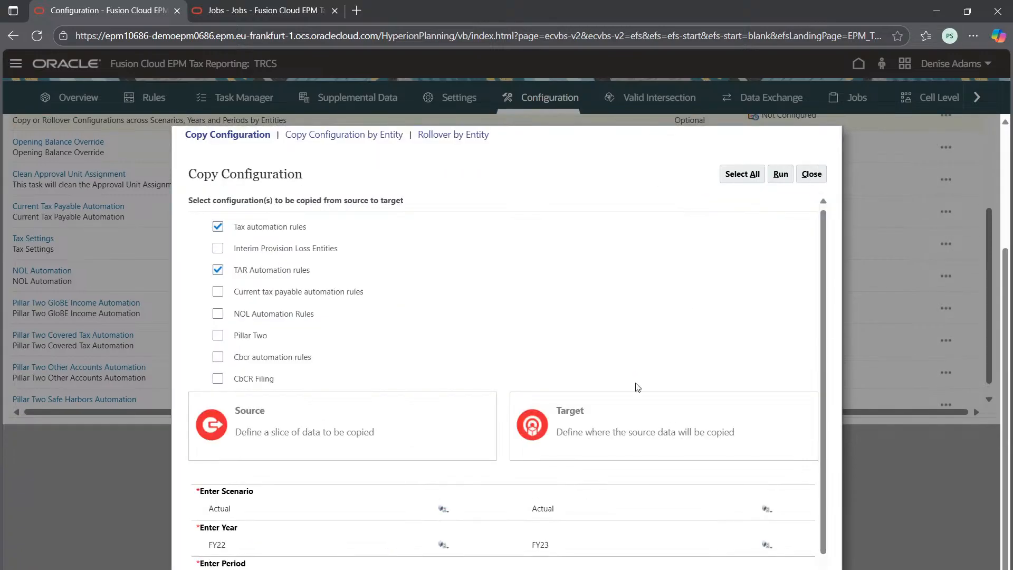
# Step: Replace the target period P10 with P11 from the YearTotal members
pyautogui.click(766, 560)
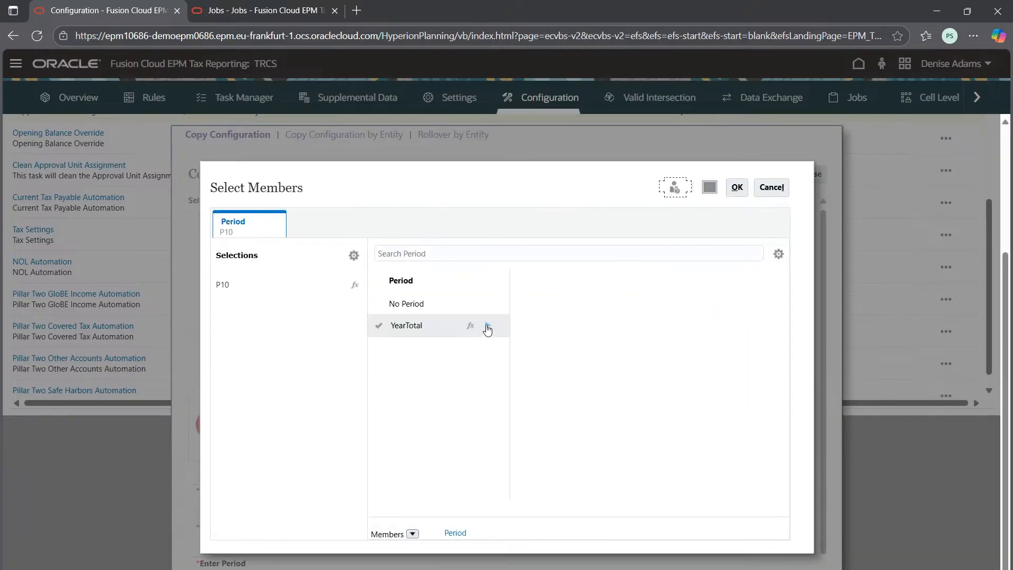
pyautogui.click(488, 325)
pyautogui.scroll(-2, 562, 417)
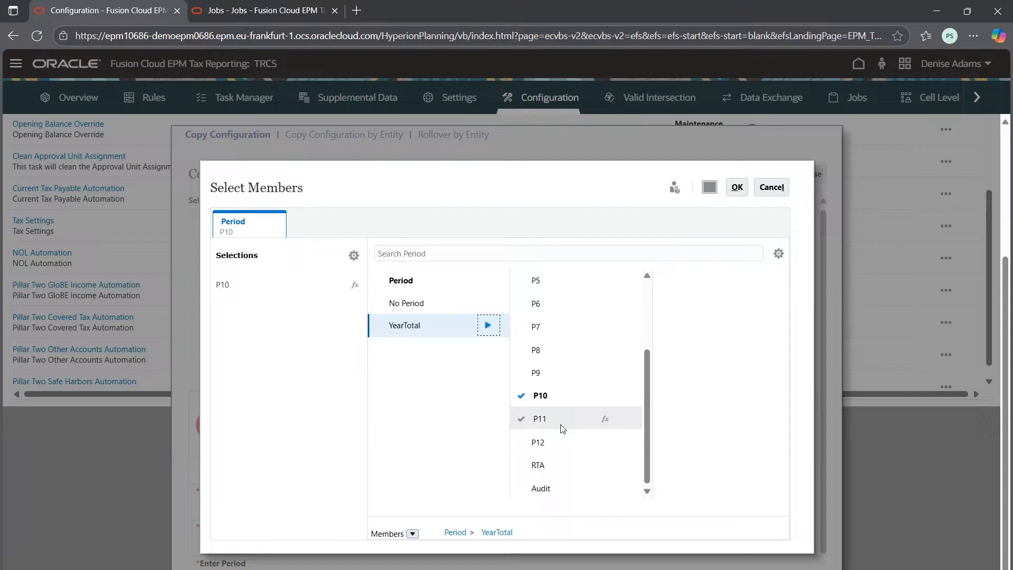
pyautogui.click(521, 418)
pyautogui.click(516, 396)
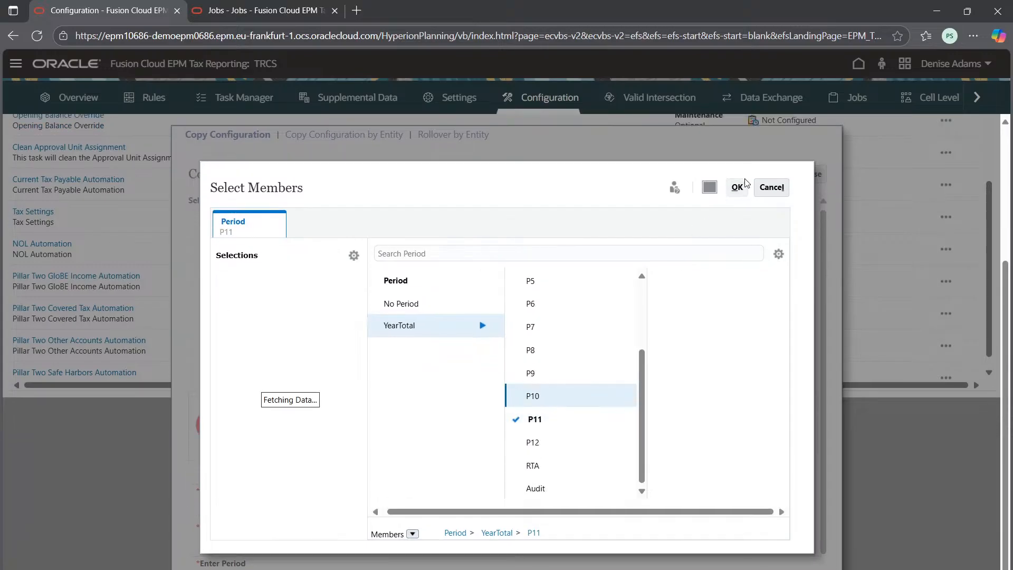
pyautogui.click(737, 186)
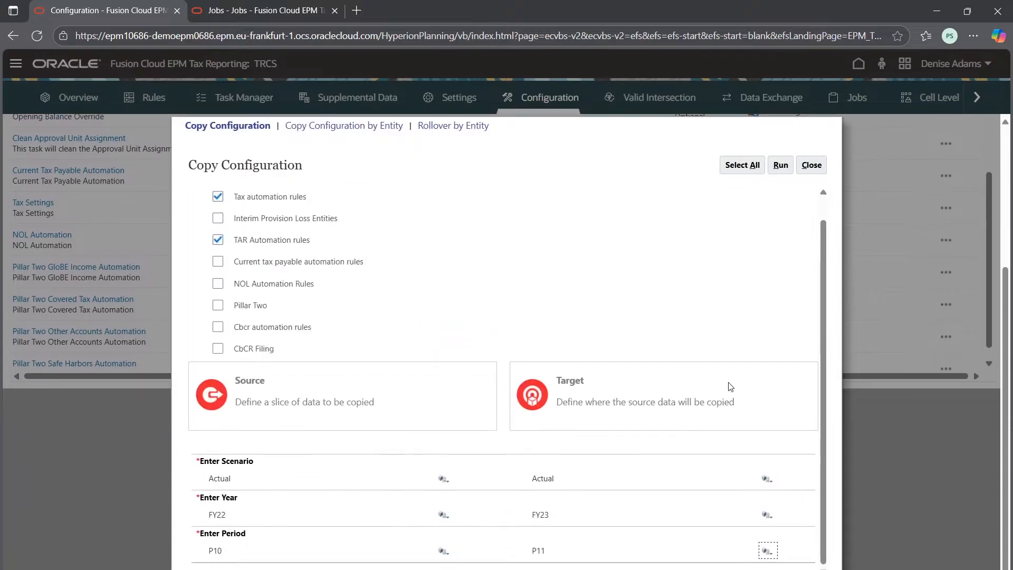
# Step: Run the configuration copy for the selected tax and TAR automation rules and confirm the submission
pyautogui.click(780, 174)
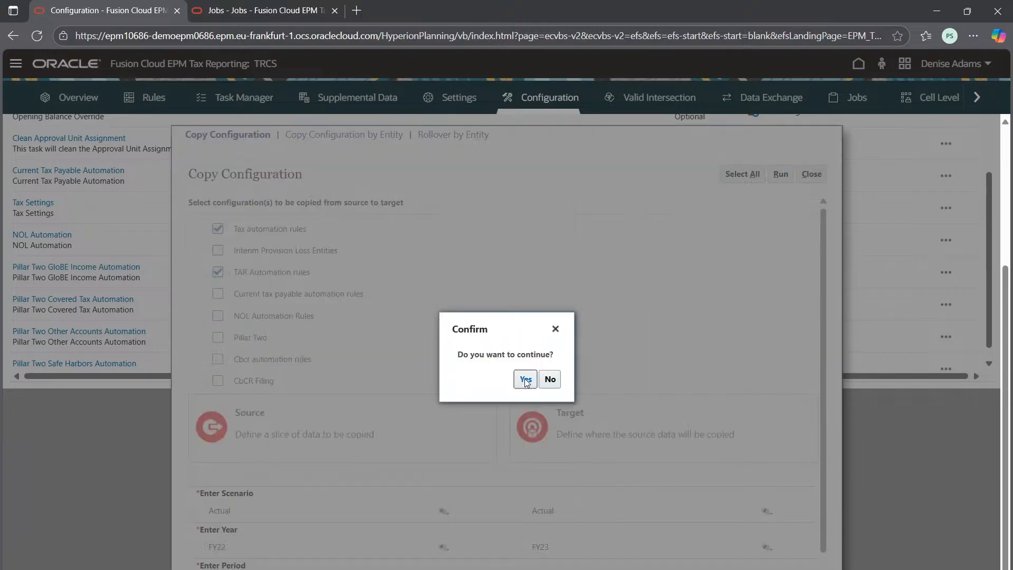
pyautogui.click(524, 380)
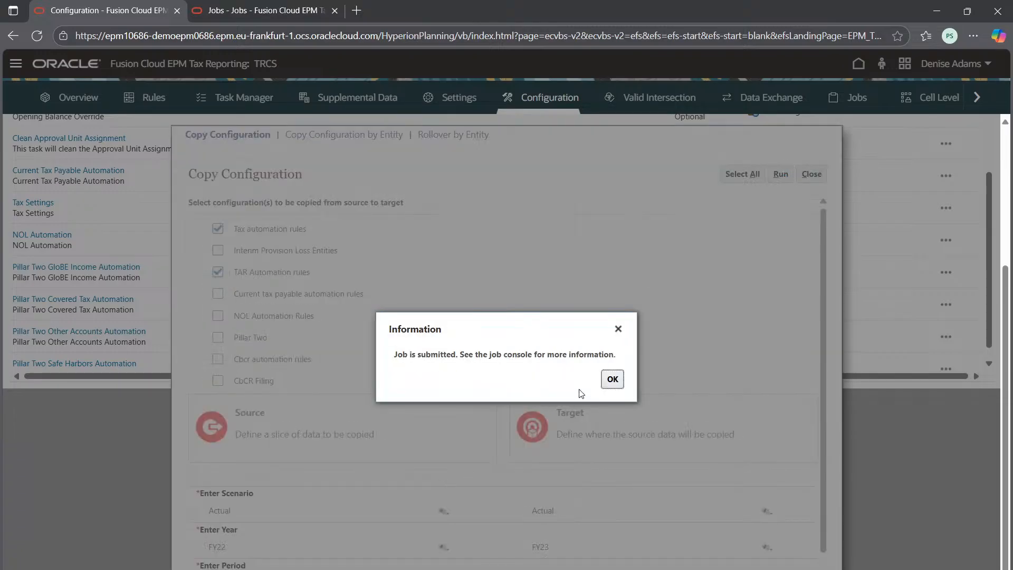
pyautogui.click(612, 378)
# Step: Check the job details of the newest Copy TAR Automation Rules and Copy Tax Automation Rules jobs
pyautogui.click(229, 6)
pyautogui.click(980, 140)
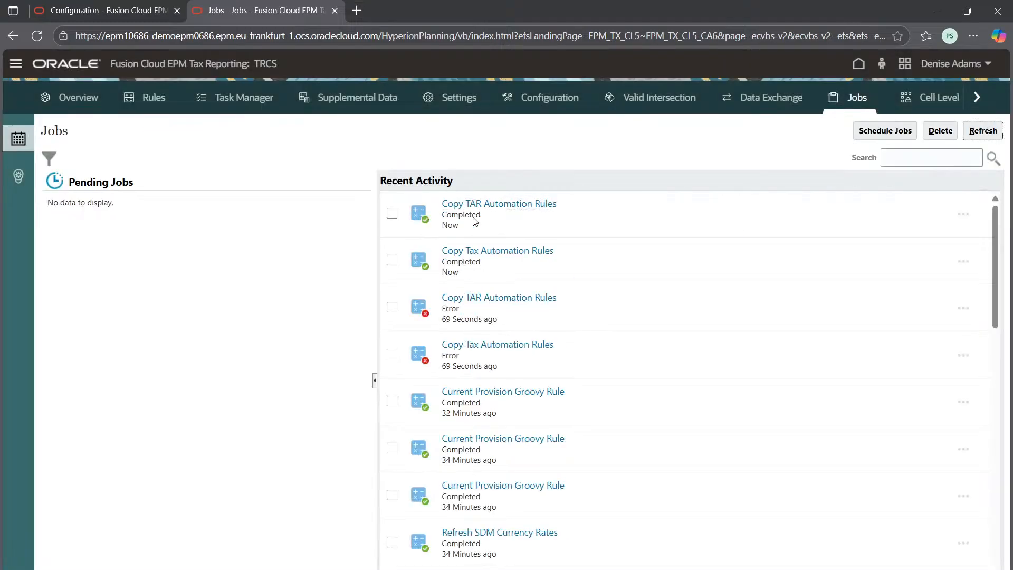
pyautogui.click(499, 204)
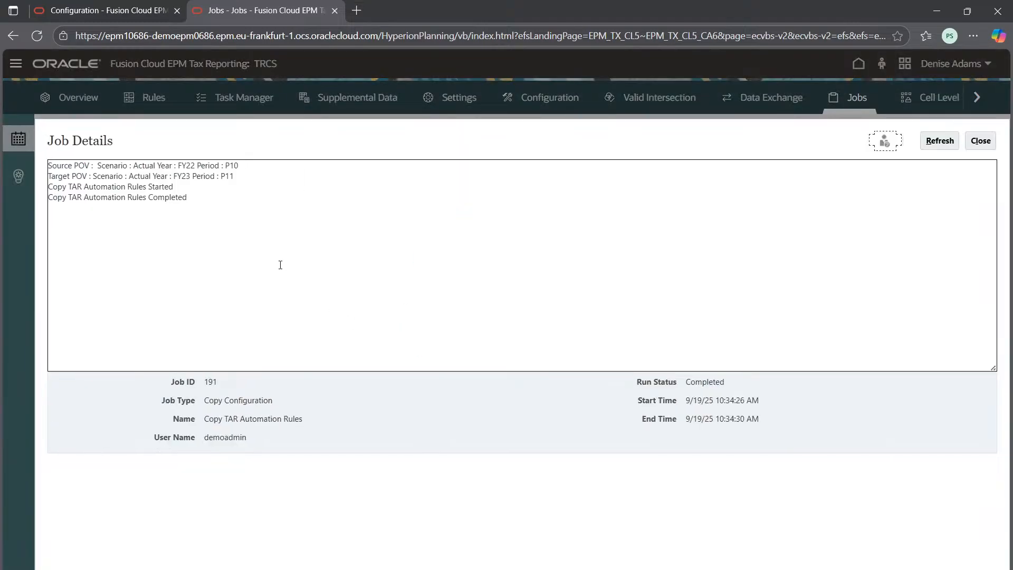
pyautogui.click(980, 140)
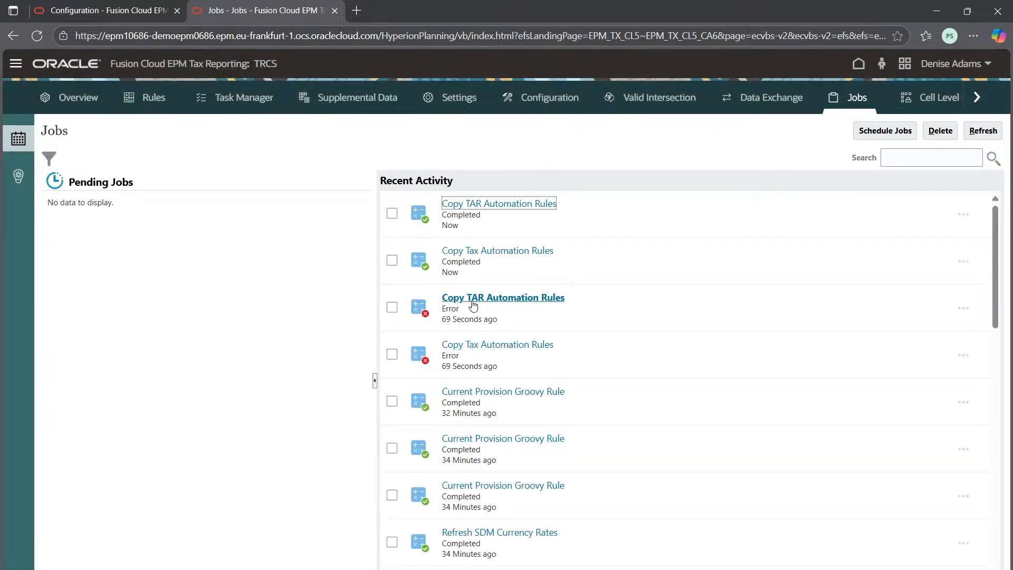
pyautogui.click(448, 251)
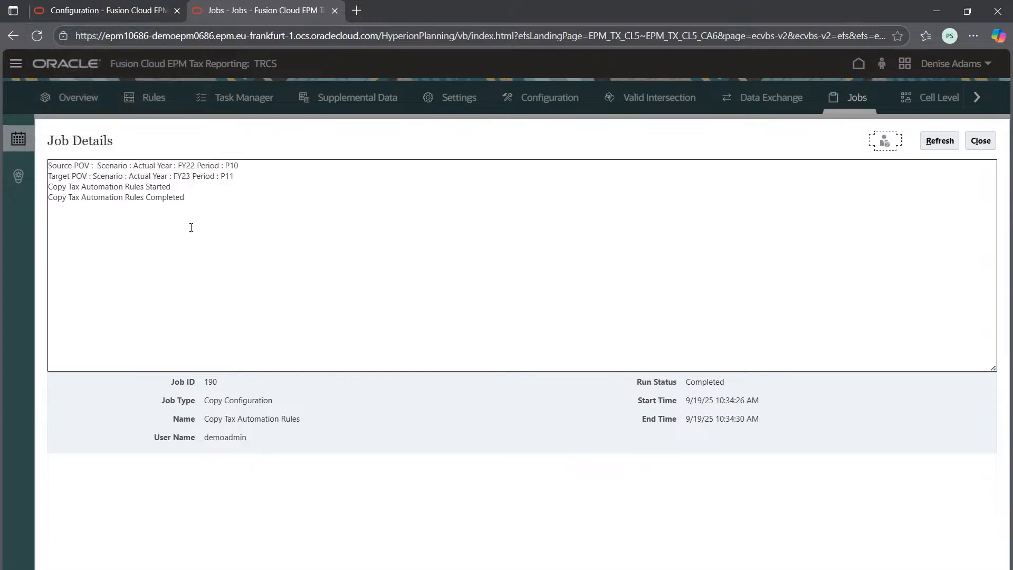
# Step: Close the job details and return to the Copy Configuration form to review its source and target settings
pyautogui.click(123, 6)
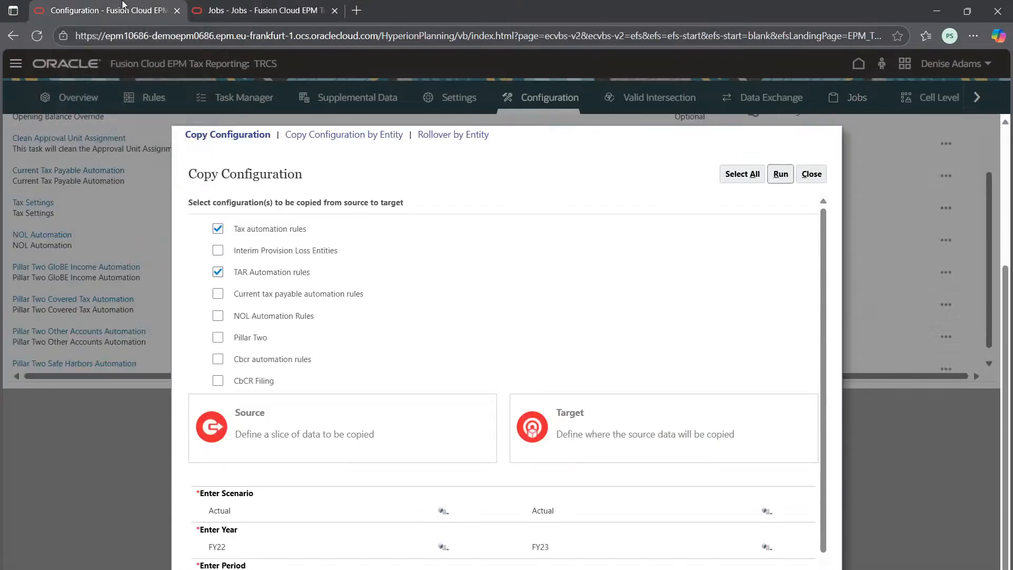
pyautogui.click(184, 6)
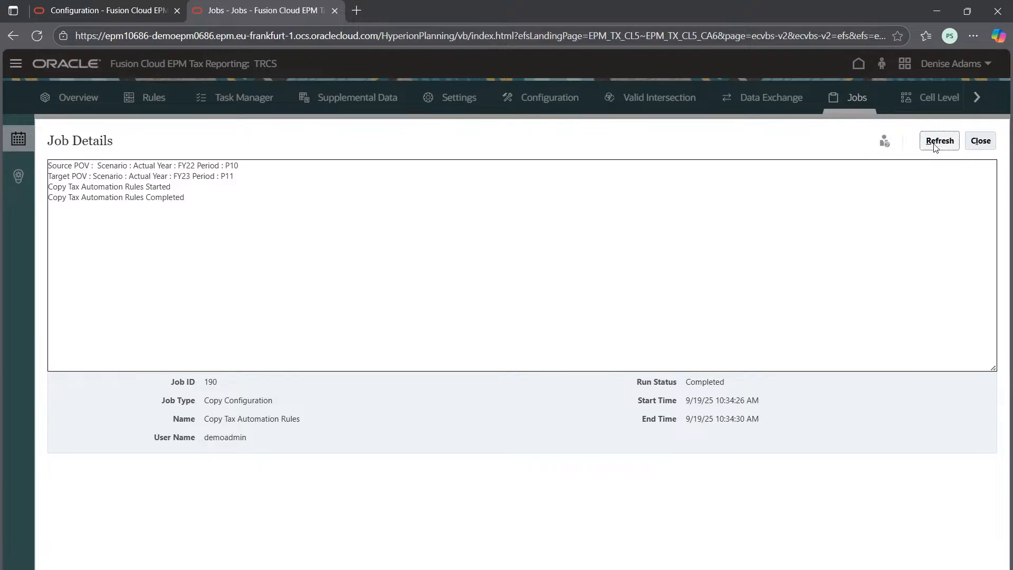
pyautogui.click(971, 141)
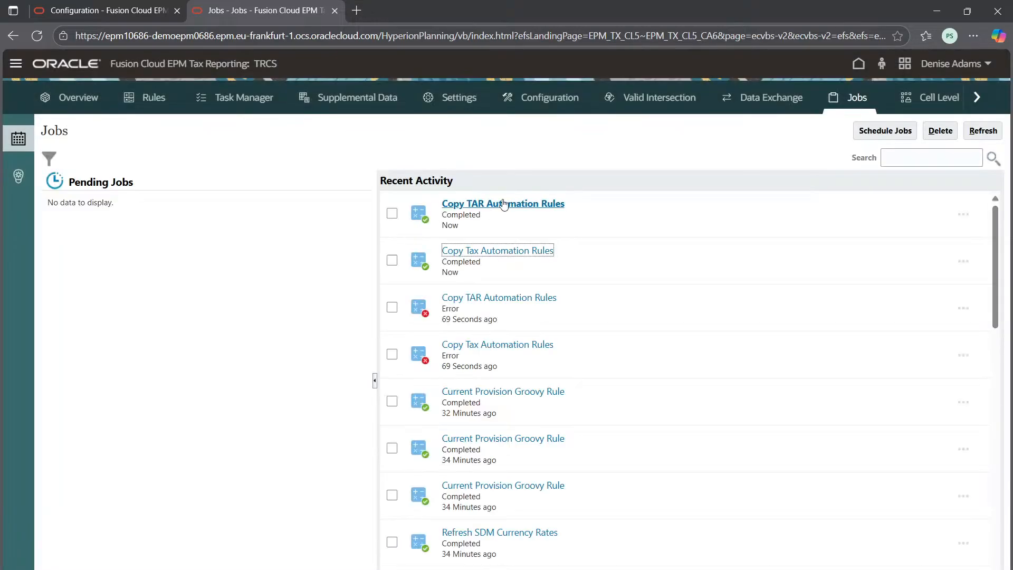
pyautogui.click(131, 5)
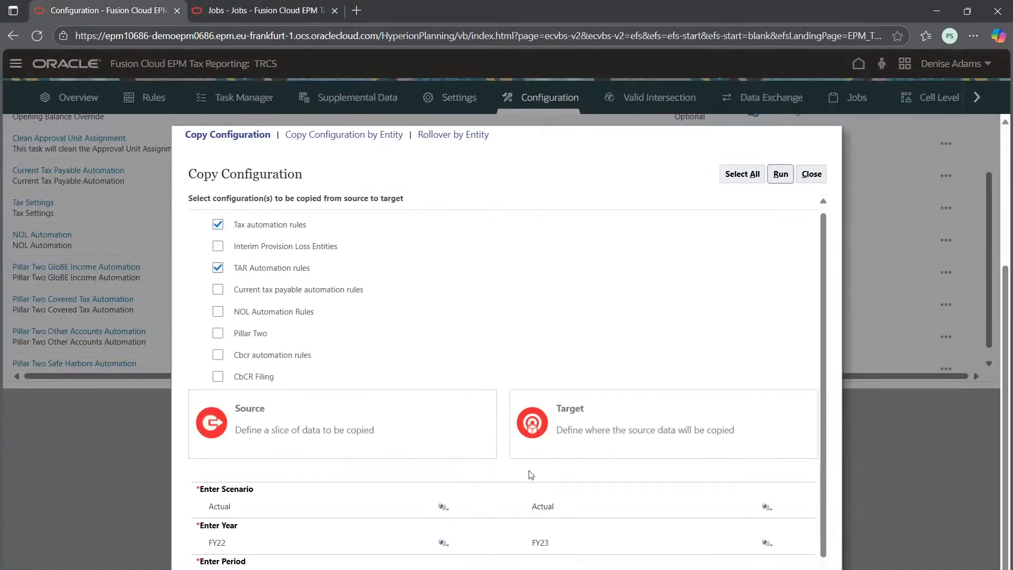
pyautogui.scroll(-1, 528, 475)
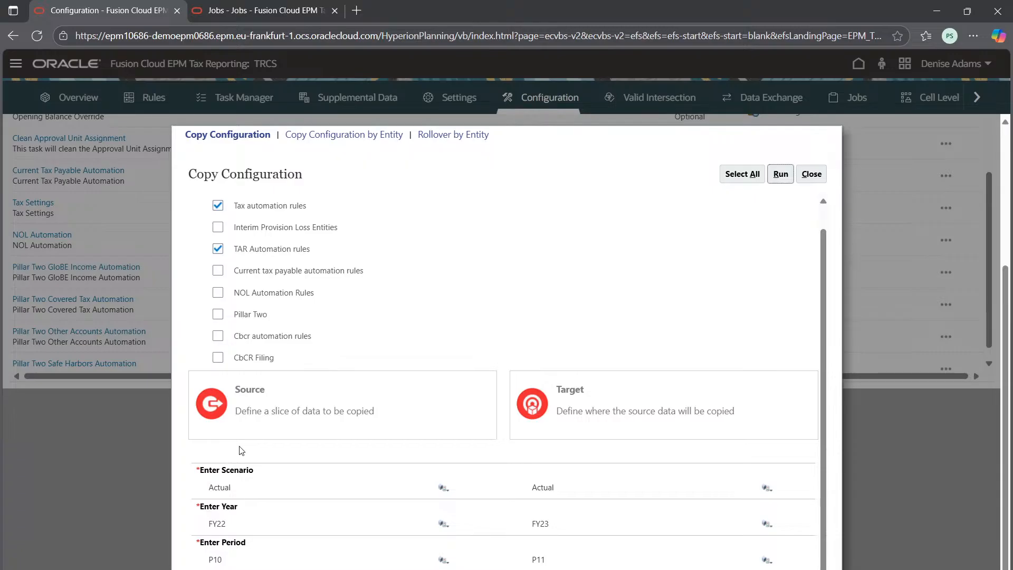
# Step: Switch to Excel and create a blank workbook
pyautogui.press('super')
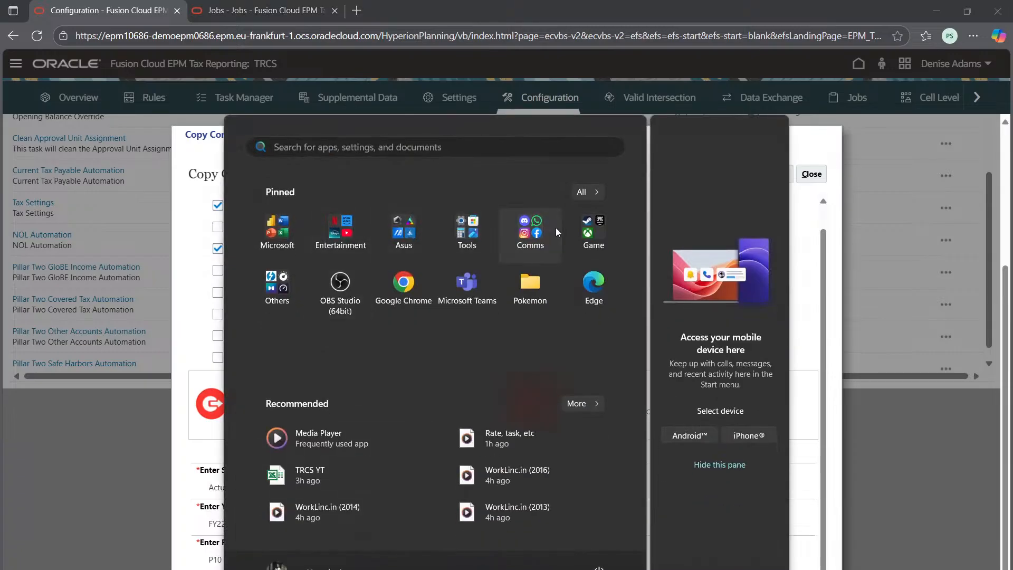
pyautogui.click(304, 236)
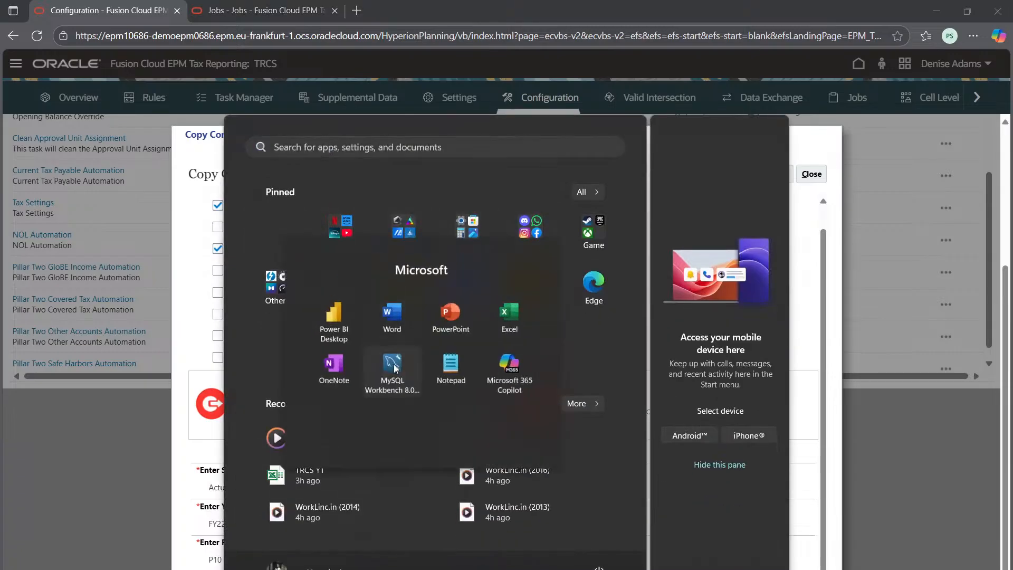
pyautogui.click(508, 335)
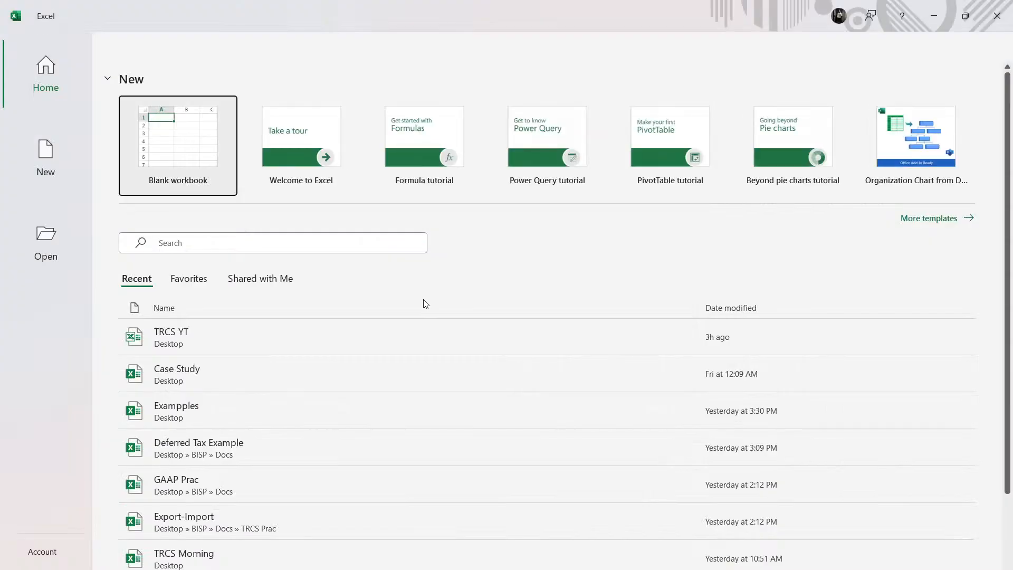
pyautogui.click(180, 152)
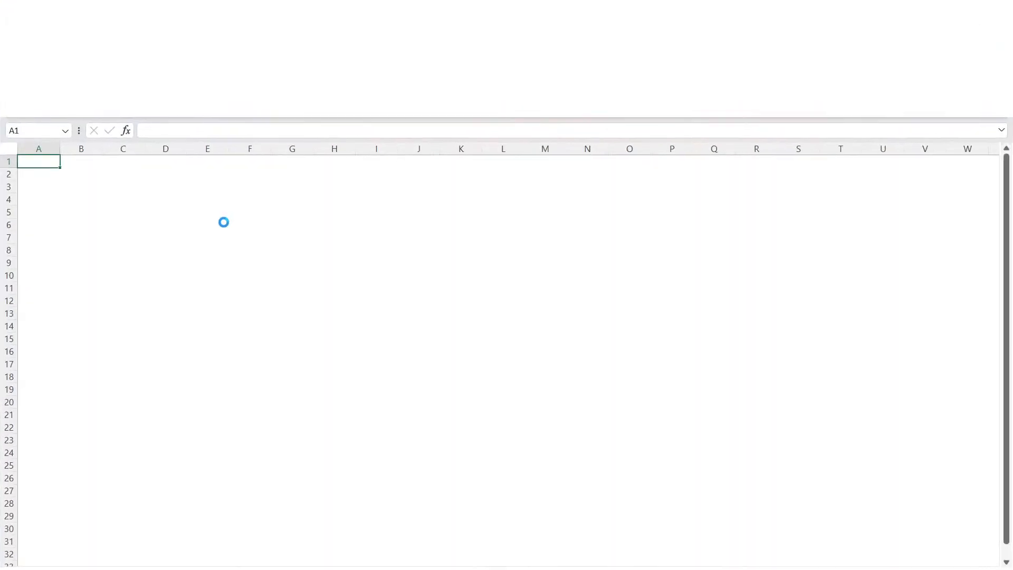
# Step: Enter the source year FY22 in cell C6 and the source period P10 in cell D7
pyautogui.click(116, 222)
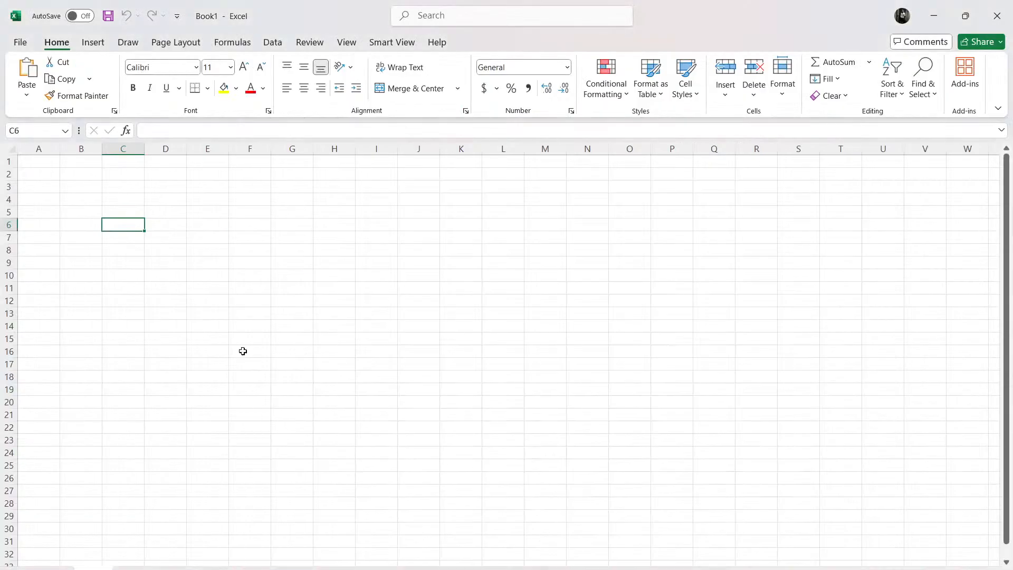
pyautogui.write('FY22')
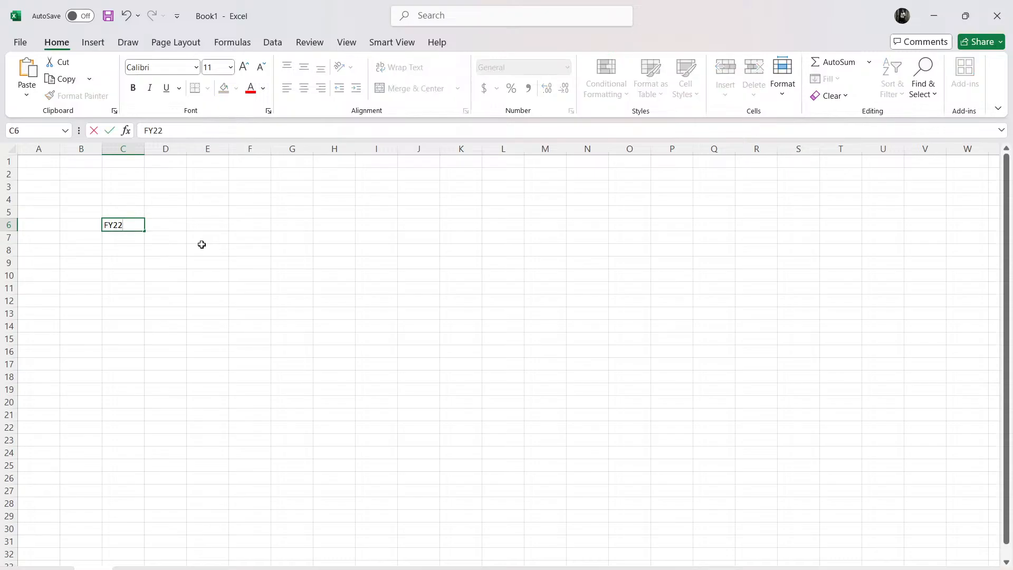
pyautogui.press('Return')
pyautogui.press('Right')
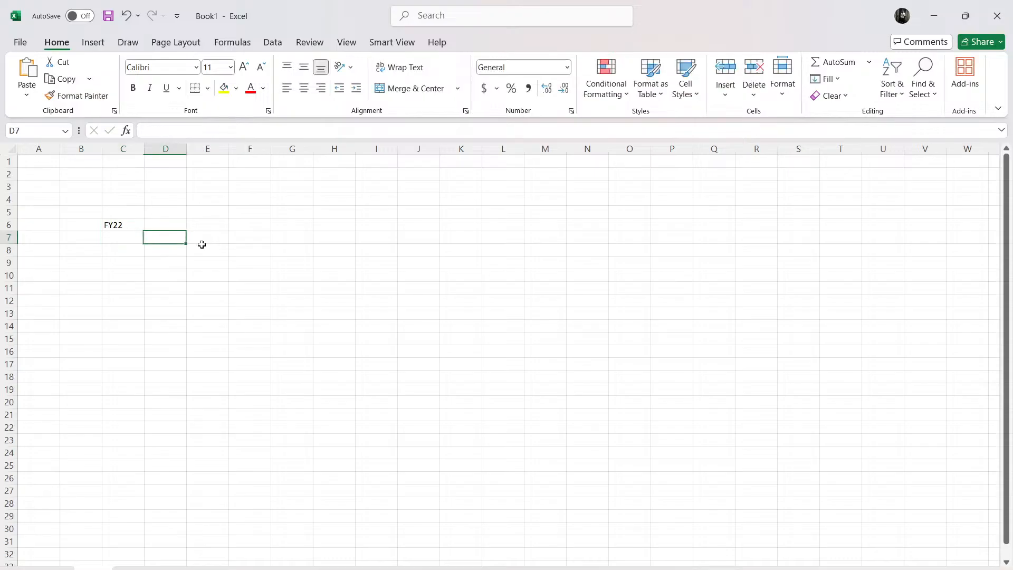
pyautogui.write('P10')
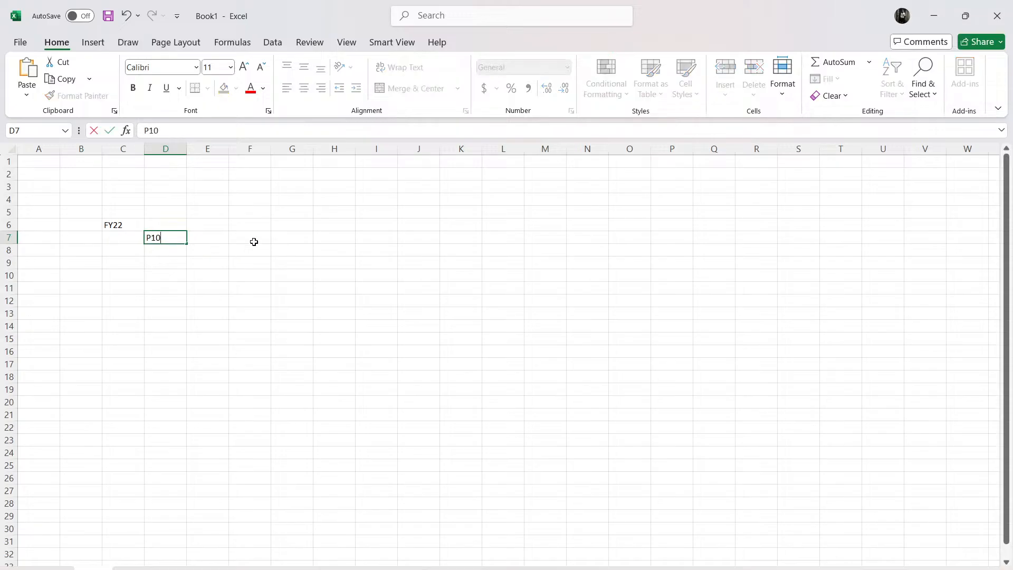
# Step: Enter the heading Configs in cell F7, on the same row as P10
pyautogui.click(254, 242)
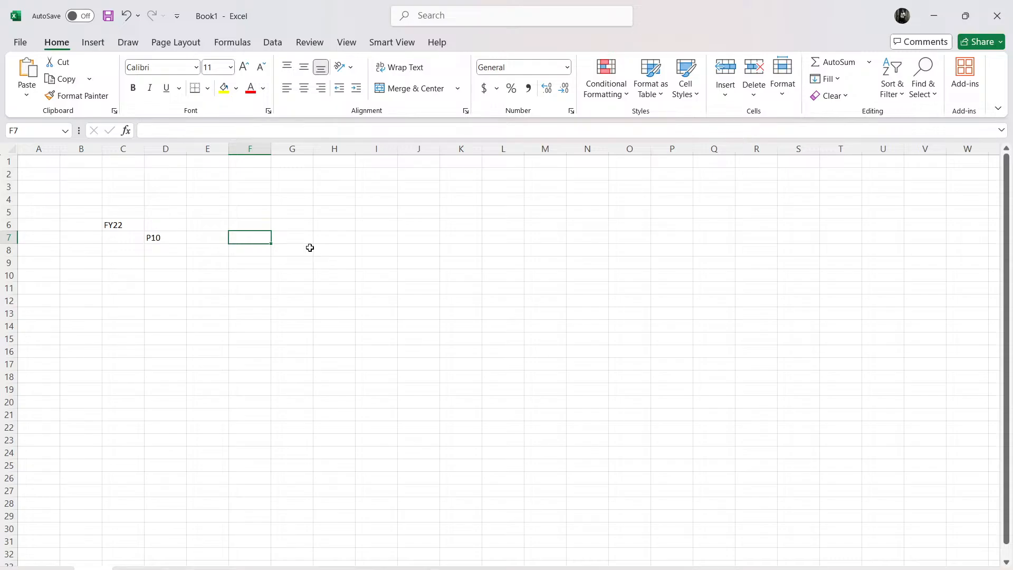
pyautogui.write('Co')
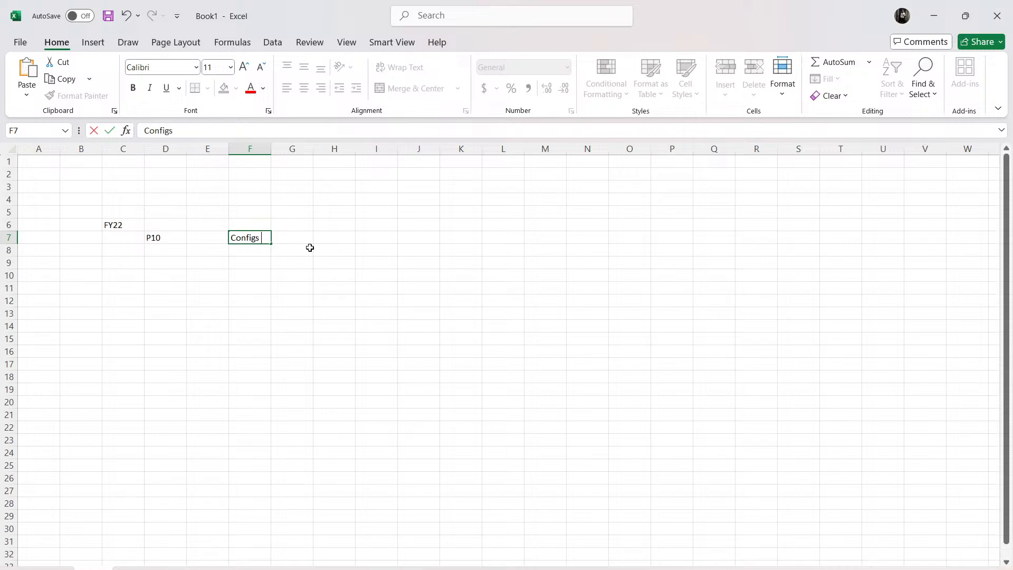
pyautogui.write('nfigs')
pyautogui.press('Left')
pyautogui.press('Down')
pyautogui.press('Right')
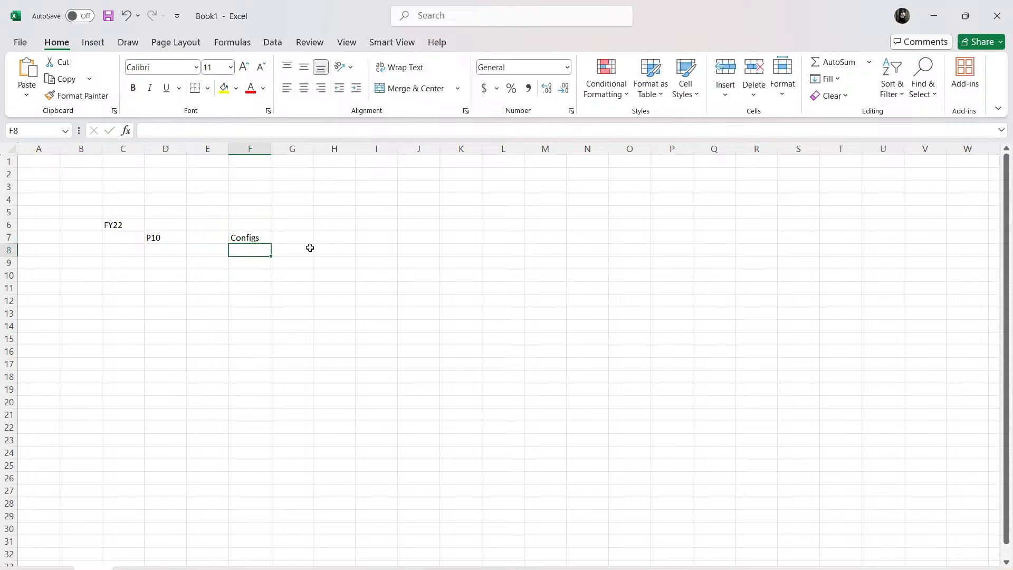
# Step: List rules in cell F8 and rates in cell F9 under the Configs heading
pyautogui.write('rules')
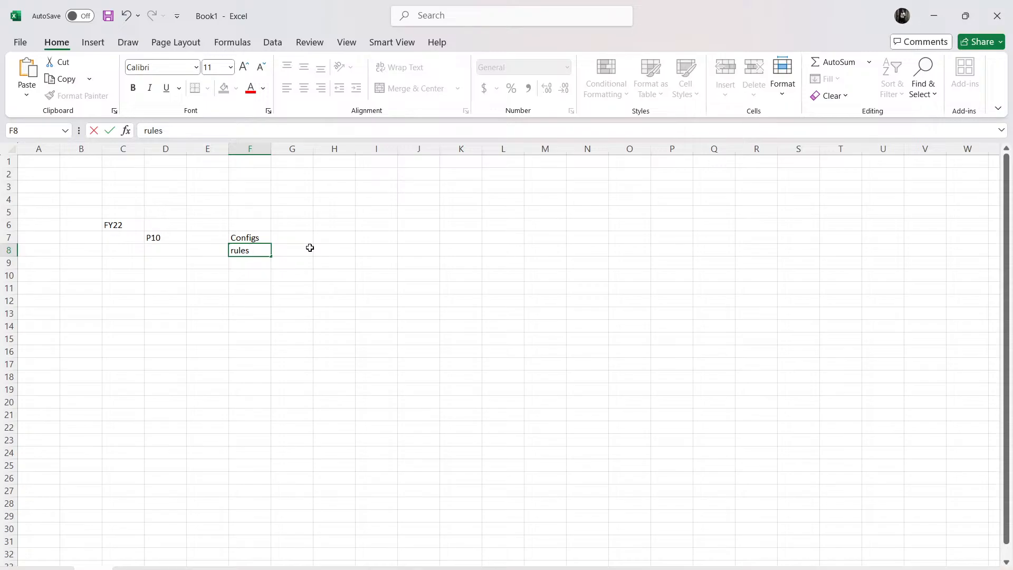
pyautogui.write(' a')
pyautogui.press('BackSpace')
pyautogui.press('BackSpace')
pyautogui.press('Return')
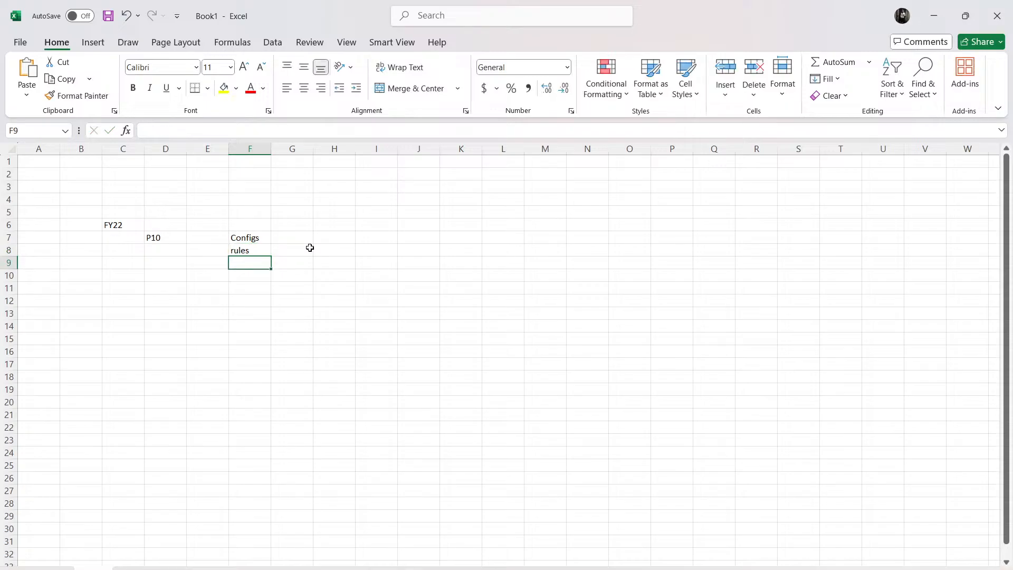
pyautogui.write('rates')
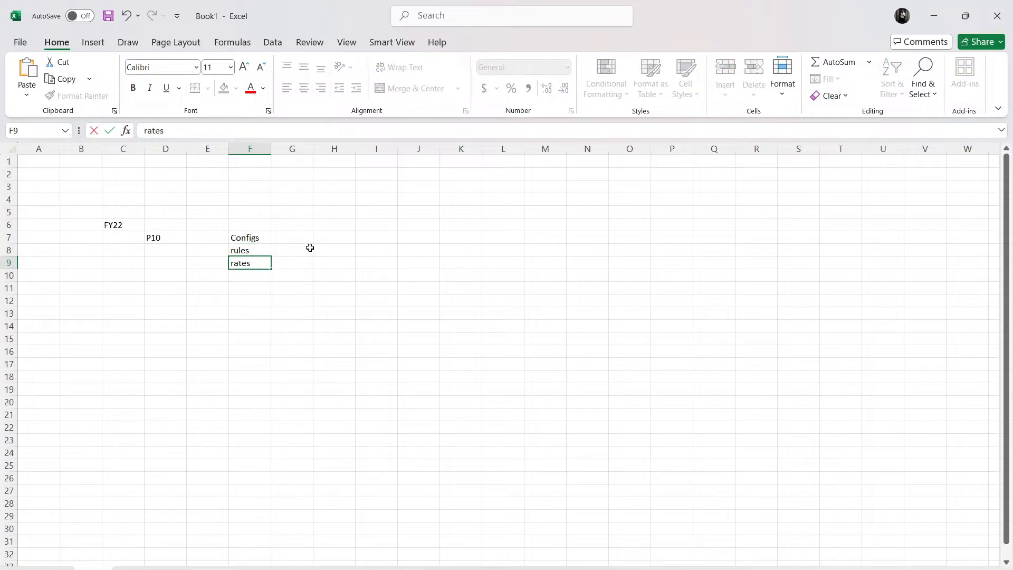
pyautogui.press('Return')
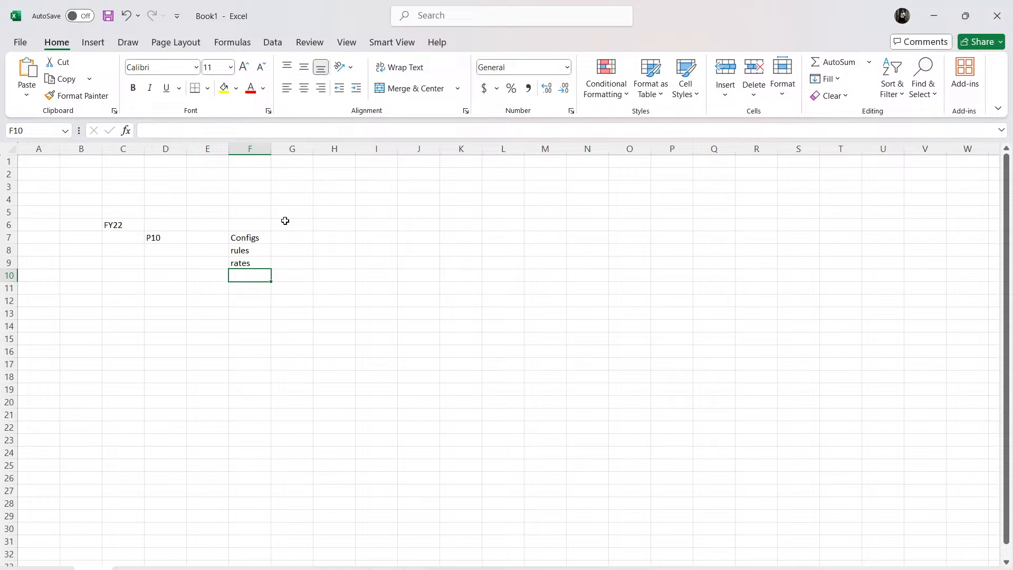
# Step: Enter the target year FY23 in cell M6 and the target period p11 in cell N7
pyautogui.moveTo(243, 233); pyautogui.dragTo(268, 266)
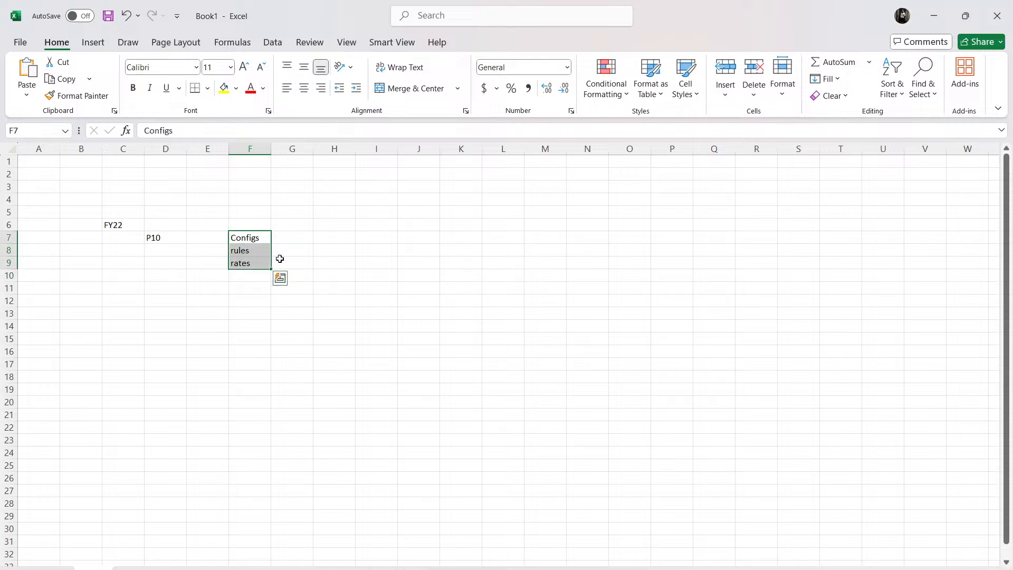
pyautogui.click(556, 228)
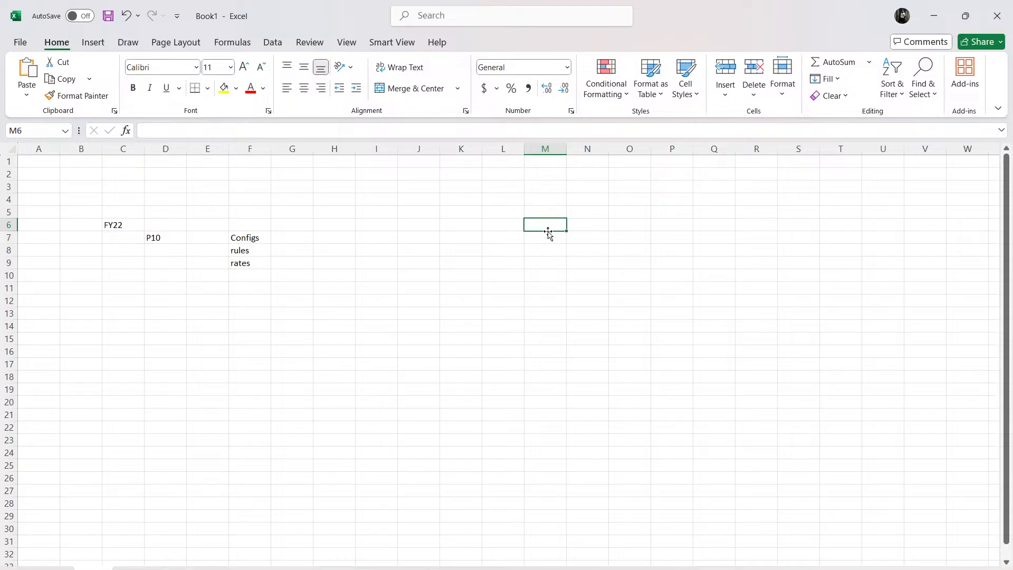
pyautogui.write('FY23')
pyautogui.press('Return')
pyautogui.press('Right')
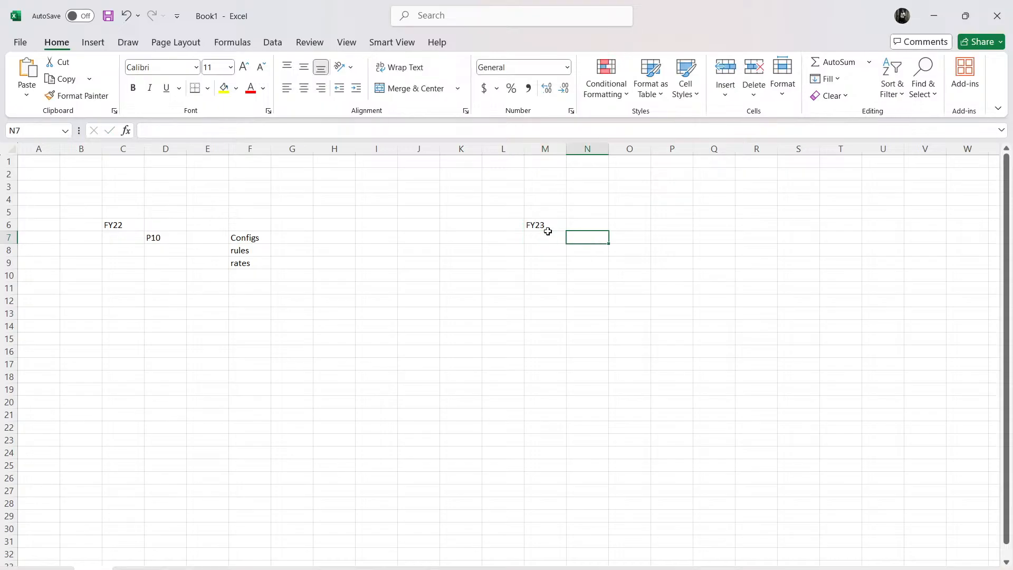
pyautogui.write('p11')
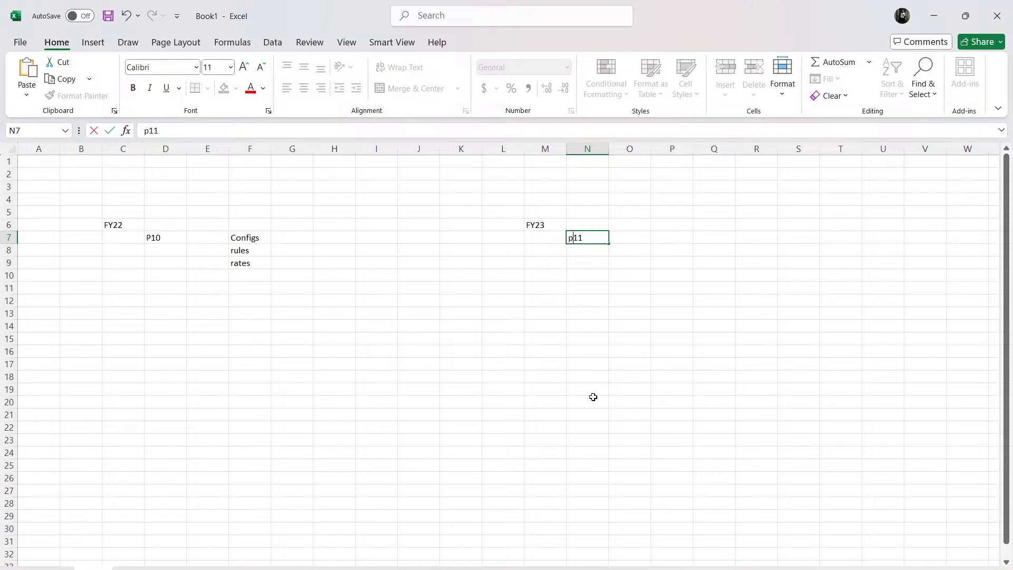
pyautogui.click(549, 390)
# Step: Copy the Configs, rules and rates cells from F7:F9 to the target block starting at cell O6
pyautogui.moveTo(242, 238); pyautogui.dragTo(245, 263)
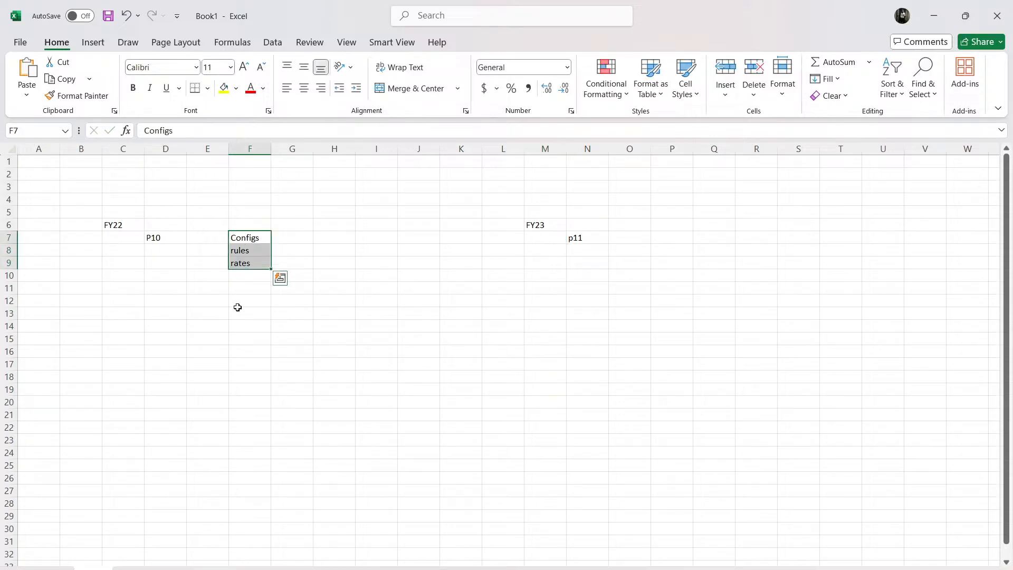
pyautogui.hotkey('ctrl', 'c')
pyautogui.click(625, 225)
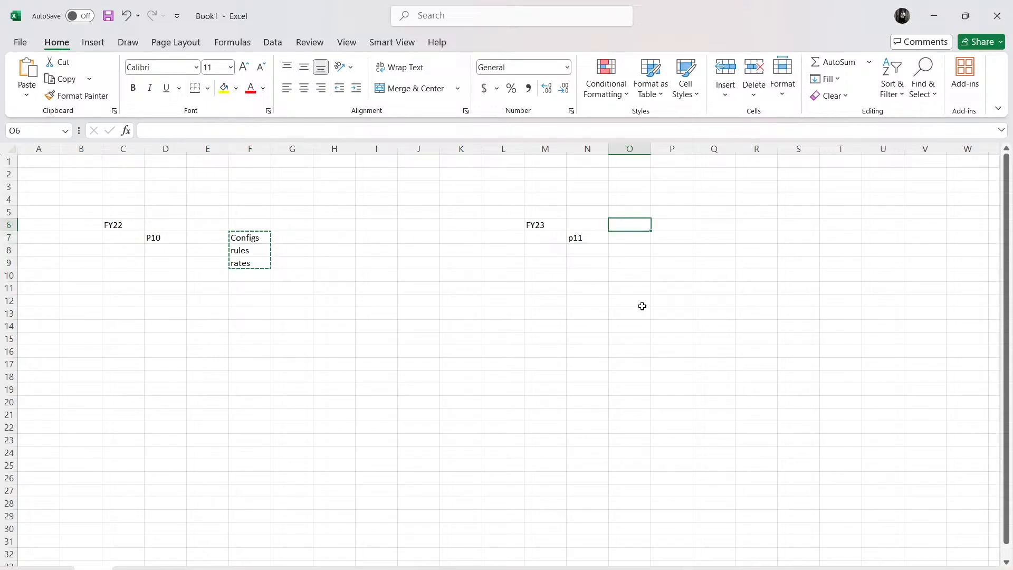
pyautogui.hotkey('ctrl', 'v')
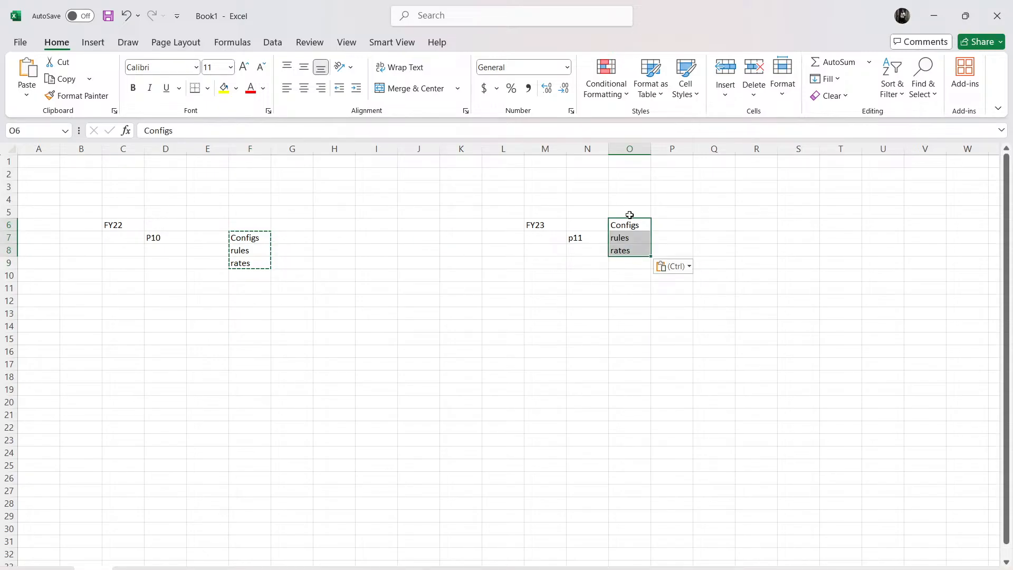
pyautogui.moveTo(637, 229); pyautogui.dragTo(679, 239)
# Step: Switch back to Tax Reporting in the browser and select Cbcr automation rules among the configurations being copied
pyautogui.click(548, 351)
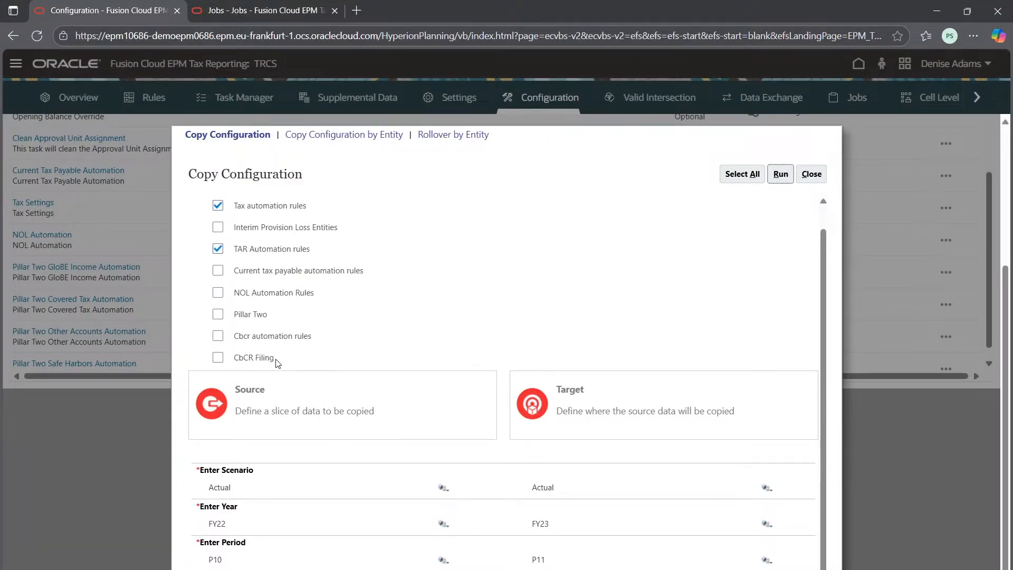
pyautogui.click(274, 336)
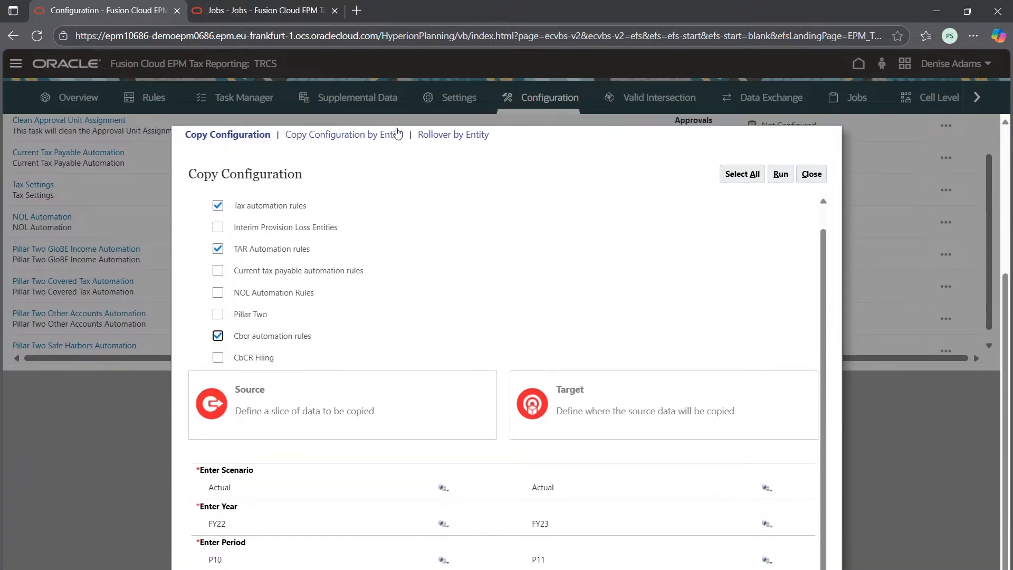
# Step: Review the Copy Configuration by Entity options and the entity member selection, closing the selector without choosing a member
pyautogui.click(371, 135)
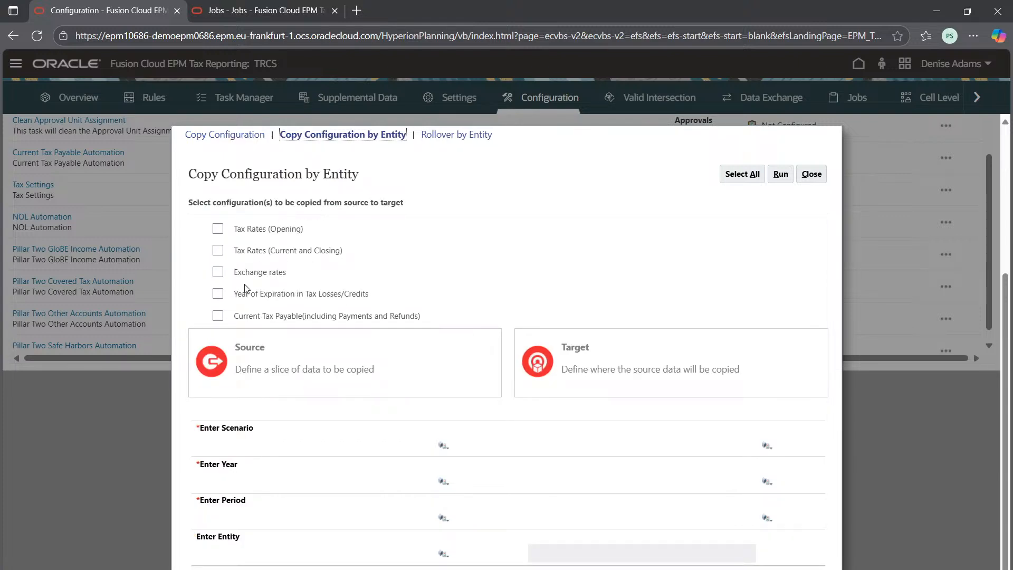
pyautogui.click(444, 553)
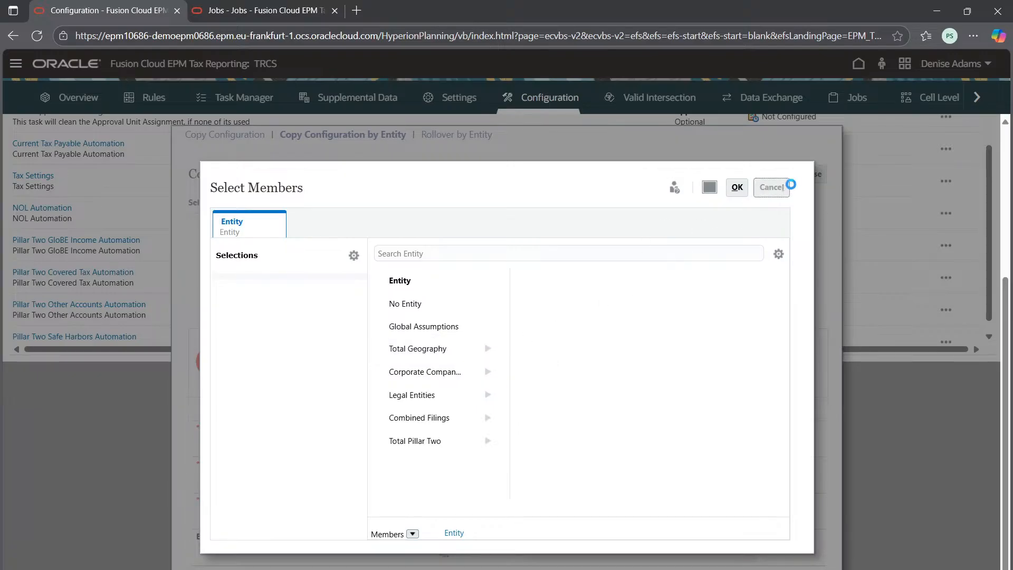
pyautogui.click(774, 189)
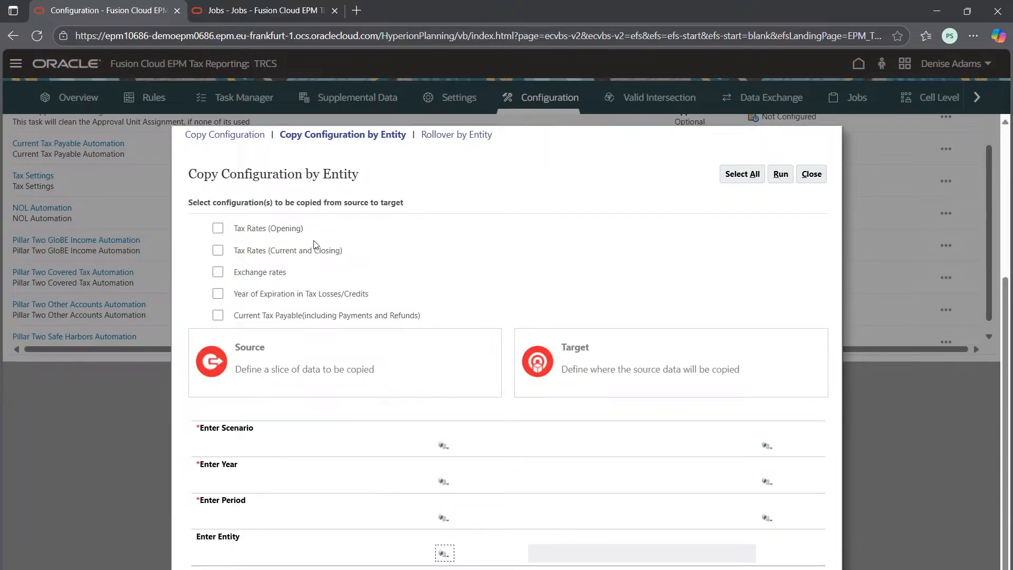
# Step: Compare the Rollover by Entity options with those of Copy Configuration by Entity, and close the copy dialog
pyautogui.click(442, 136)
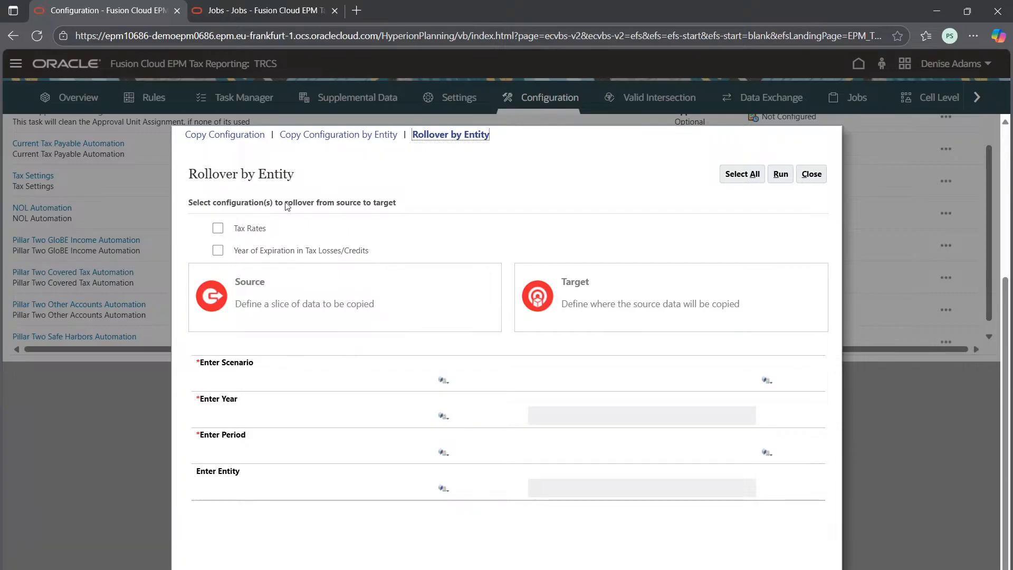
pyautogui.moveTo(701, 569)
pyautogui.click(376, 137)
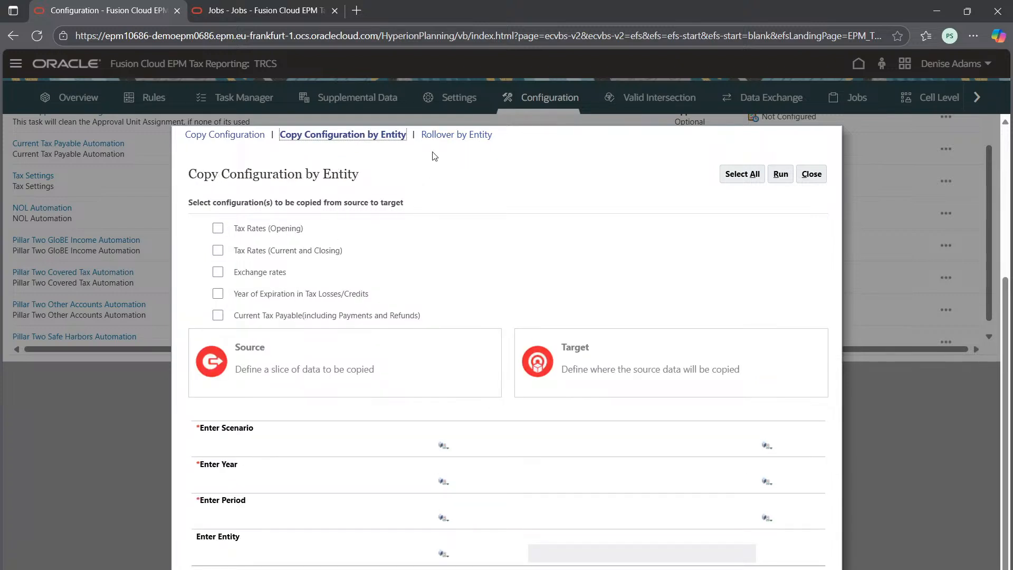
pyautogui.click(463, 135)
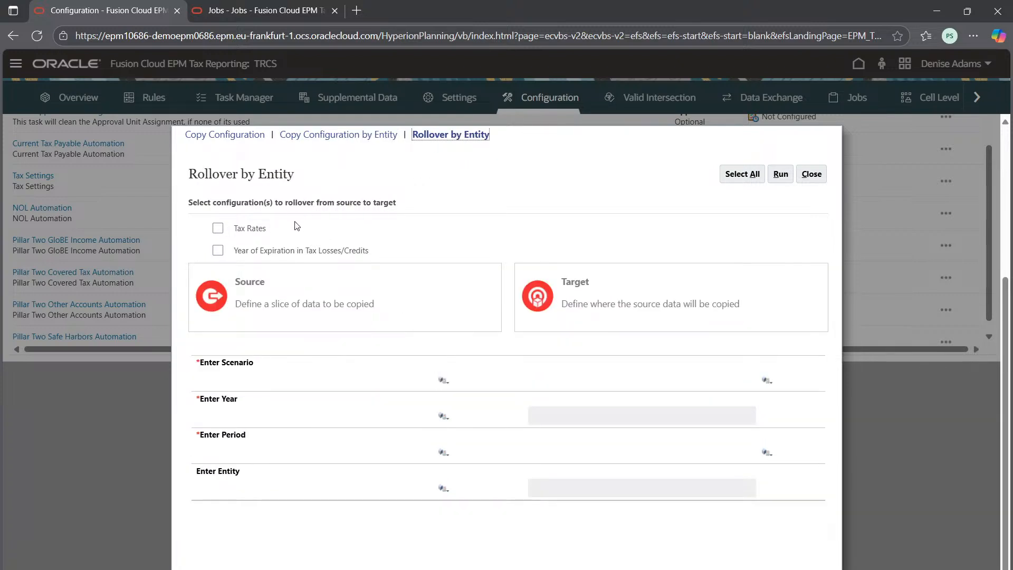
pyautogui.click(348, 138)
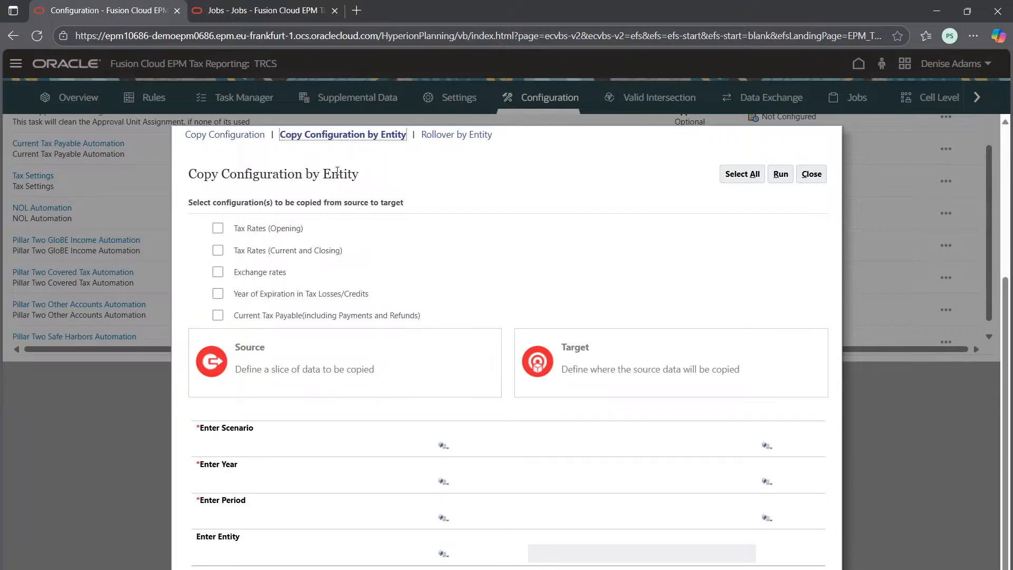
pyautogui.click(464, 135)
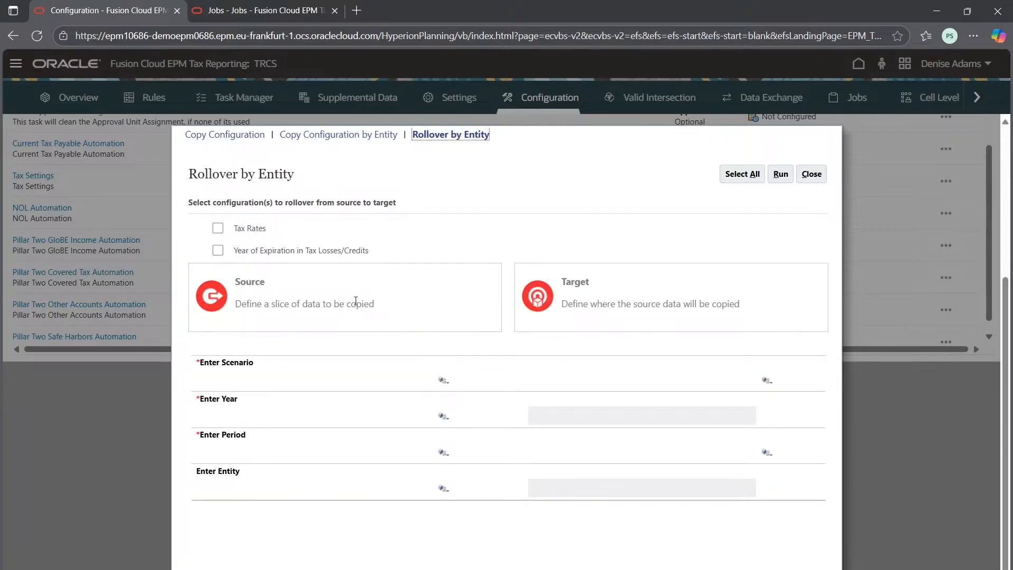
pyautogui.click(811, 173)
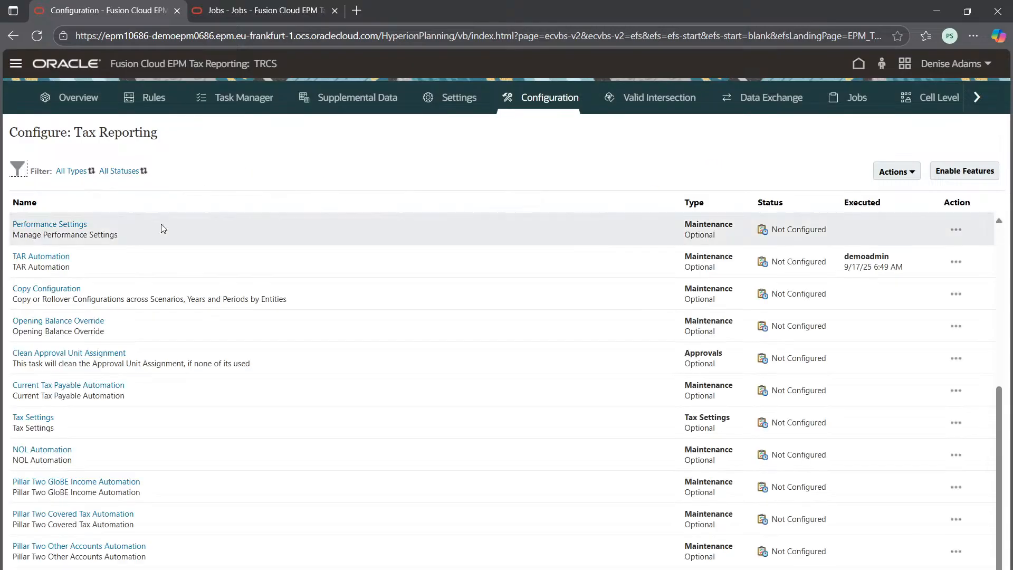
pyautogui.scroll(-1, 81, 331)
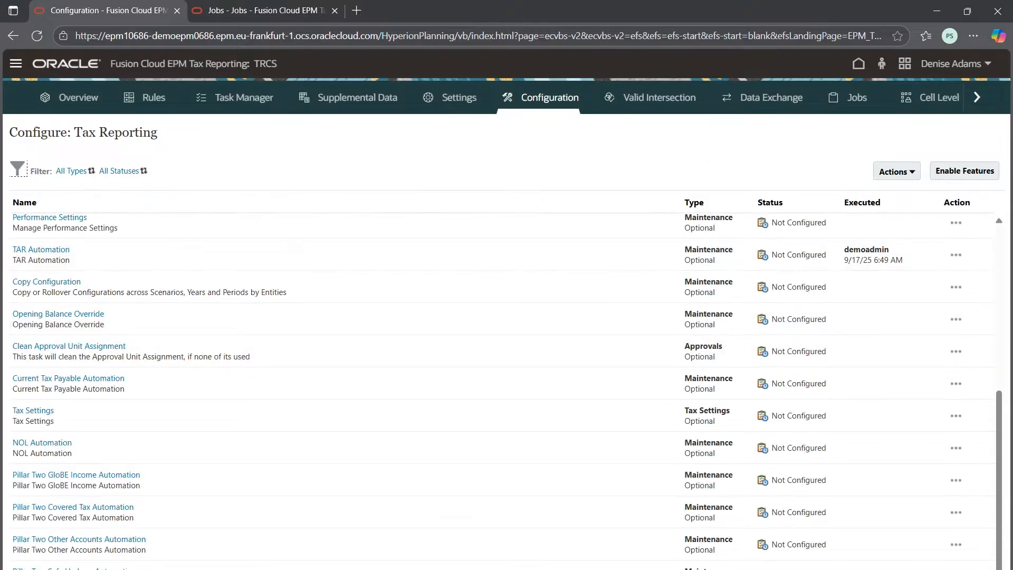
# Step: Switch to the Excel workbook and enter the heading Current Provision in cell G3
pyautogui.click(701, 564)
pyautogui.moveTo(93, 214); pyautogui.dragTo(338, 352)
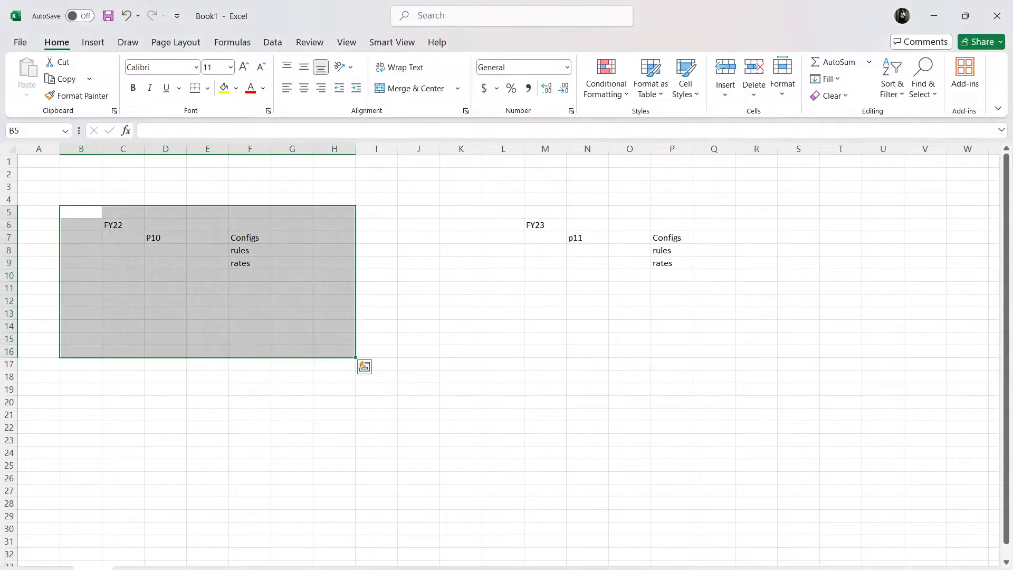
pyautogui.click(369, 424)
pyautogui.click(295, 185)
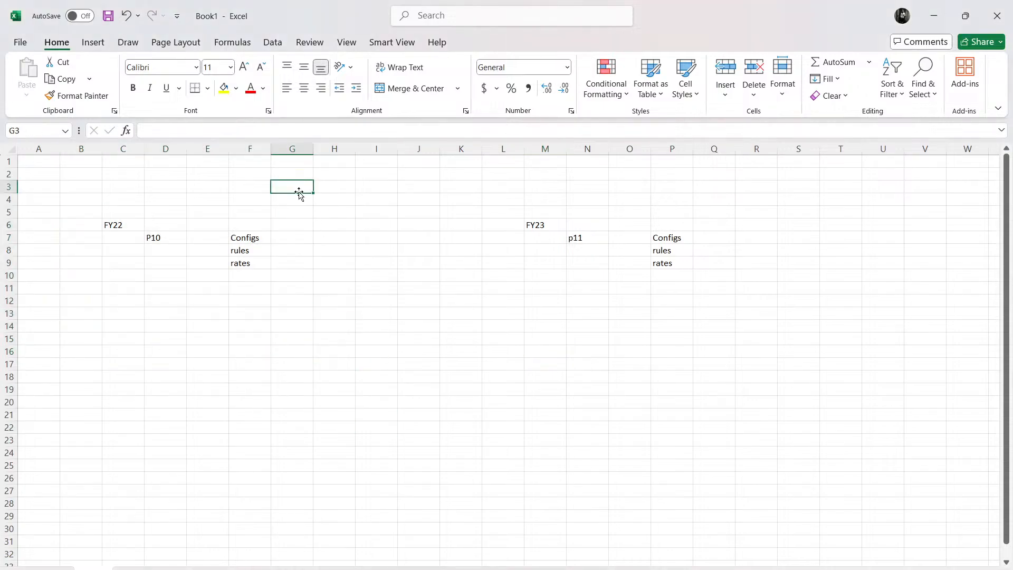
pyautogui.write('Current')
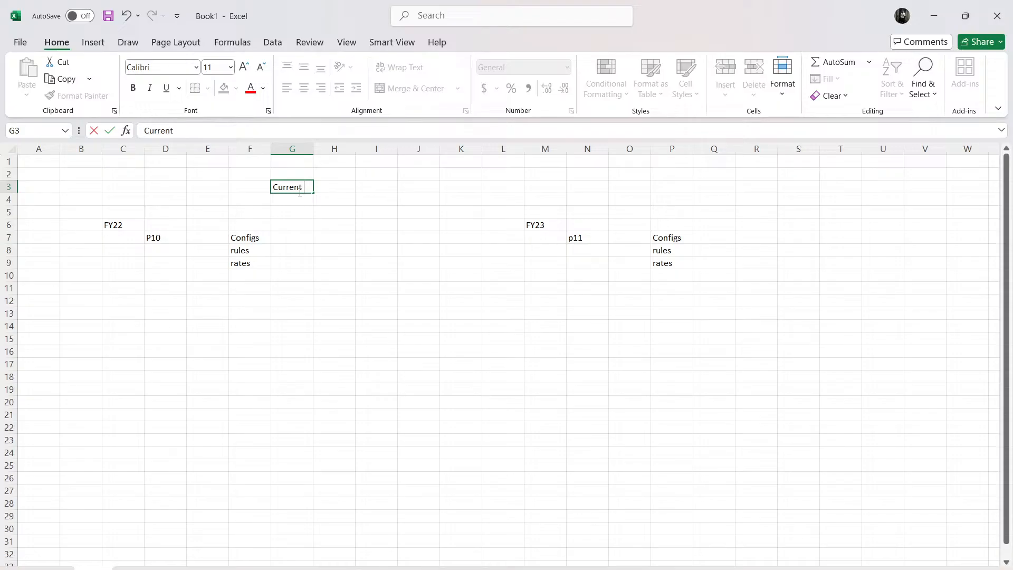
pyautogui.write(' Provision')
pyautogui.click(292, 263)
# Step: Draw a straight line arrow along row 7 from column G to column L, pointing from the FY22 block to the FY23 block
pyautogui.moveTo(114, 226); pyautogui.dragTo(254, 275)
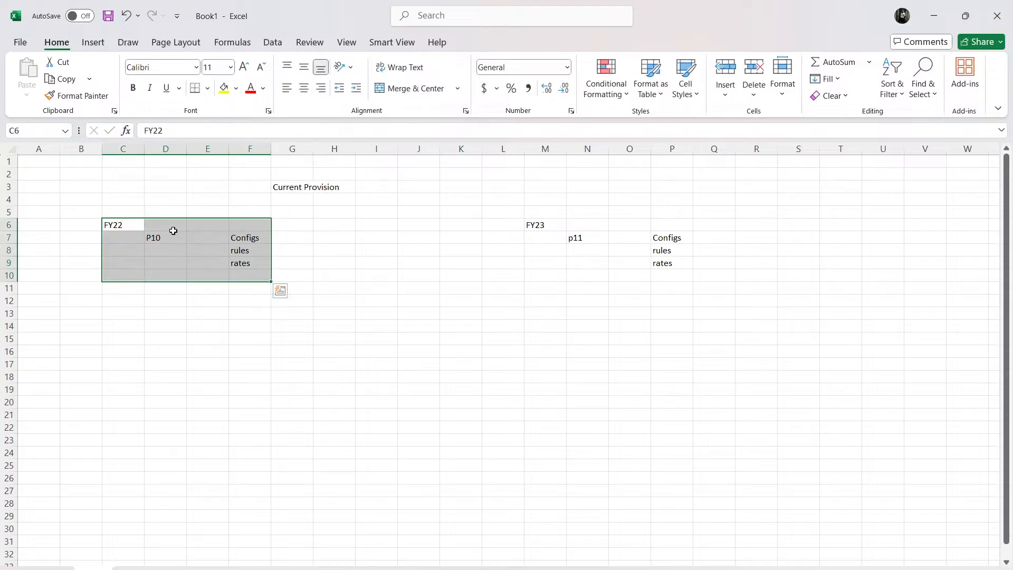
pyautogui.click(174, 229)
pyautogui.moveTo(323, 237); pyautogui.dragTo(502, 237)
pyautogui.click(527, 237)
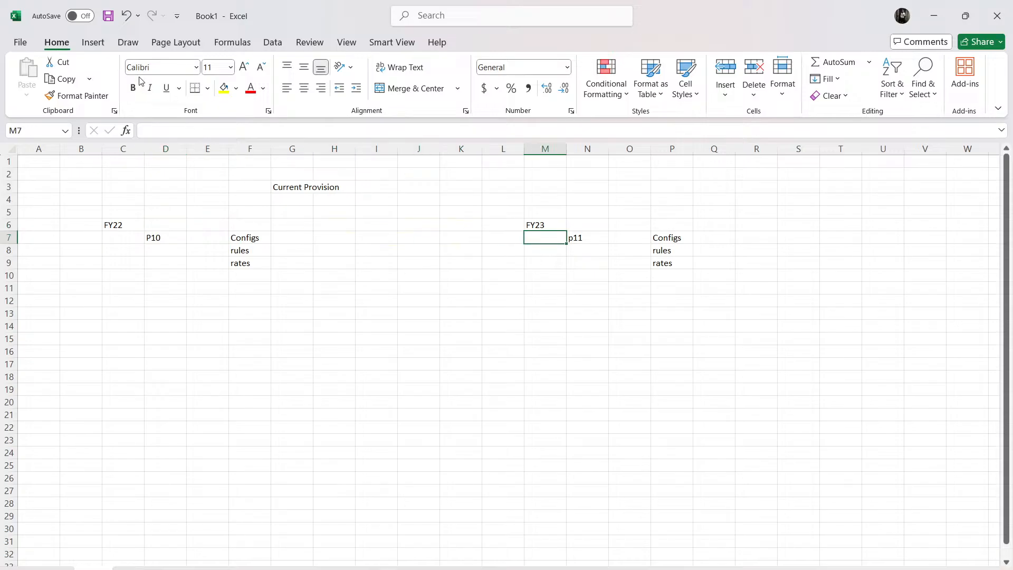
pyautogui.click(93, 42)
pyautogui.click(201, 62)
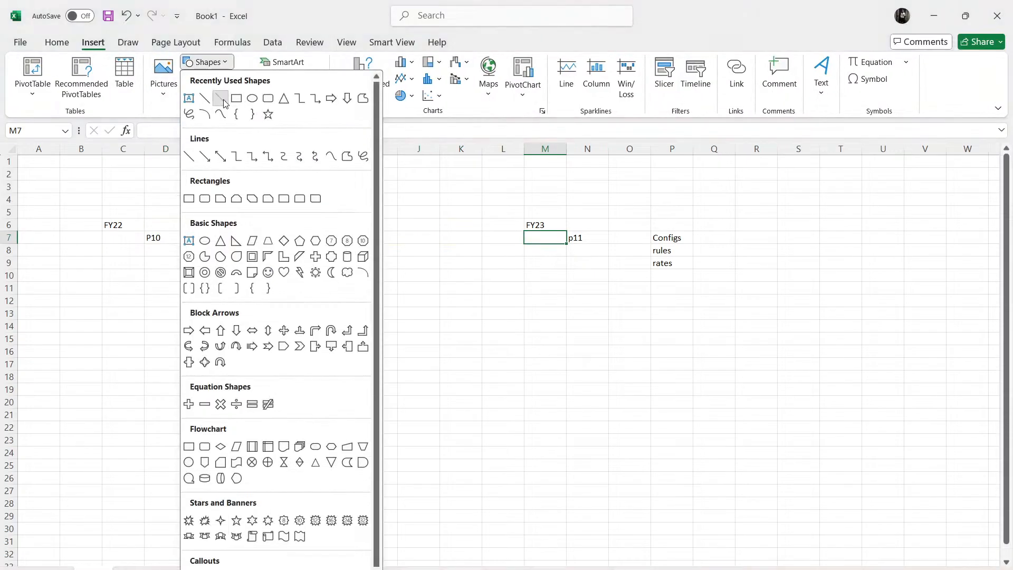
pyautogui.click(310, 234)
pyautogui.moveTo(293, 237); pyautogui.dragTo(498, 237)
pyautogui.click(460, 300)
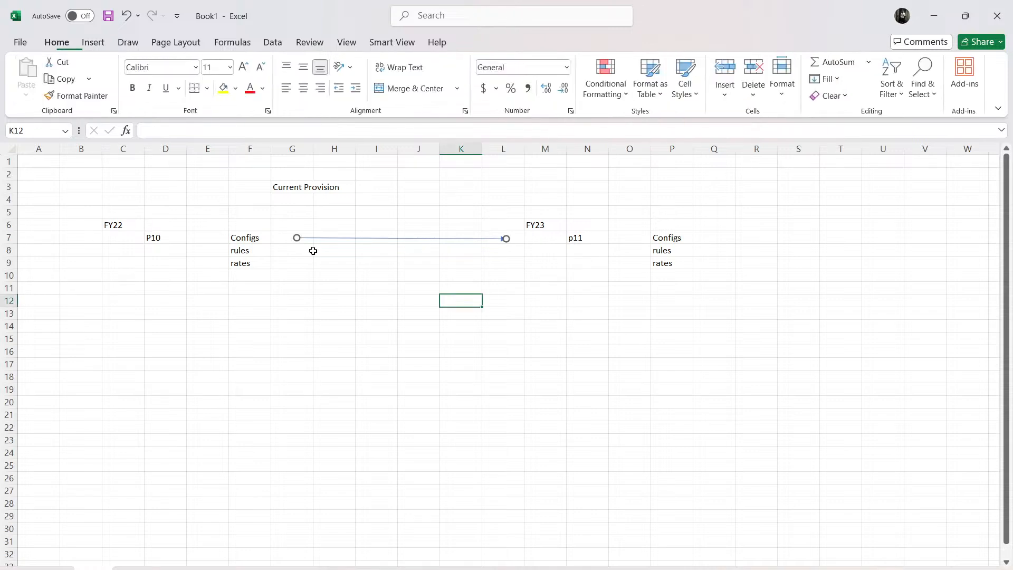
# Step: Make the Current Provision heading and the FY22 and FY23 year labels bold
pyautogui.scroll(1, 308, 232)
pyautogui.scroll(1, 308, 232)
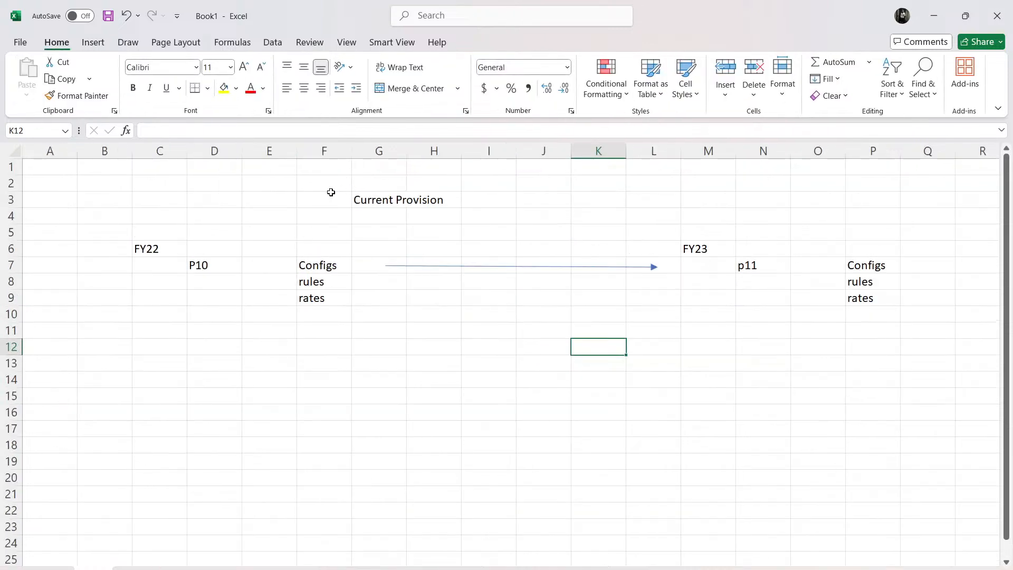
pyautogui.click(393, 200)
pyautogui.click(138, 87)
pyautogui.click(325, 343)
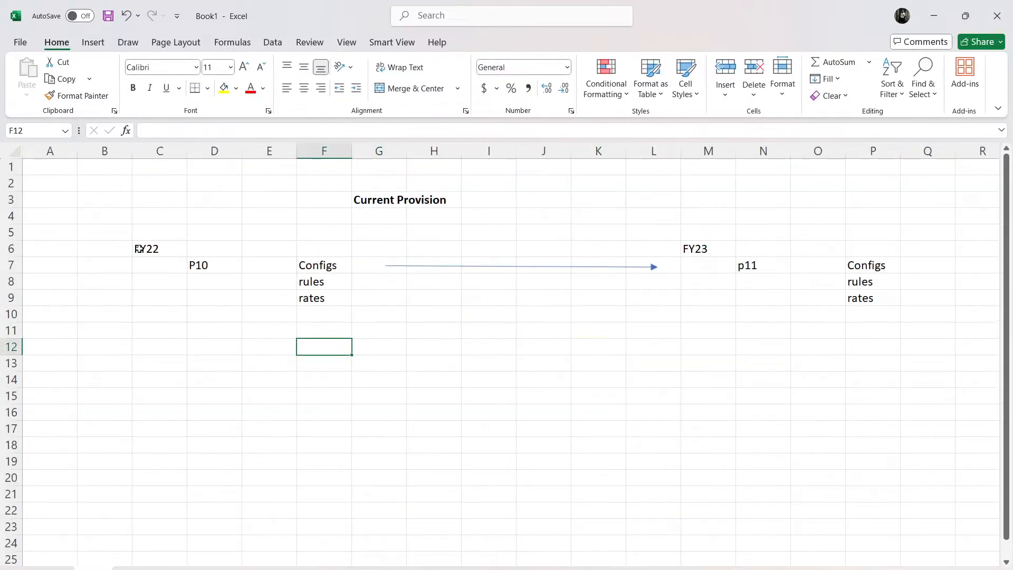
pyautogui.click(140, 248)
pyautogui.keyDown('ctrl'); pyautogui.click(694, 243); pyautogui.keyUp('ctrl')
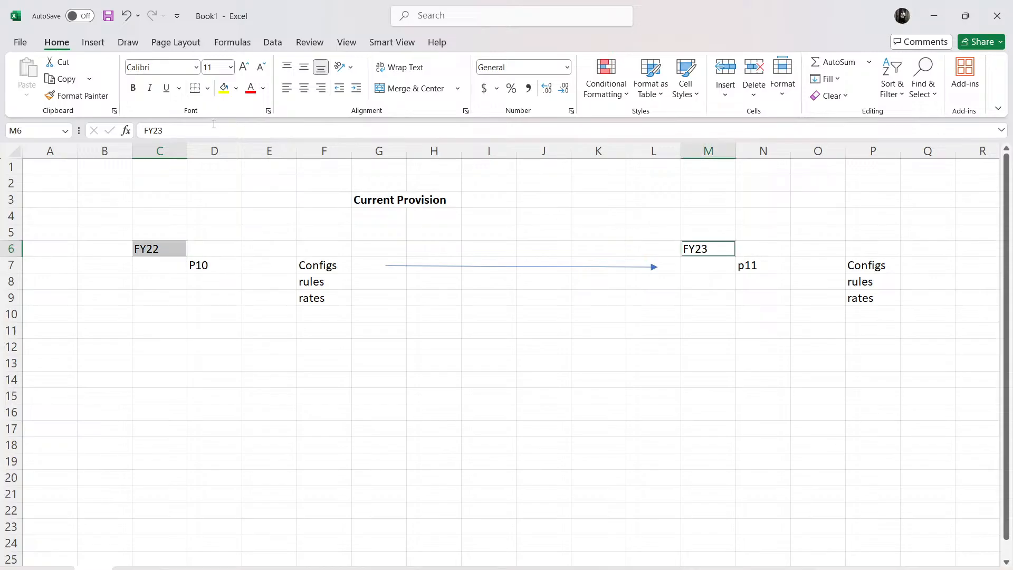
pyautogui.click(133, 88)
pyautogui.click(393, 365)
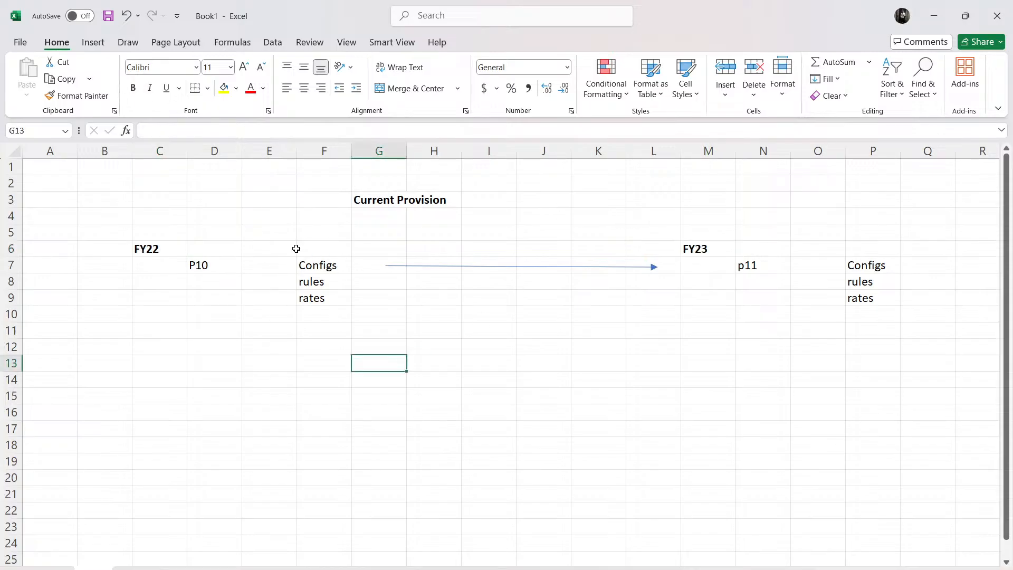
# Step: Enter a rate of 25% beside rates in both blocks, in cells G9 and Q9
pyautogui.moveTo(299, 249); pyautogui.dragTo(365, 299)
pyautogui.click(317, 358)
pyautogui.click(315, 316)
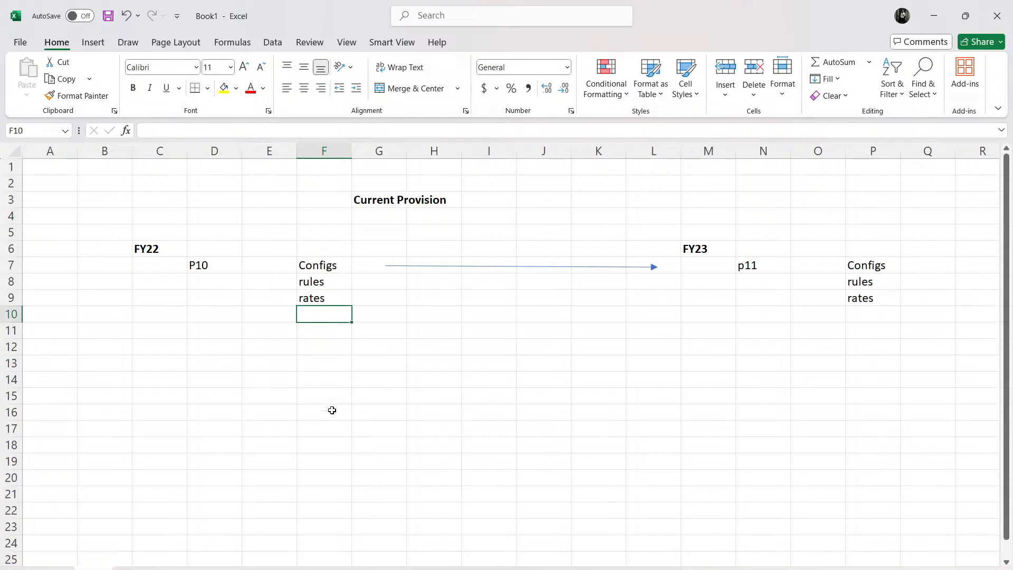
pyautogui.click(372, 302)
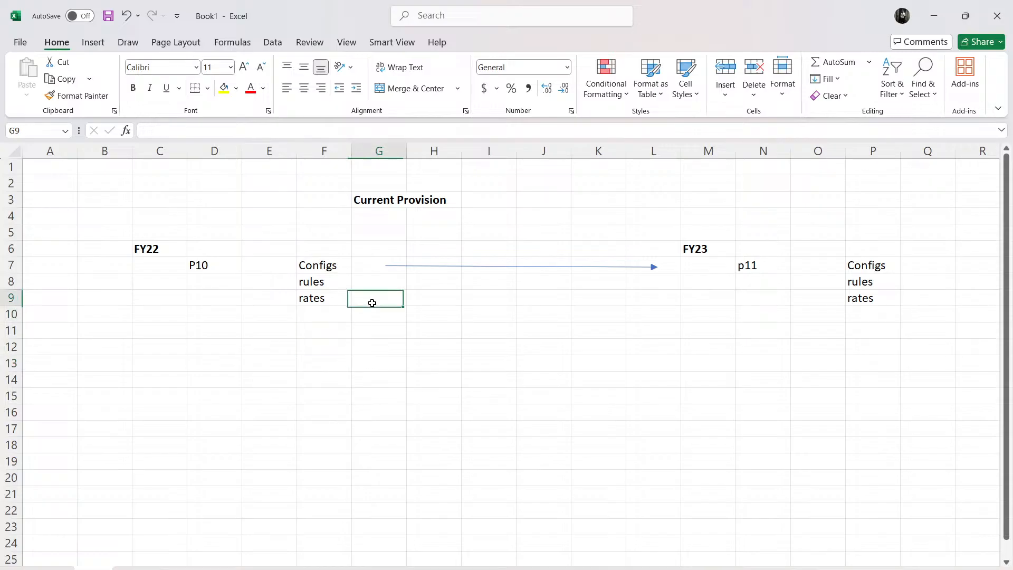
pyautogui.write('25')
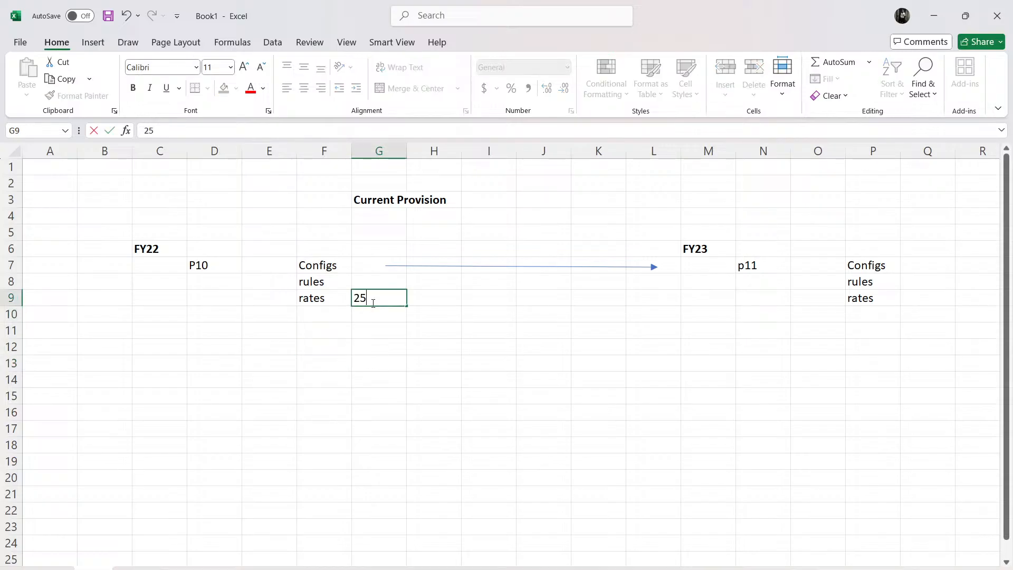
pyautogui.write('%')
pyautogui.click(934, 299)
pyautogui.write('25%')
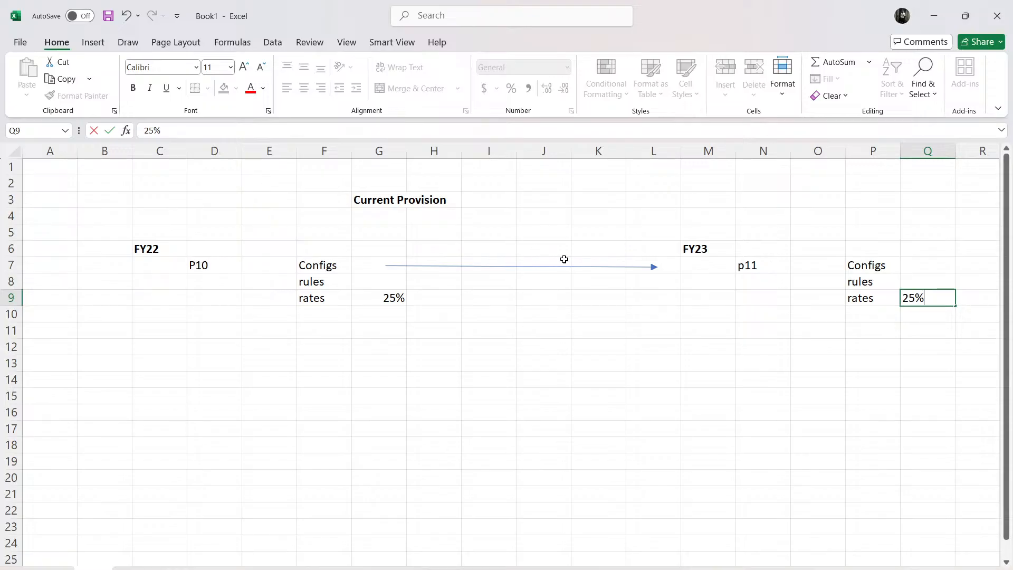
# Step: Switch back to Tax Reporting in the browser, examine the tasks available in the Rollover configuration, and close it
pyautogui.hotkey('alt', 'Tab')
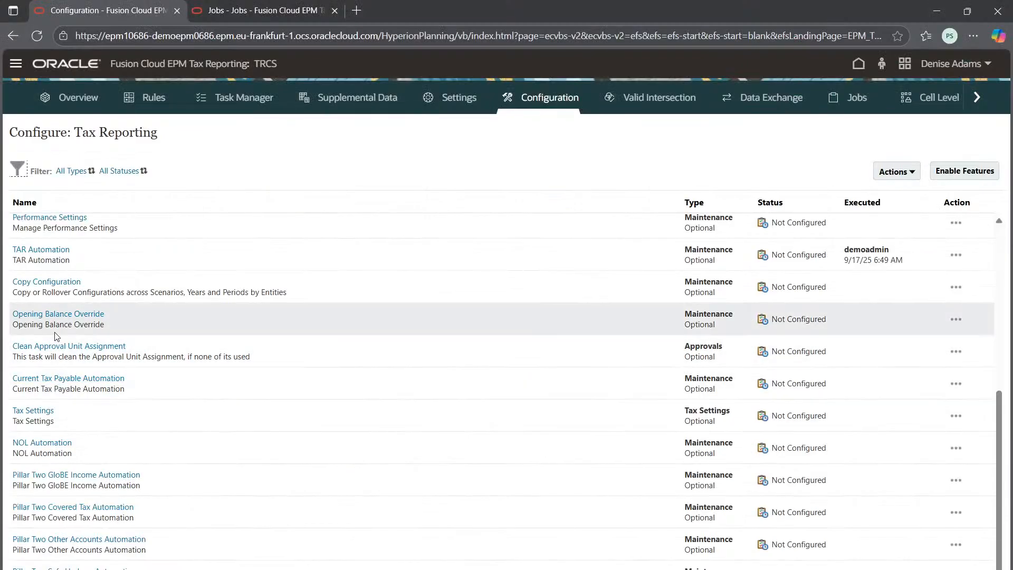
pyautogui.scroll(5, 67, 259)
pyautogui.scroll(2, 68, 259)
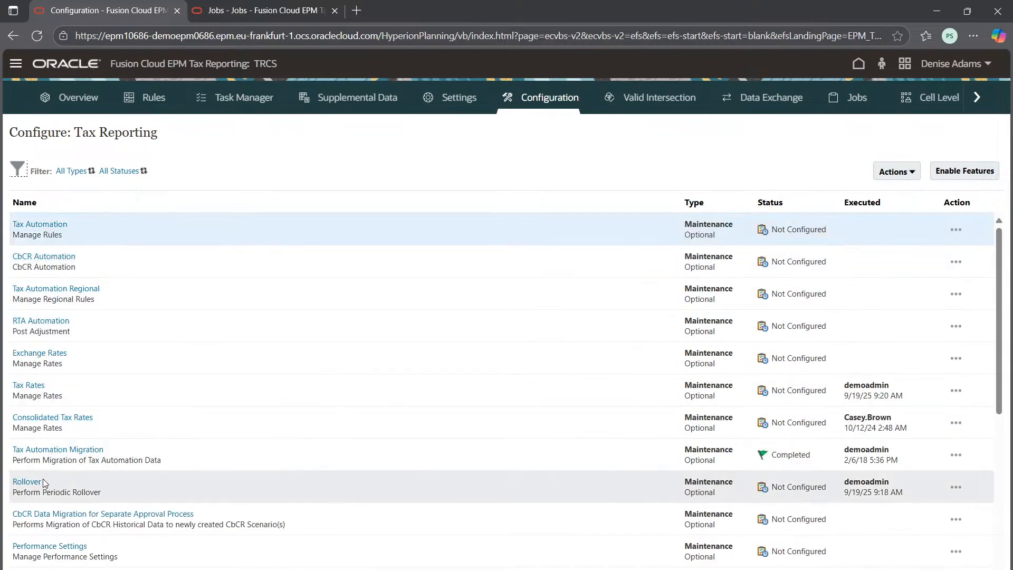
pyautogui.click(26, 481)
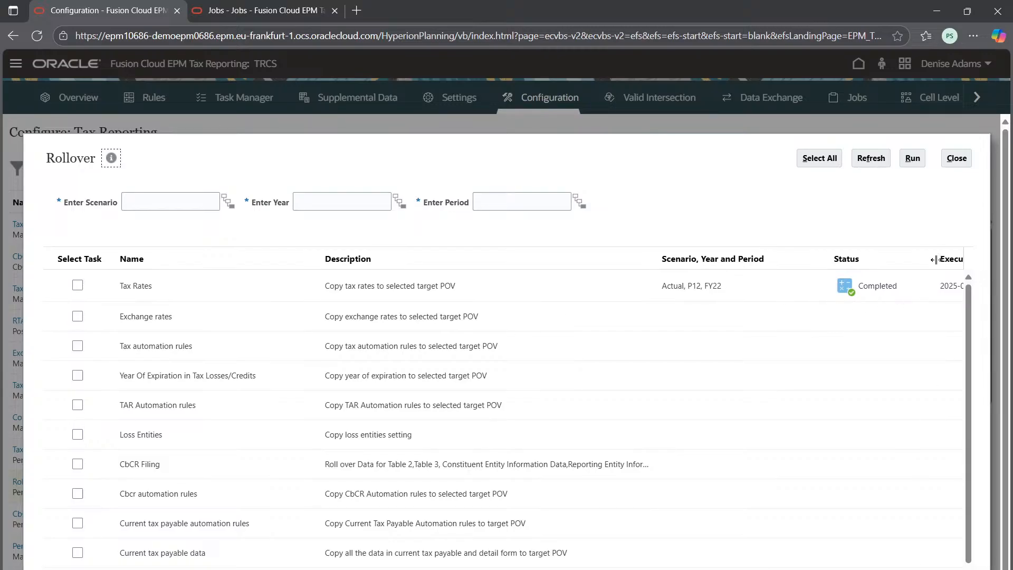
pyautogui.moveTo(944, 285); pyautogui.dragTo(828, 339)
pyautogui.scroll(-2, 459, 520)
pyautogui.scroll(2, 459, 520)
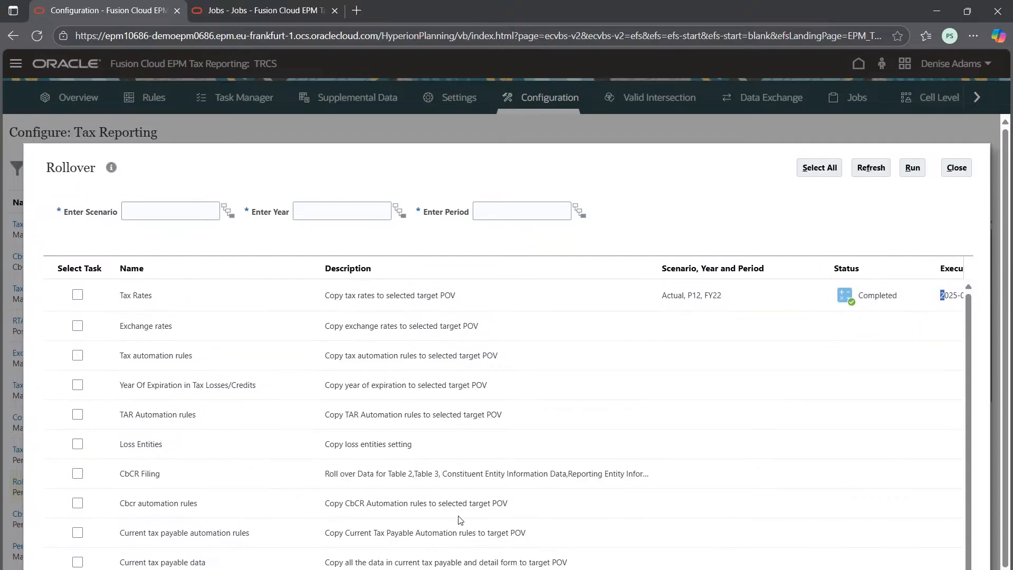
pyautogui.scroll(-2, 626, 524)
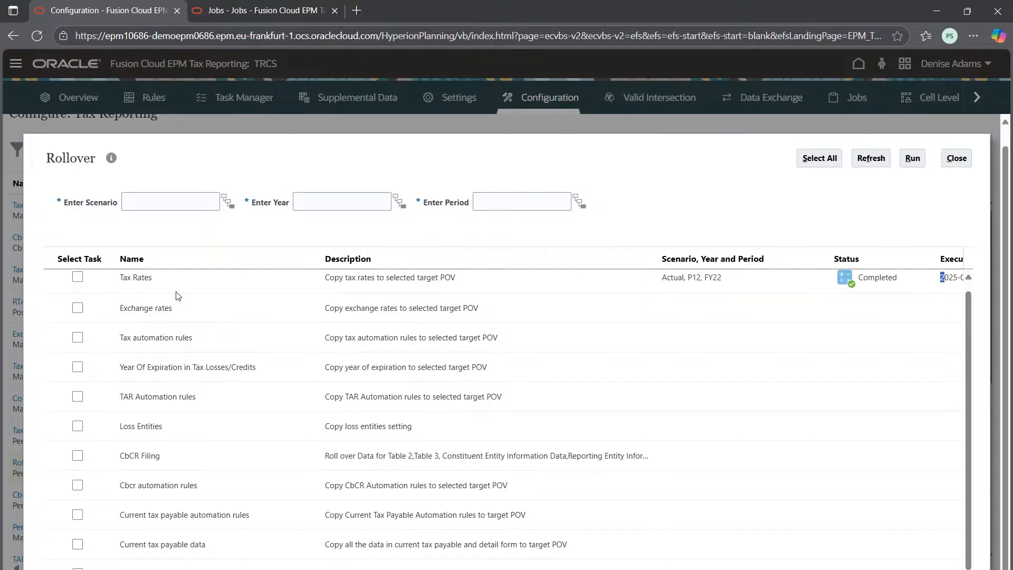
pyautogui.click(955, 281)
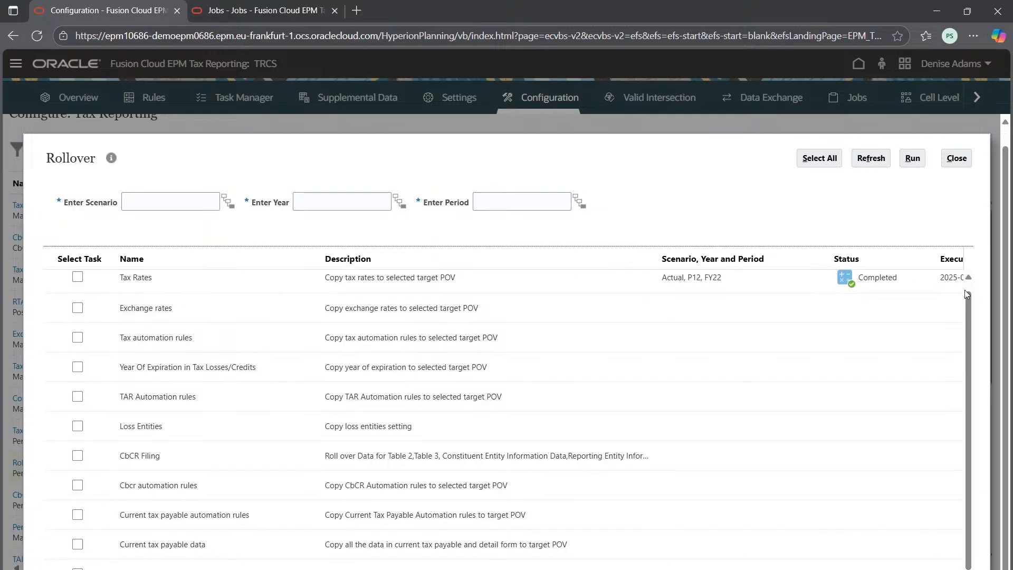
pyautogui.click(956, 160)
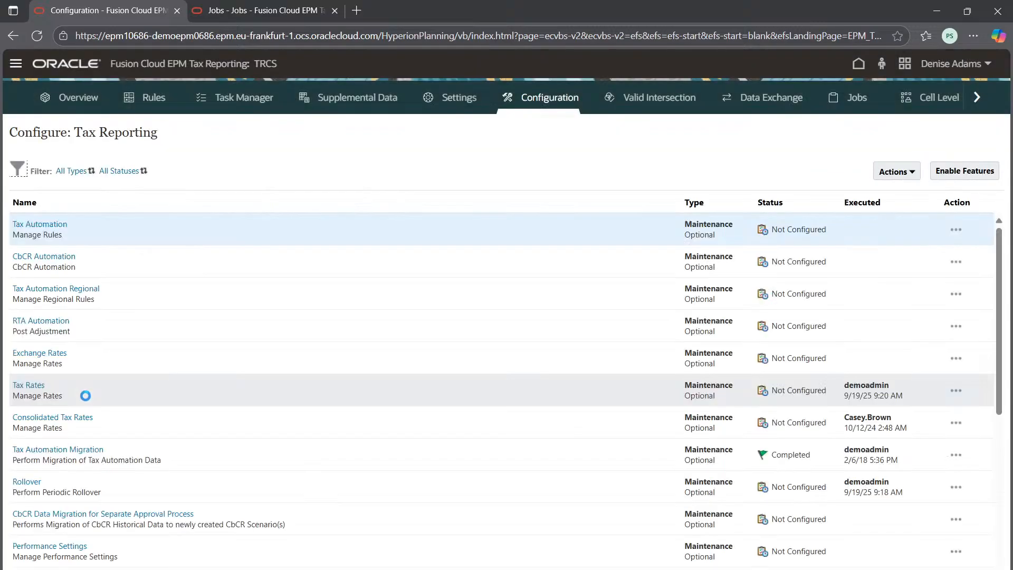
# Step: Reopen Copy Configuration to view its list of configurations, and close it without running a copy
pyautogui.scroll(-5, 86, 395)
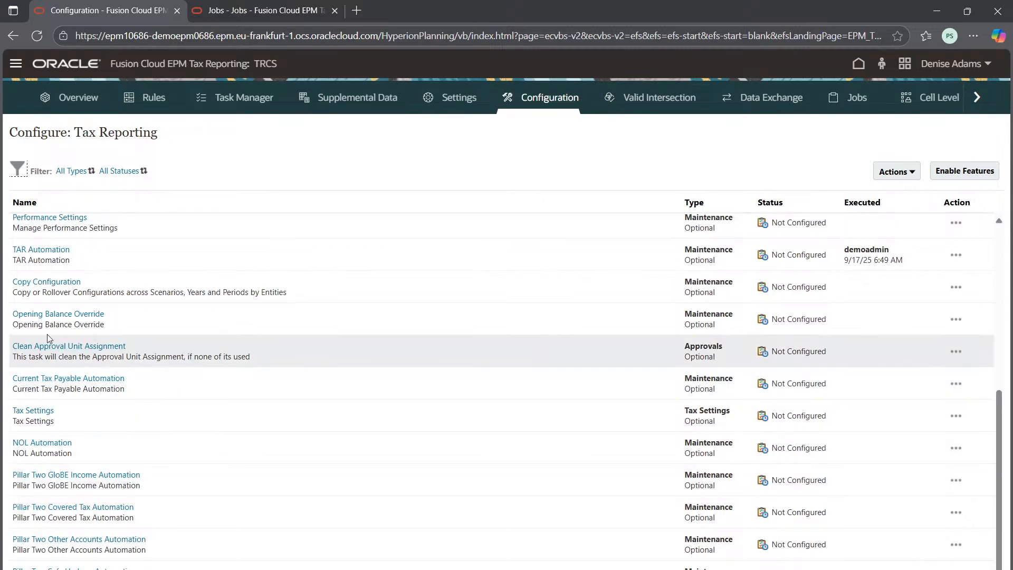
pyautogui.click(47, 282)
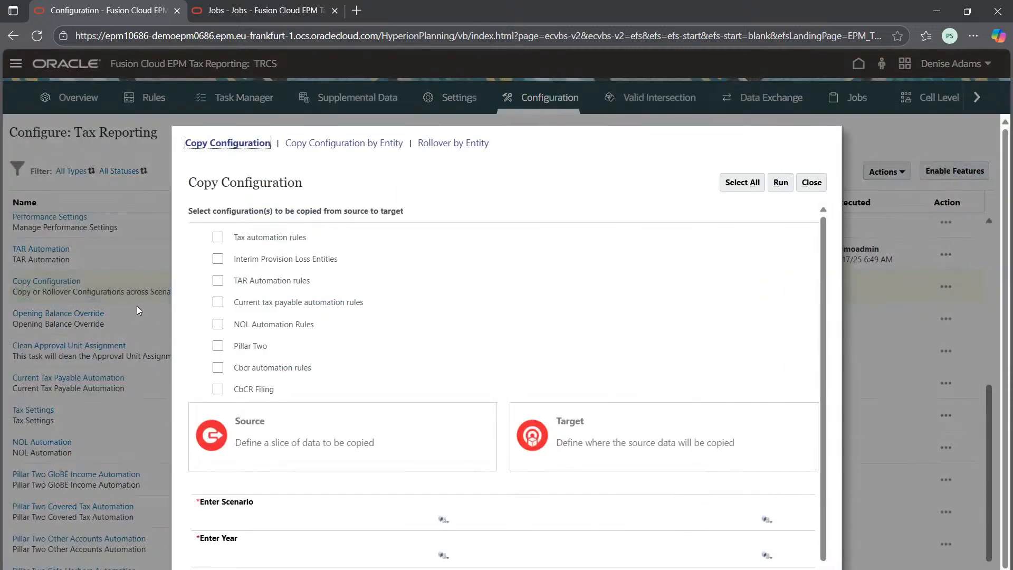
pyautogui.click(811, 182)
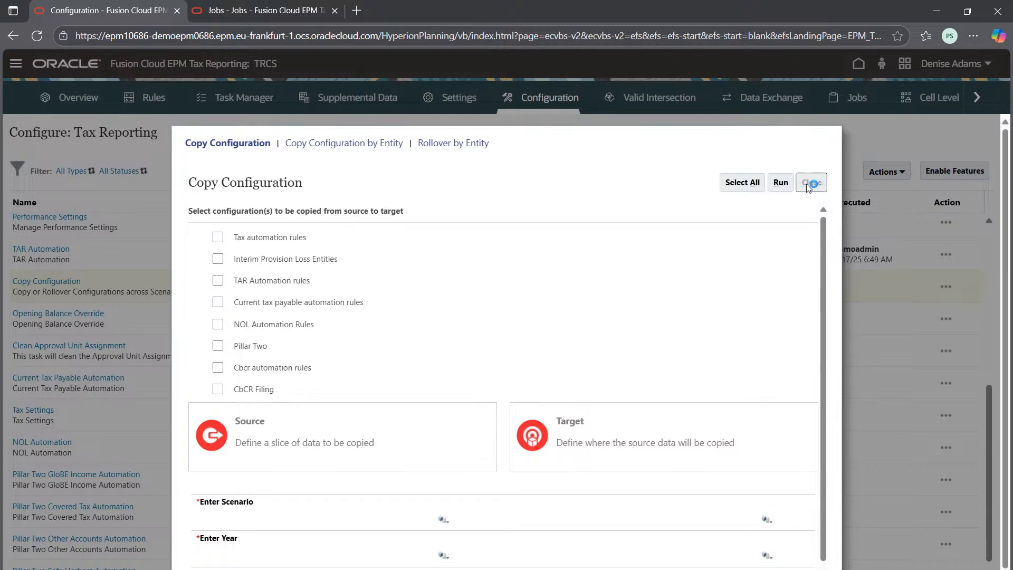
# Step: Open the Rollover configuration, select the Tax Rates task, and set the scenario to Actual
pyautogui.scroll(3, 90, 494)
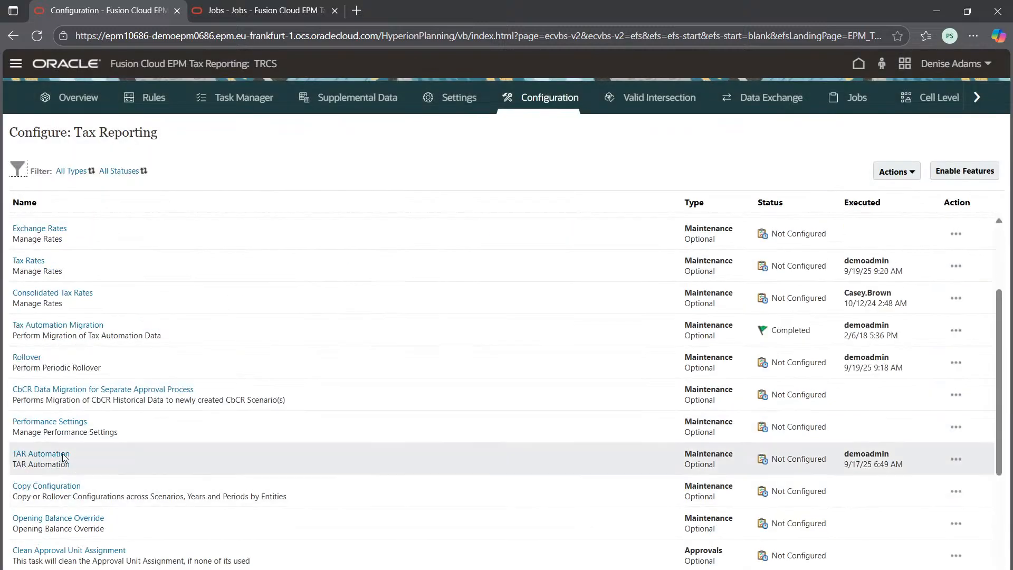
pyautogui.click(27, 357)
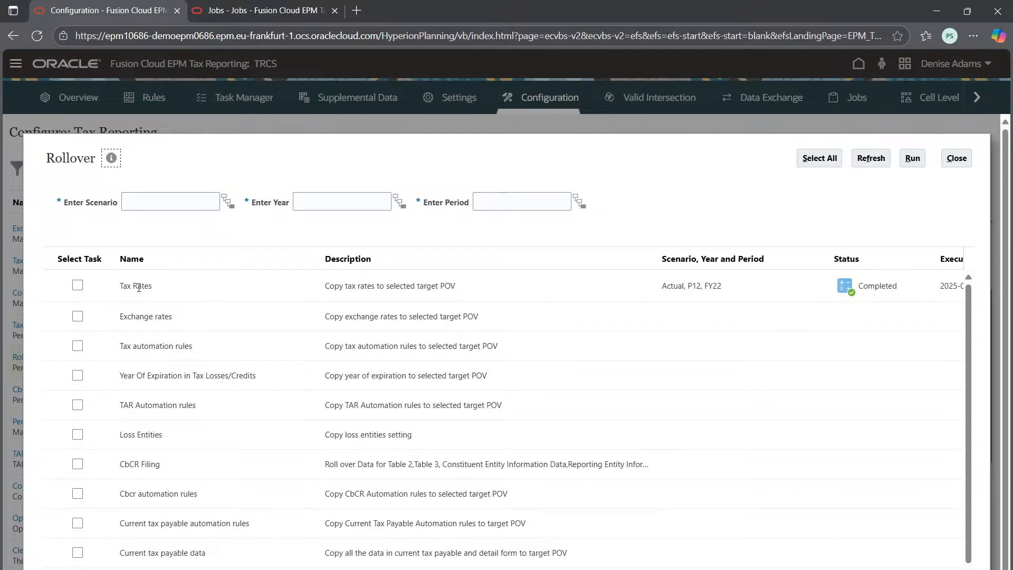
pyautogui.click(78, 285)
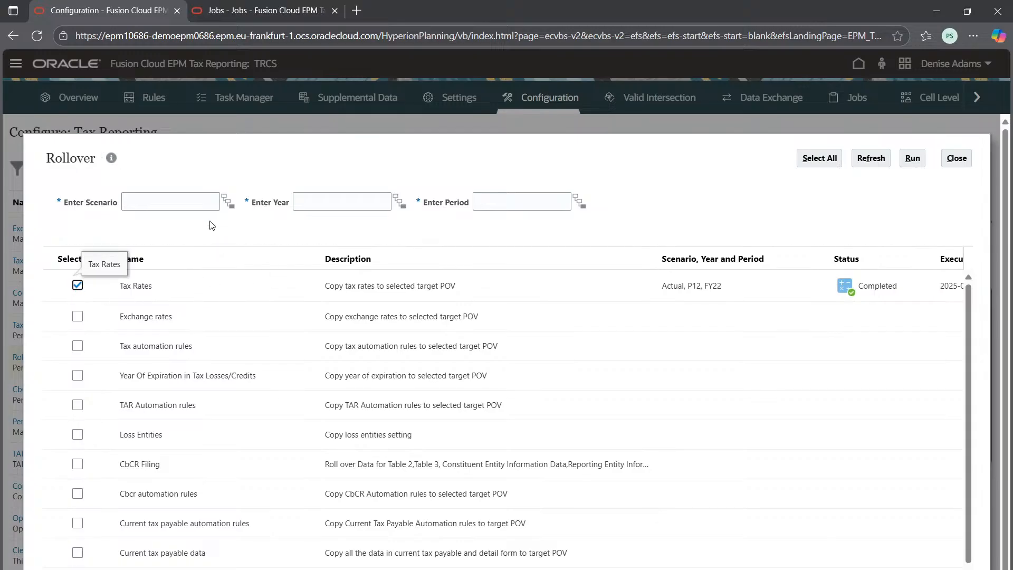
pyautogui.click(227, 201)
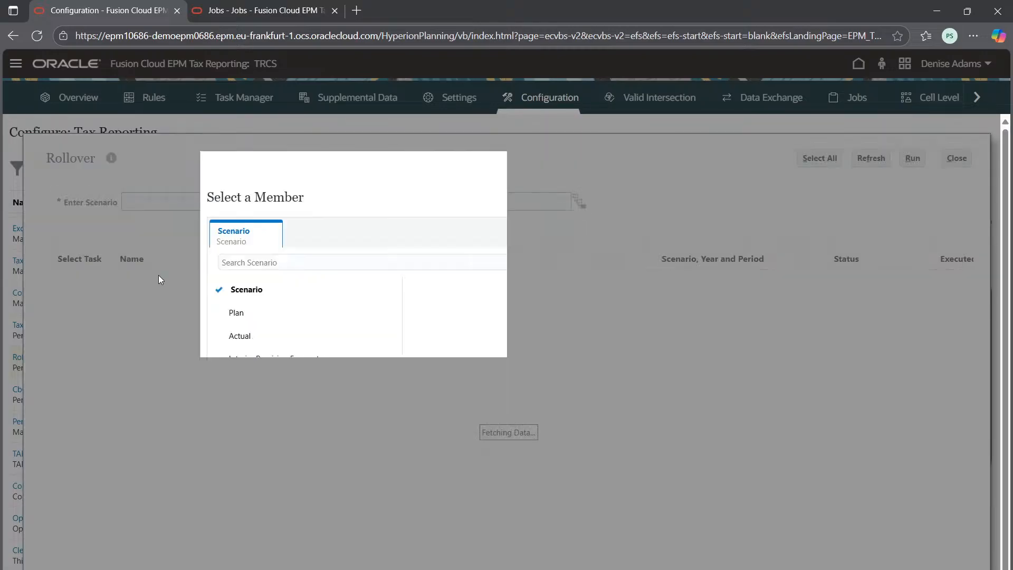
pyautogui.click(227, 336)
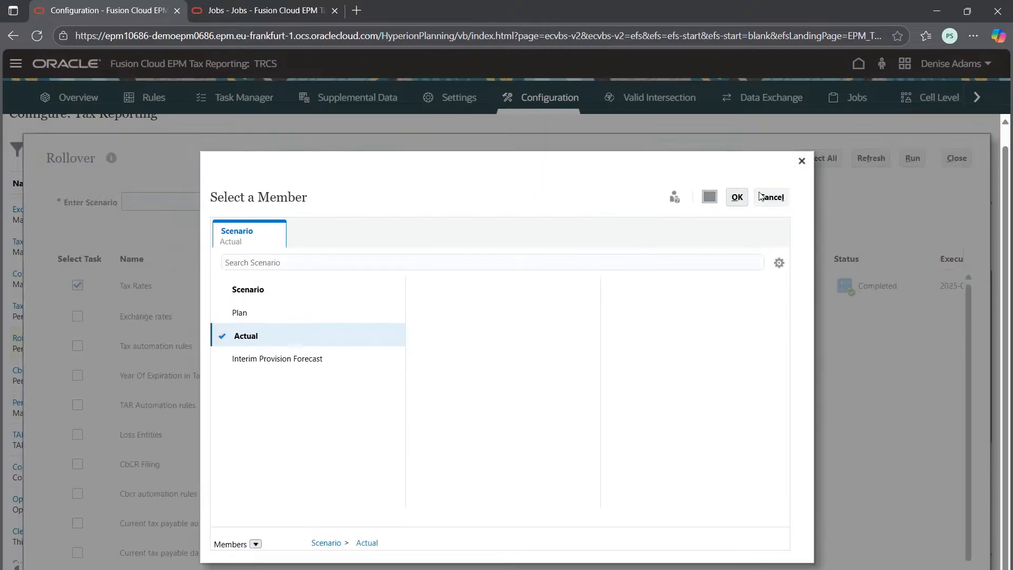
pyautogui.click(736, 197)
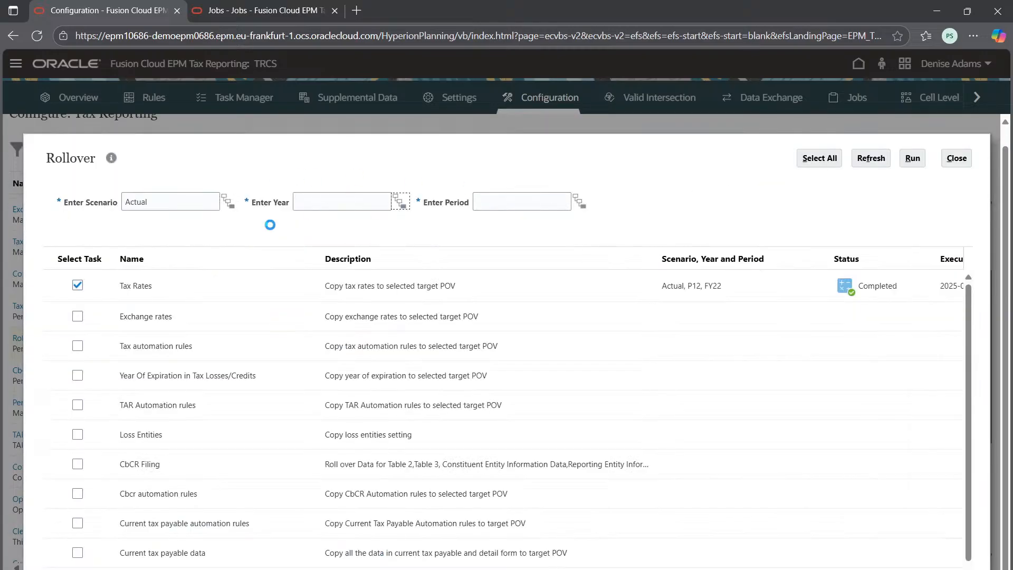
# Step: Set the rollover year to FY22 and the period to P10, and run the Tax Rates rollover
pyautogui.click(399, 201)
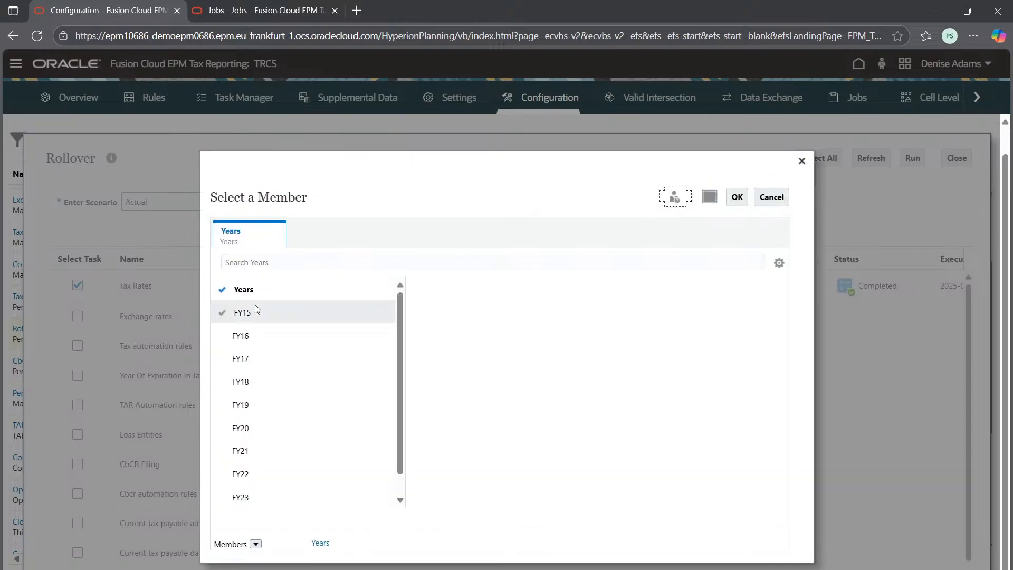
pyautogui.click(224, 474)
pyautogui.click(738, 199)
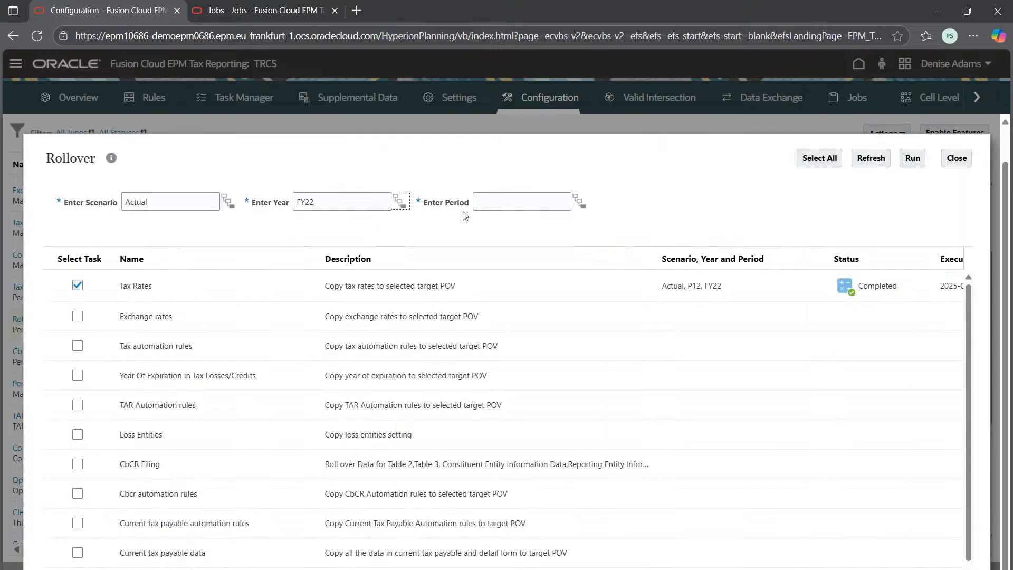
pyautogui.click(580, 201)
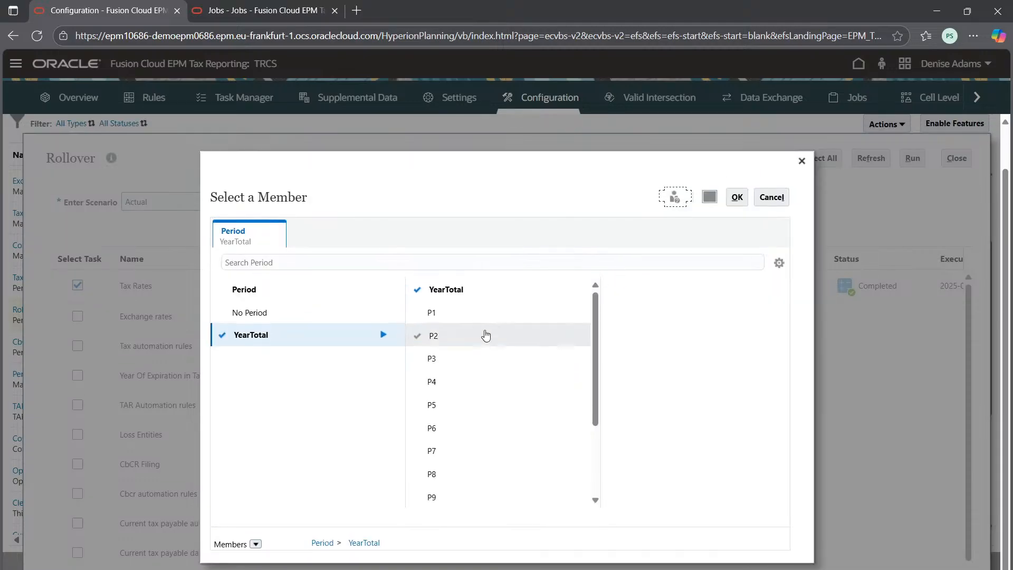
pyautogui.scroll(-3, 428, 475)
pyautogui.click(422, 401)
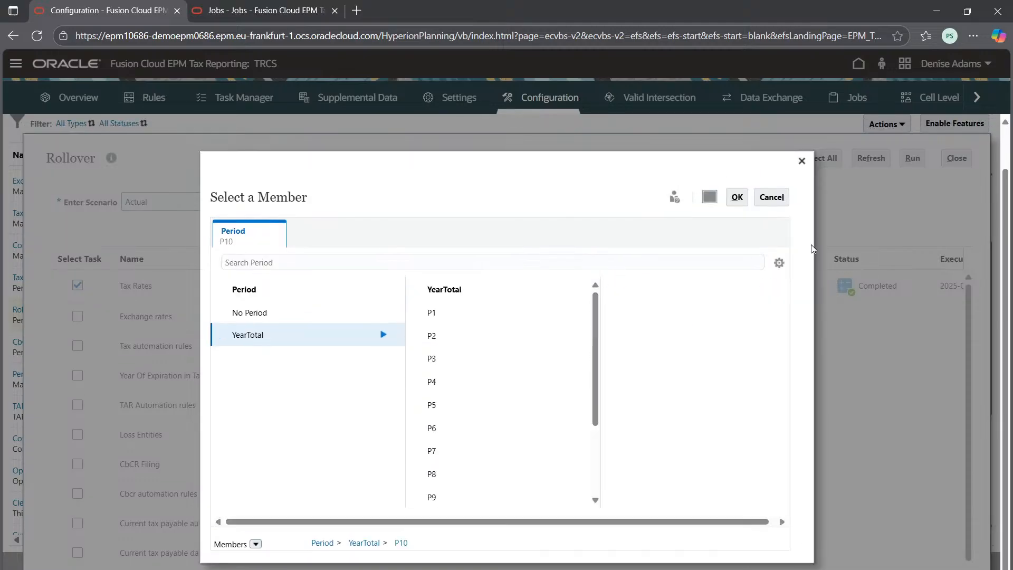
pyautogui.click(738, 197)
pyautogui.click(912, 158)
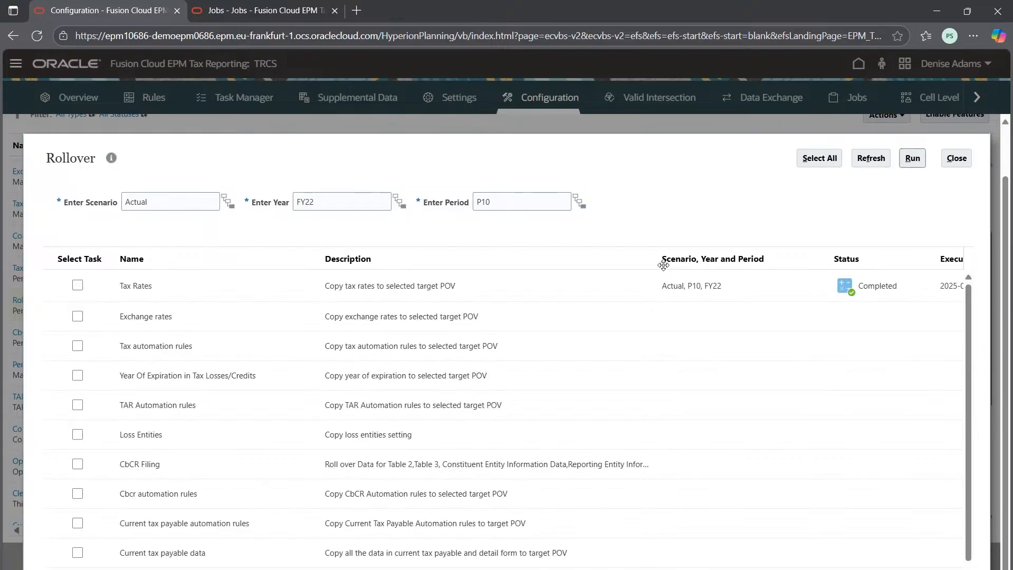
# Step: Check the status of the tax rate rollover in the refreshed Jobs list, and close the Rollover configuration
pyautogui.click(274, 5)
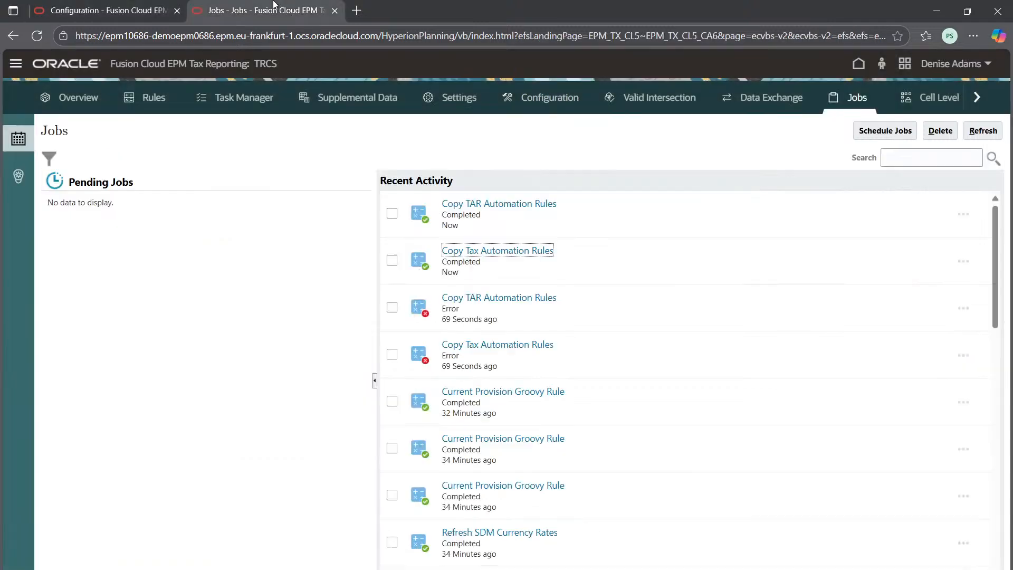
pyautogui.click(982, 131)
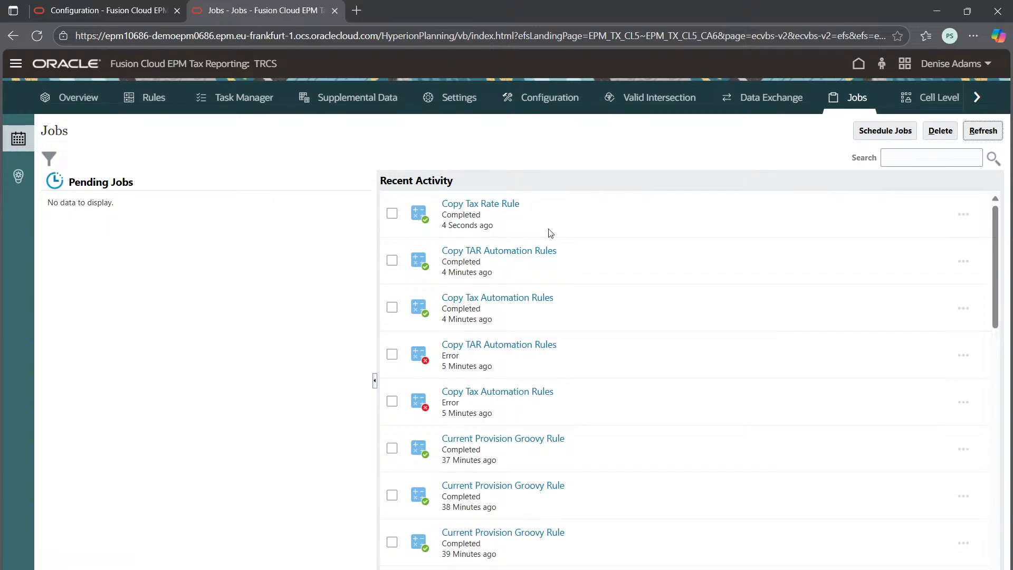
pyautogui.click(108, 10)
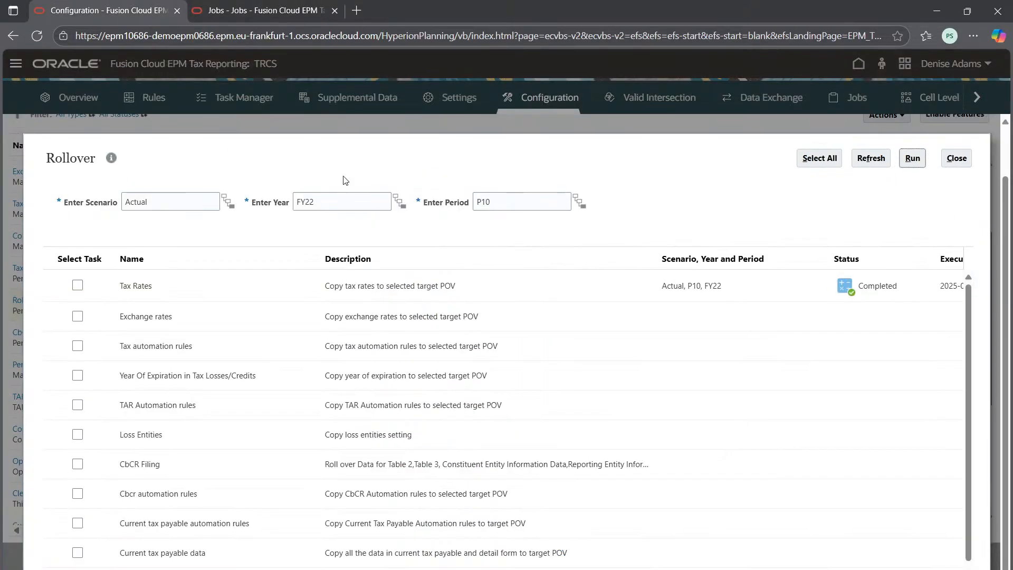
pyautogui.click(948, 163)
# Step: View the Copy Configuration options again for comparison with Rollover, and close them without running a copy
pyautogui.scroll(-4, 118, 265)
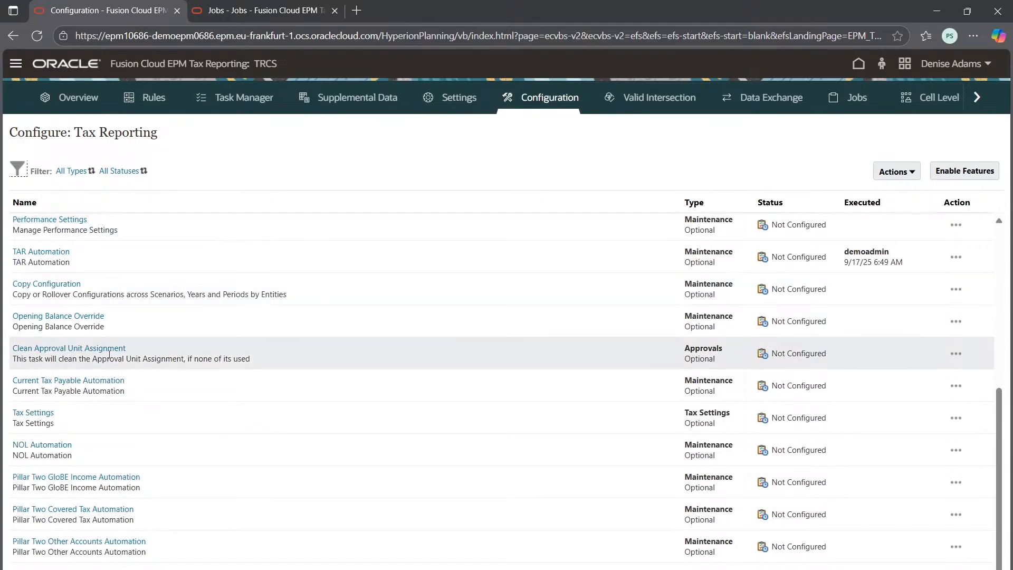
pyautogui.click(62, 284)
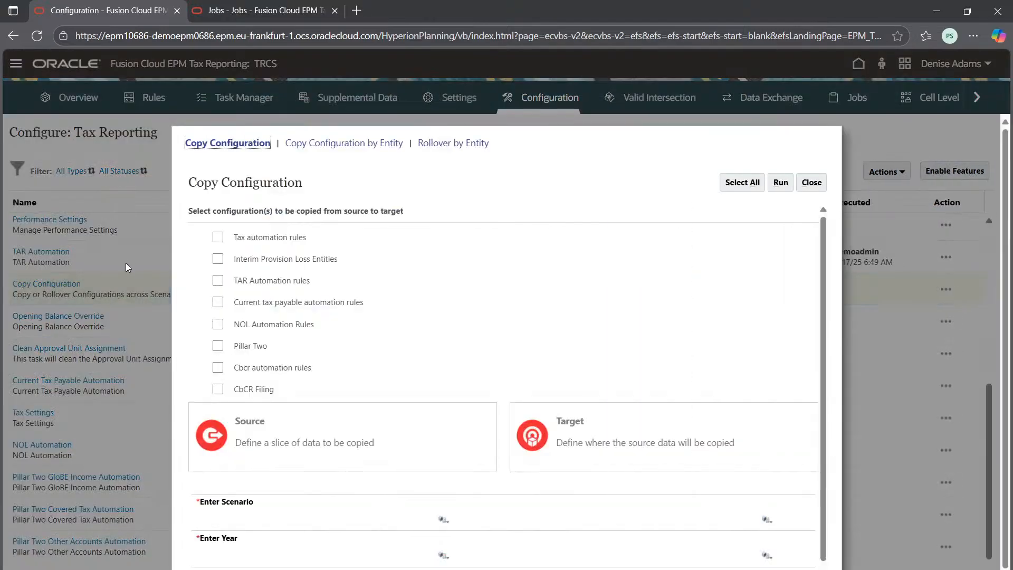
pyautogui.click(811, 182)
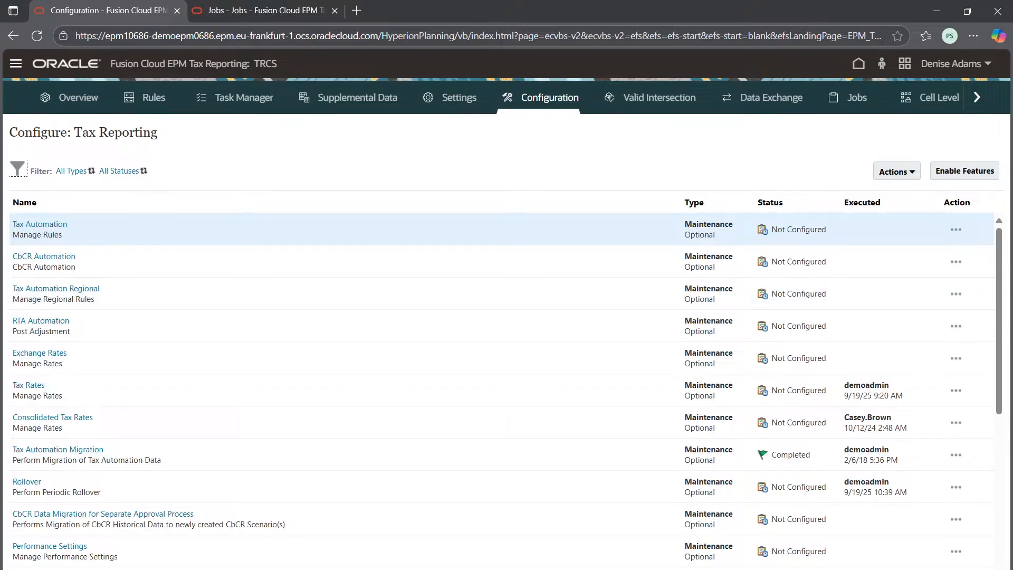
# Step: Return to the Tax Reporting home page and open Migration from the Tools group
pyautogui.click(646, 568)
pyautogui.click(859, 65)
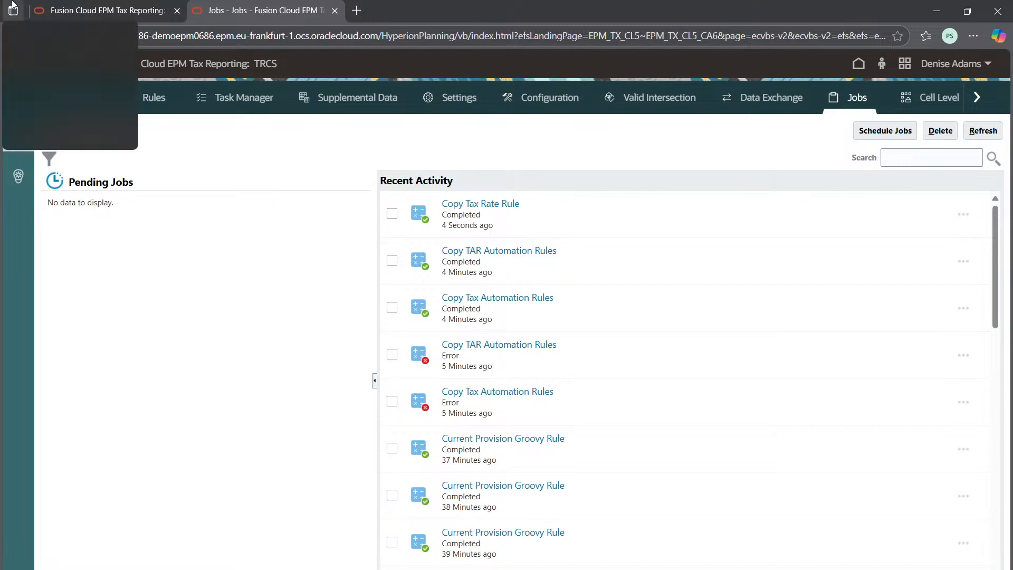
pyautogui.click(75, 6)
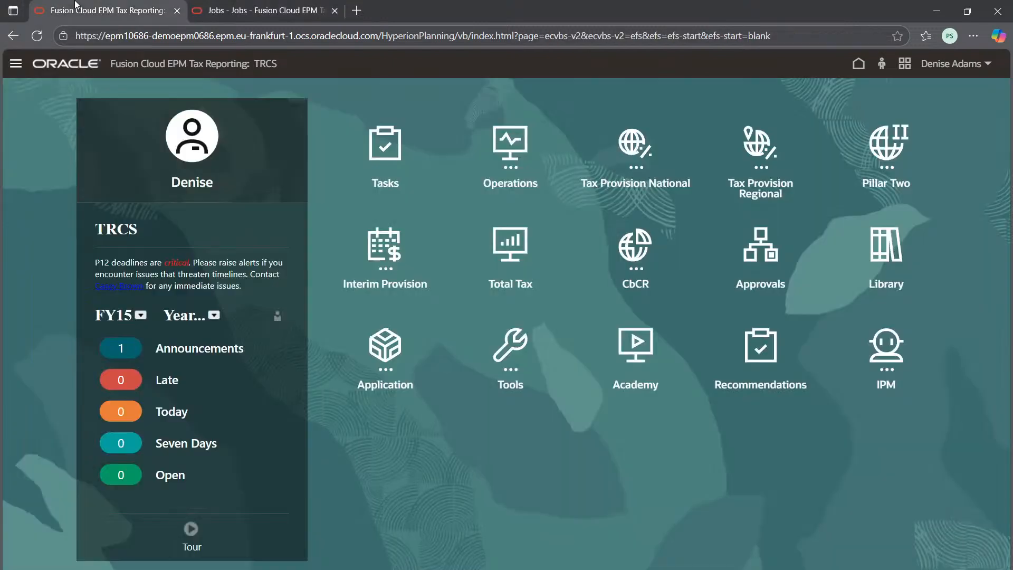
pyautogui.click(401, 349)
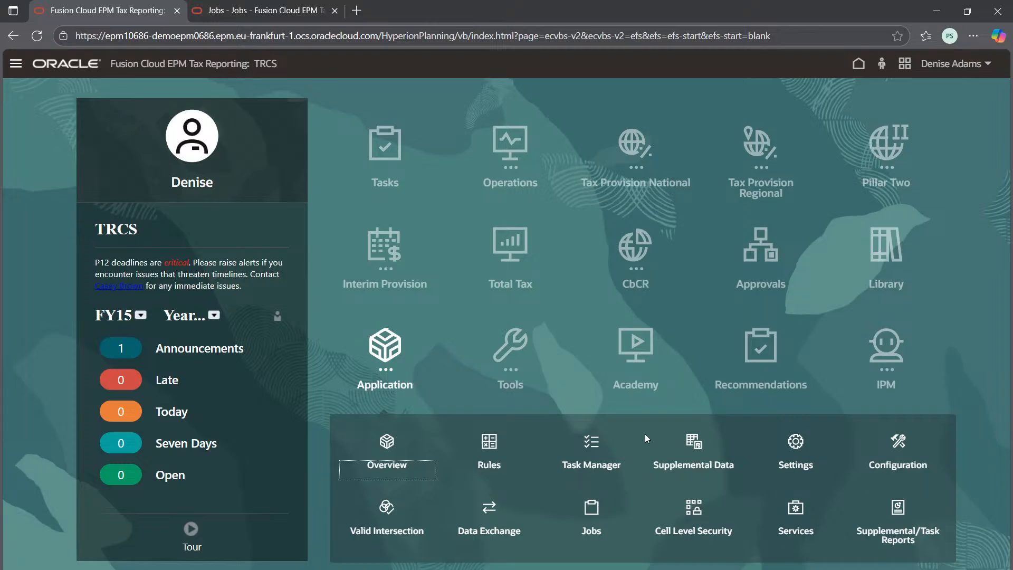
pyautogui.click(515, 350)
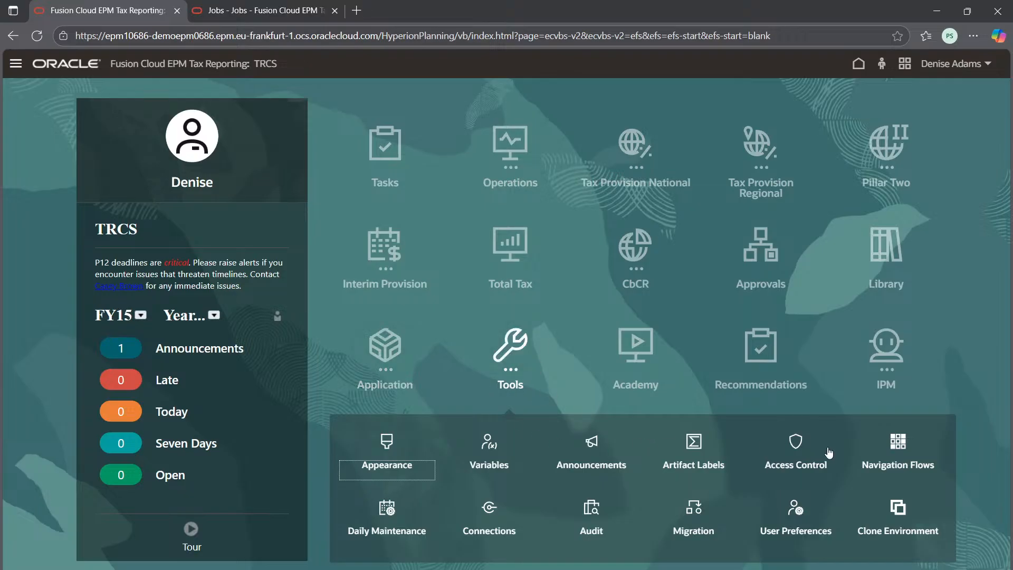
pyautogui.click(693, 507)
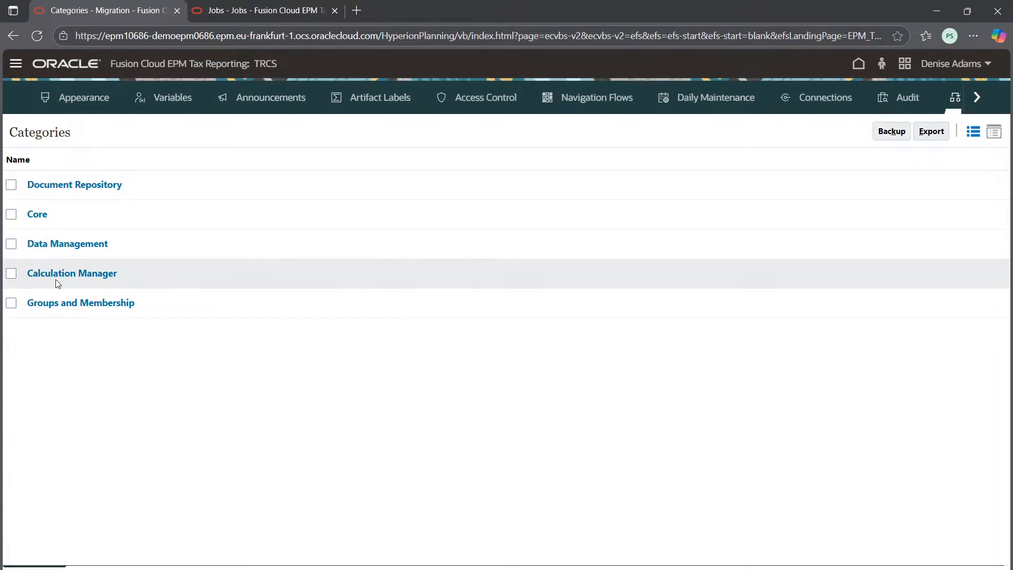
# Step: Select all five migration categories, open the Backup dialog, and dismiss it without starting a backup
pyautogui.click(11, 184)
pyautogui.click(11, 214)
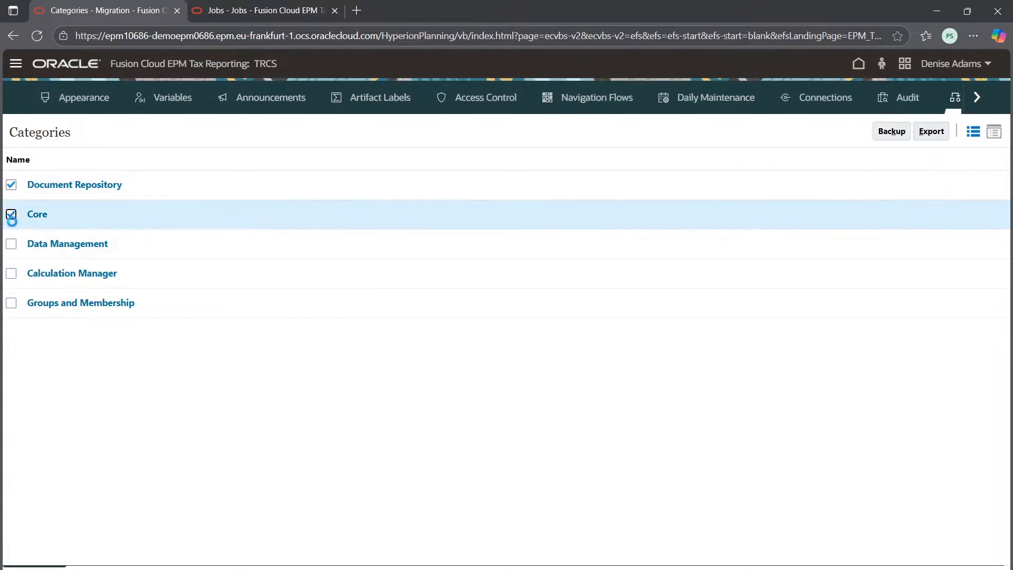
pyautogui.click(11, 243)
pyautogui.click(11, 272)
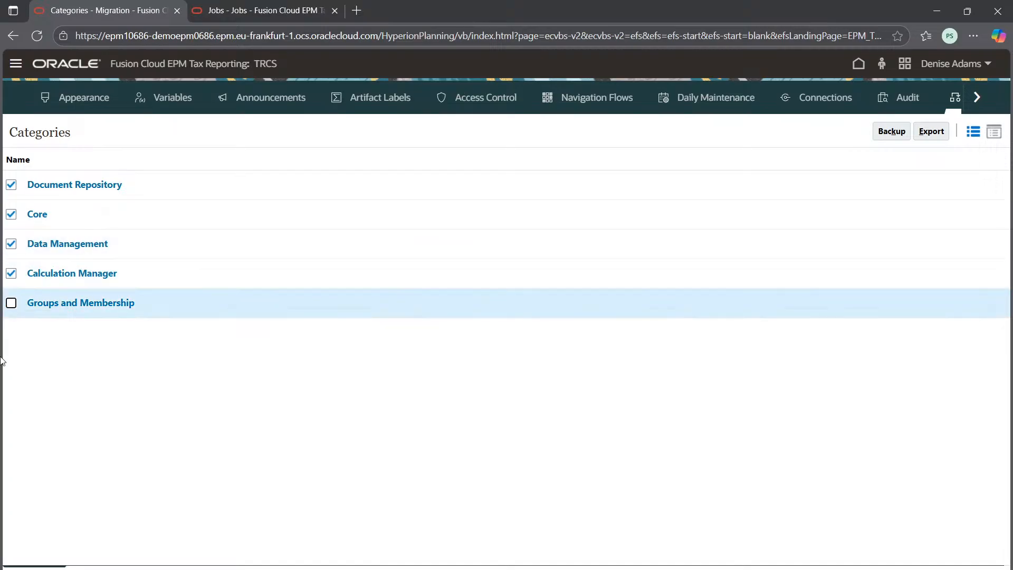
pyautogui.click(12, 303)
pyautogui.click(891, 132)
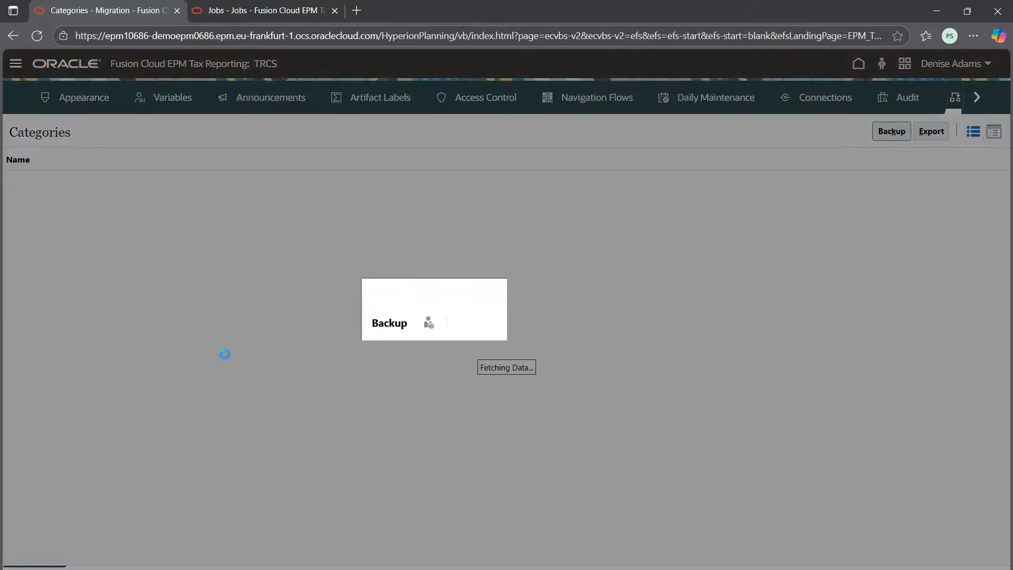
pyautogui.click(621, 369)
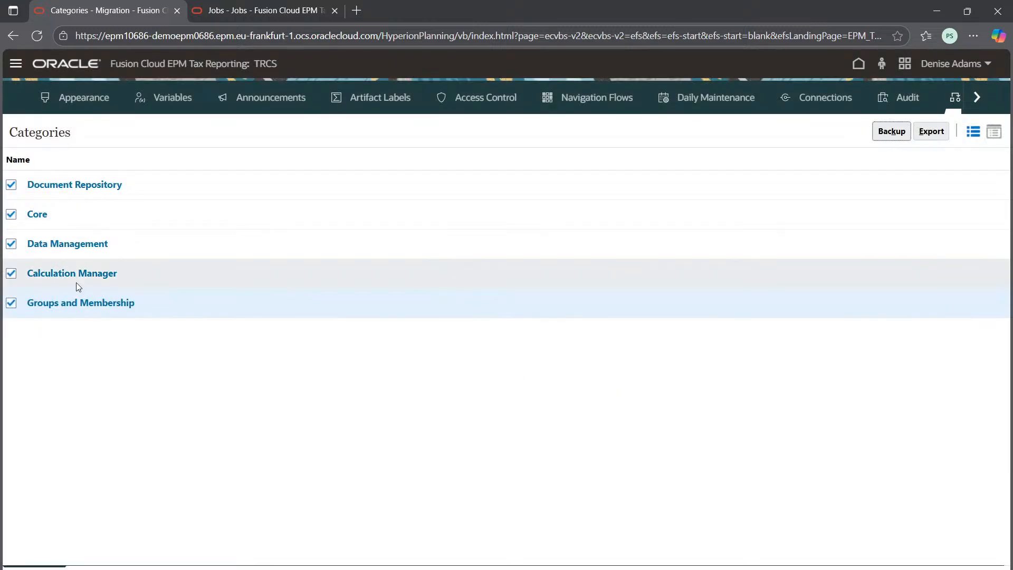
# Step: In the Document Repository artifact list, deselect Sample Content, HRInternalFolder and hyperion website under Repository Objects, and close the list
pyautogui.click(58, 186)
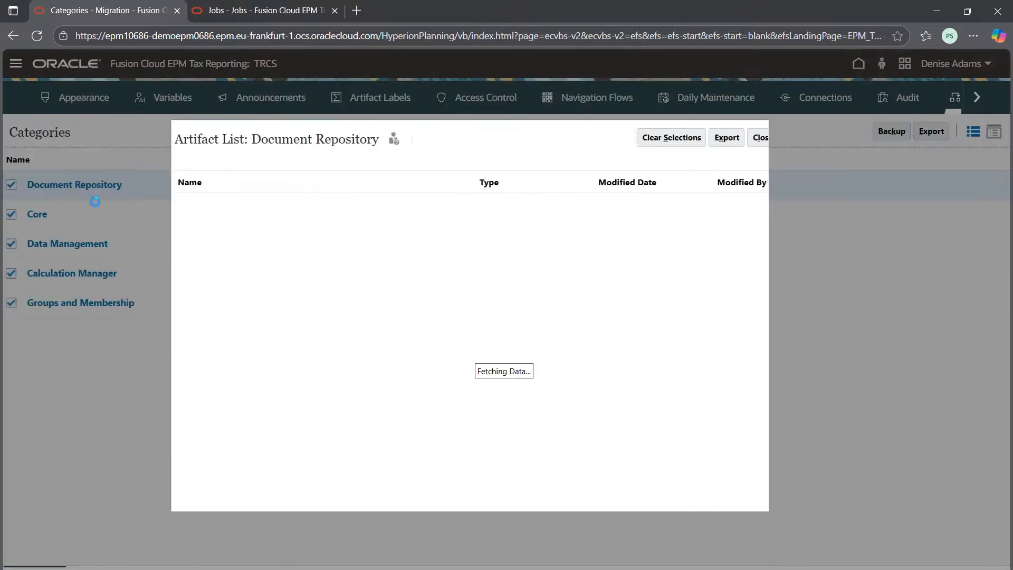
pyautogui.click(189, 207)
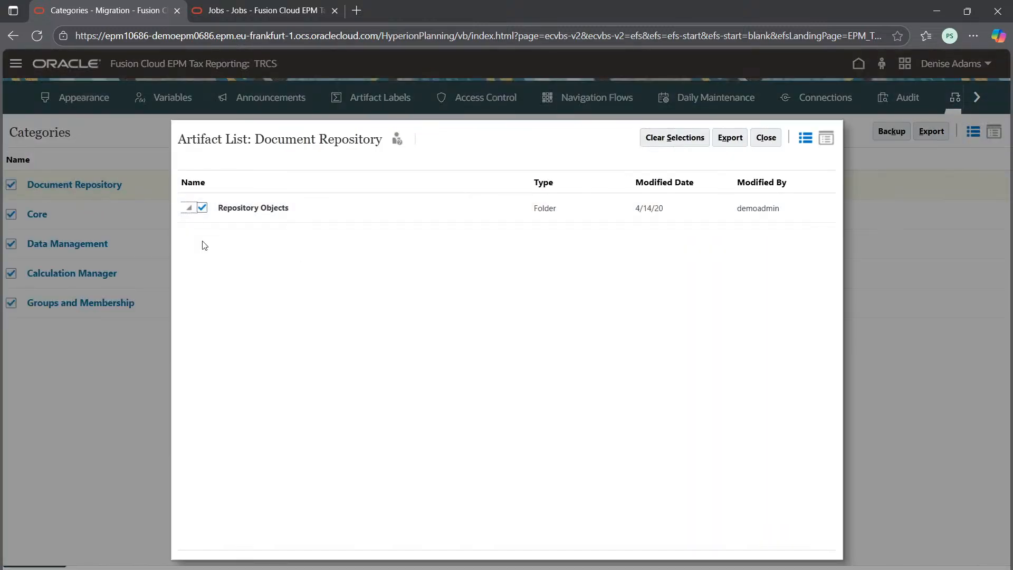
pyautogui.click(219, 237)
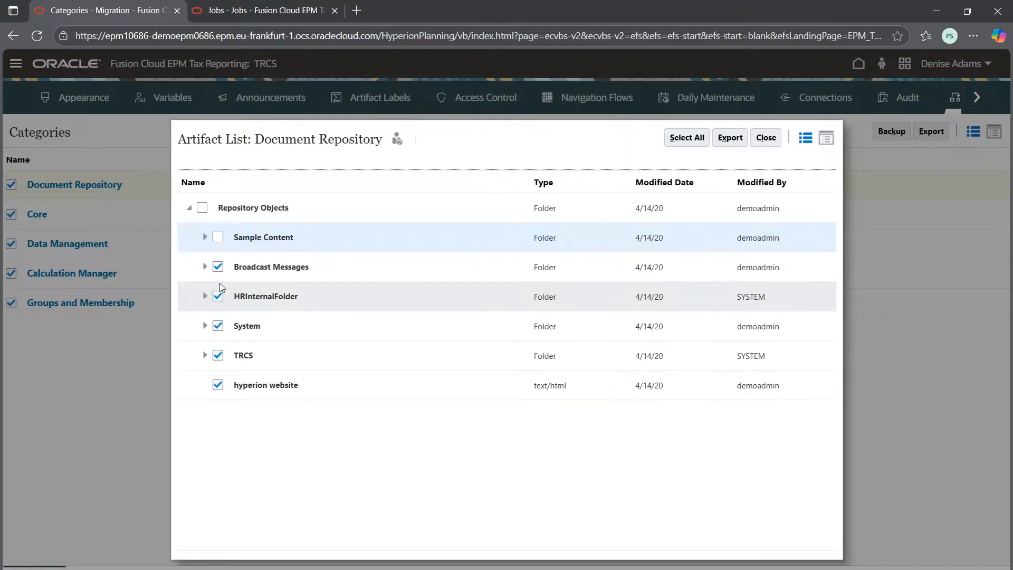
pyautogui.click(218, 295)
pyautogui.click(218, 385)
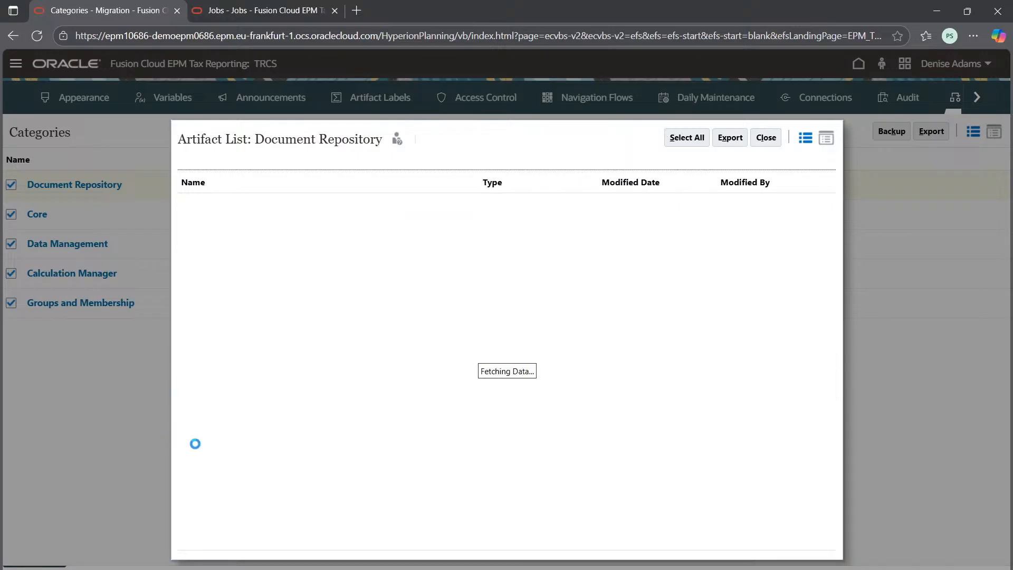
pyautogui.click(766, 137)
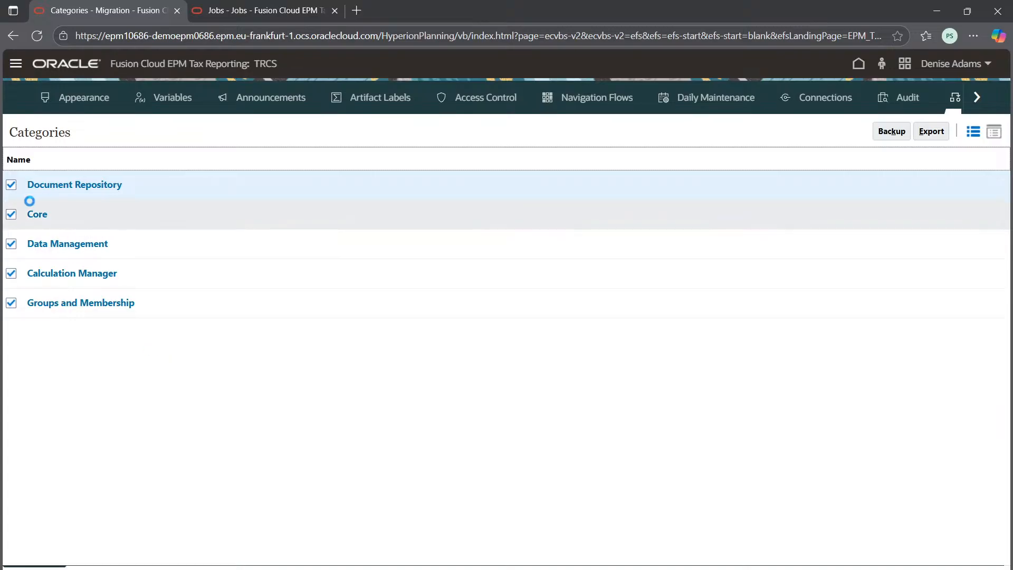
# Step: Leave only Calculation Manager selected among the migration categories, and reopen the Document Repository artifact list
pyautogui.click(11, 213)
pyautogui.click(11, 244)
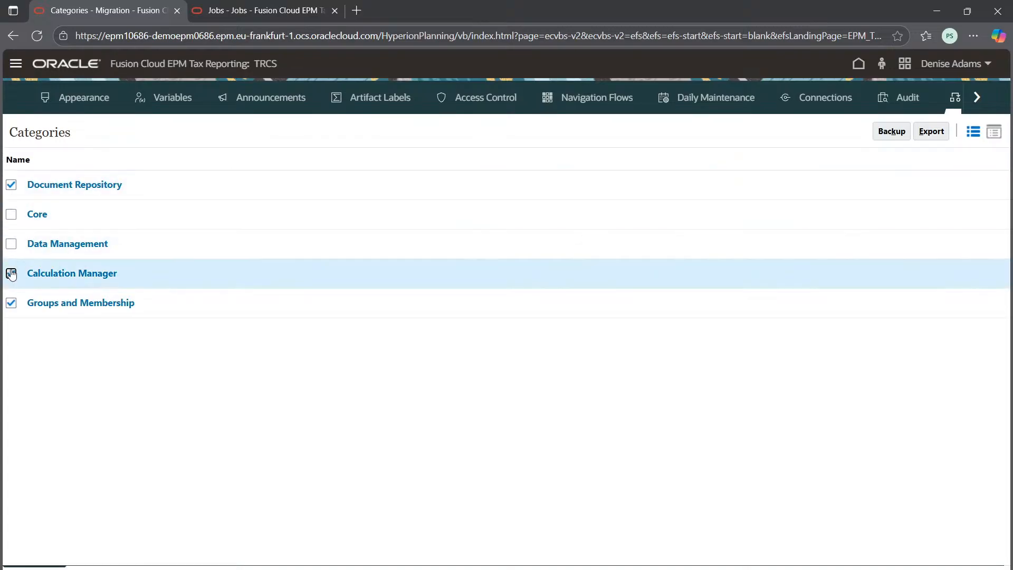
pyautogui.click(11, 273)
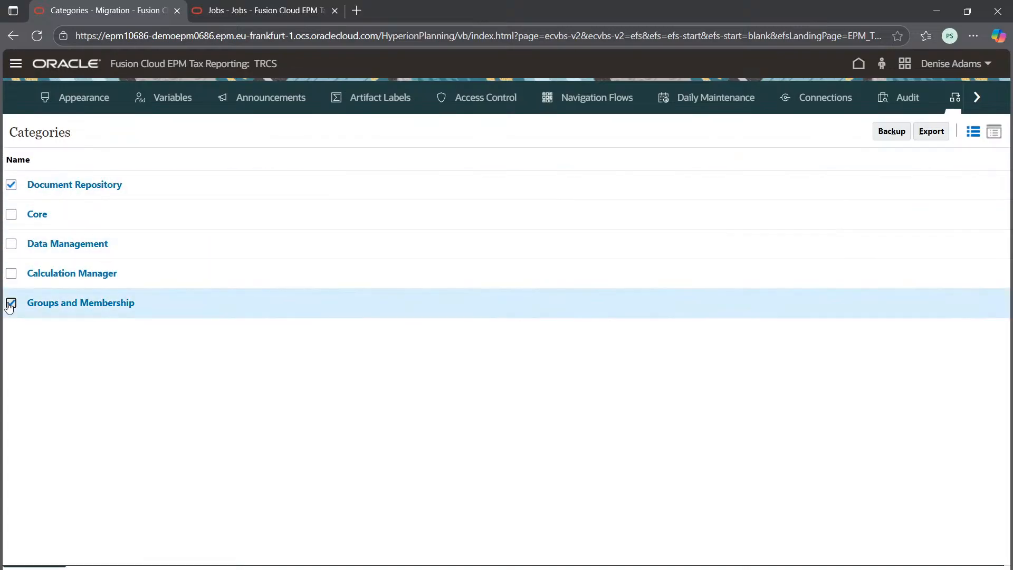
pyautogui.click(11, 302)
pyautogui.click(11, 273)
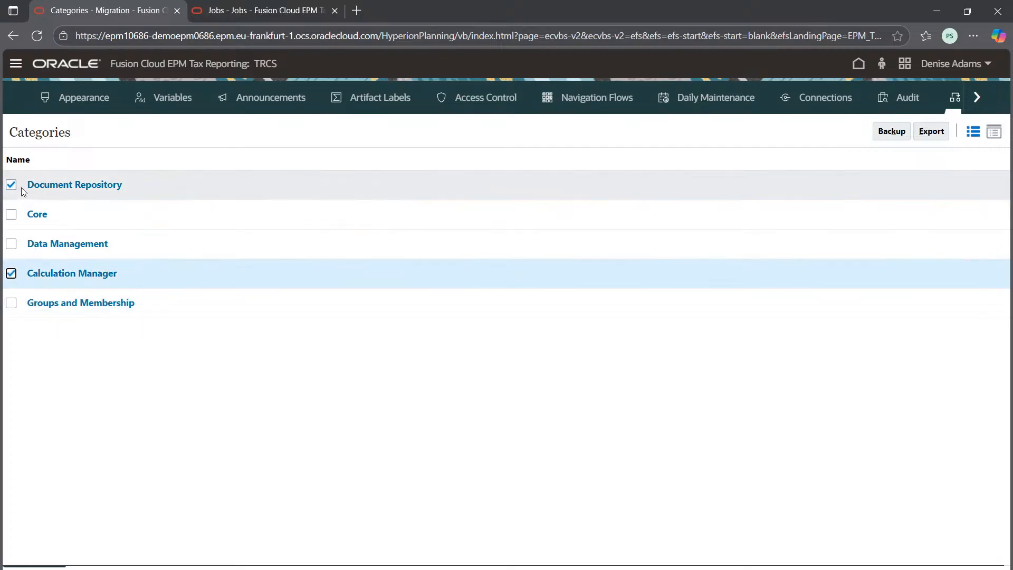
pyautogui.click(11, 184)
pyautogui.click(75, 185)
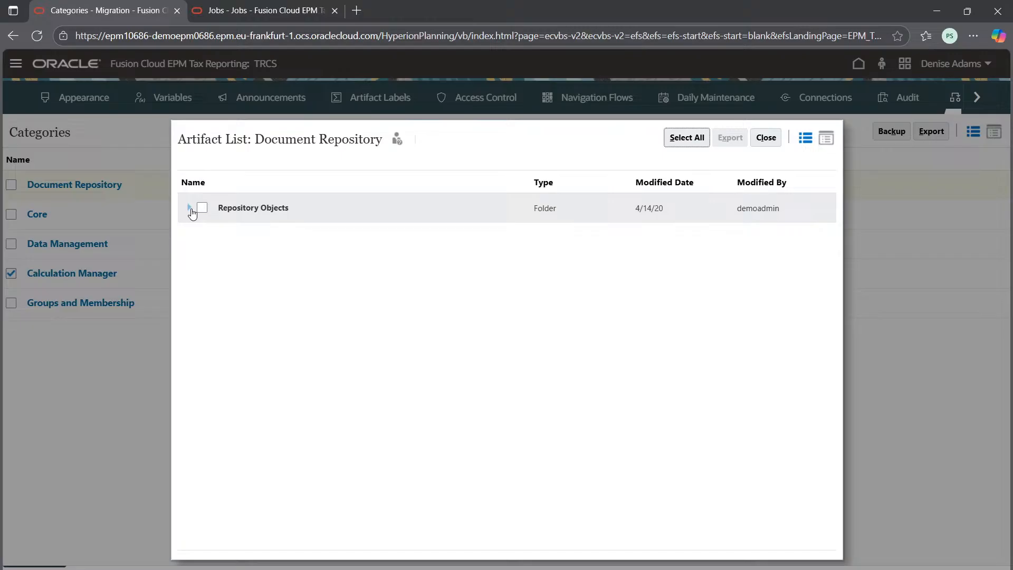
# Step: Expand Repository Objects in the Document Repository artifact list and select the TRCS, System and Sample Content folders
pyautogui.click(189, 207)
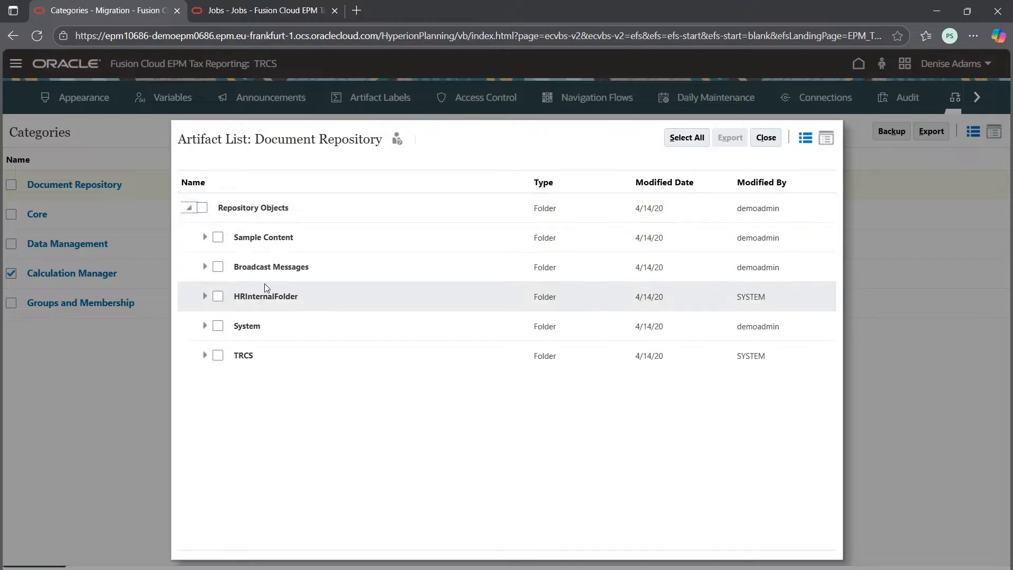
pyautogui.click(206, 237)
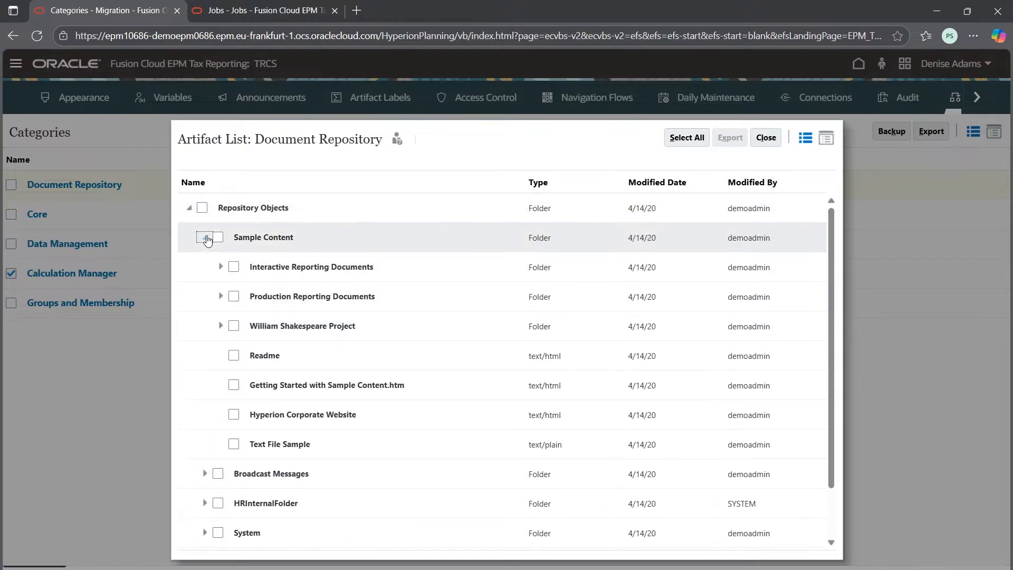
pyautogui.click(205, 238)
pyautogui.click(218, 355)
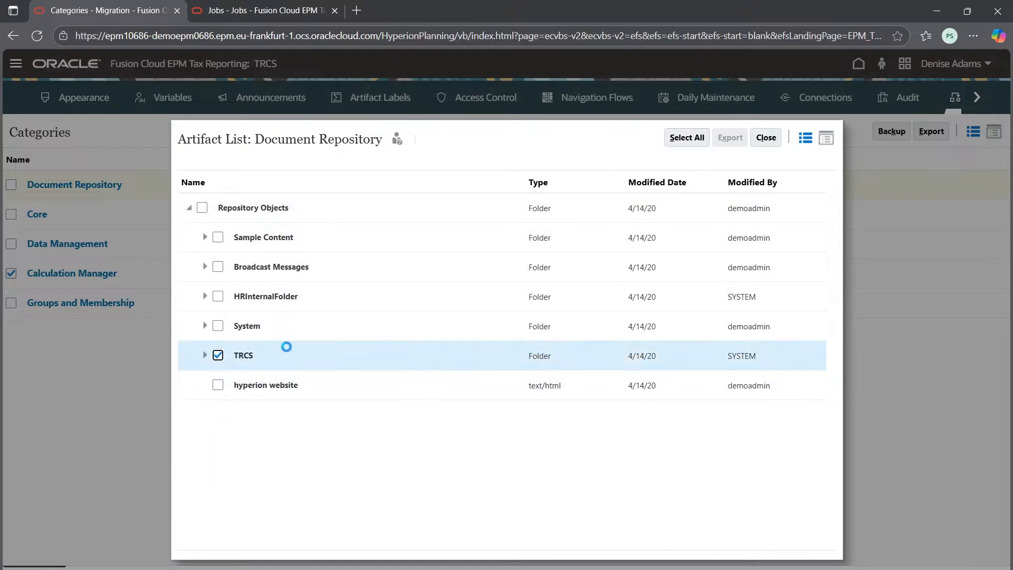
pyautogui.click(218, 326)
pyautogui.click(218, 237)
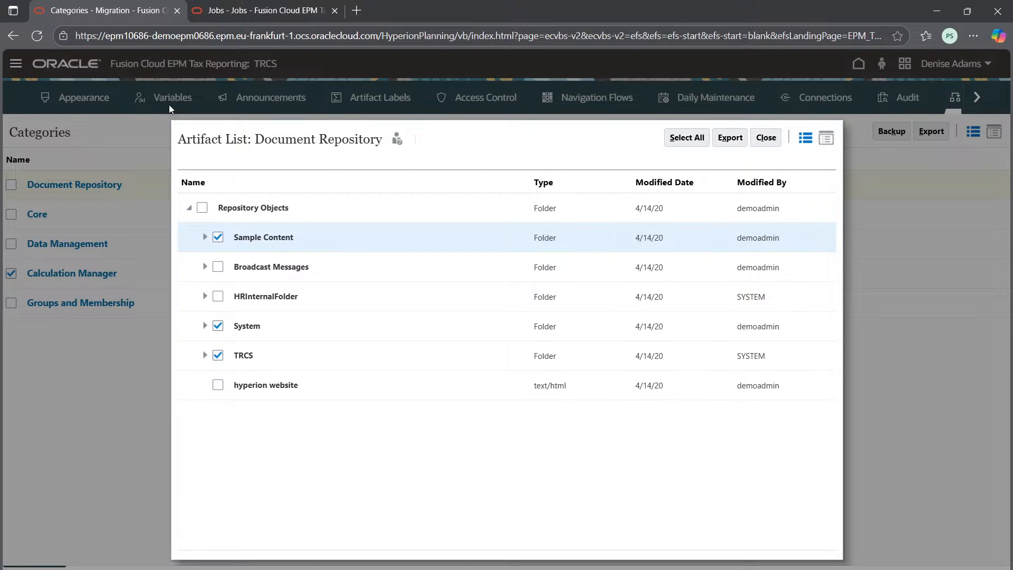
pyautogui.click(181, 142)
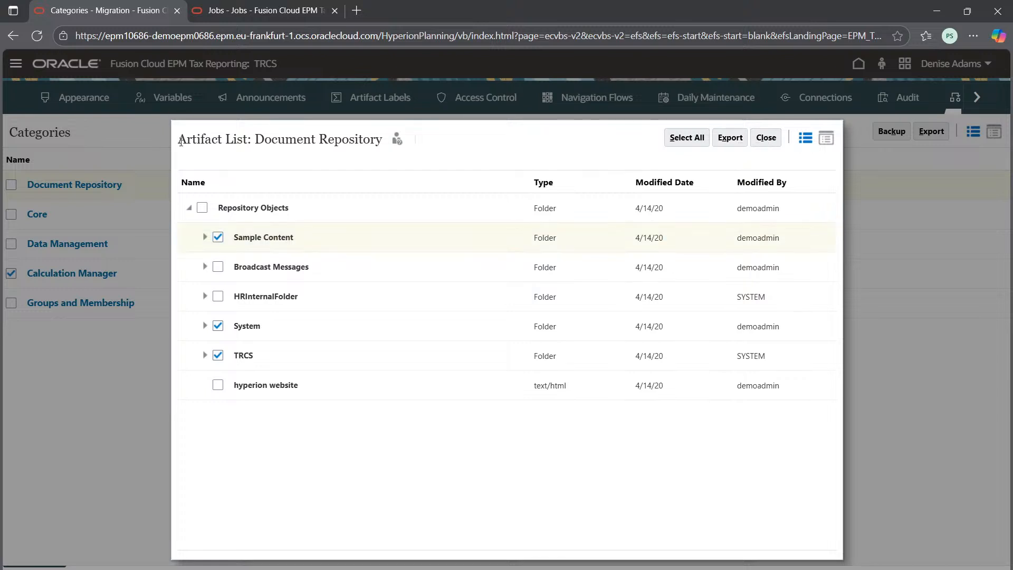
pyautogui.moveTo(187, 139); pyautogui.dragTo(257, 138)
pyautogui.click(241, 144)
# Step: View the Tax Provision National group on the home page in the other browser tab, and return to the Migration artifact list
pyautogui.click(264, 10)
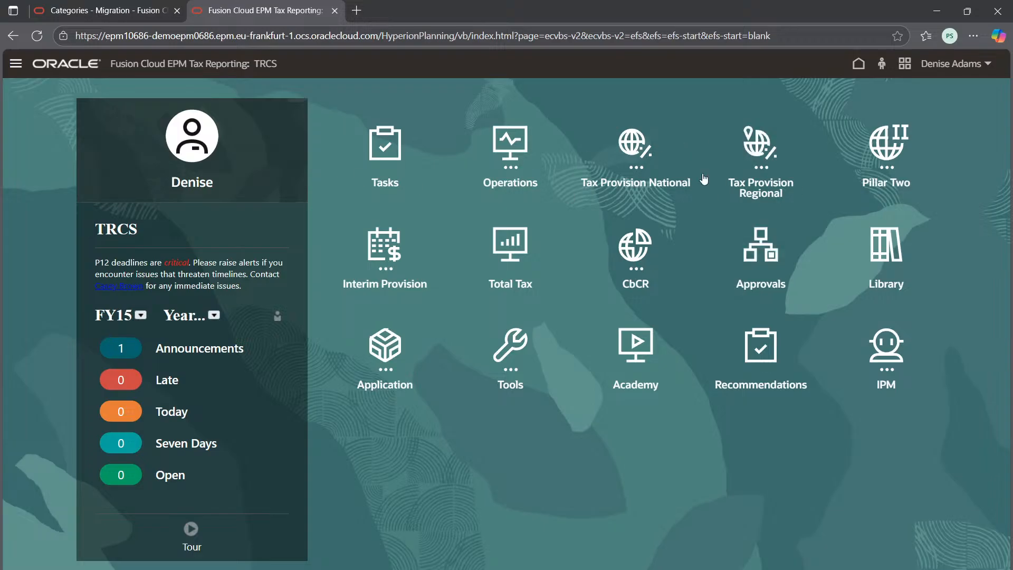
pyautogui.click(648, 201)
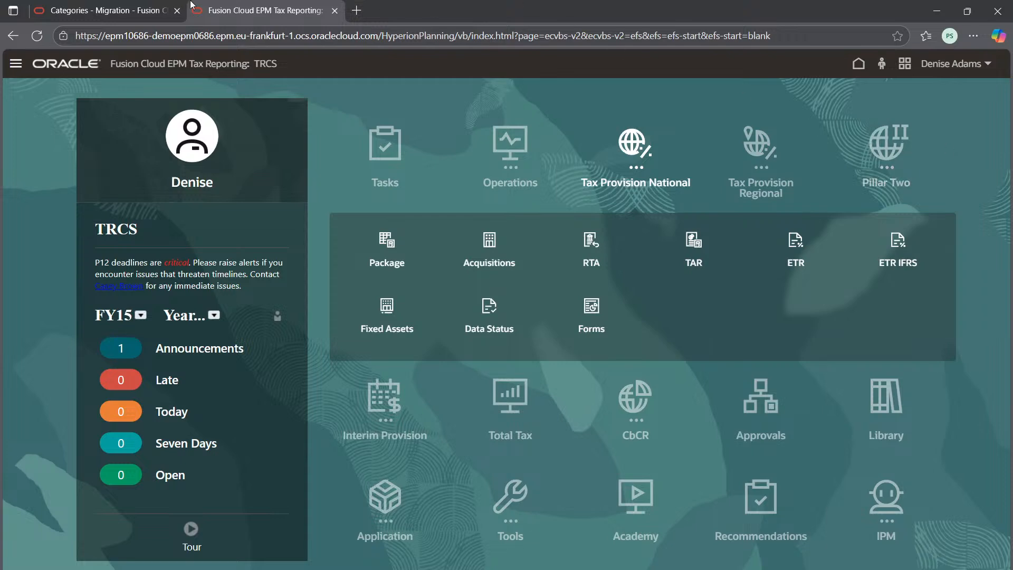
pyautogui.click(103, 10)
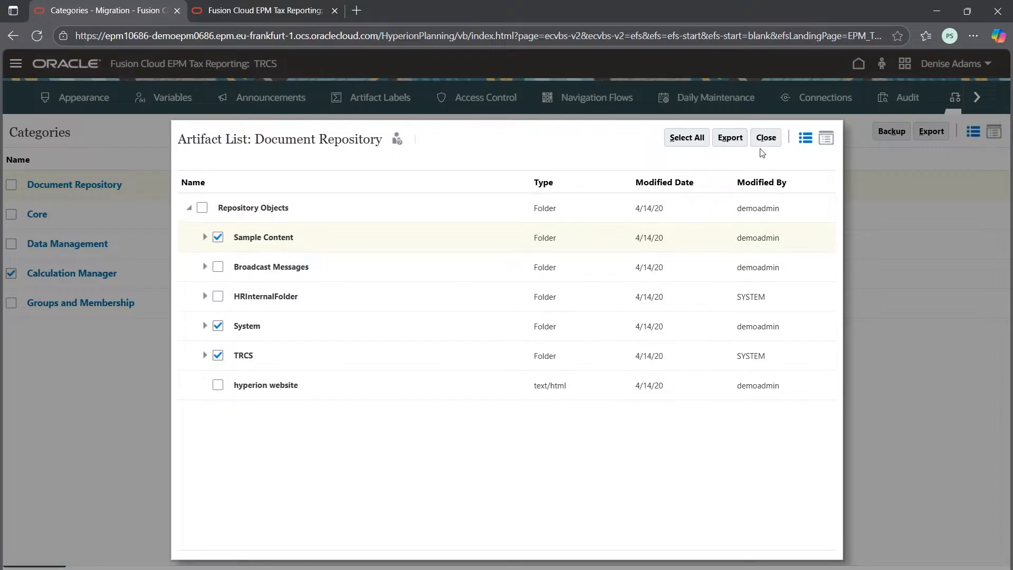
# Step: Export the selected Document Repository artifacts under the name demoadmin 25-09-19, and close the status report and artifact list
pyautogui.click(730, 138)
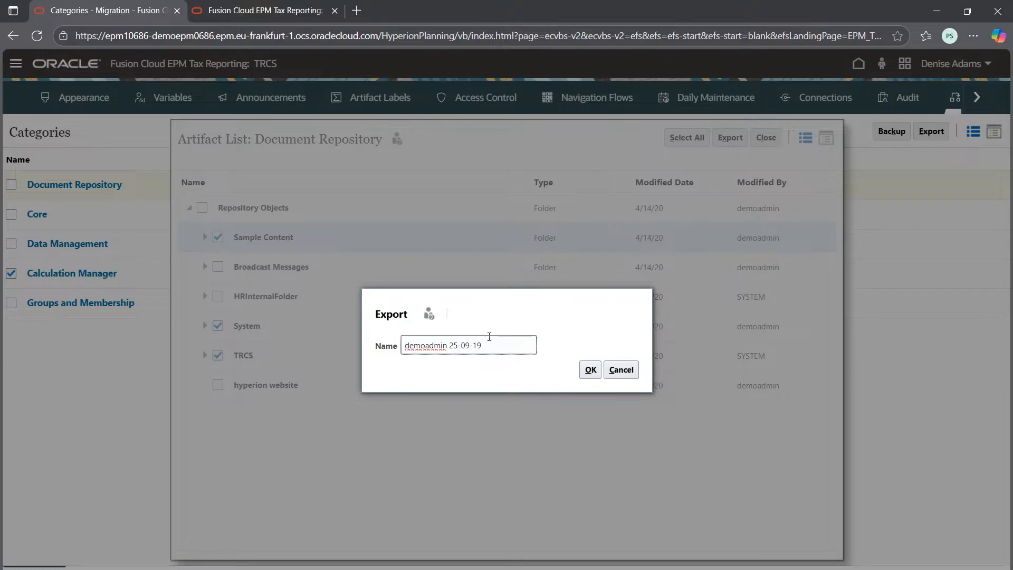
pyautogui.click(583, 371)
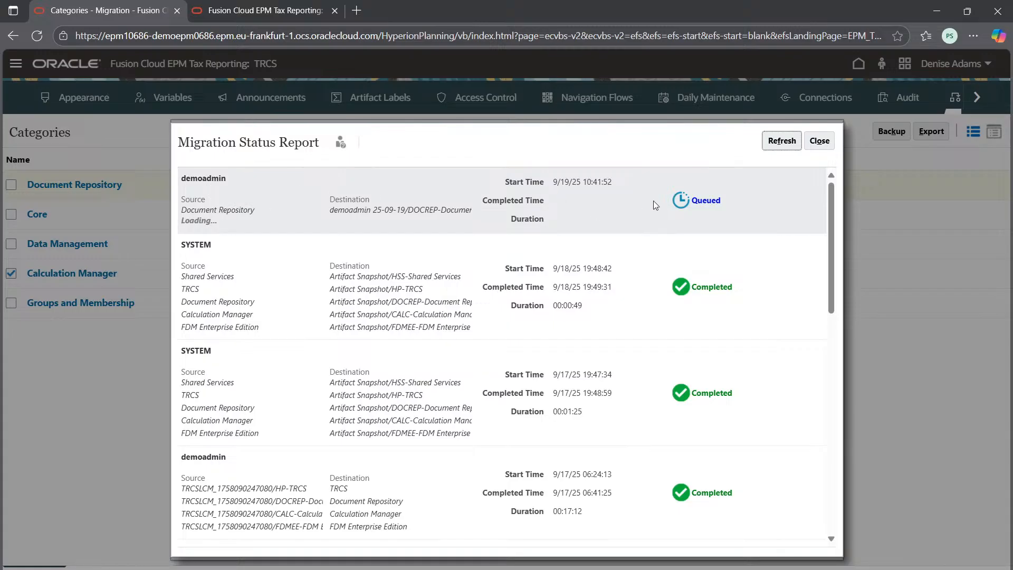
pyautogui.click(819, 142)
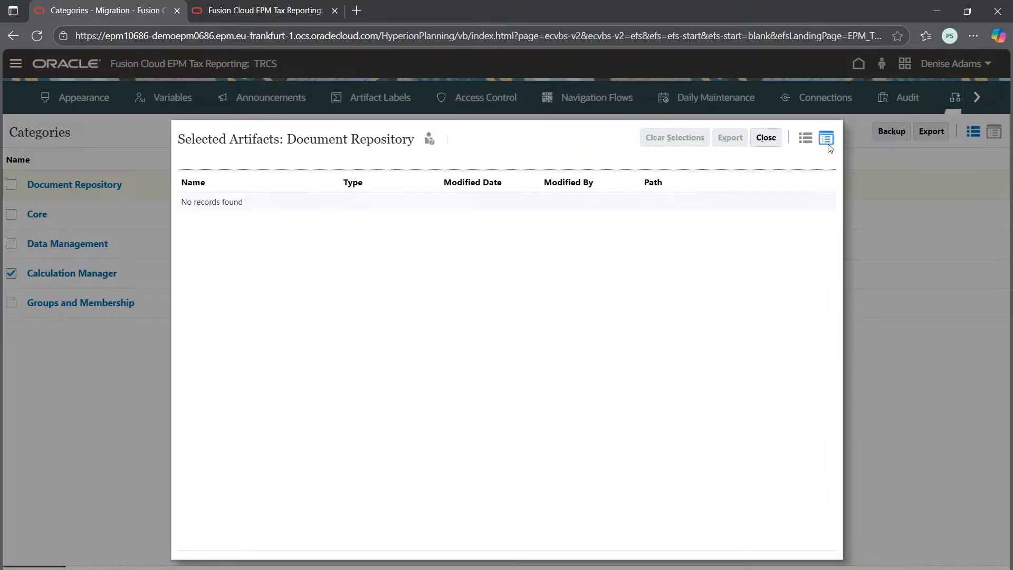
pyautogui.click(765, 137)
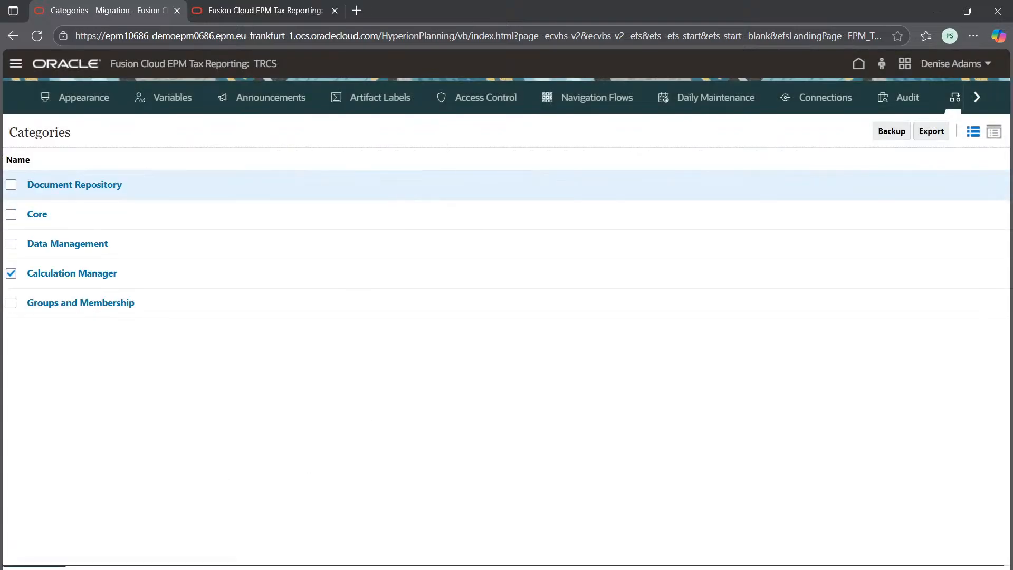
# Step: Open the Migration Status report, examine the newest Document Repository export entry, and close the report
pyautogui.click(180, 567)
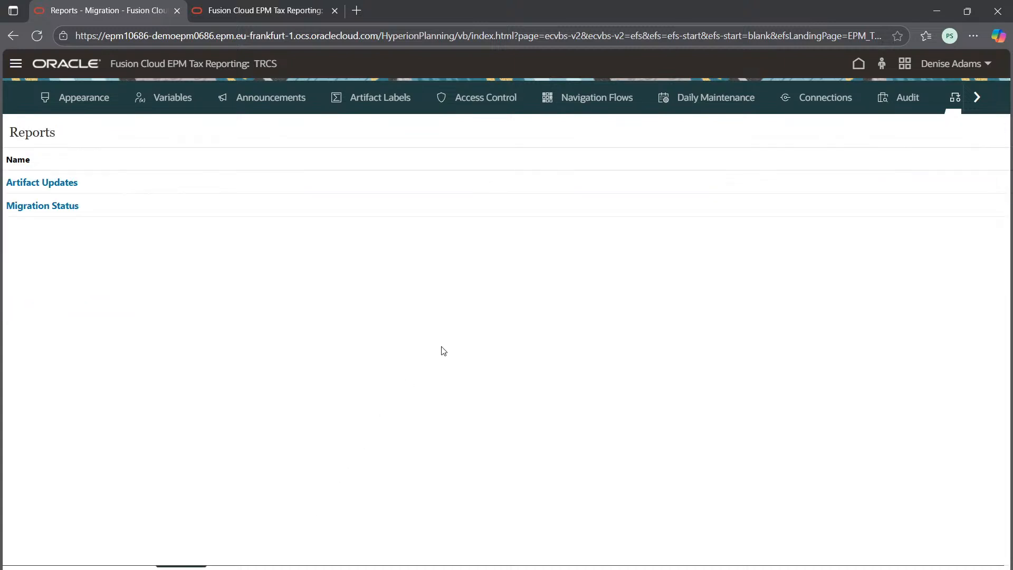
pyautogui.click(19, 206)
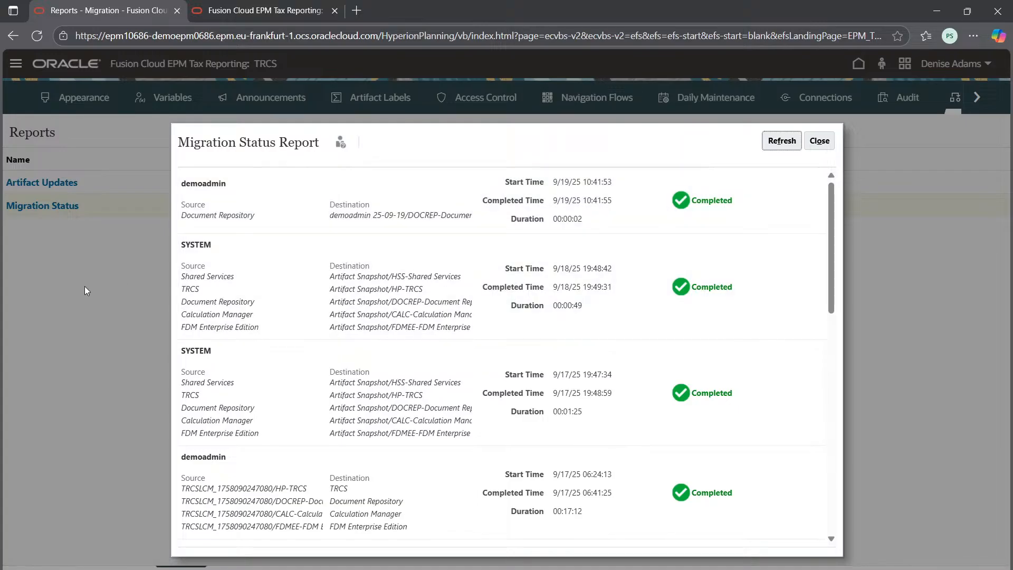
pyautogui.click(819, 142)
pyautogui.click(34, 207)
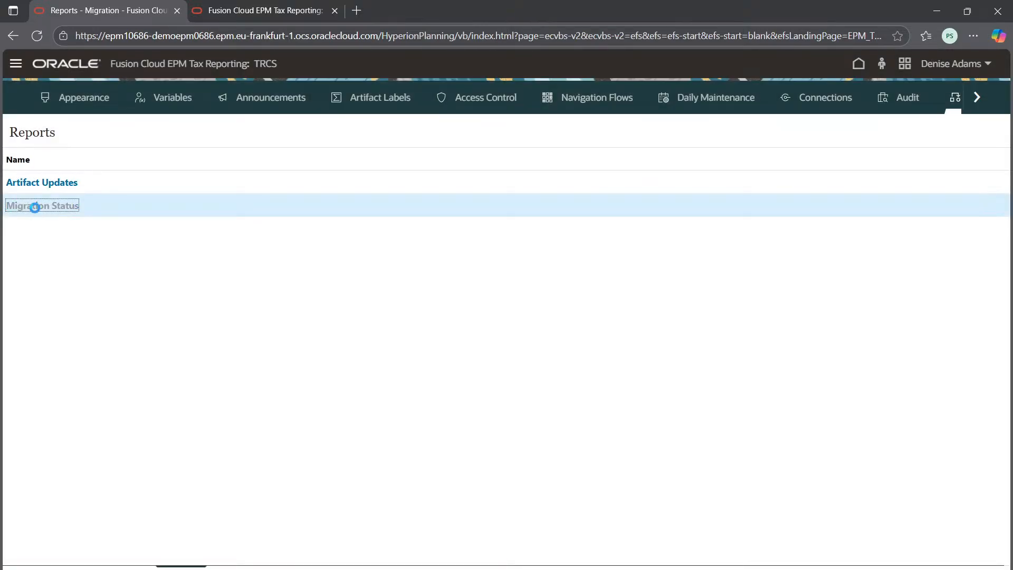
pyautogui.rightClick(548, 209)
pyautogui.rightClick(172, 189)
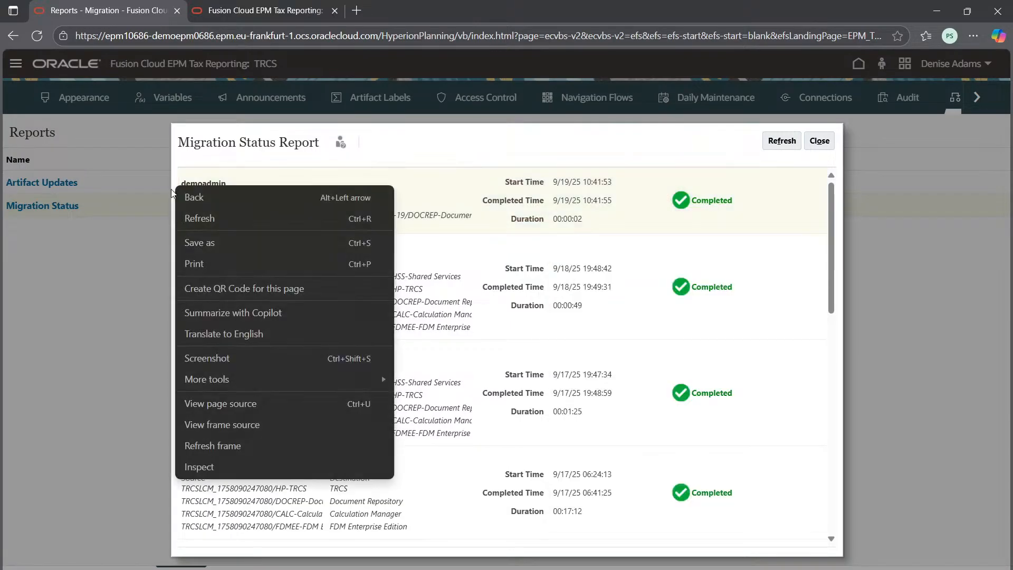
pyautogui.click(172, 192)
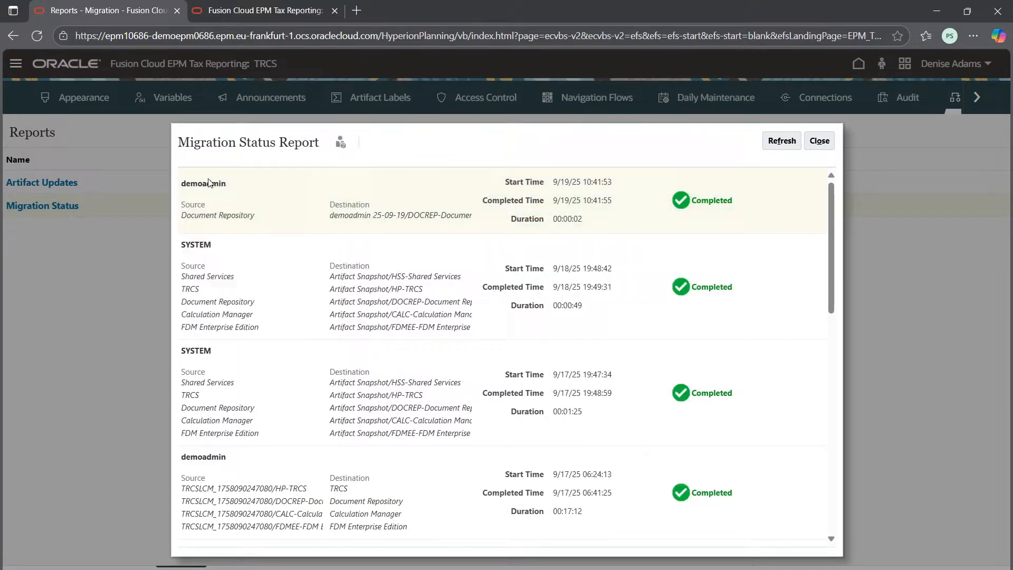
pyautogui.click(819, 140)
# Step: Open and dismiss the Artifact Updates report, and bring up the Snapshots list
pyautogui.click(53, 183)
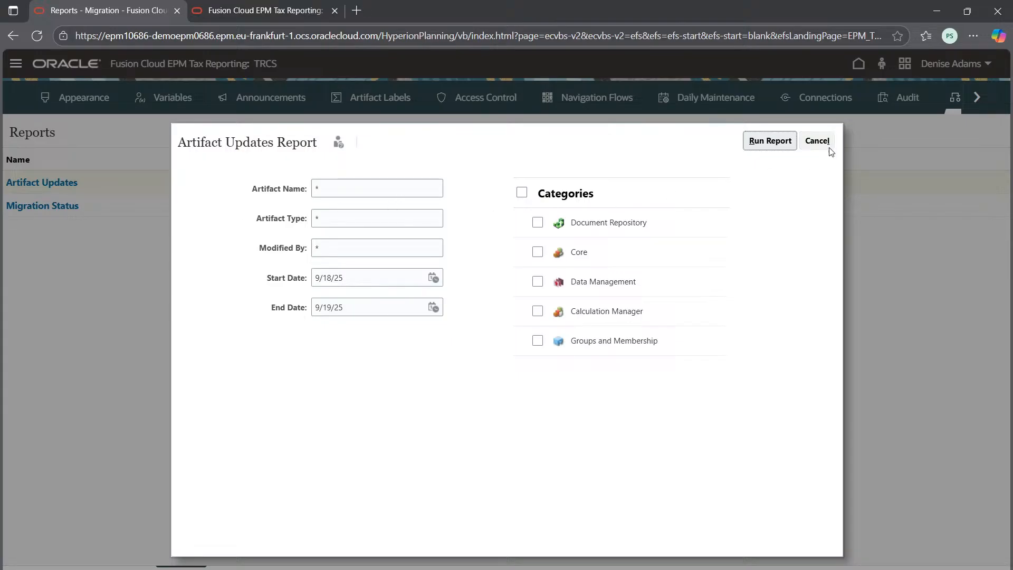
pyautogui.click(818, 142)
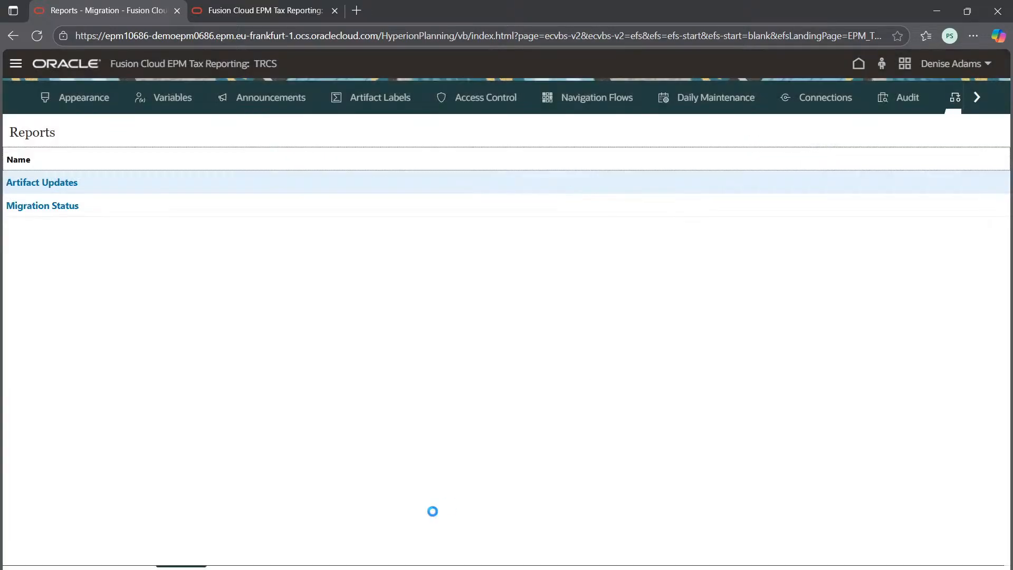
pyautogui.click(112, 567)
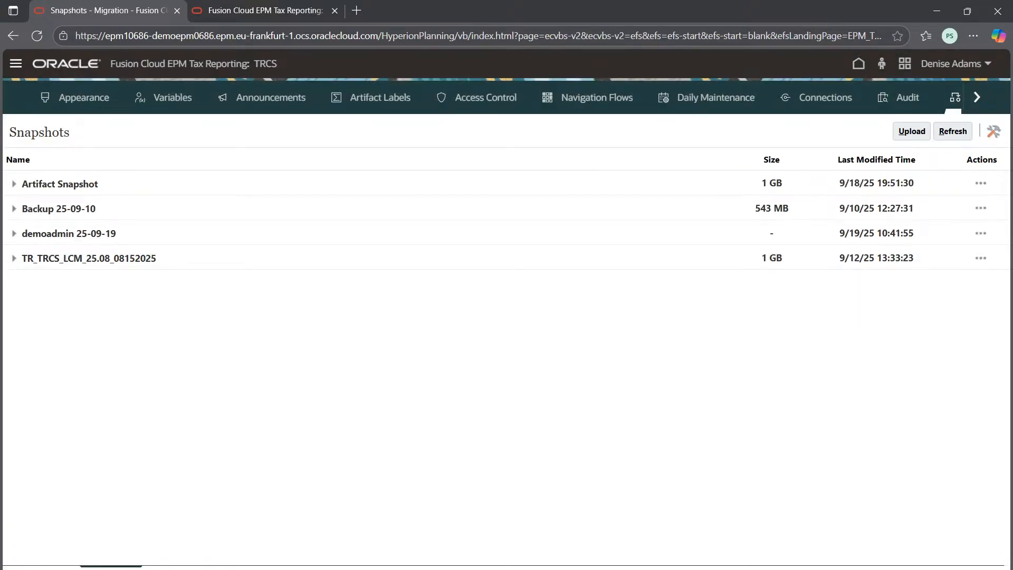
# Step: Return to the Migration reports, highlight the newest entry in the Migration Status report, and close it
pyautogui.click(181, 567)
pyautogui.click(50, 206)
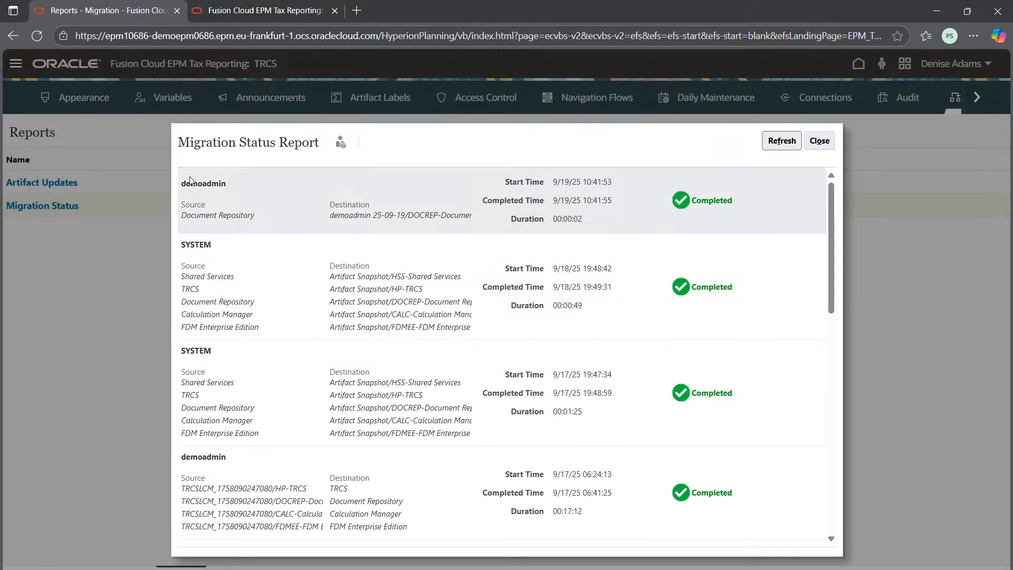
pyautogui.click(231, 186)
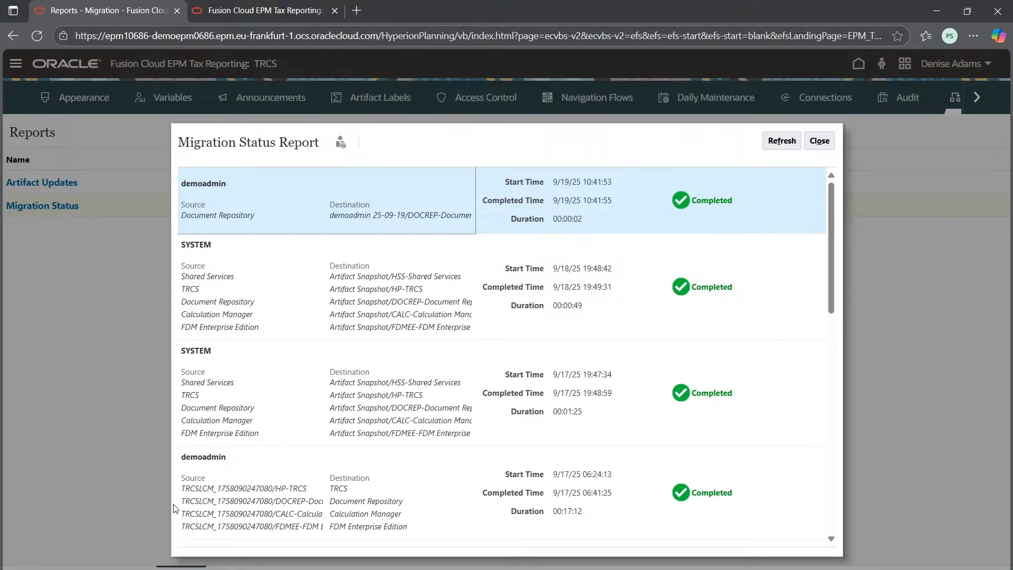
pyautogui.click(819, 142)
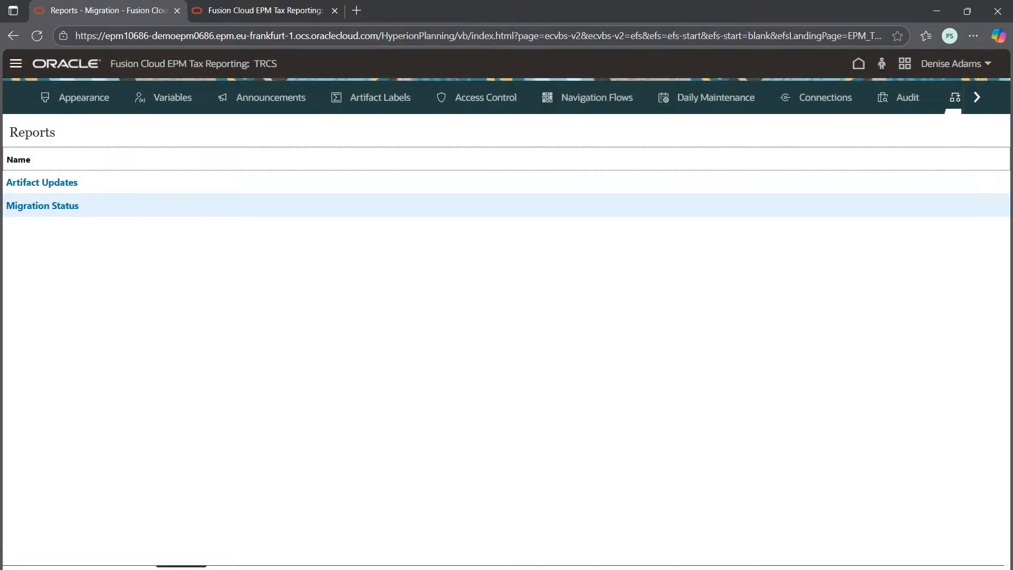
# Step: In Snapshots, expand demoadmin 25-09-19, inspect the Repository Objects in its DOCREP-Document Repository artifact list, and cancel without importing
pyautogui.click(111, 567)
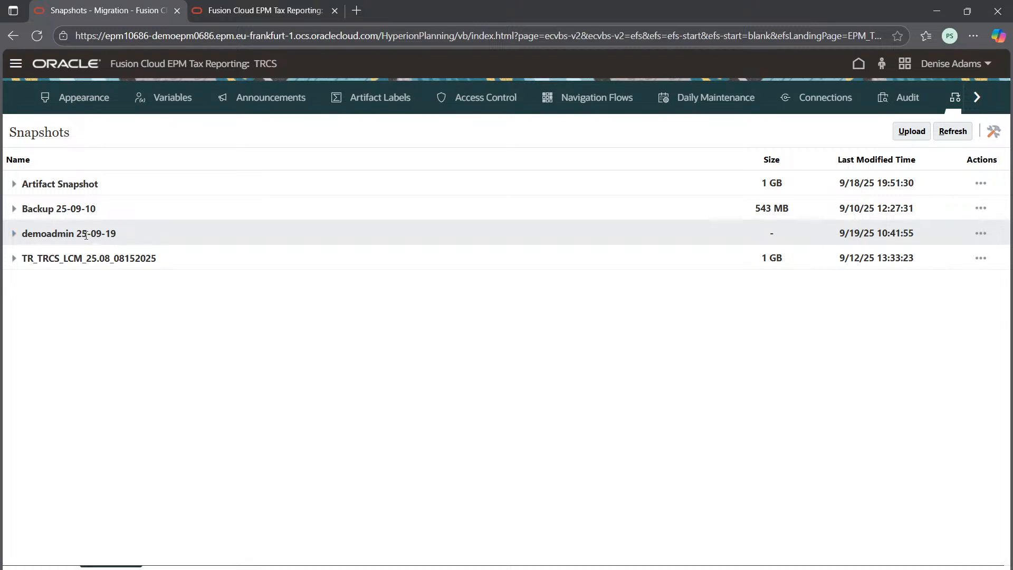
pyautogui.click(14, 233)
pyautogui.click(65, 258)
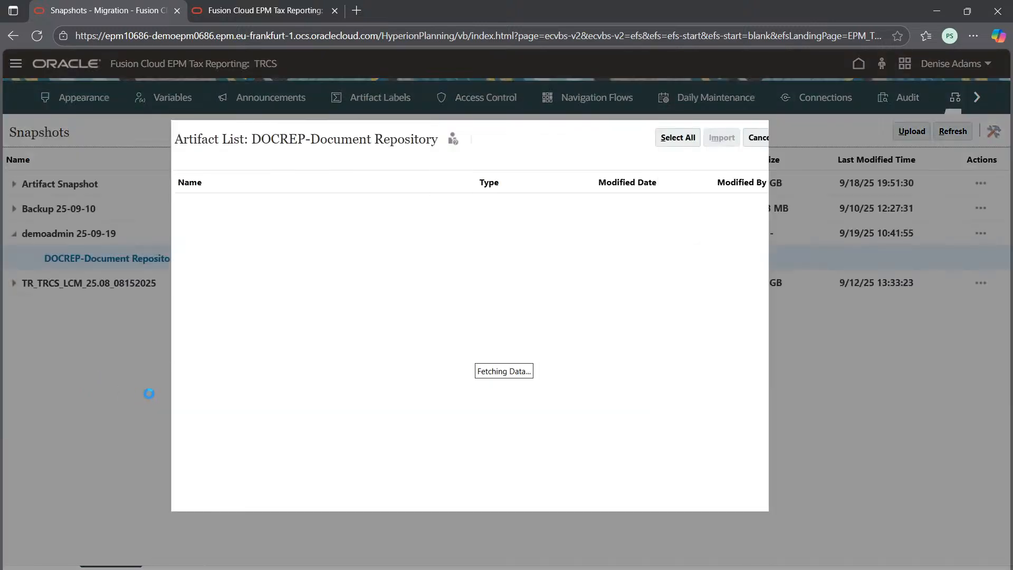
pyautogui.click(188, 207)
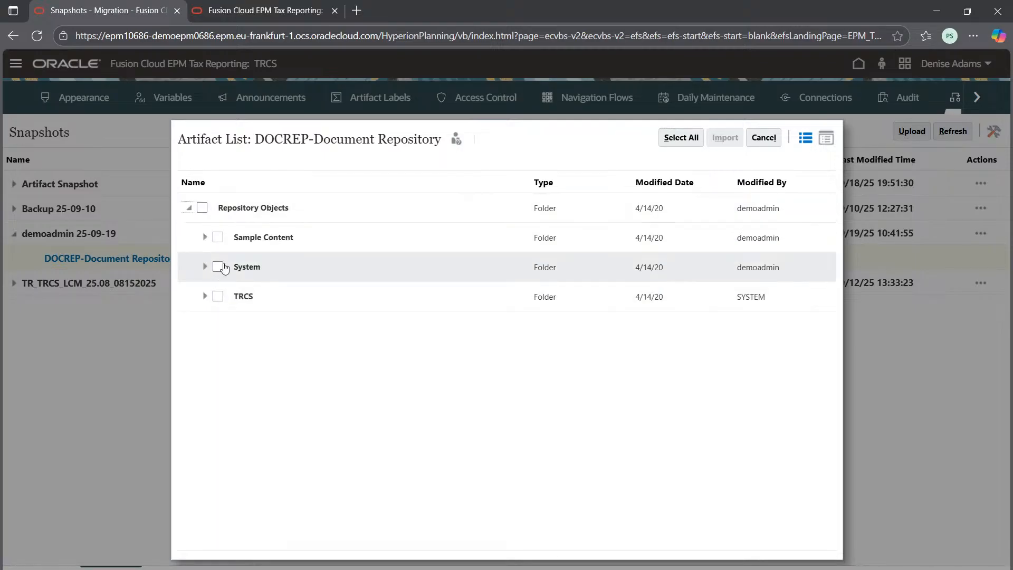
pyautogui.click(763, 137)
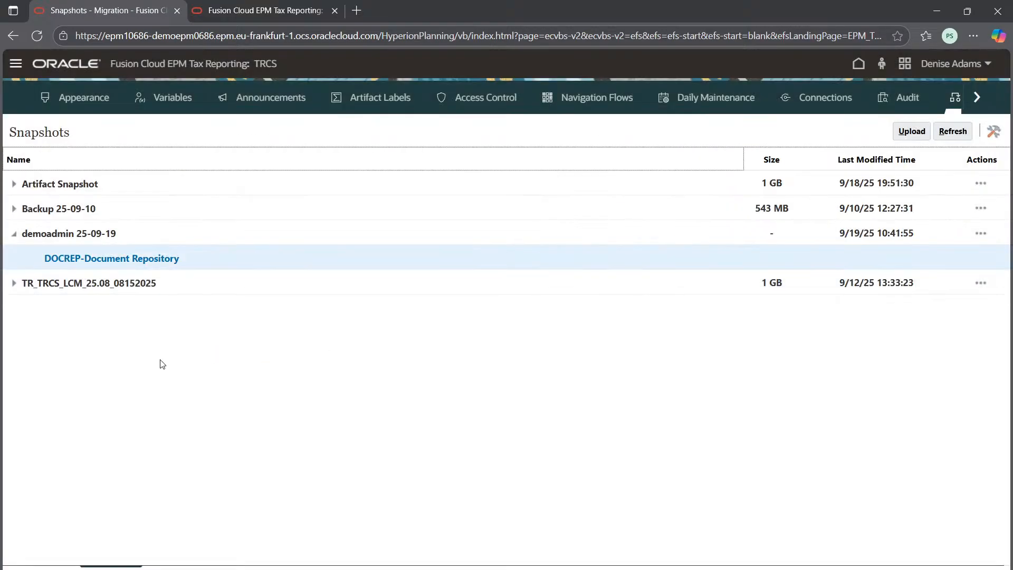
# Step: Download the demoadmin 25-09-19 snapshot, open the zip to view its location in the Downloads folder, and close the File Explorer window
pyautogui.click(980, 233)
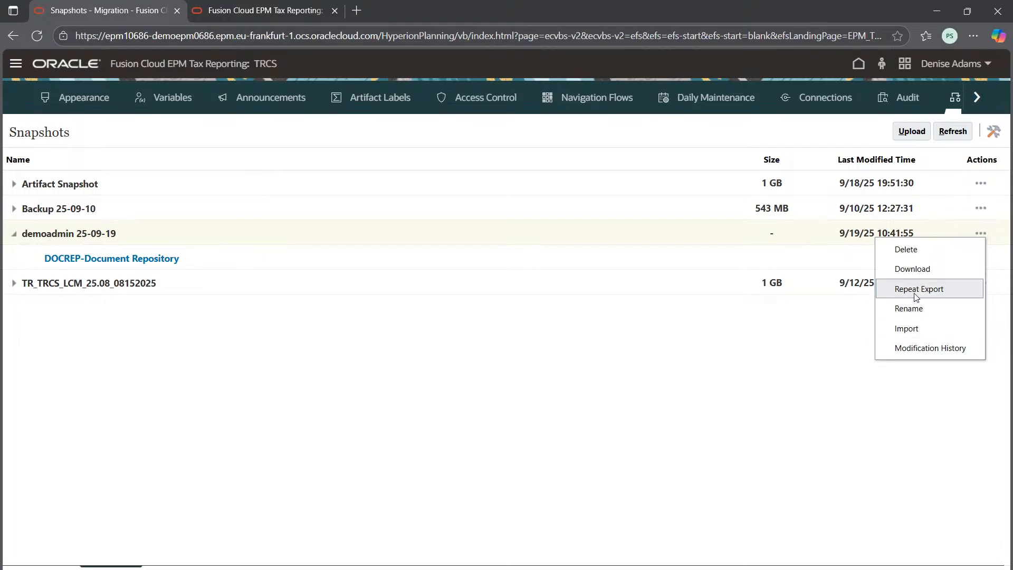
pyautogui.click(923, 273)
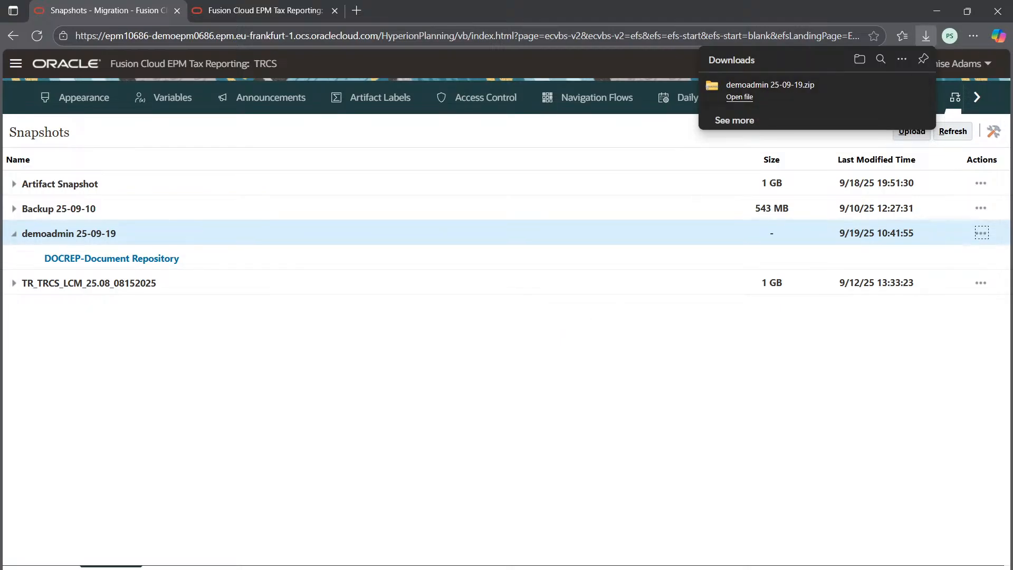
pyautogui.click(739, 97)
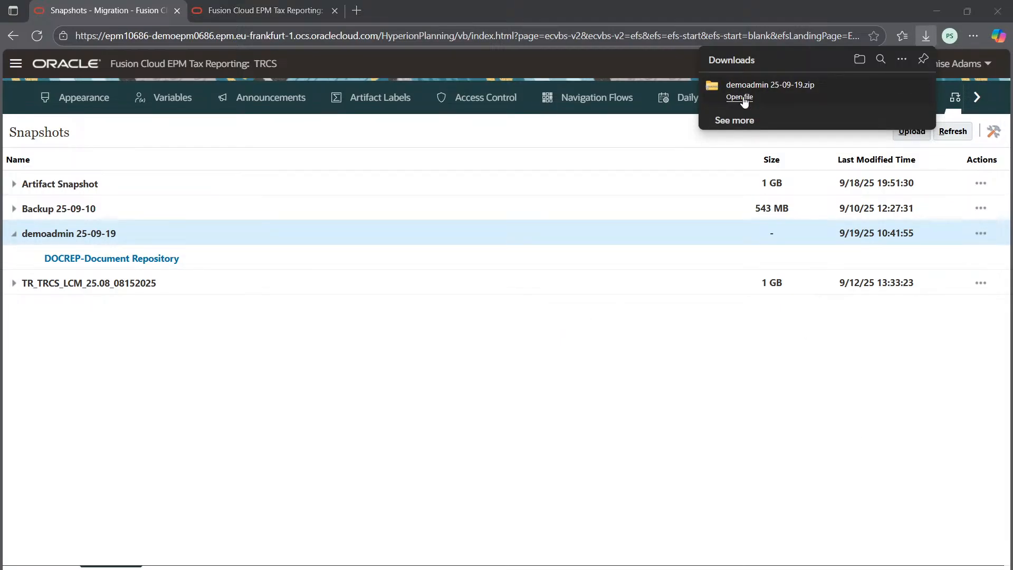
pyautogui.click(202, 38)
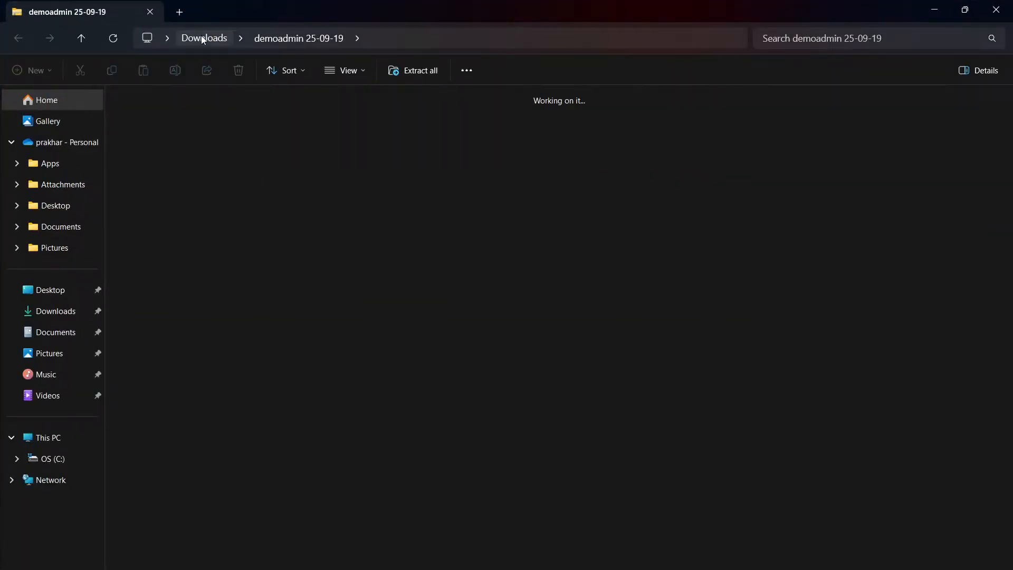
pyautogui.click(1007, 5)
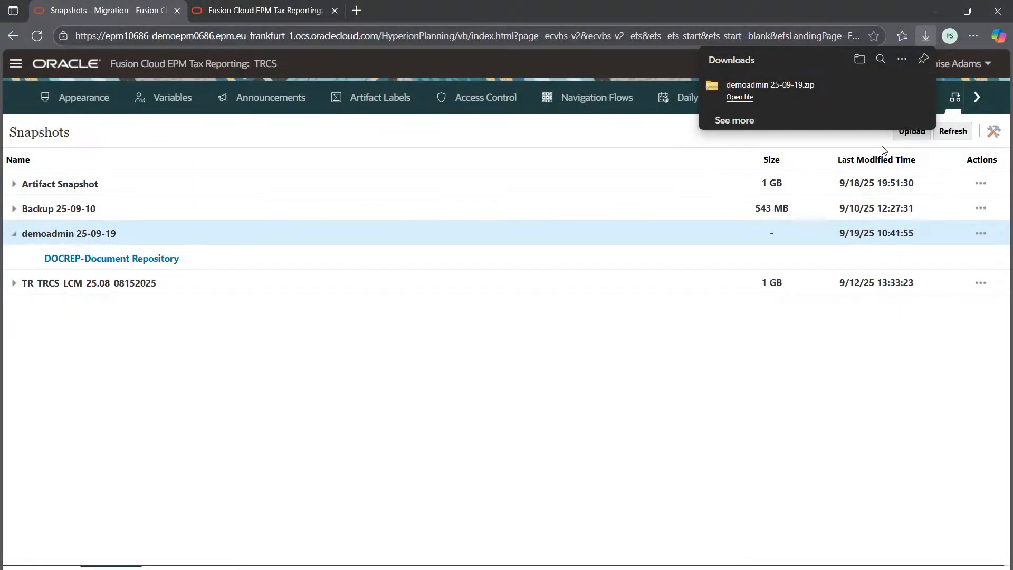
# Step: Delete the demoadmin 25-09-19 snapshot from the Snapshots list and confirm the deletion
pyautogui.click(980, 233)
pyautogui.click(980, 233)
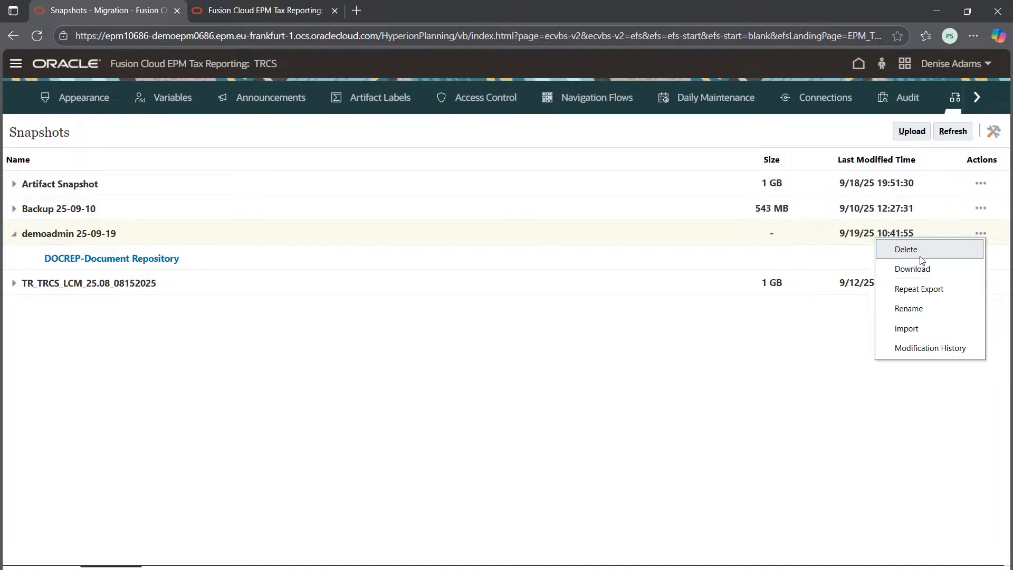
pyautogui.moveTo(895, 269); pyautogui.dragTo(914, 268)
pyautogui.click(906, 249)
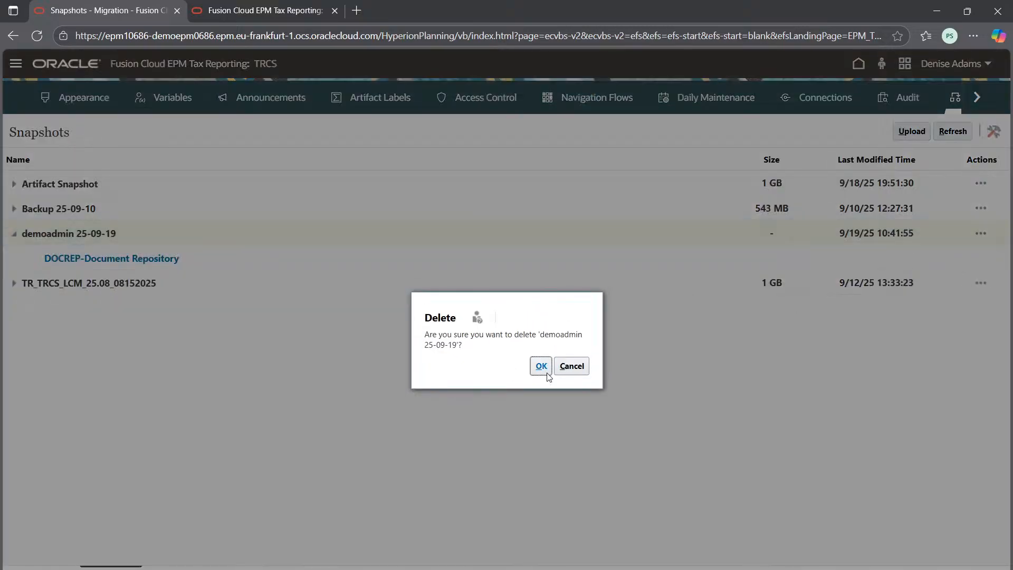
pyautogui.click(540, 365)
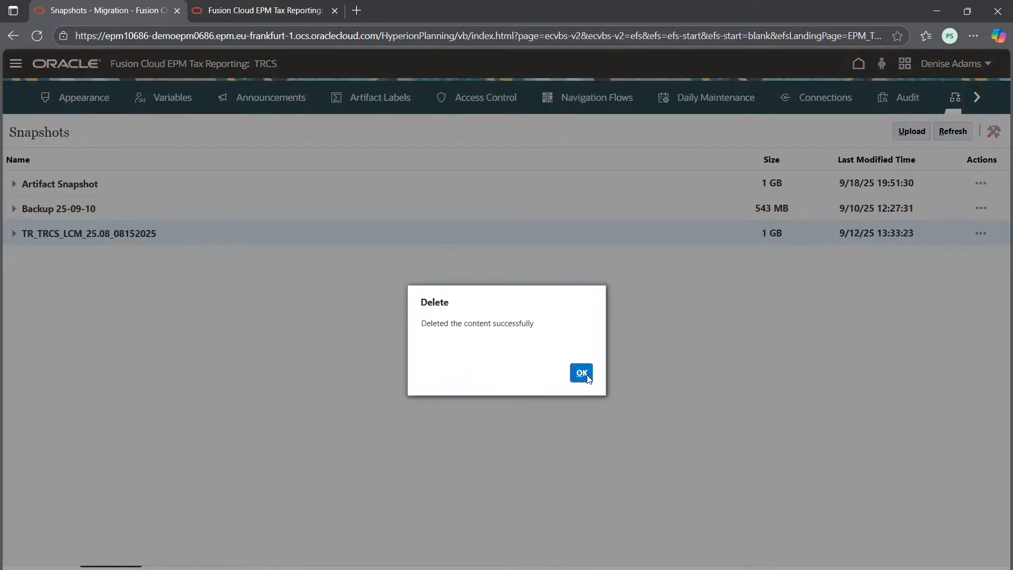
# Step: Dismiss the deletion confirmation and upload the demoadmin 25-09-19 snapshot file from the Downloads folder back into Snapshots
pyautogui.click(581, 373)
pyautogui.click(911, 131)
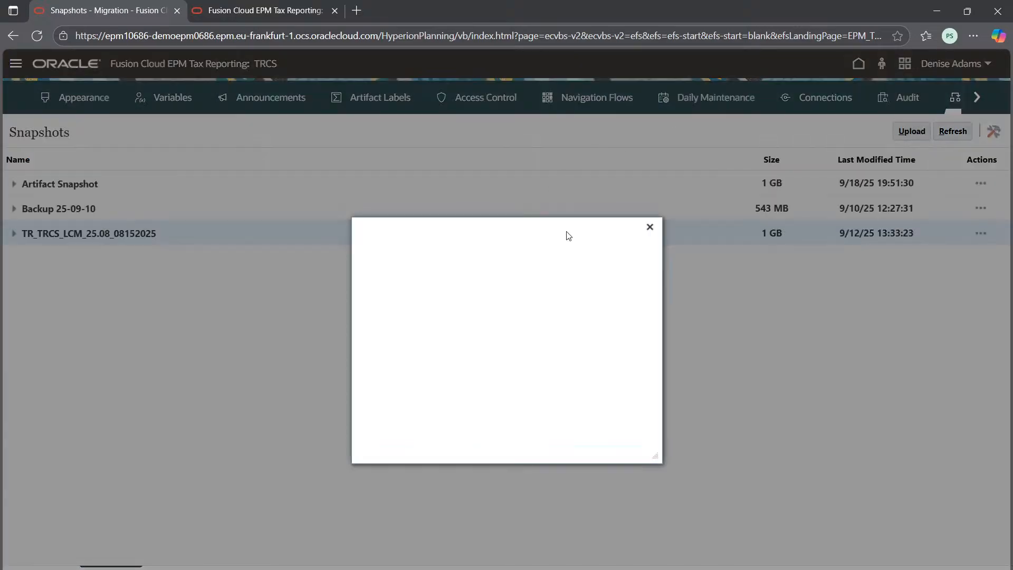
pyautogui.click(444, 314)
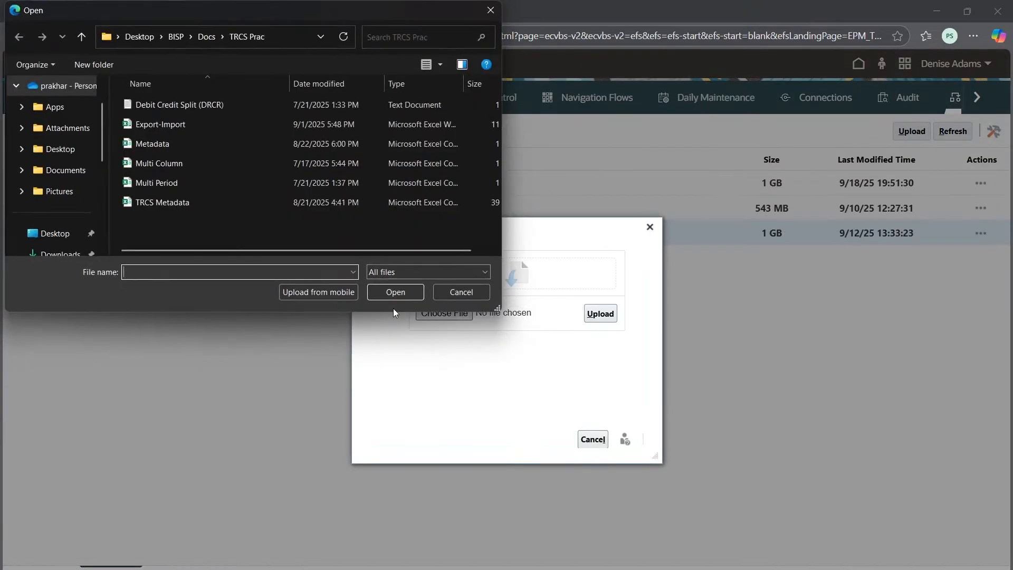
pyautogui.scroll(-1, 57, 211)
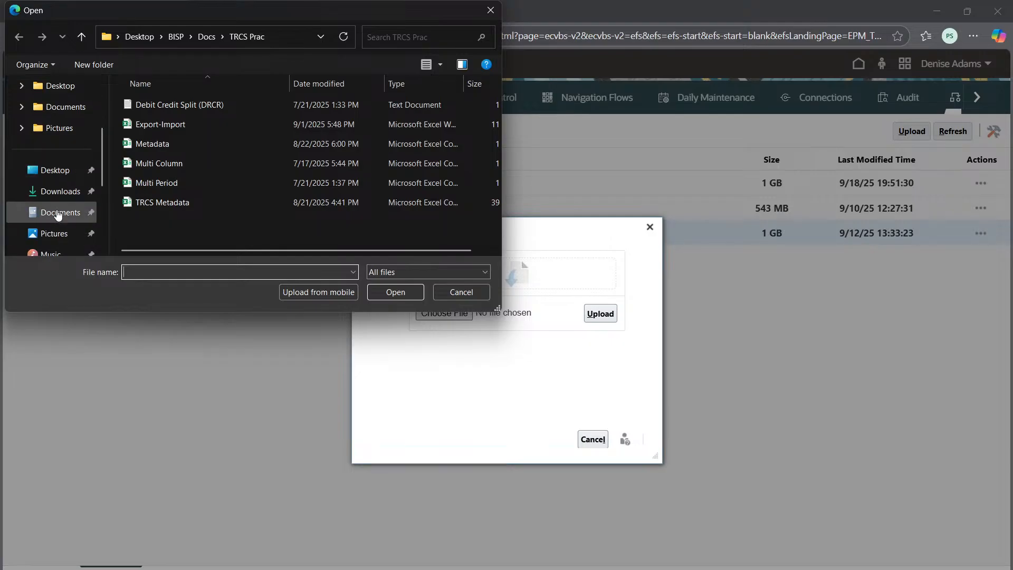
pyautogui.click(61, 191)
pyautogui.click(159, 122)
pyautogui.click(396, 292)
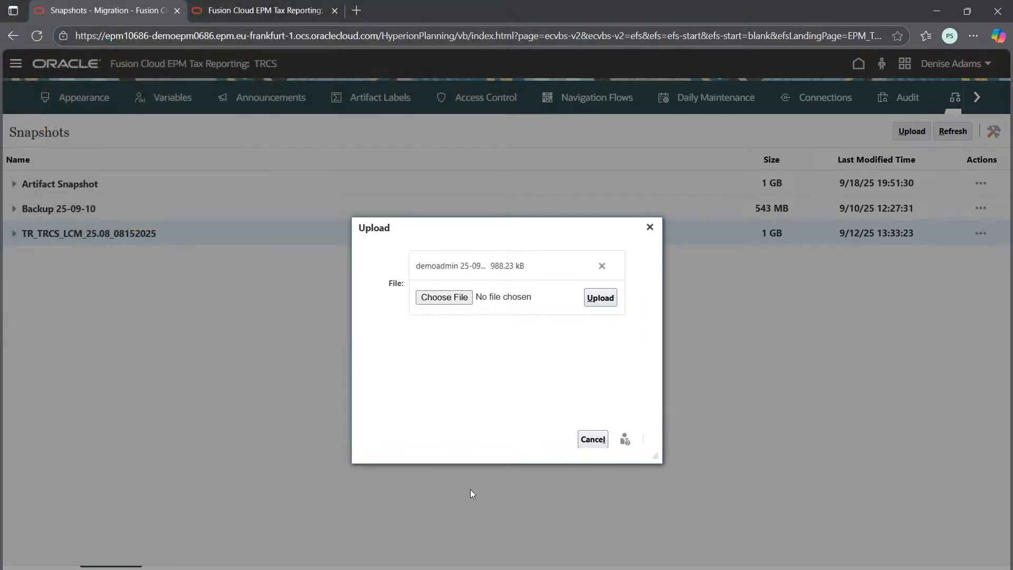
pyautogui.click(600, 297)
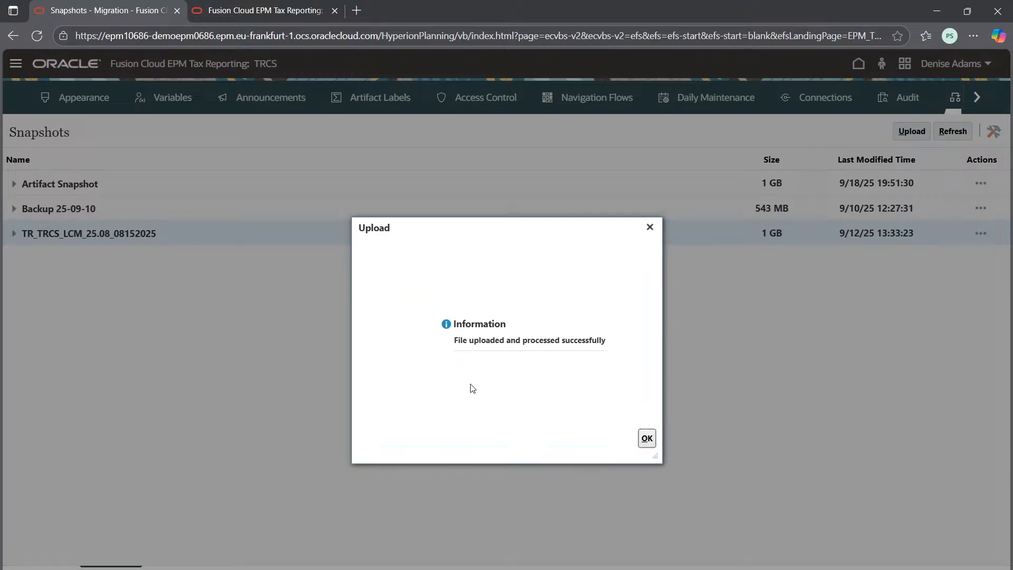
pyautogui.click(647, 438)
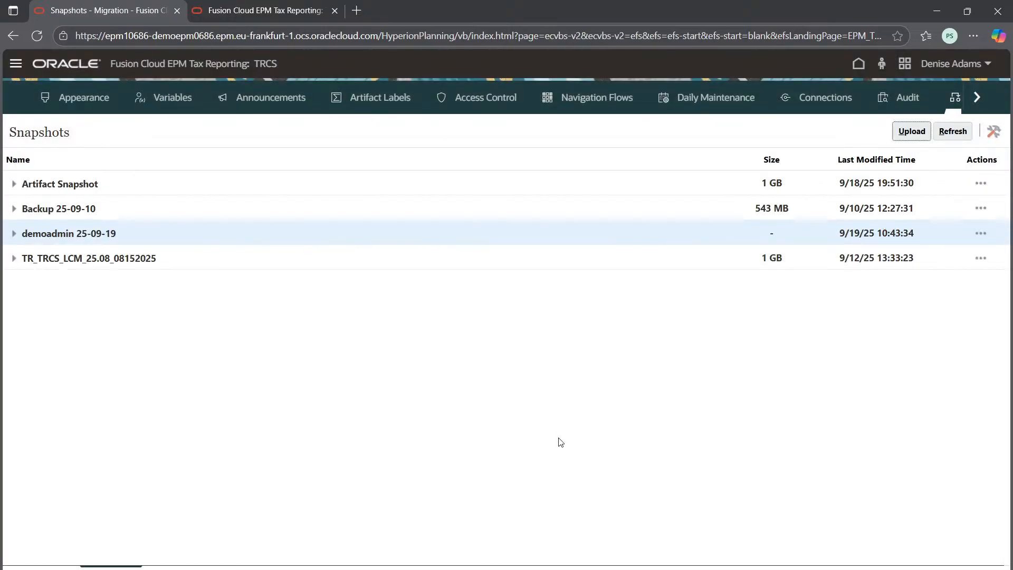
# Step: Import all Repository Objects from the demoadmin 25-09-19 snapshot's DOCREP-Document Repository, confirm the import, and close the status report and artifact list
pyautogui.click(46, 228)
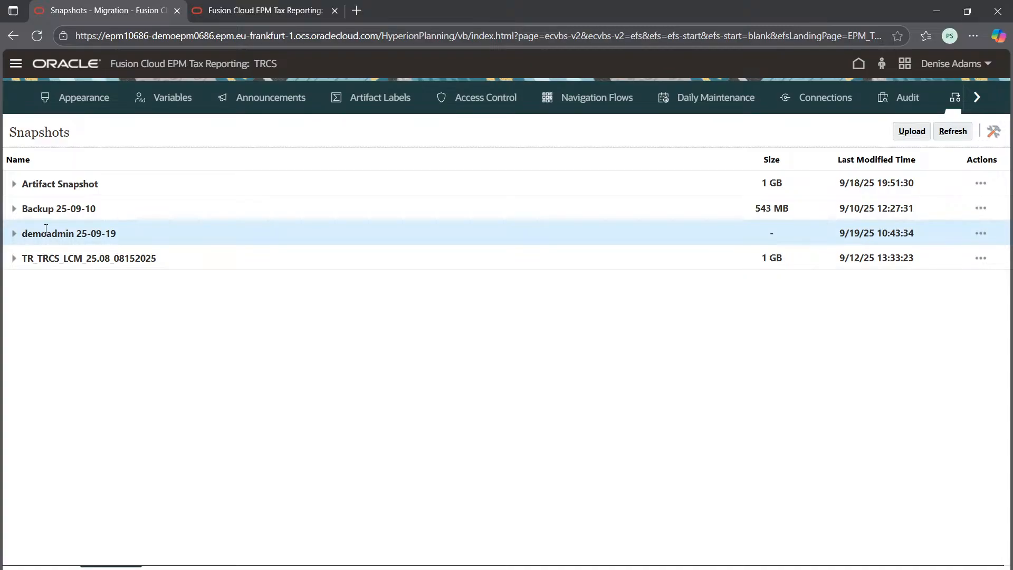
pyautogui.click(18, 238)
pyautogui.click(58, 258)
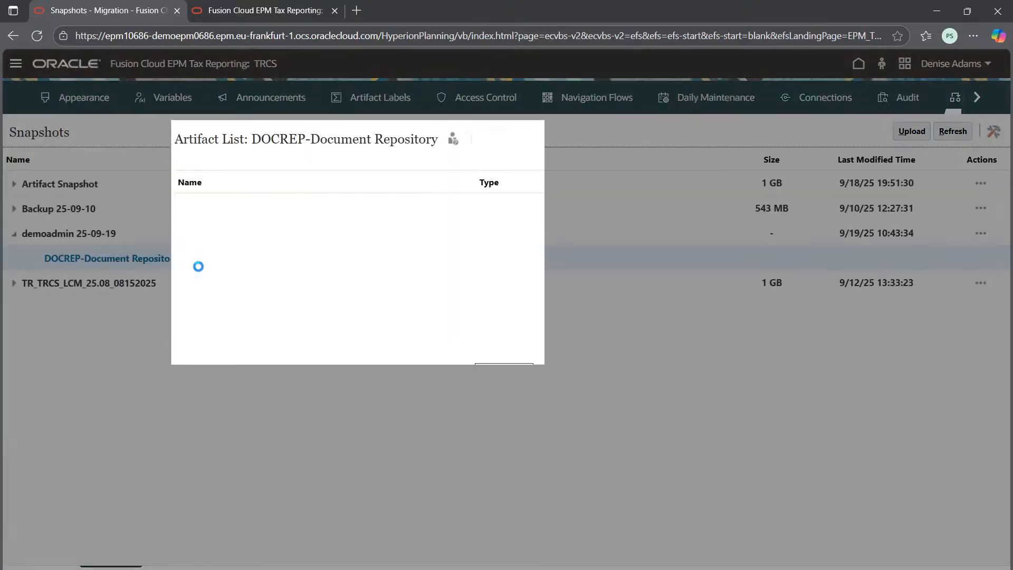
pyautogui.click(189, 208)
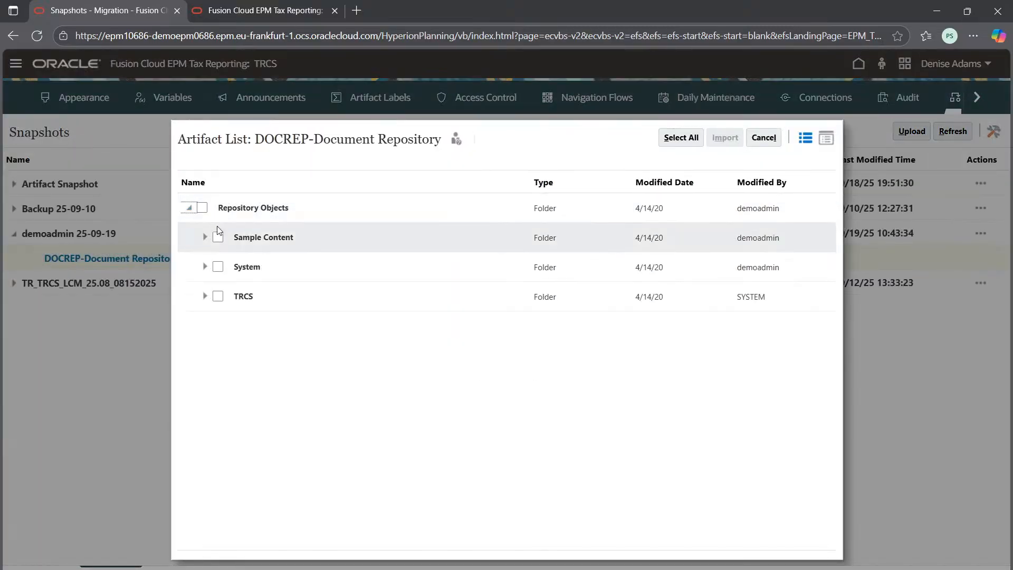
pyautogui.click(203, 210)
pyautogui.click(725, 139)
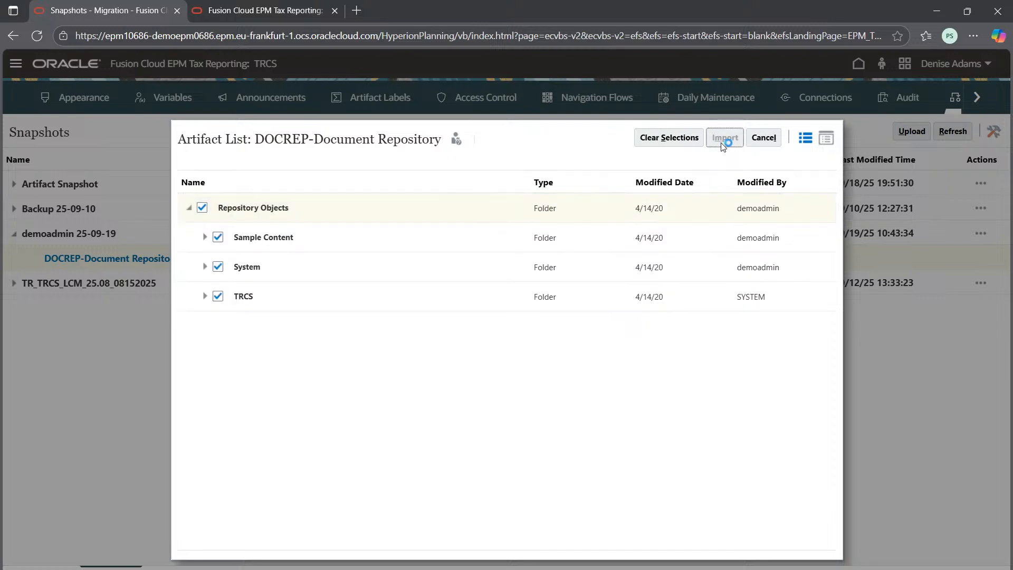
pyautogui.click(556, 369)
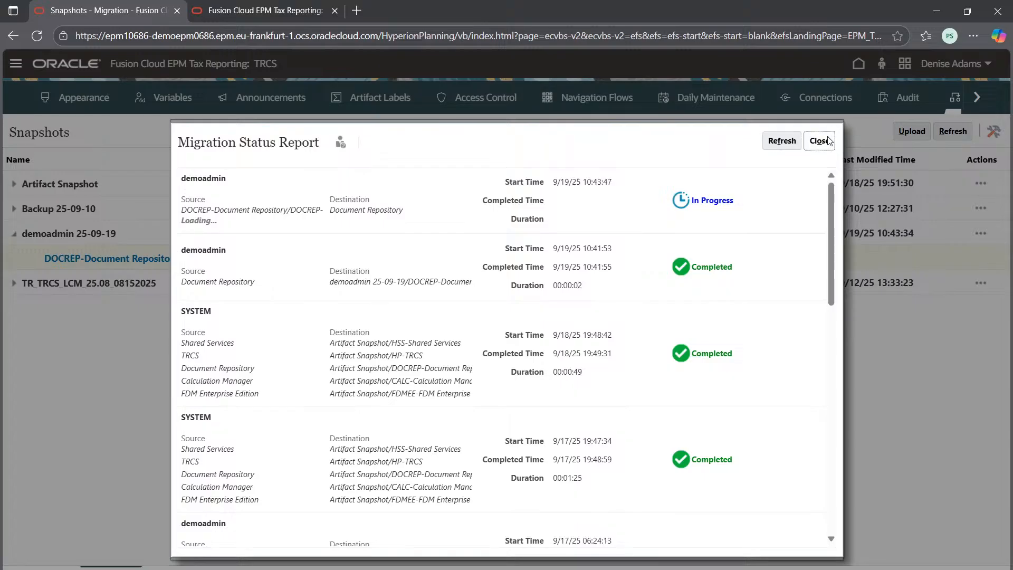
pyautogui.click(819, 140)
pyautogui.click(763, 138)
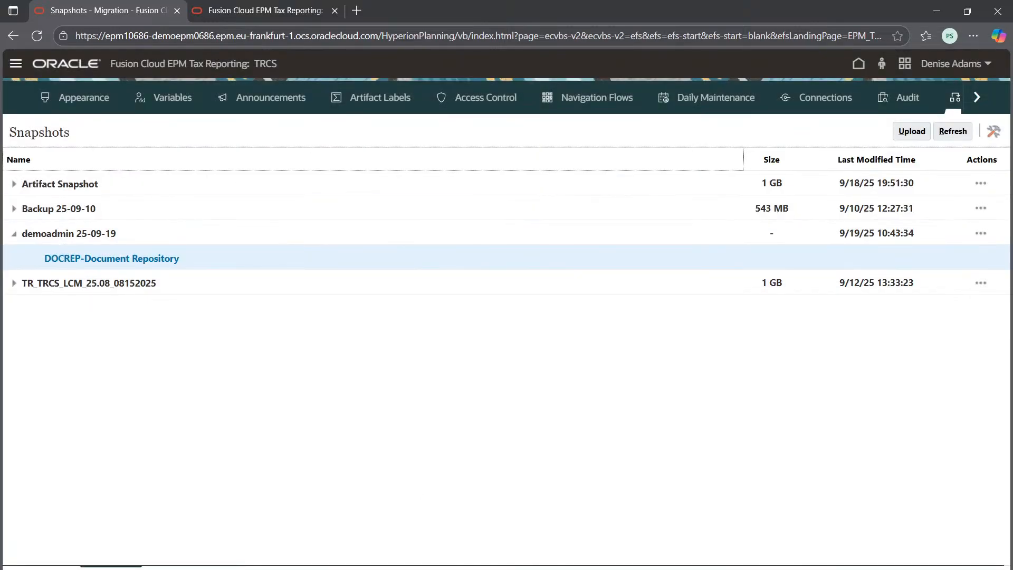
# Step: Open the Migration Status report in the Migration reports, refresh it to check the import's status, and close it
pyautogui.click(181, 568)
pyautogui.click(33, 207)
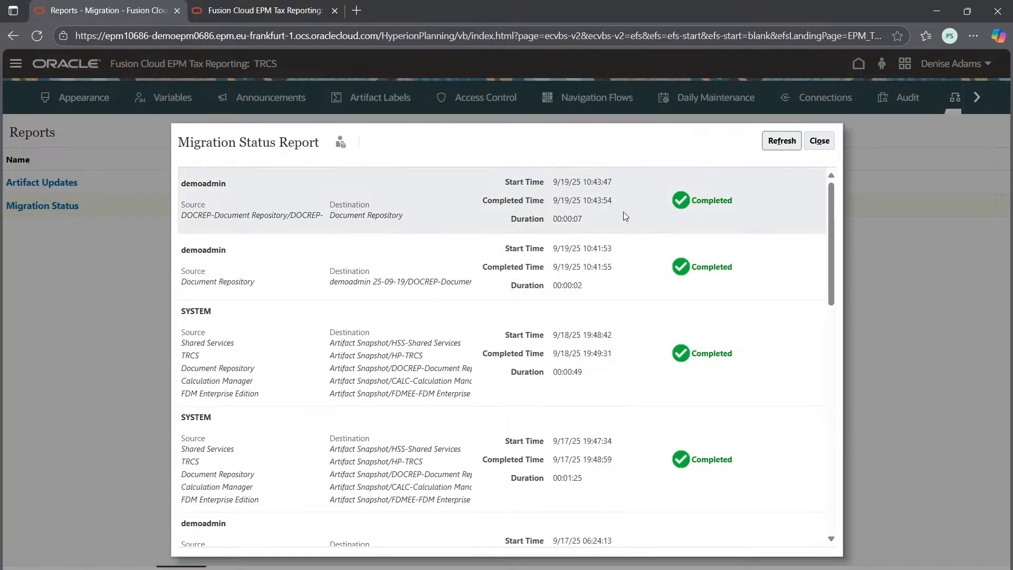
pyautogui.click(789, 140)
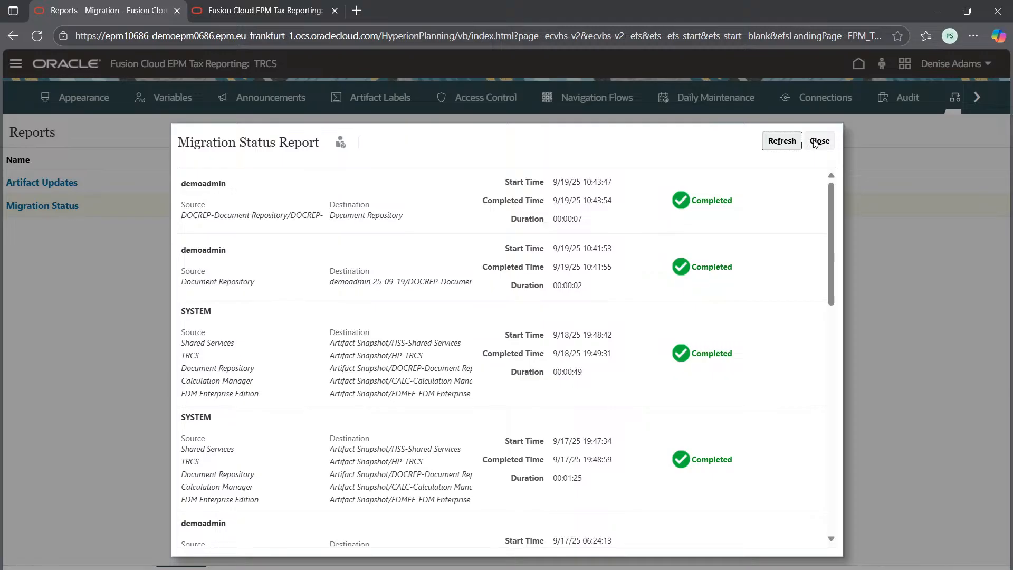
pyautogui.click(815, 142)
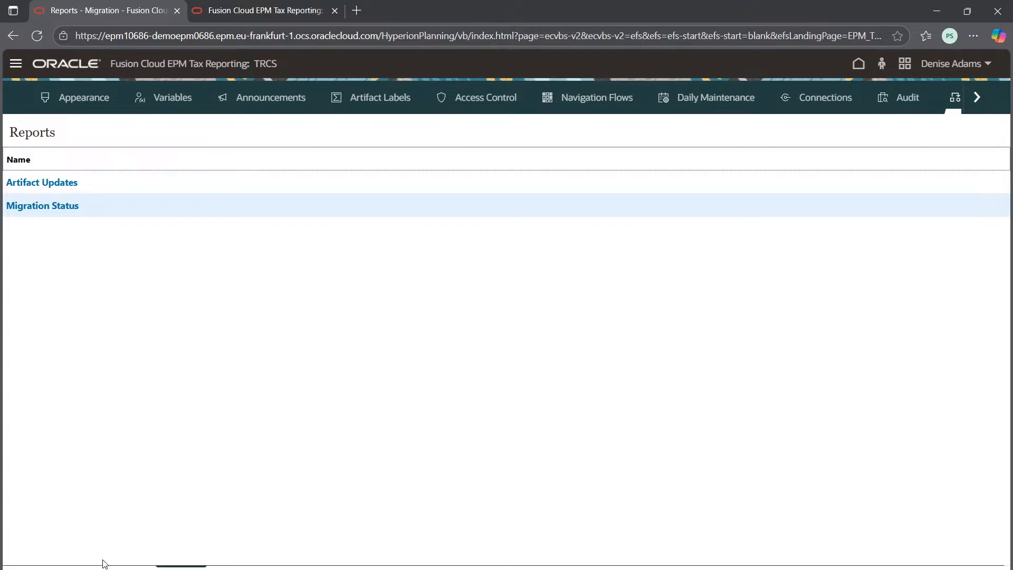
pyautogui.click(42, 206)
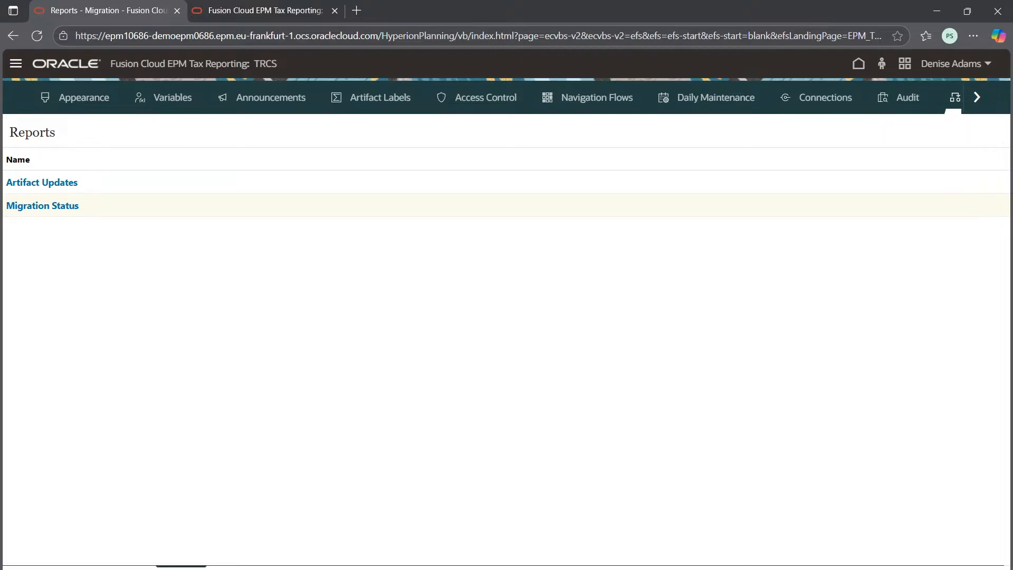
# Step: Review the Snapshots list, and in Categories inspect the Repository Objects in the Document Repository artifact list
pyautogui.click(111, 568)
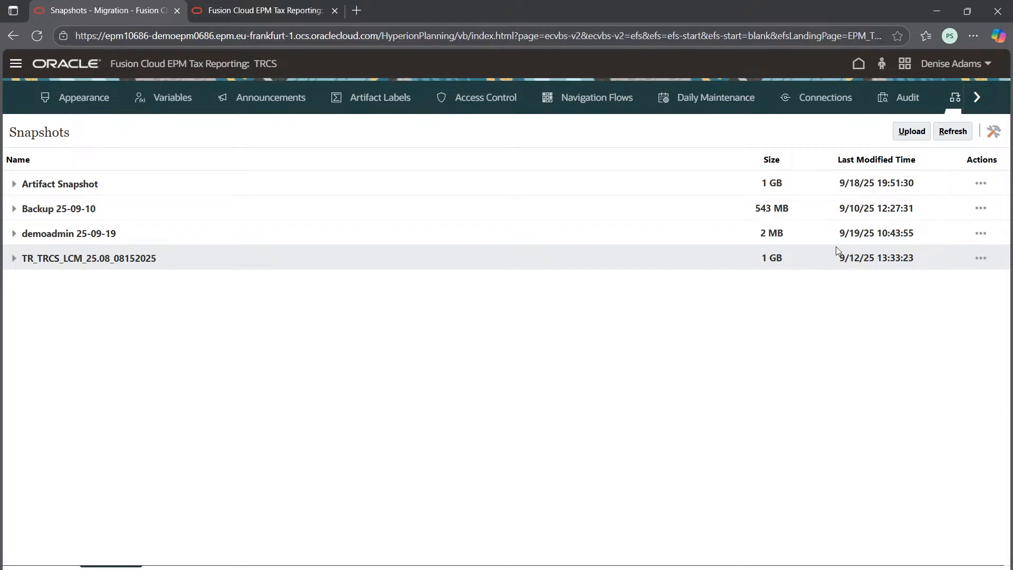
pyautogui.click(35, 567)
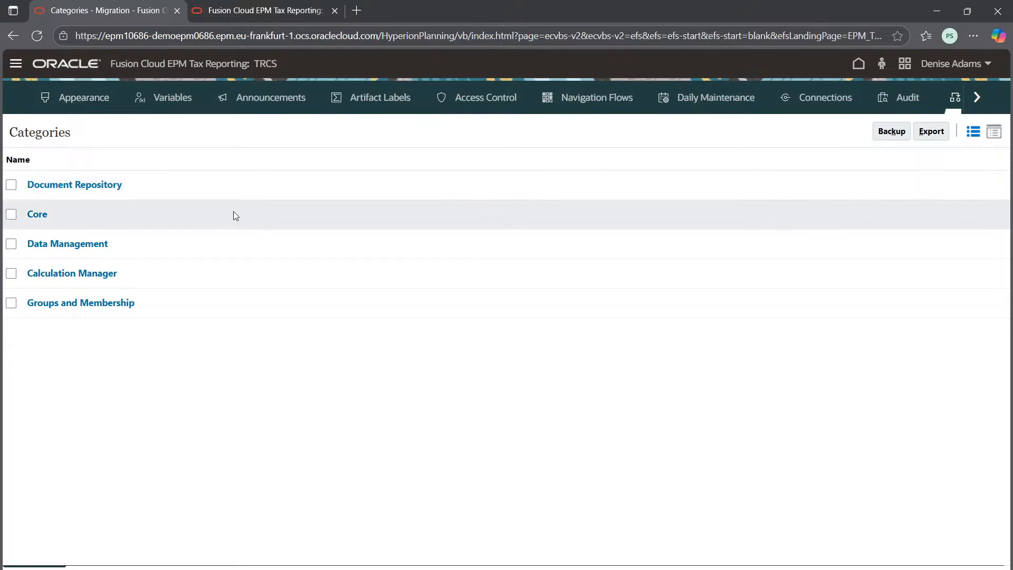
pyautogui.click(86, 188)
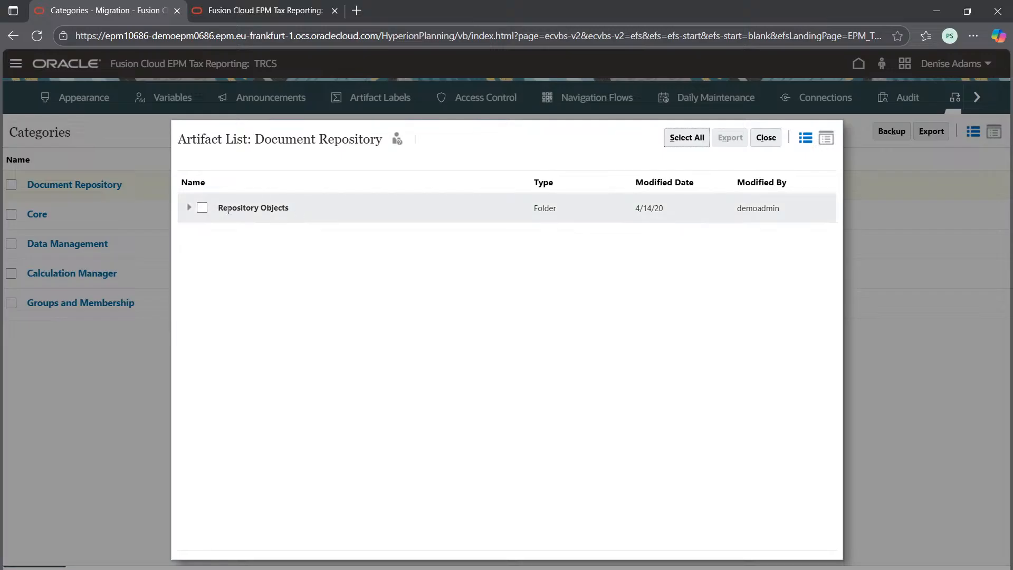
pyautogui.click(189, 210)
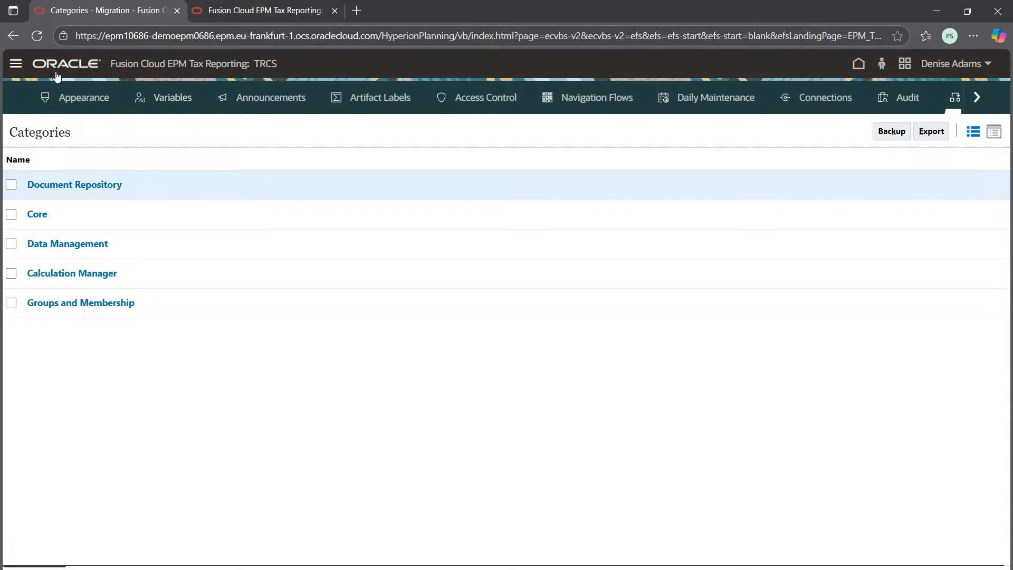
# Step: Return to the home page, close the extra browser tab, and open the Current Provision form under Tax Provision National
pyautogui.click(858, 63)
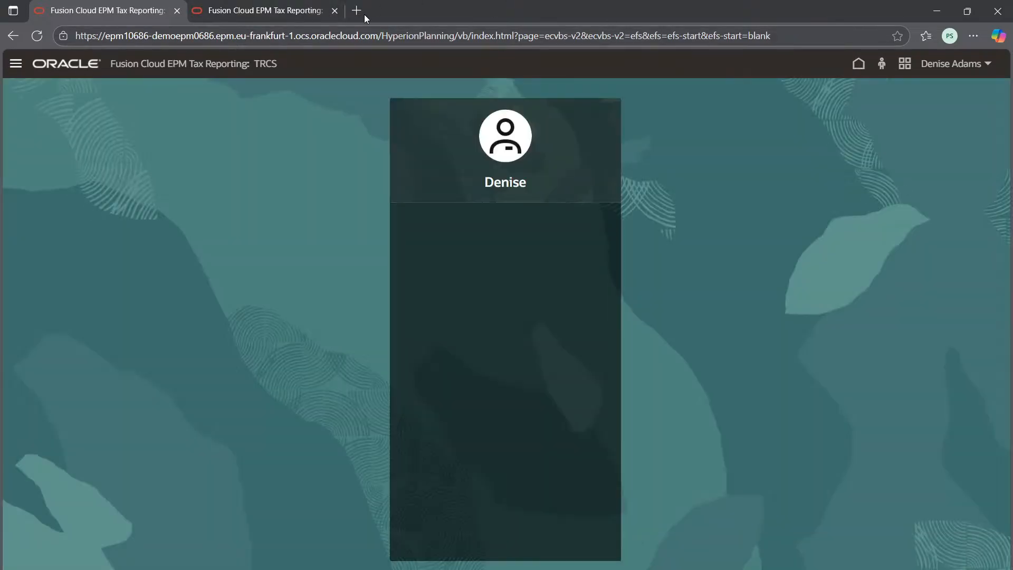
pyautogui.click(335, 11)
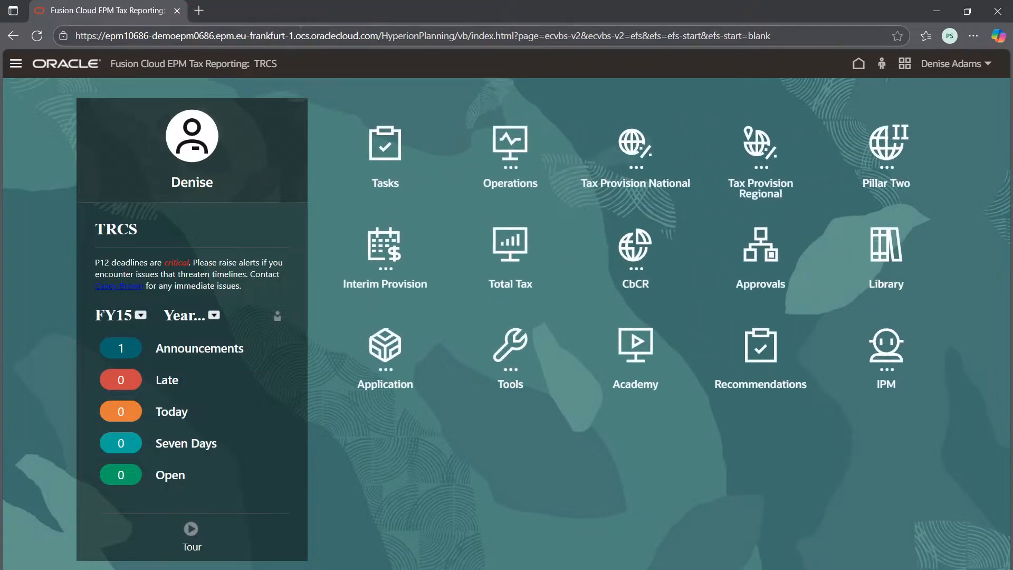
pyautogui.rightClick(130, 13)
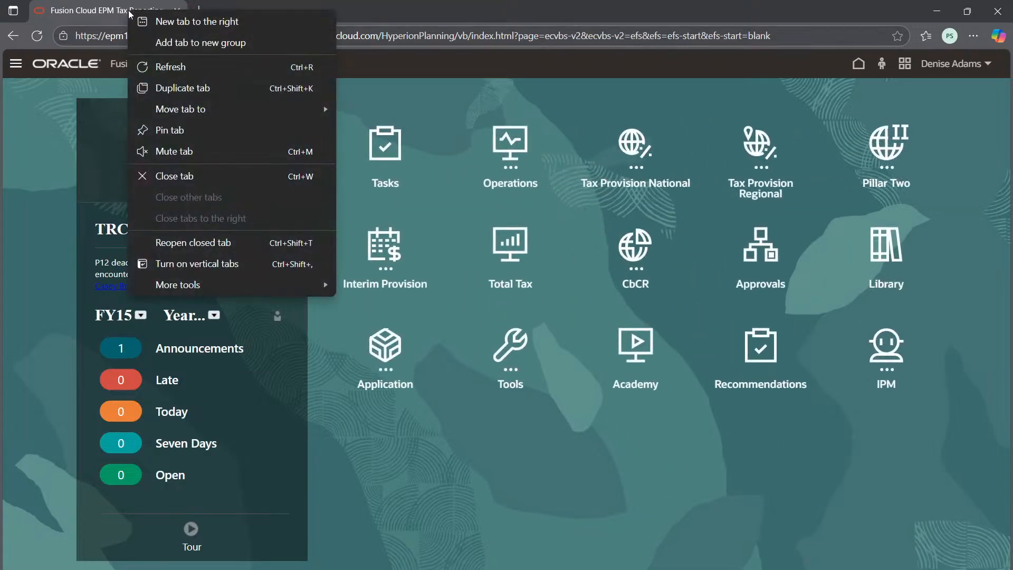
pyautogui.press('Escape')
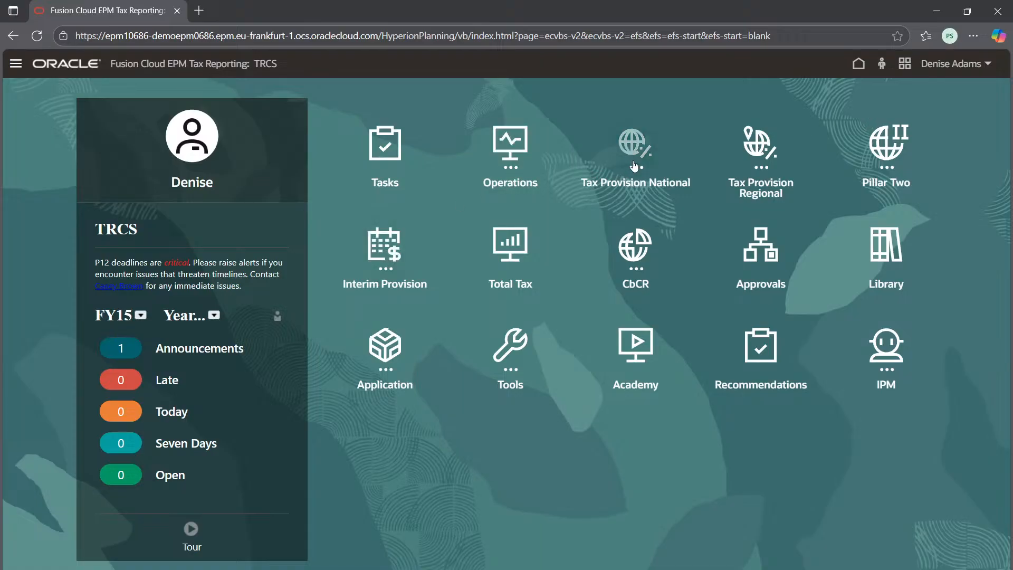
pyautogui.click(635, 145)
pyautogui.click(385, 246)
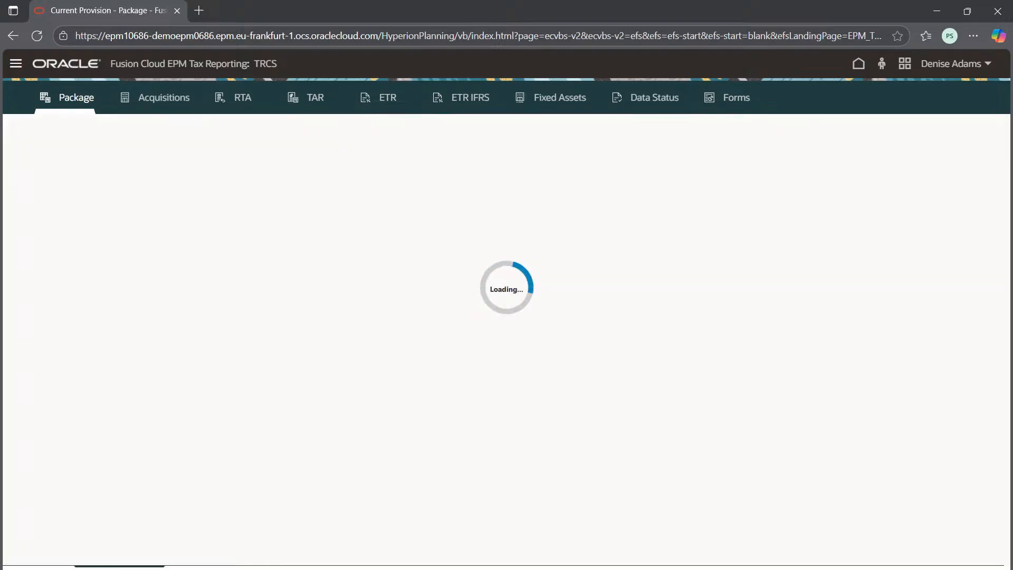
# Step: Duplicate the Current Provision browser tab twice and return to the original tab
pyautogui.rightClick(100, 7)
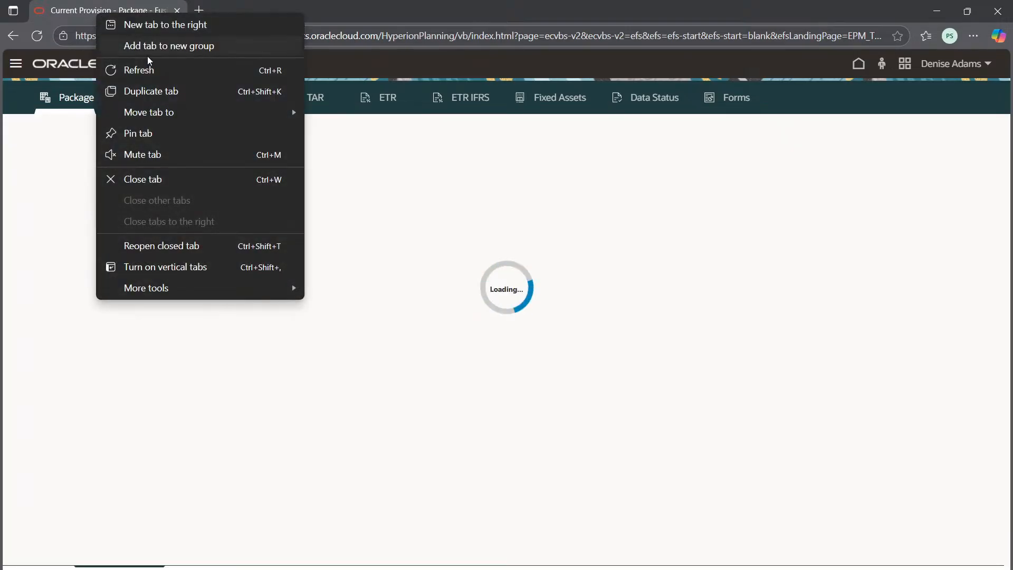
pyautogui.click(165, 89)
pyautogui.rightClick(127, 7)
pyautogui.click(188, 84)
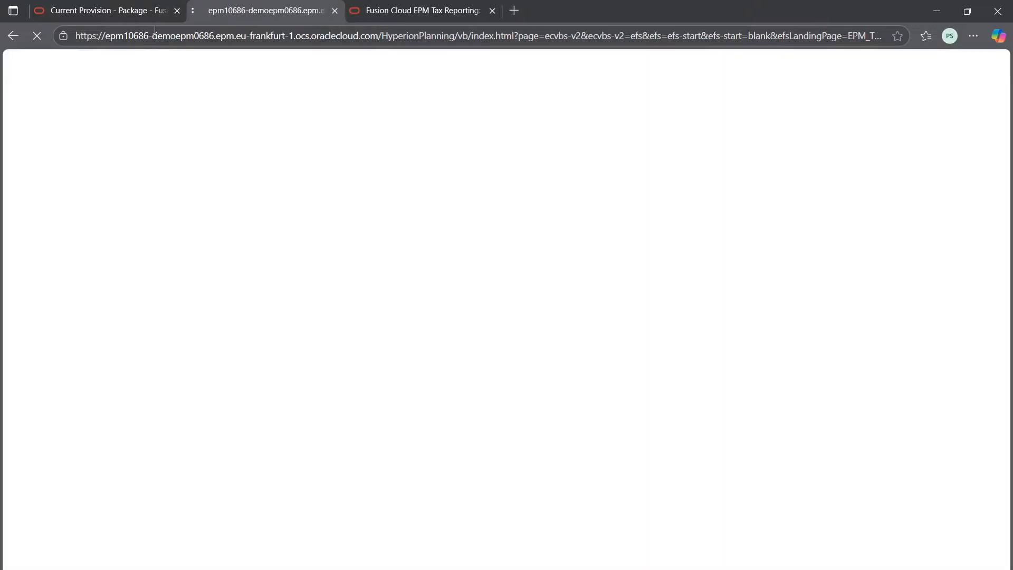
pyautogui.click(129, 5)
pyautogui.click(232, 6)
pyautogui.click(172, 2)
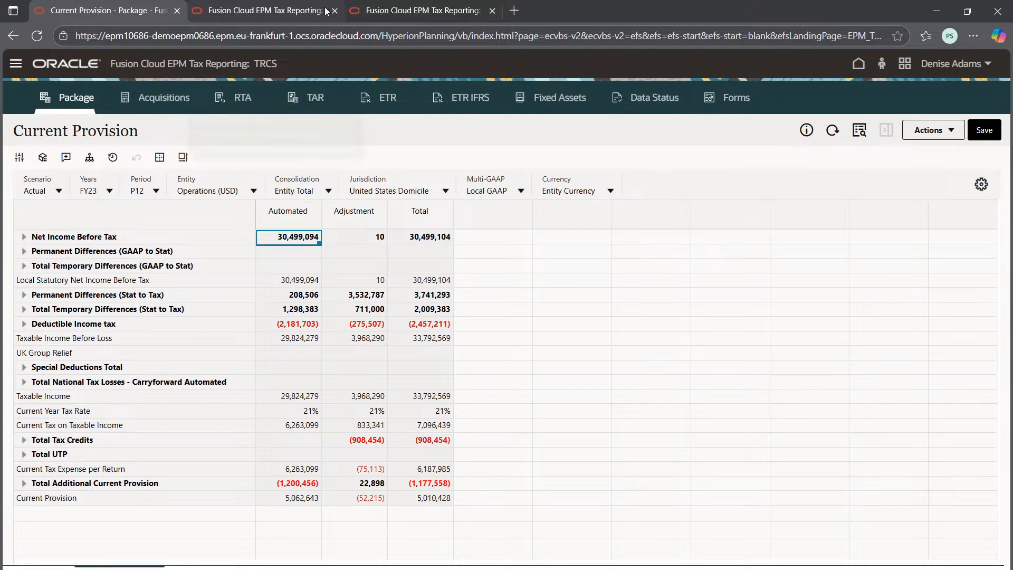
# Step: In the second browser tab, open the application's Configuration page and display the Tax Automation global rules
pyautogui.click(380, 7)
pyautogui.click(209, 5)
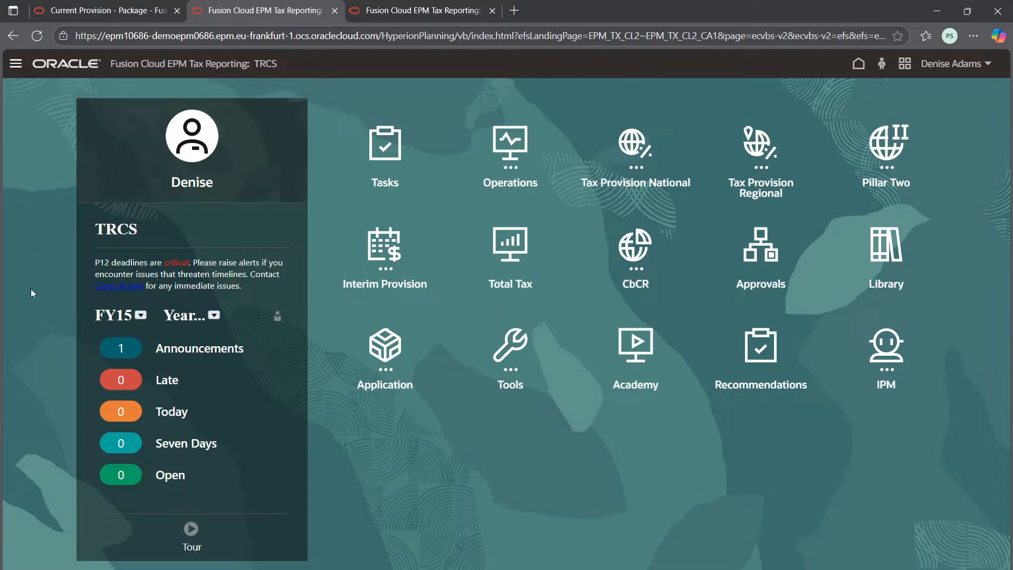
pyautogui.click(369, 358)
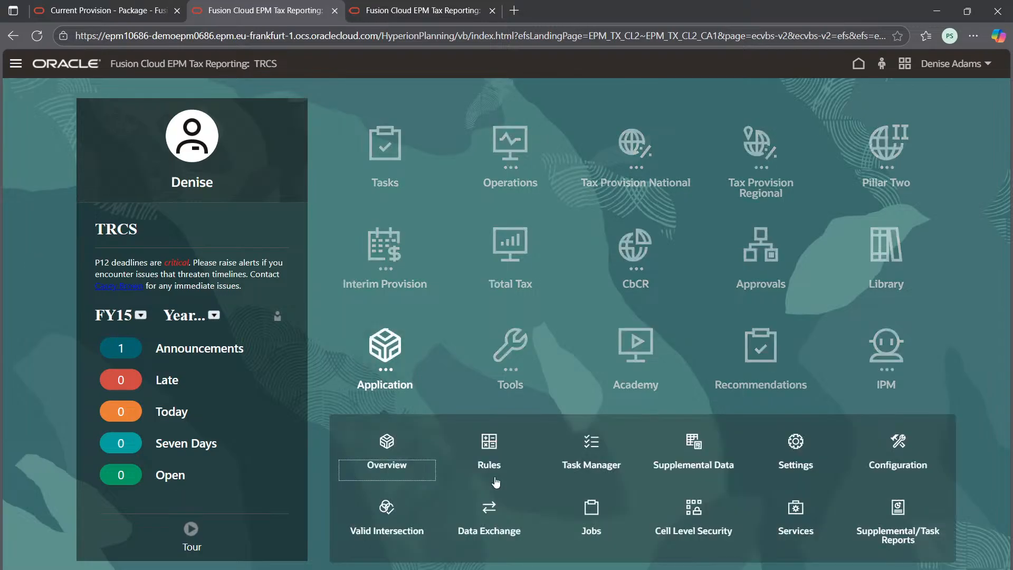
pyautogui.click(876, 458)
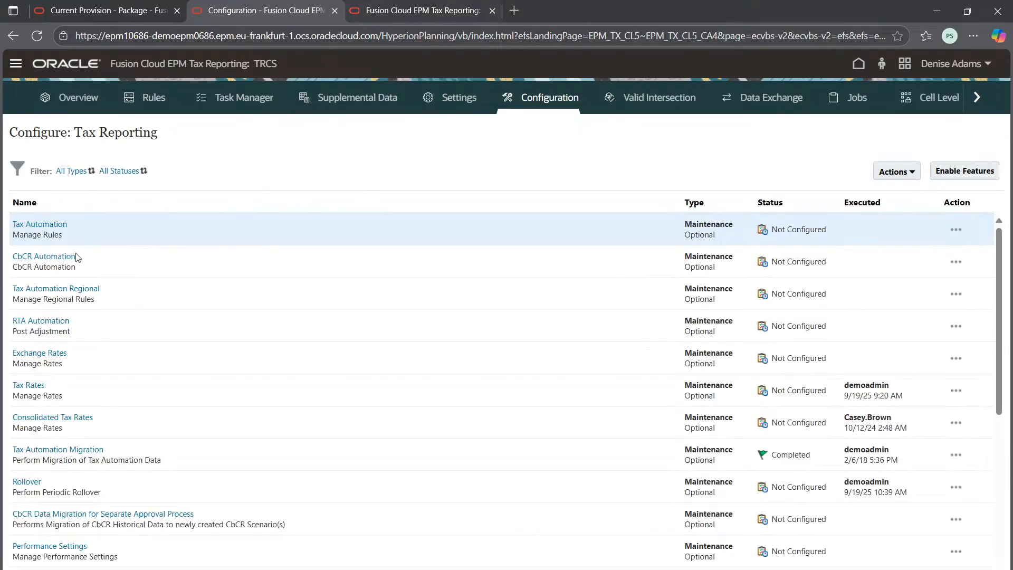
pyautogui.click(46, 228)
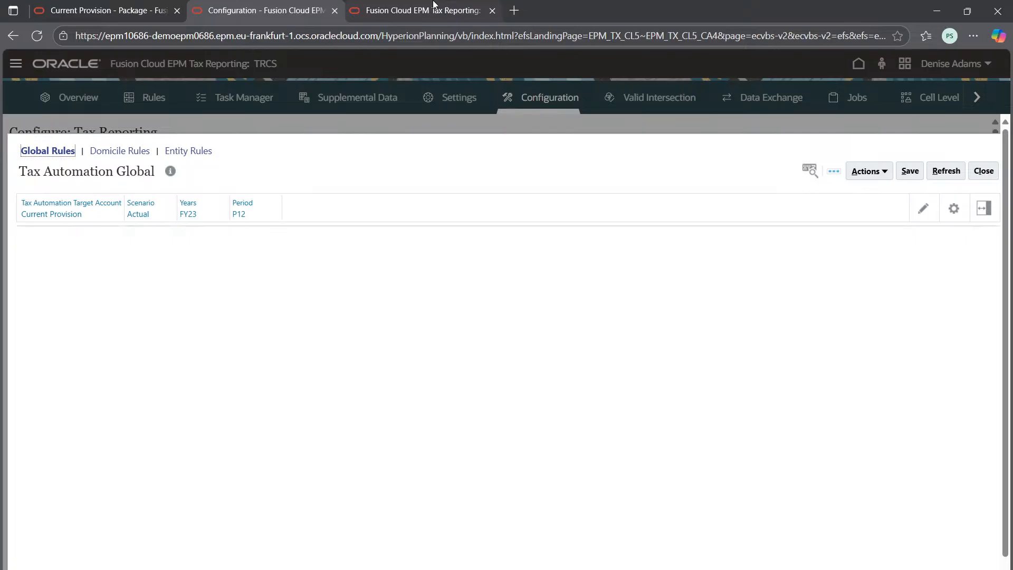
pyautogui.click(434, 4)
pyautogui.click(261, 6)
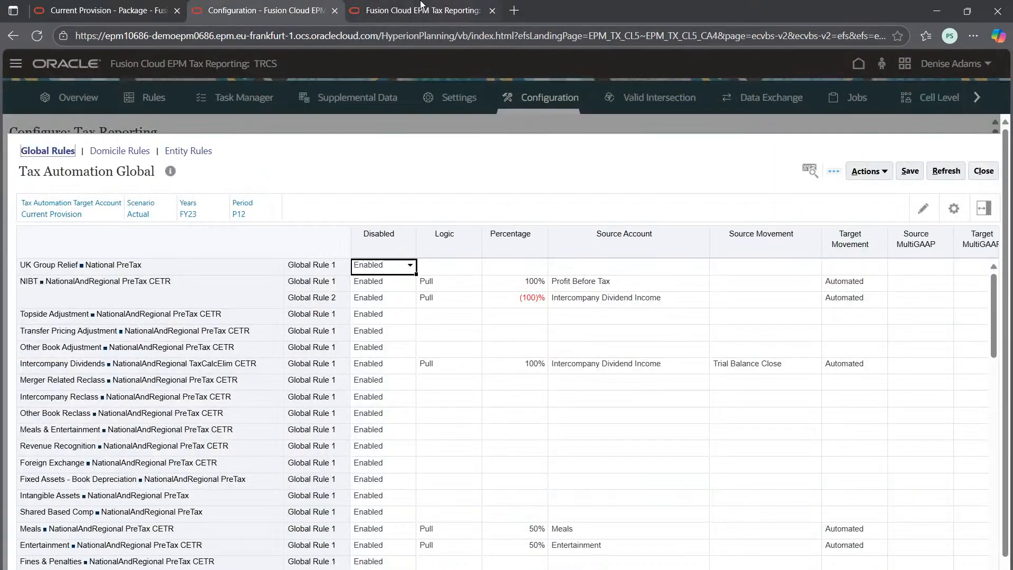
# Step: In the third browser tab, open the Library to list the data forms and folders
pyautogui.click(420, 4)
pyautogui.click(105, 9)
pyautogui.click(411, 10)
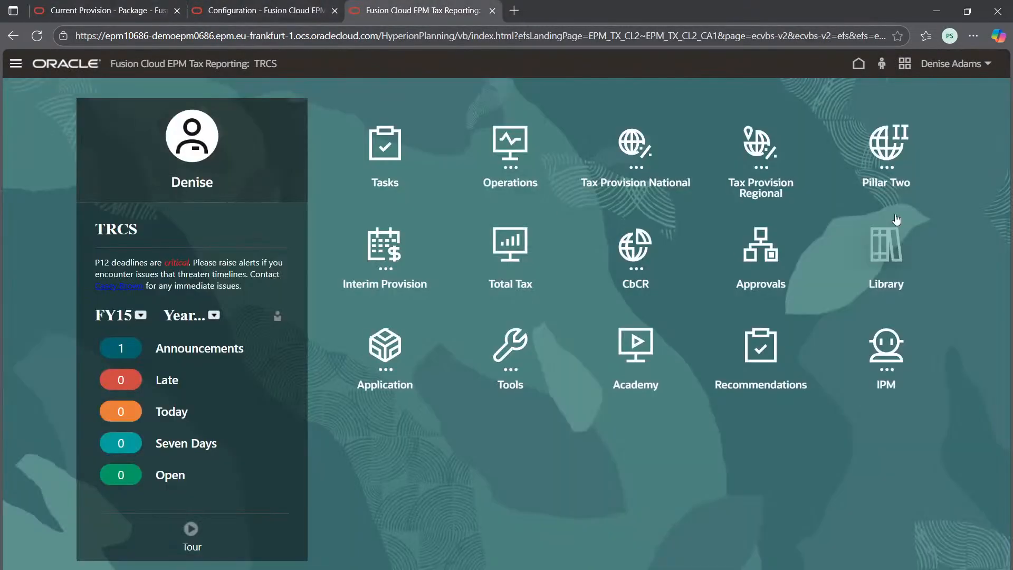
pyautogui.click(890, 248)
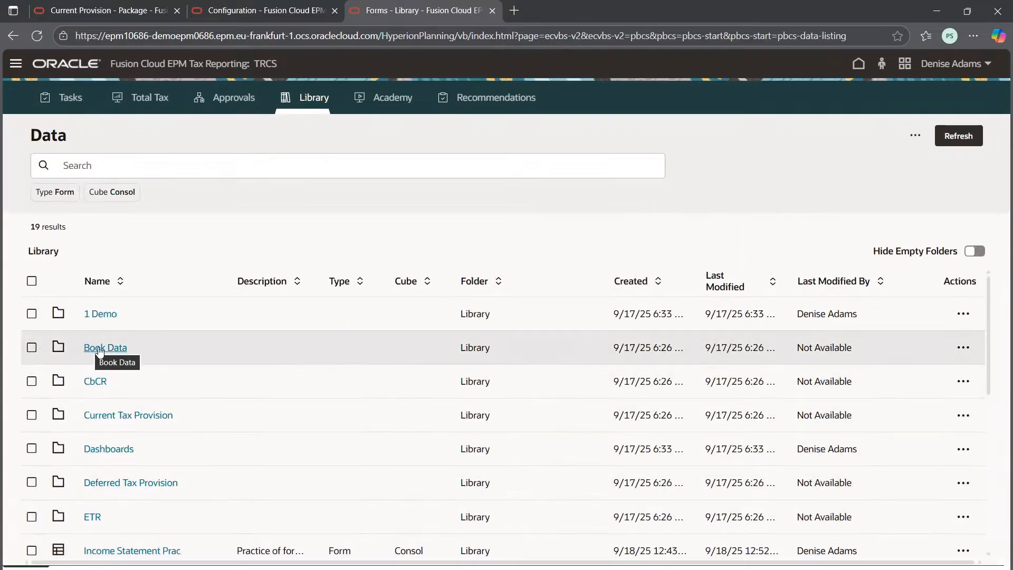
# Step: Open the Income Statement by Source form from the Book Data folder in the Library
pyautogui.click(96, 348)
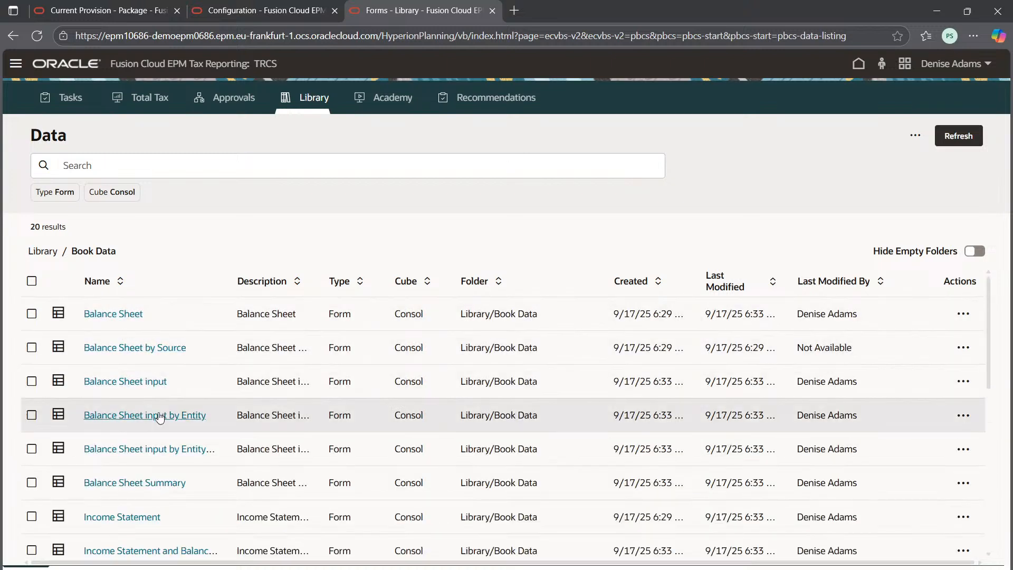
pyautogui.scroll(-3, 159, 422)
pyautogui.scroll(-2, 161, 422)
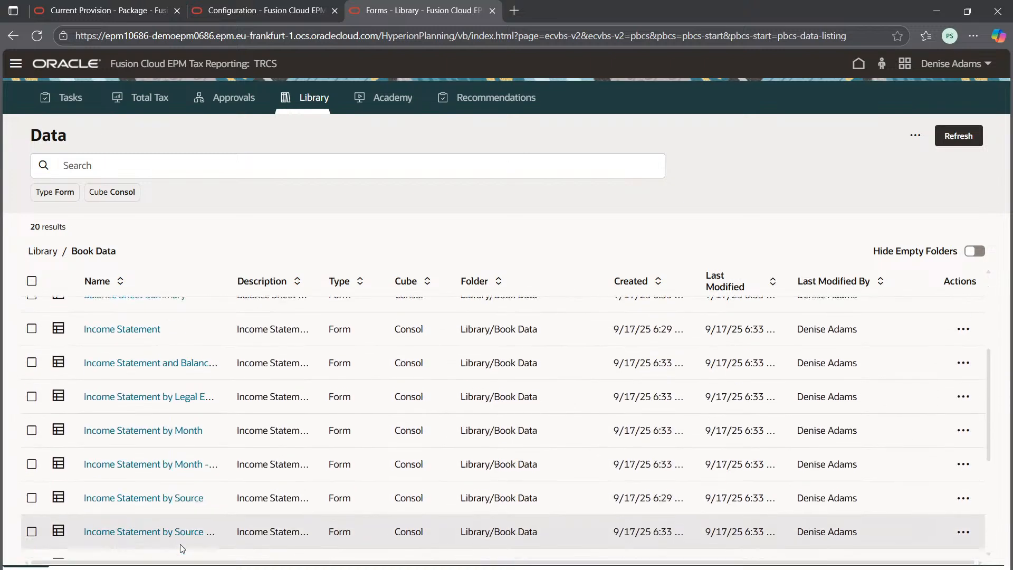
pyautogui.click(161, 490)
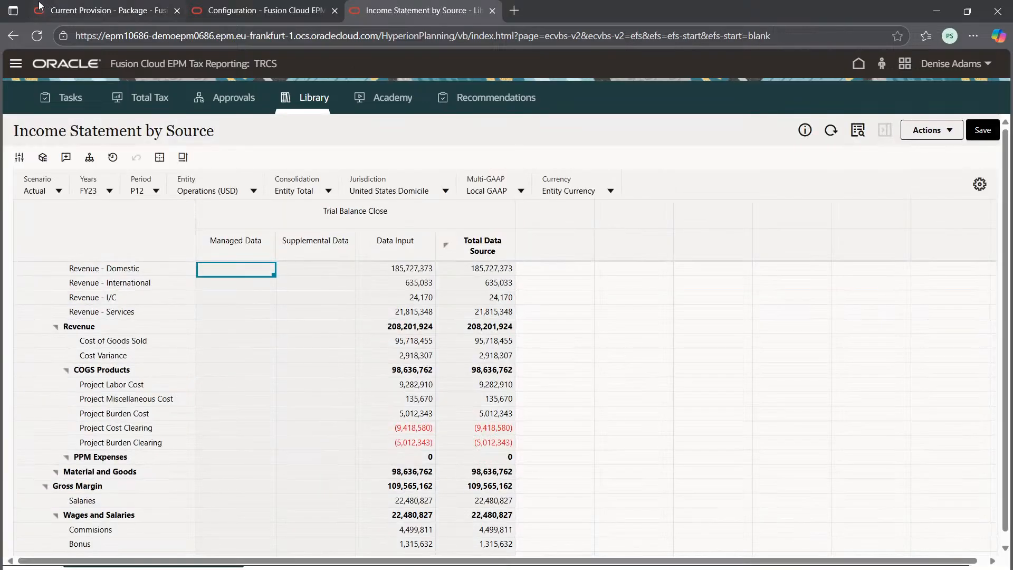
pyautogui.click(108, 10)
pyautogui.click(405, 6)
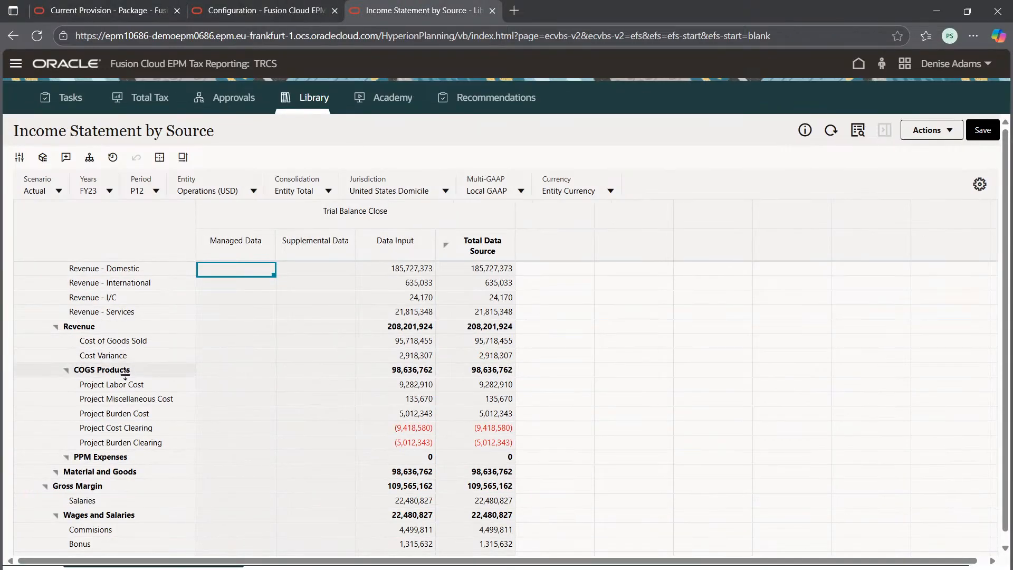
# Step: Examine the expense accounts and their trial balance amounts in the Income Statement by Source form
pyautogui.scroll(-10, 231, 392)
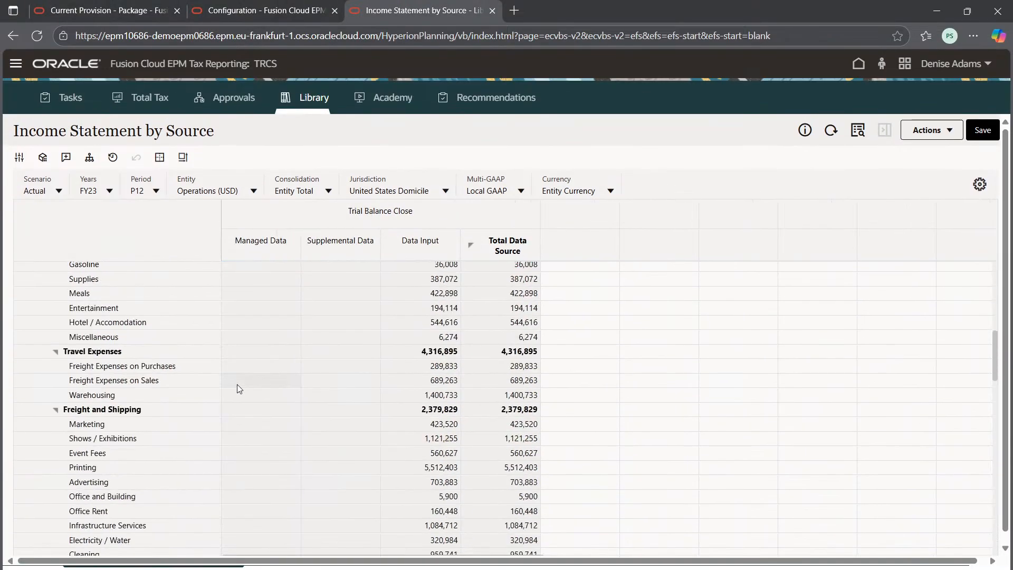
pyautogui.scroll(-2, 254, 378)
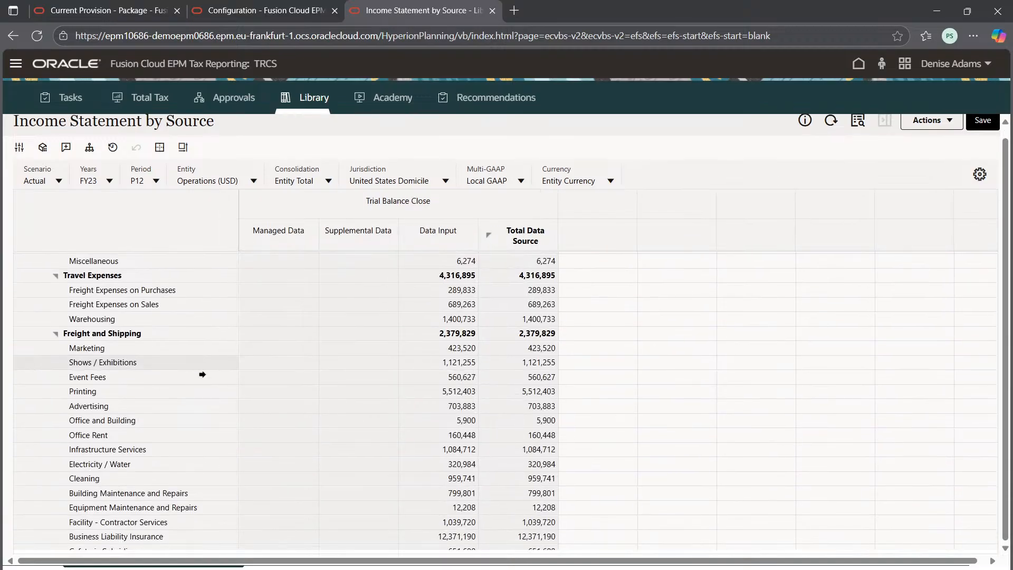
pyautogui.scroll(-5, 294, 400)
pyautogui.scroll(-5, 354, 428)
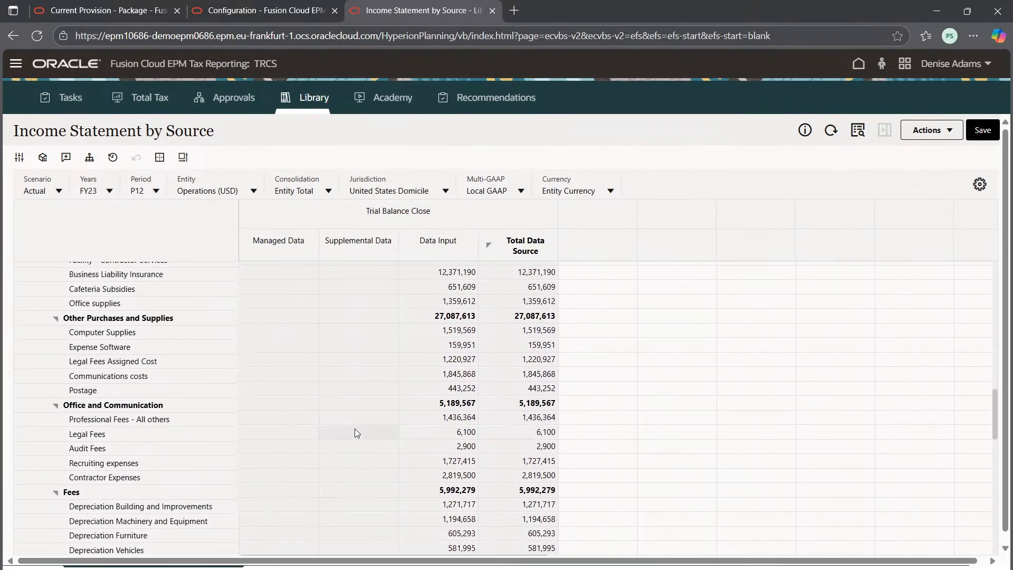
pyautogui.scroll(10, 370, 435)
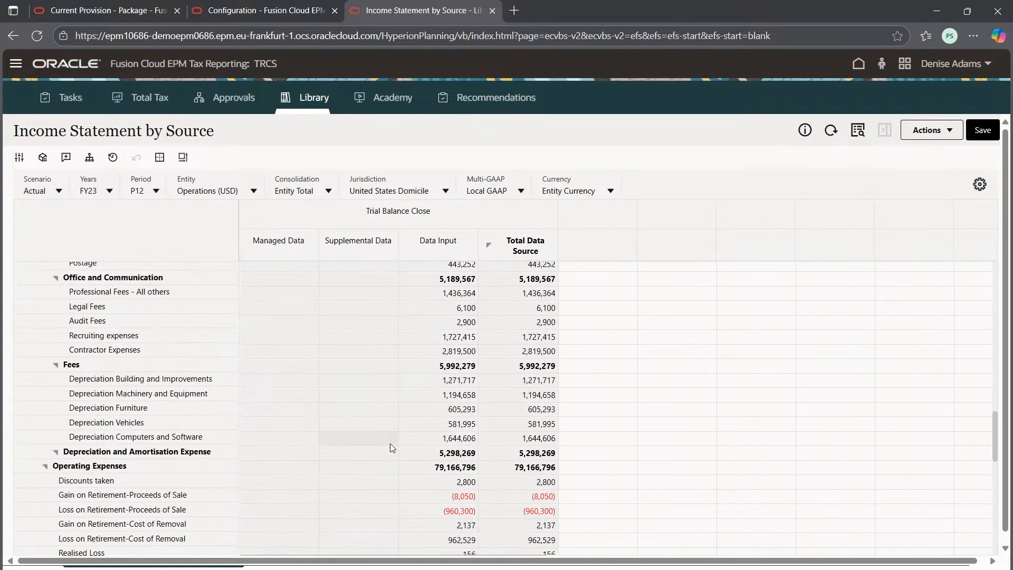
pyautogui.scroll(1, 380, 422)
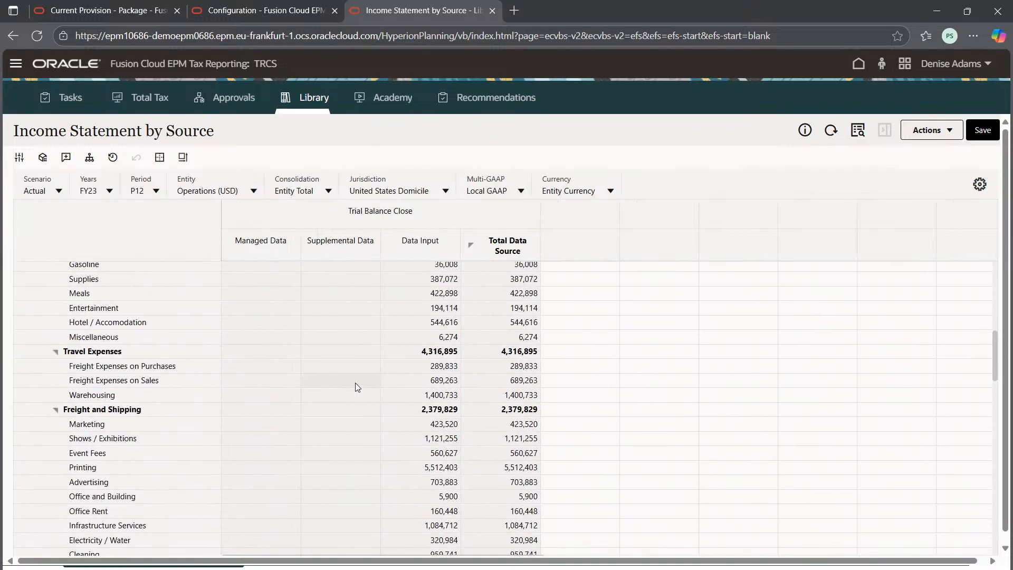
pyautogui.scroll(3, 354, 381)
pyautogui.scroll(5, 352, 363)
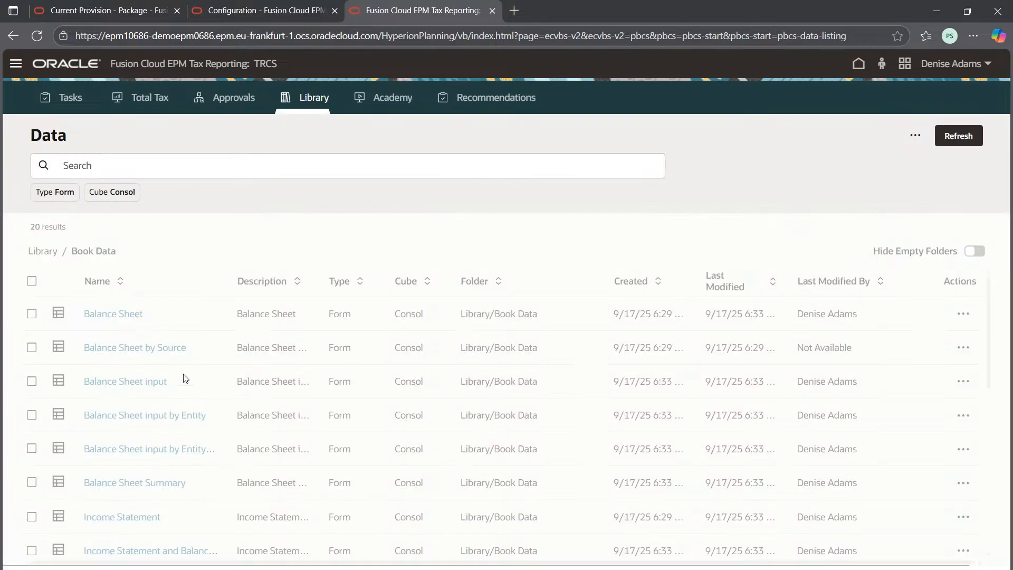
# Step: Open the Balance Sheet by Source form from Book Data and search it for "Bad dept"
pyautogui.click(141, 357)
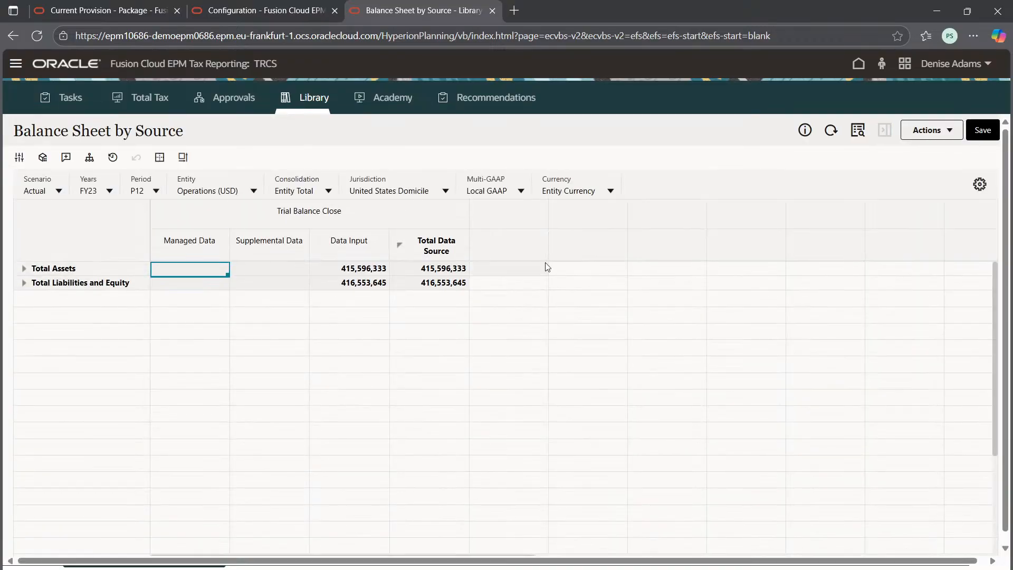
pyautogui.click(857, 131)
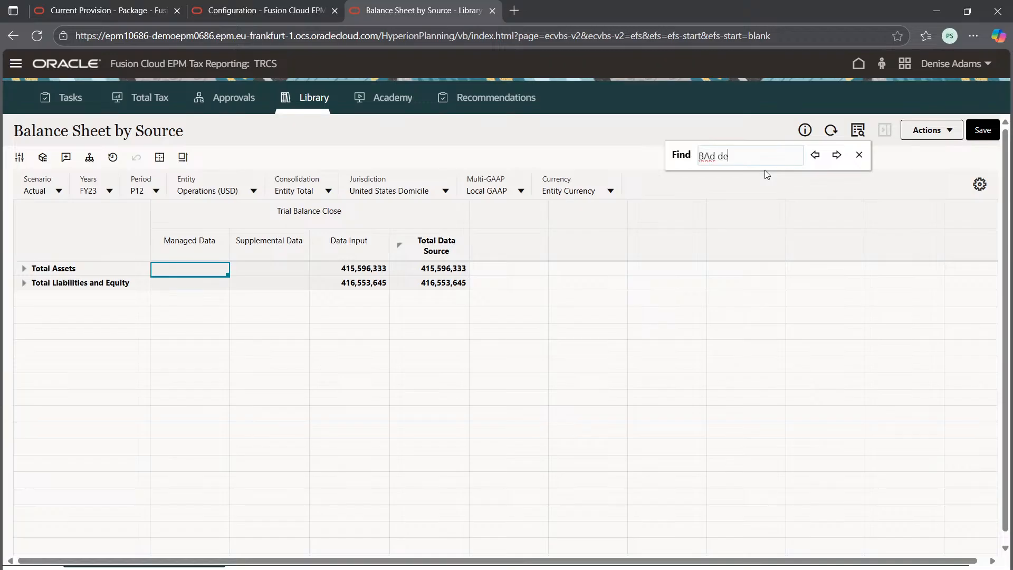
pyautogui.click(709, 155)
pyautogui.click(714, 207)
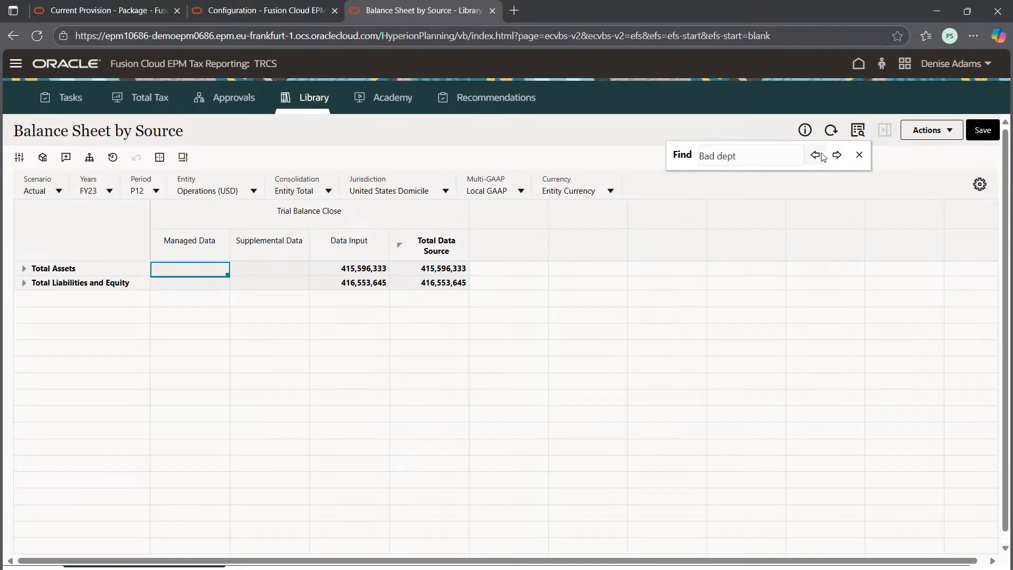
pyautogui.click(862, 159)
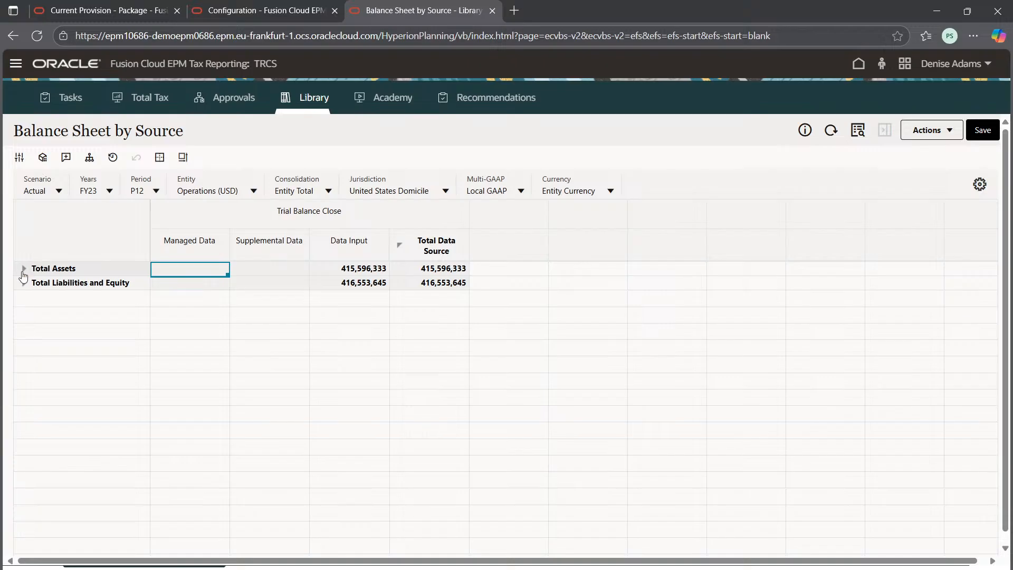
# Step: Expand Total Assets down through Current Assets to Accounts Receivables and select the Allowance for Bad Dept row
pyautogui.click(23, 269)
pyautogui.click(33, 266)
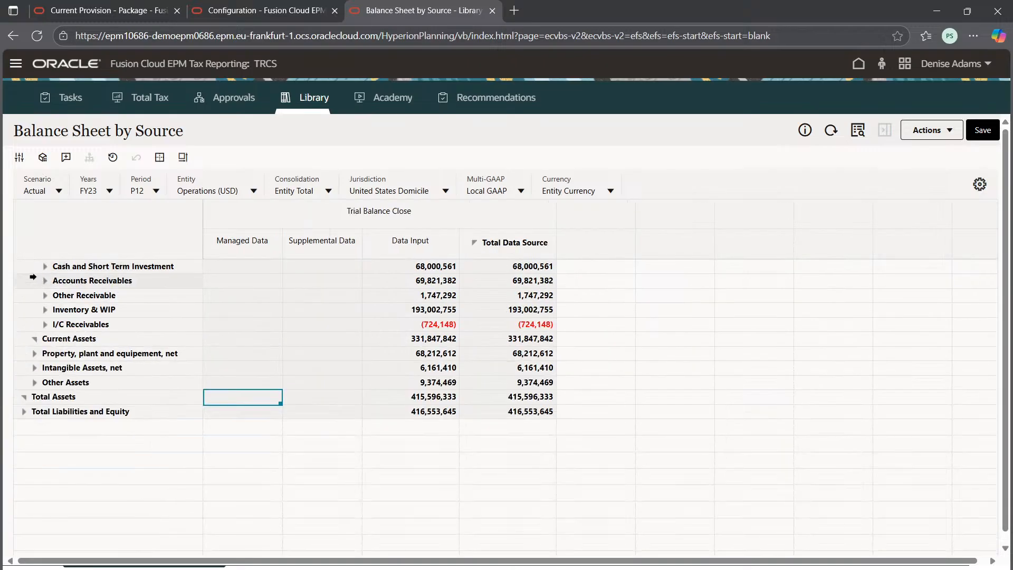
pyautogui.click(45, 266)
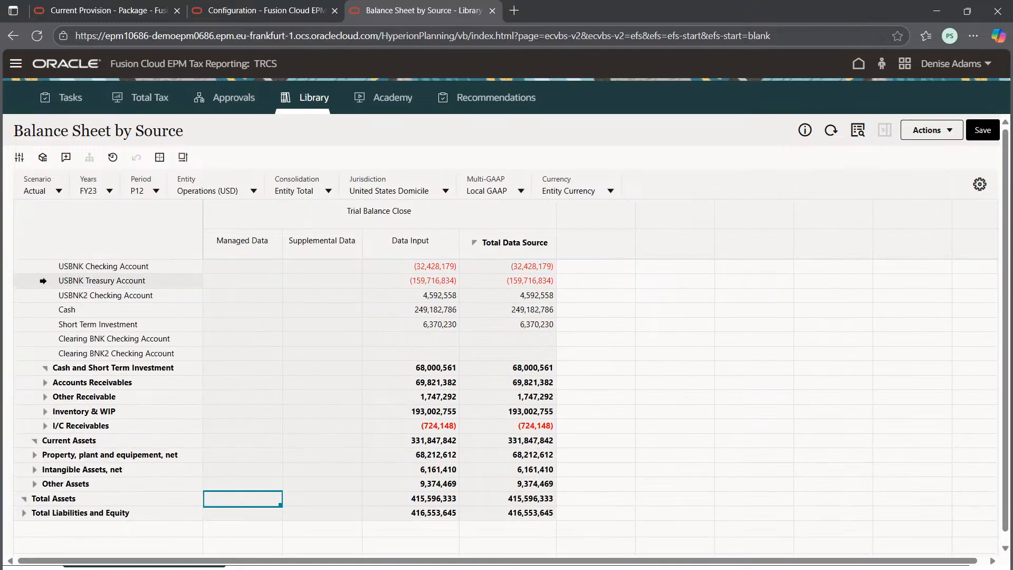
pyautogui.click(45, 383)
pyautogui.scroll(5, 461, 325)
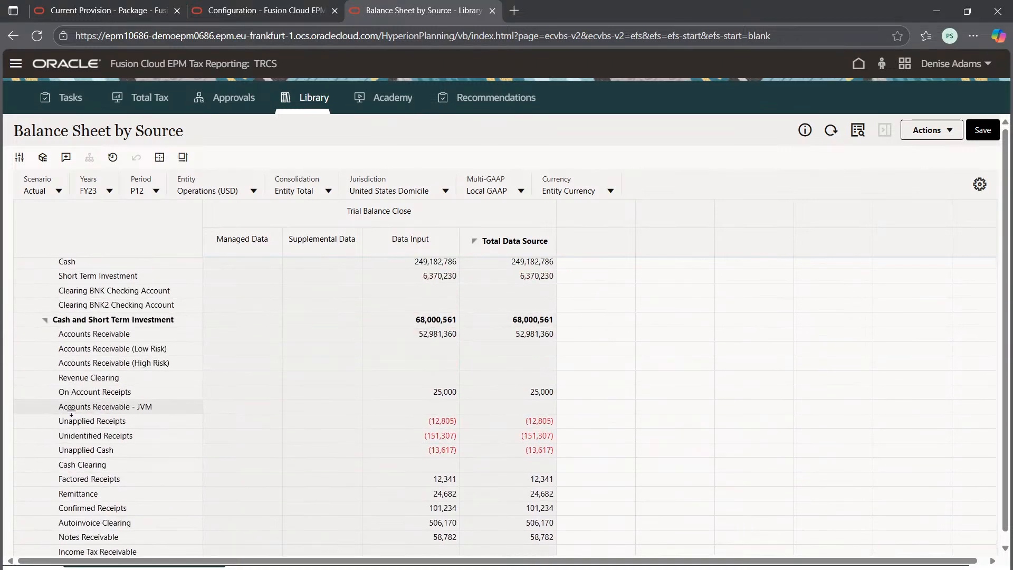
pyautogui.scroll(-5, 204, 414)
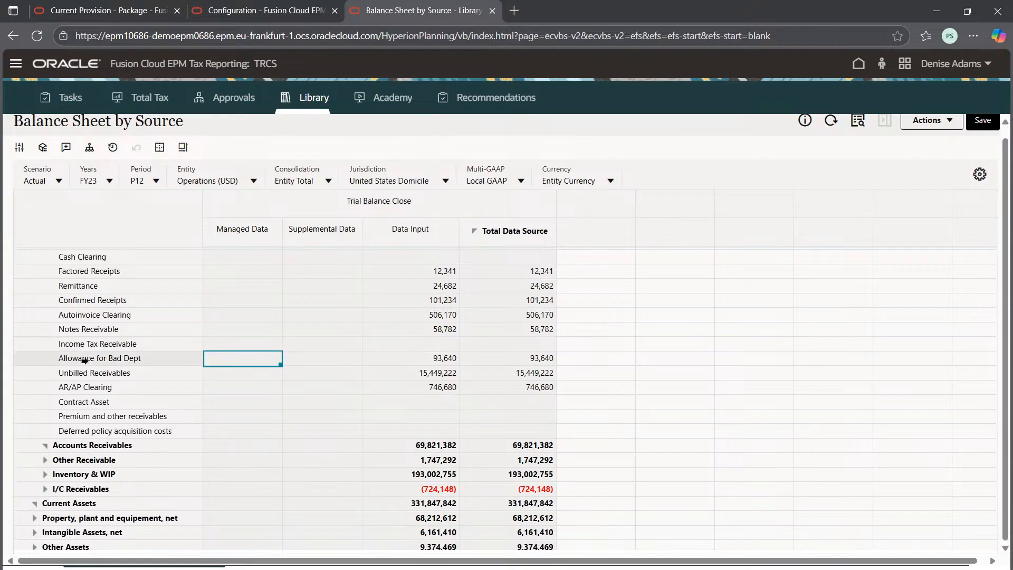
pyautogui.moveTo(86, 359); pyautogui.dragTo(153, 358)
pyautogui.click(153, 358)
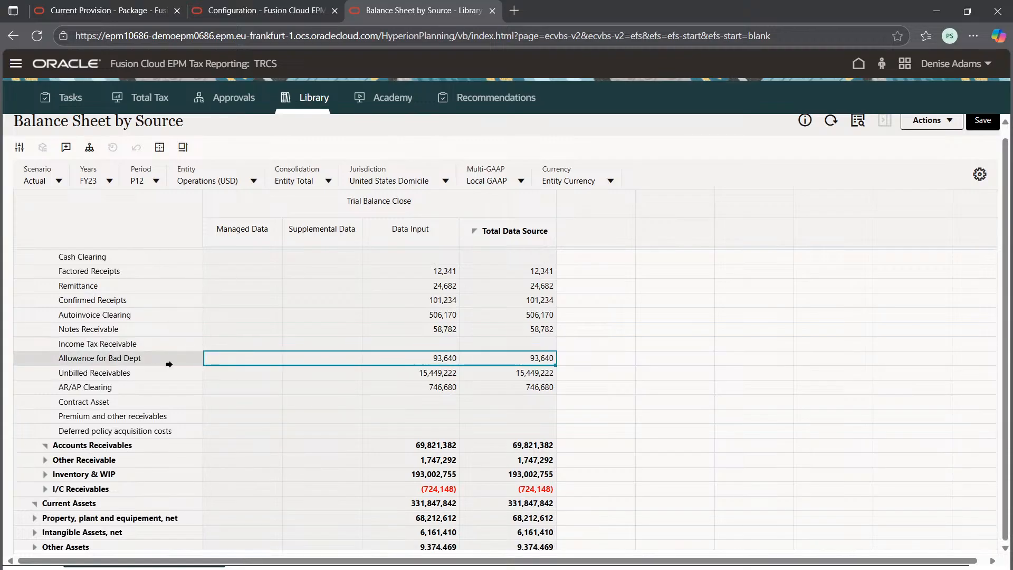
# Step: Locate and select the Bad Debts global rule row in the Configuration tab's Tax Automation Global form
pyautogui.click(205, 5)
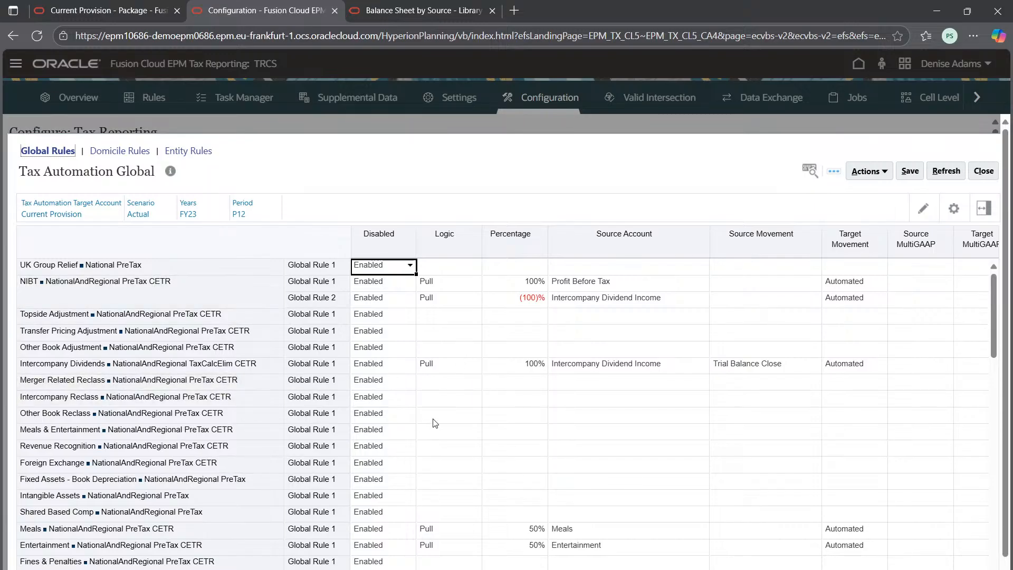
pyautogui.scroll(-7, 434, 420)
pyautogui.scroll(-3, 490, 441)
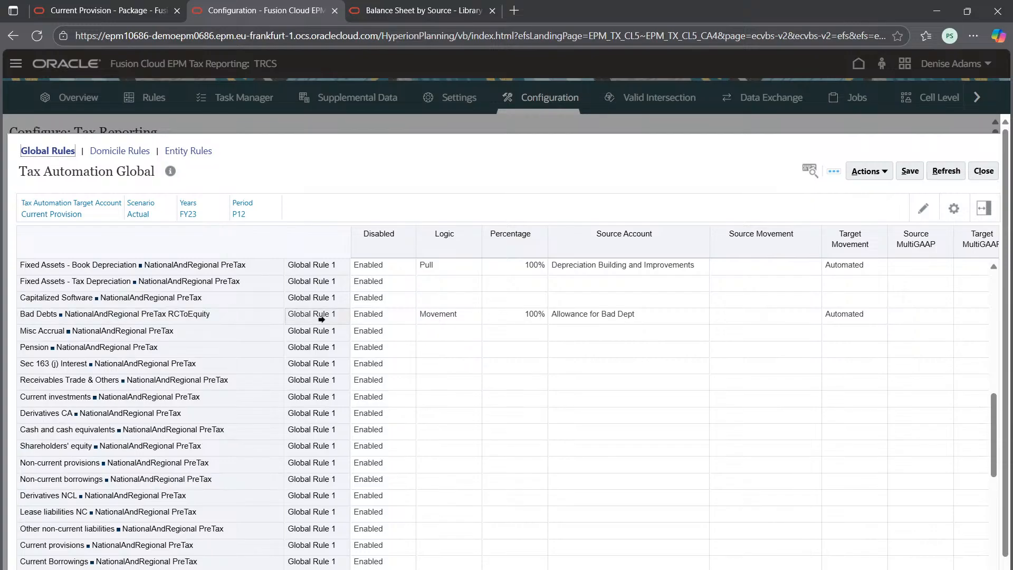
pyautogui.click(180, 313)
# Step: In the Current Provision tab, expand Total Temporary Differences (Stat to Tax) and select the Bad Debts row
pyautogui.click(79, 4)
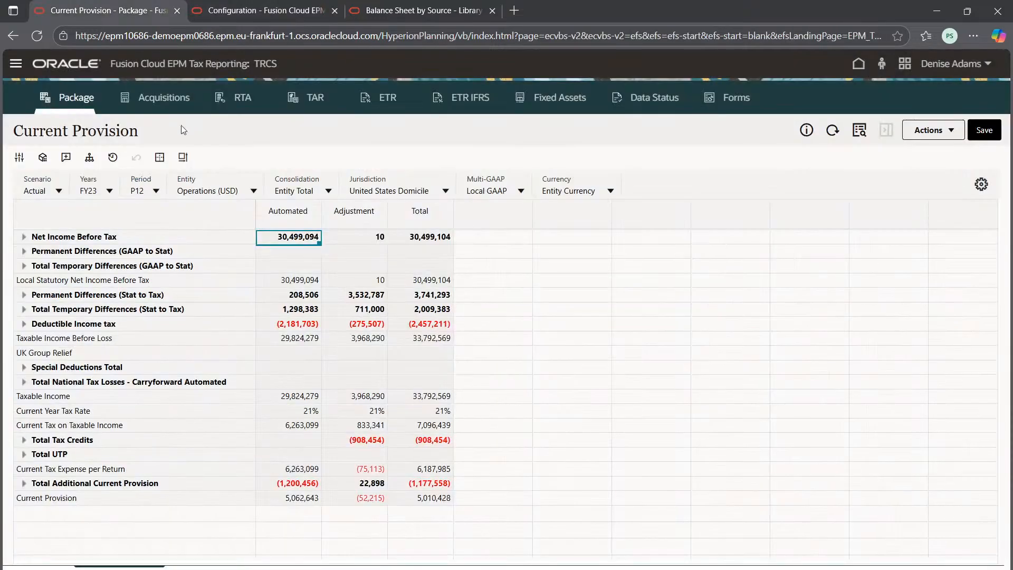
pyautogui.click(24, 309)
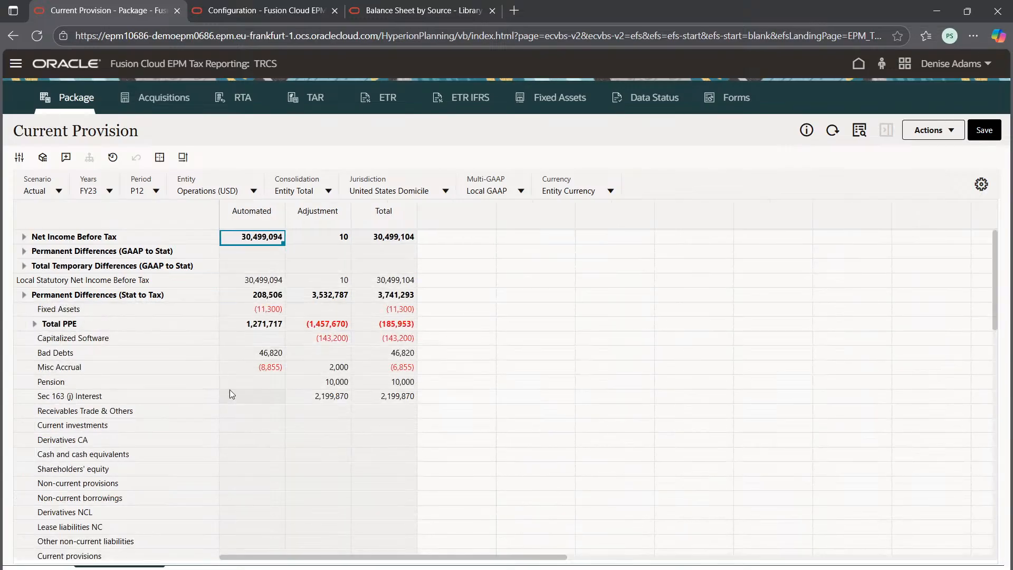
pyautogui.click(126, 351)
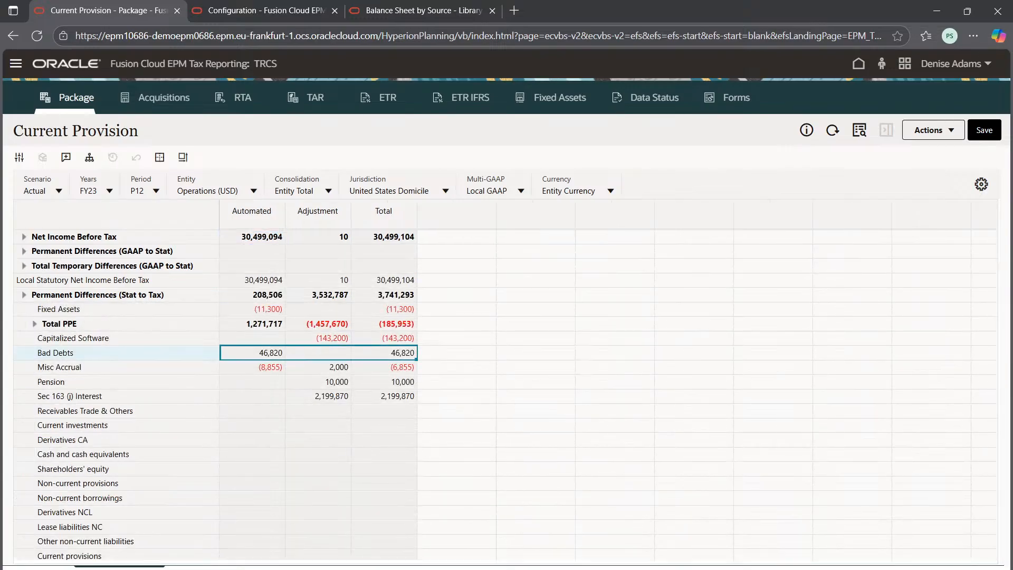
# Step: Compare the Bad Debts provision amount with its Tax Automation rule and the Allowance for Bad Dept balance across the three browser tabs
pyautogui.click(311, 7)
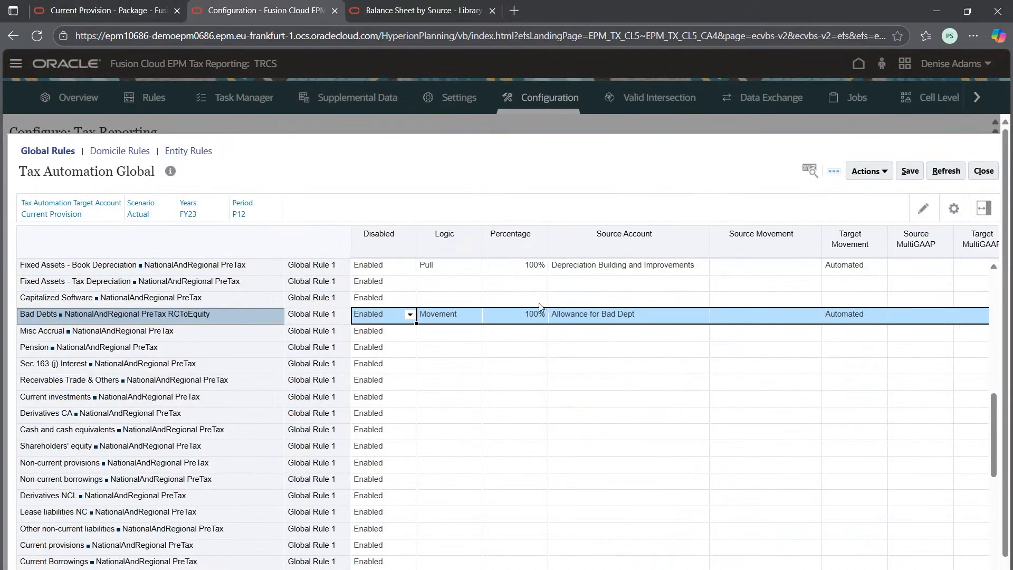
pyautogui.click(465, 6)
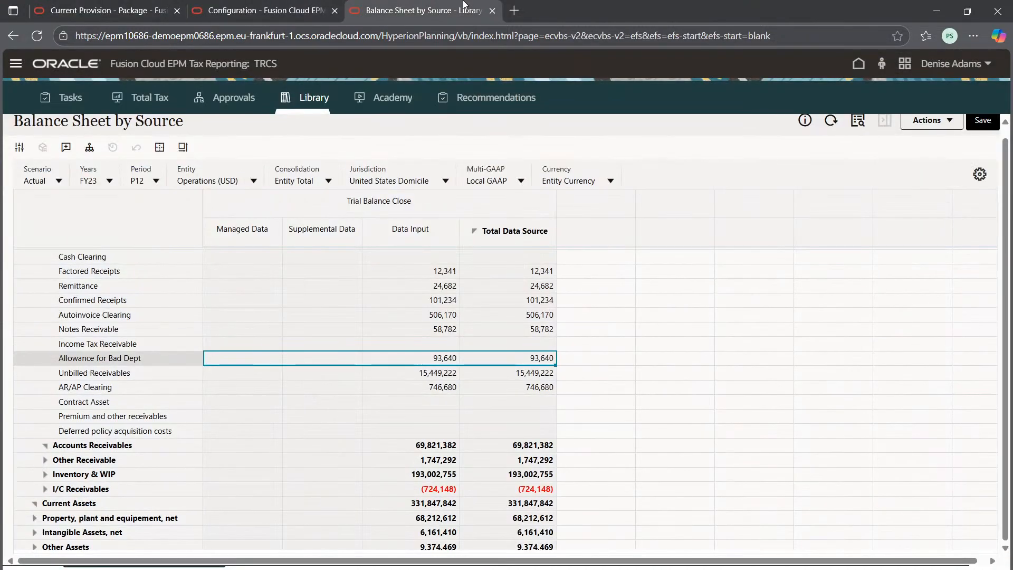
pyautogui.click(116, 6)
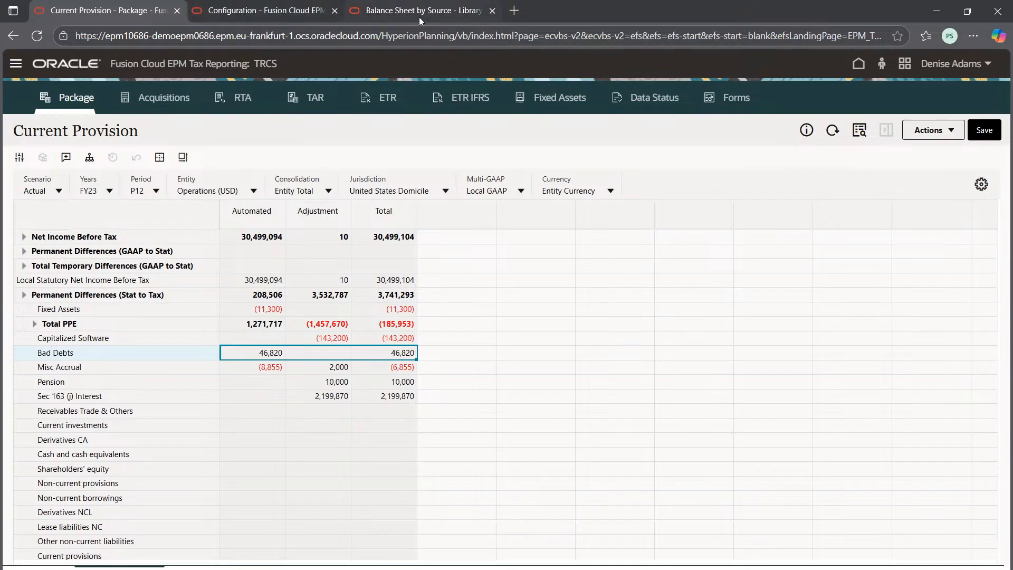
pyautogui.click(435, 14)
pyautogui.click(158, 7)
pyautogui.click(318, 366)
pyautogui.rightClick(318, 367)
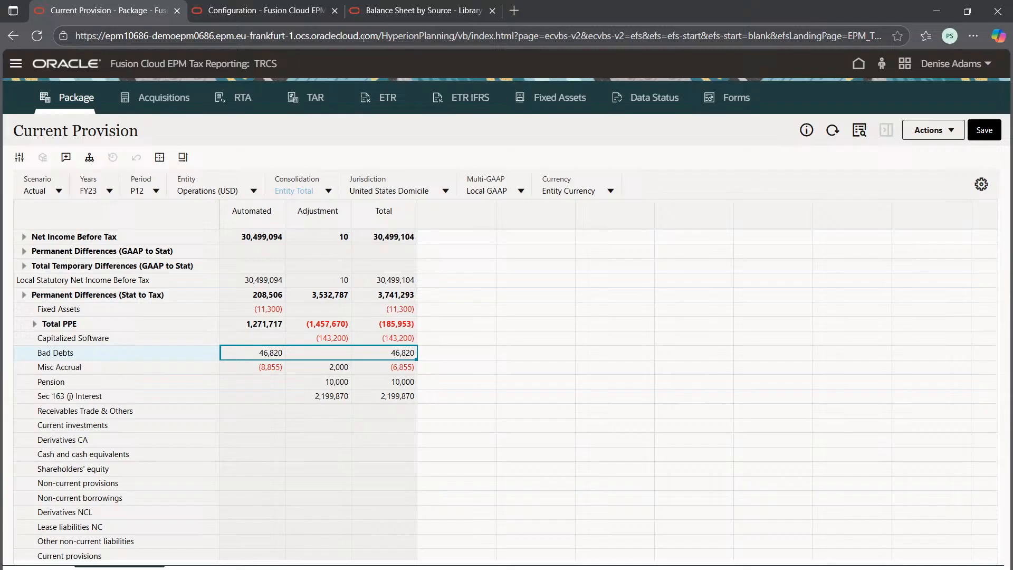
pyautogui.click(446, 8)
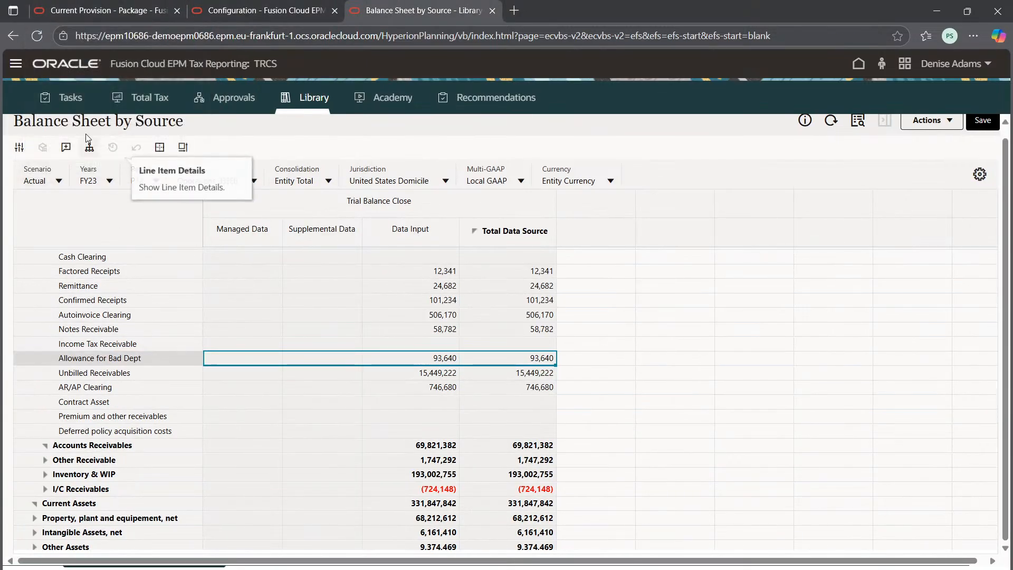
pyautogui.click(204, 5)
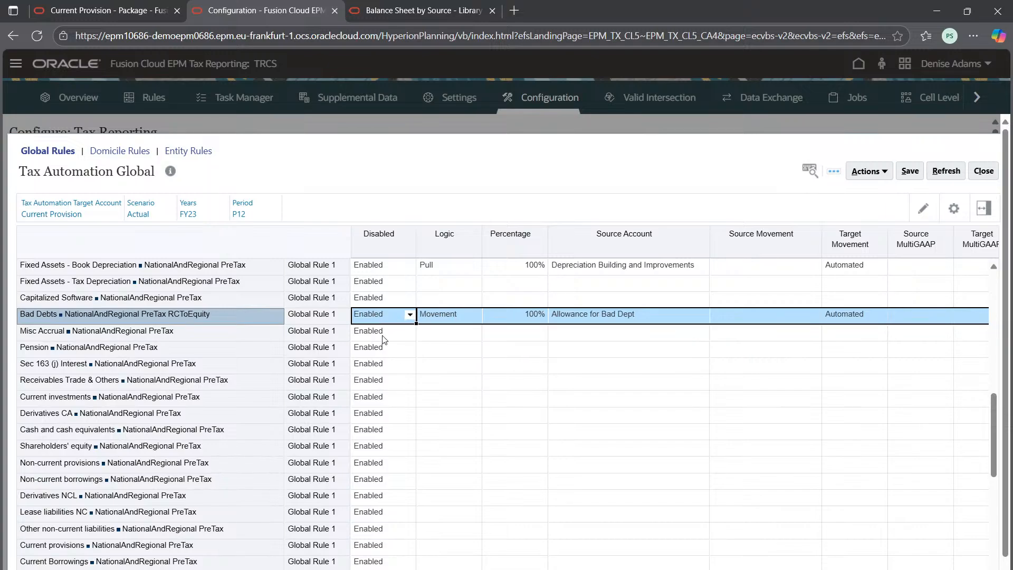
pyautogui.click(156, 10)
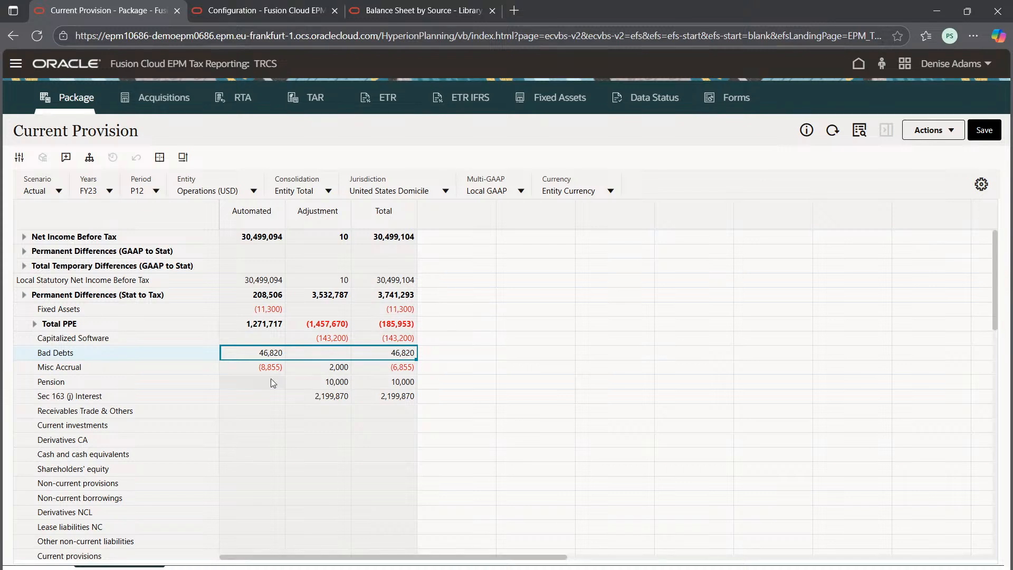
pyautogui.click(411, 10)
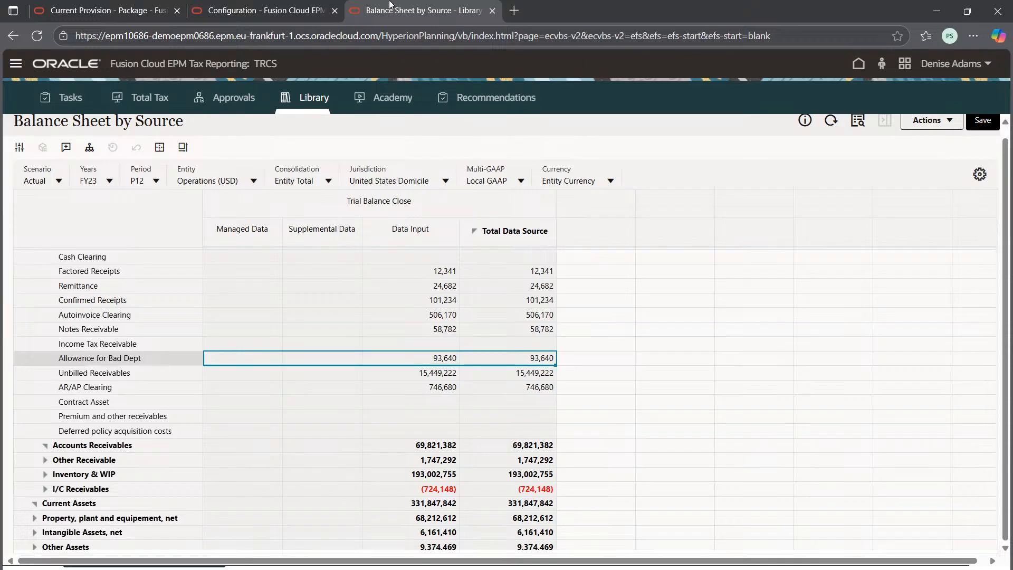
pyautogui.click(255, 5)
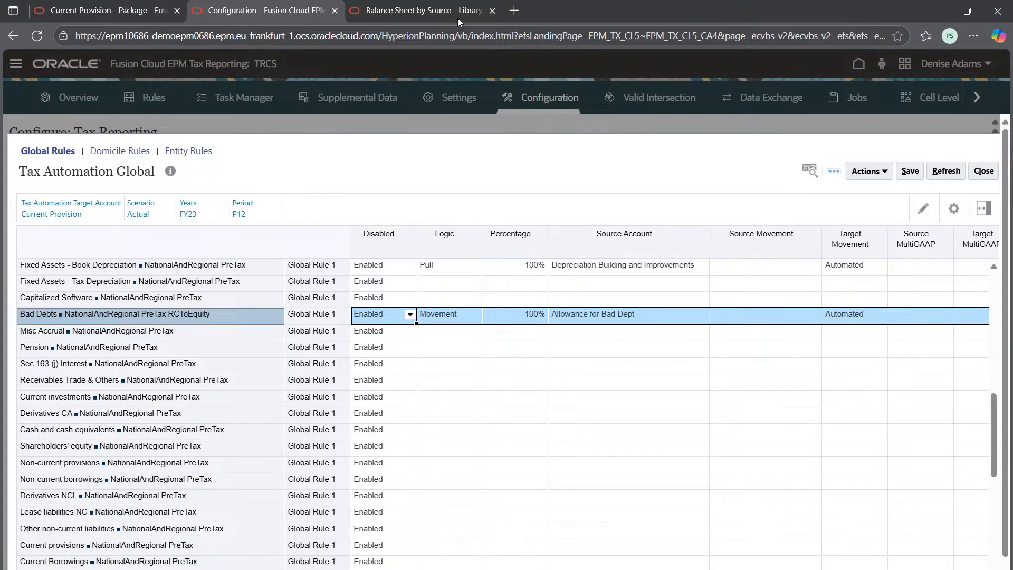
# Step: Close the Configuration and Balance Sheet browser tabs and open the Automated Trace form from the automated Bad Debts amount
pyautogui.click(334, 10)
pyautogui.click(333, 11)
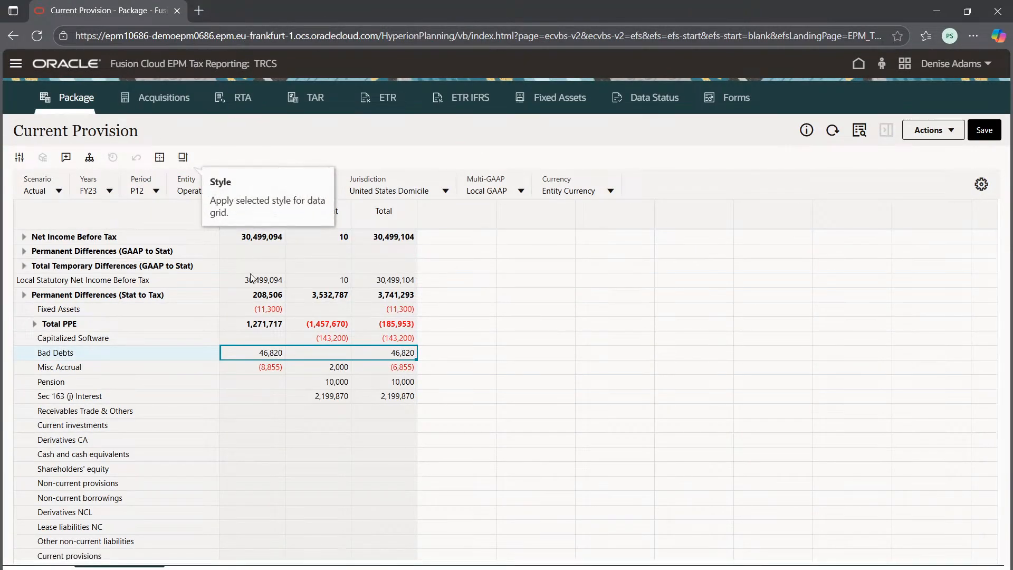
pyautogui.rightClick(259, 357)
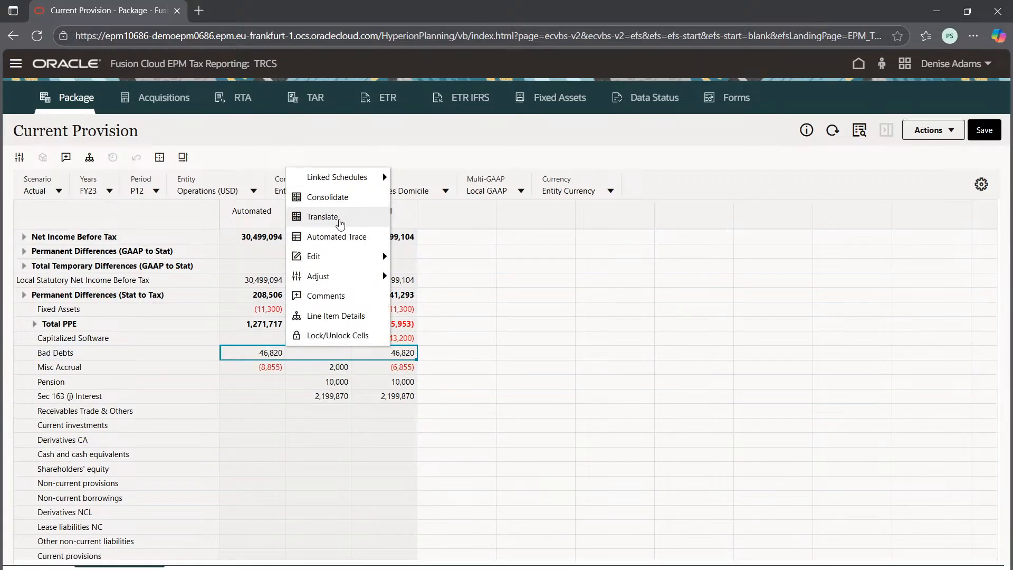
pyautogui.click(340, 241)
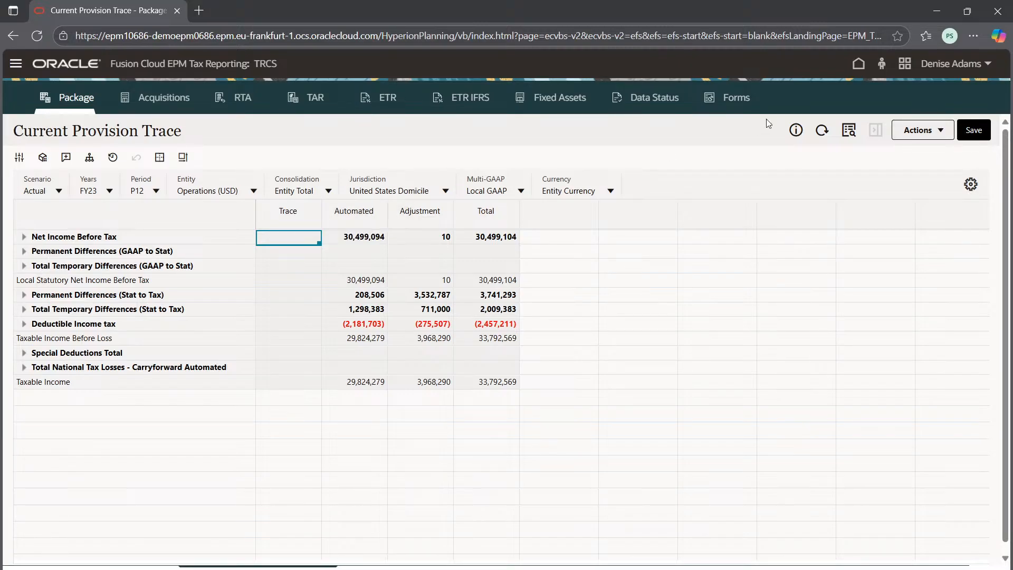
# Step: Launch the Force Consolidate rule for entity LE101, scenario Actual, period P12 and year FY23
pyautogui.click(916, 130)
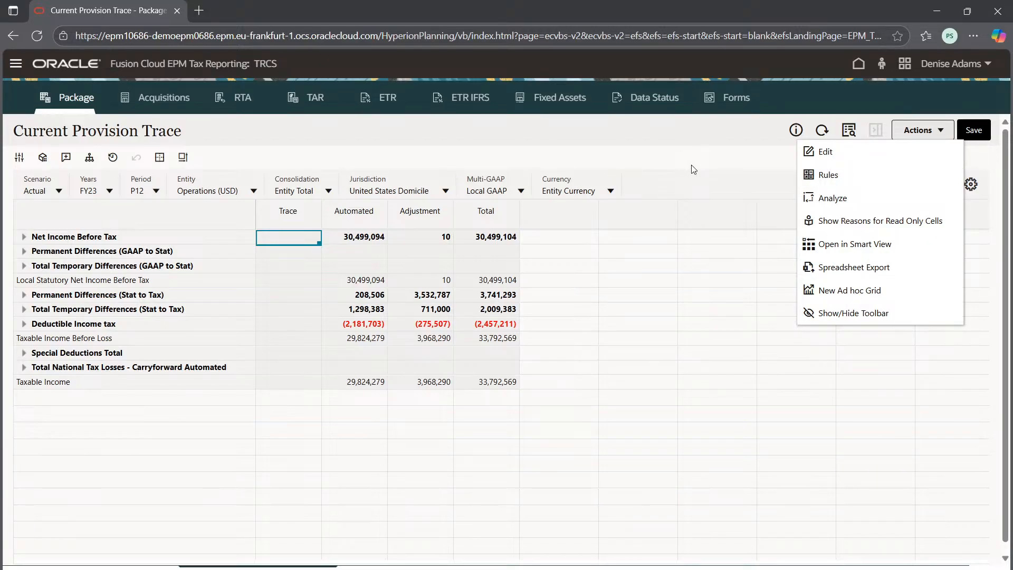
pyautogui.click(815, 176)
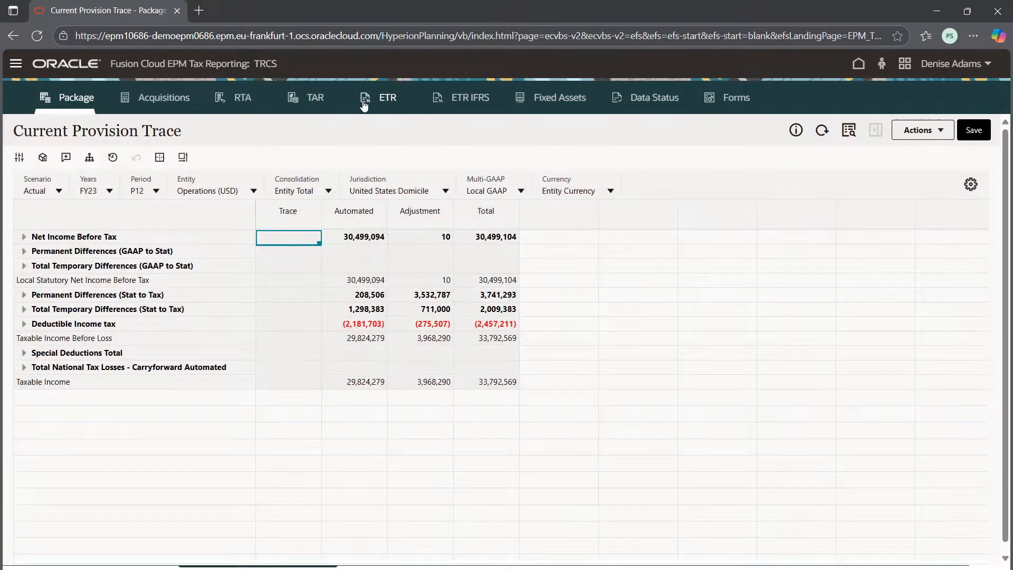
pyautogui.click(788, 212)
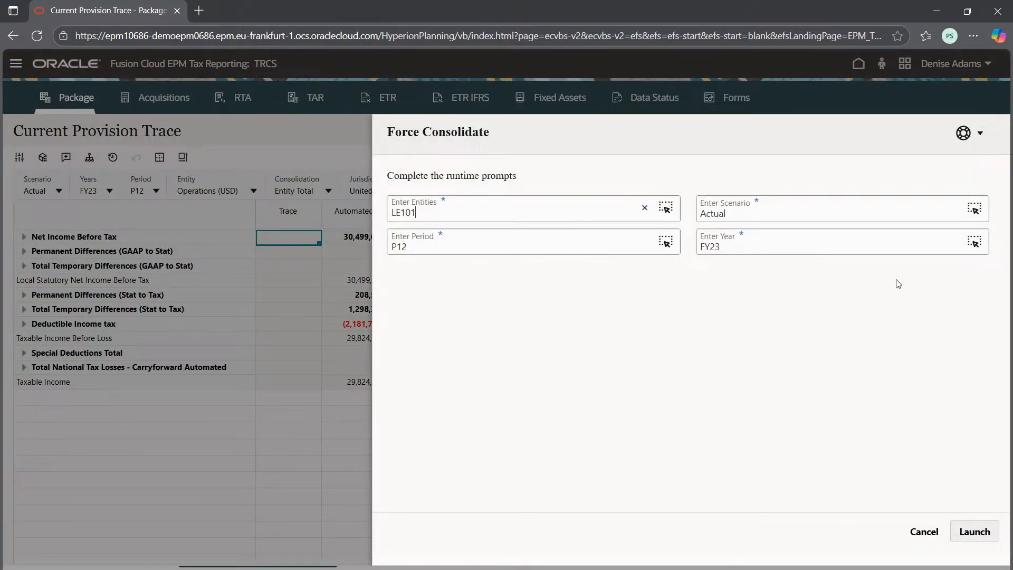
pyautogui.click(974, 531)
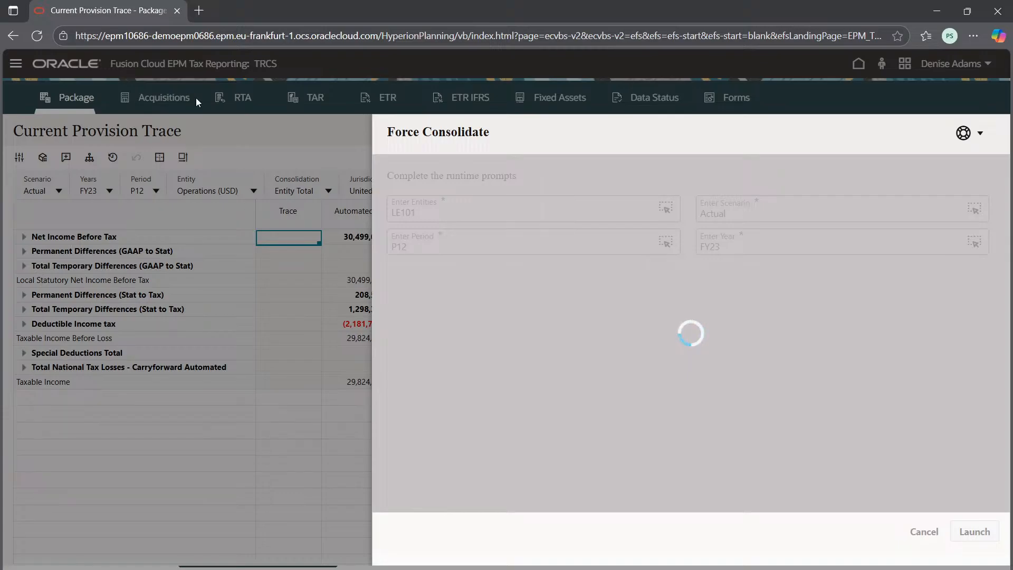
# Step: Duplicate the Current Provision Trace browser tab and bring the copy to the front once its home page has loaded
pyautogui.rightClick(128, 11)
pyautogui.click(185, 78)
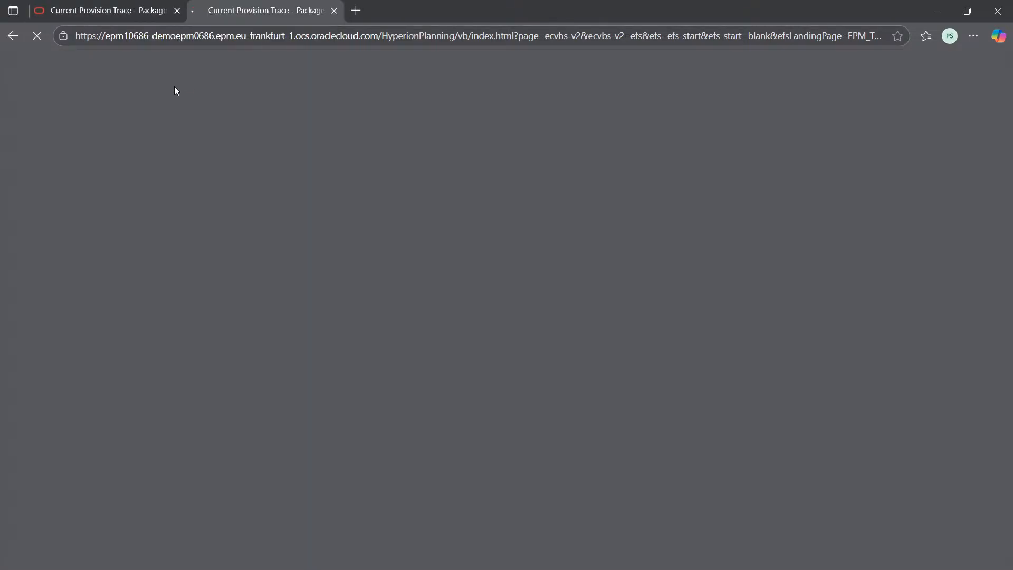
pyautogui.click(111, 7)
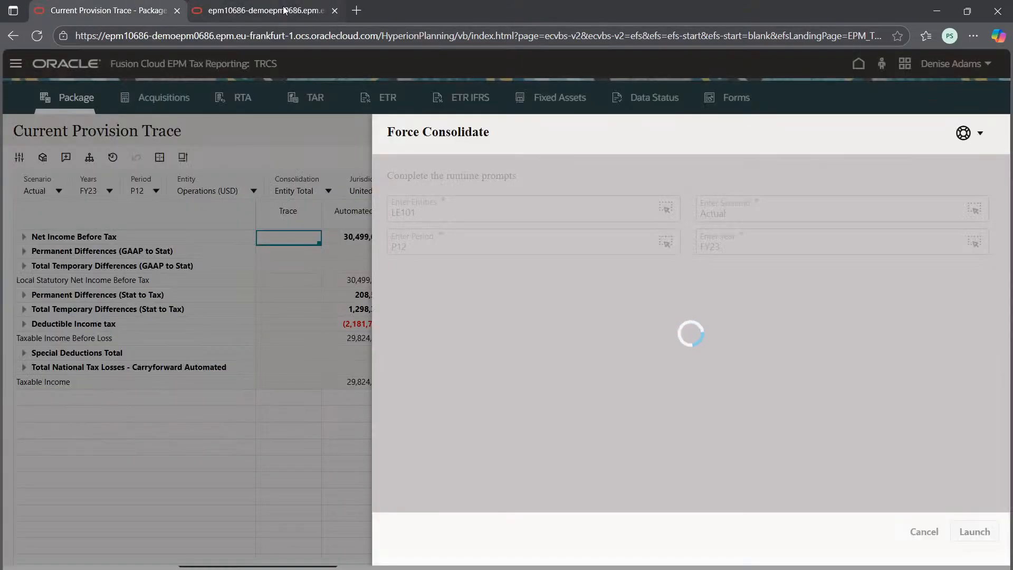
pyautogui.click(246, 5)
pyautogui.click(152, 4)
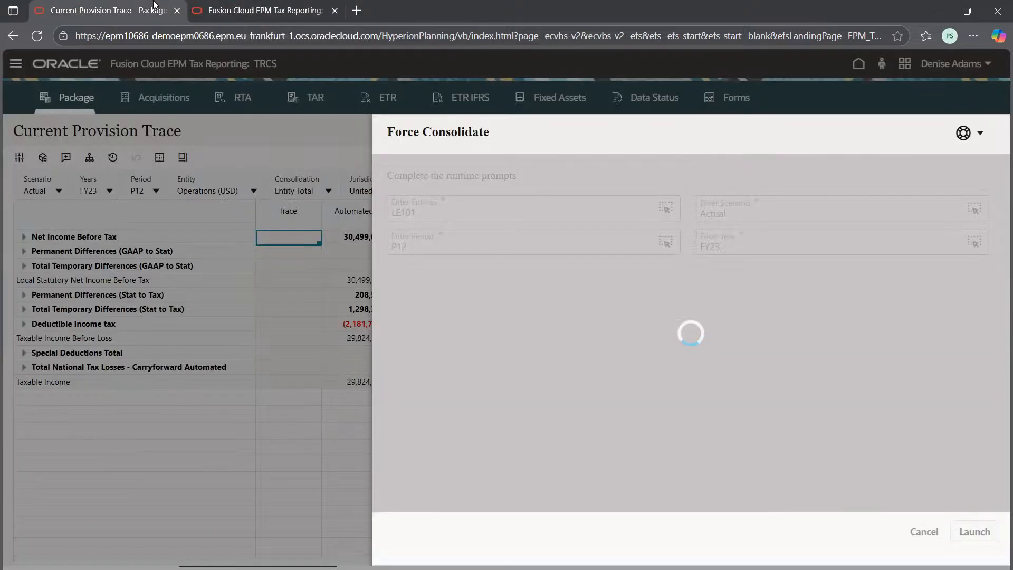
pyautogui.click(247, 7)
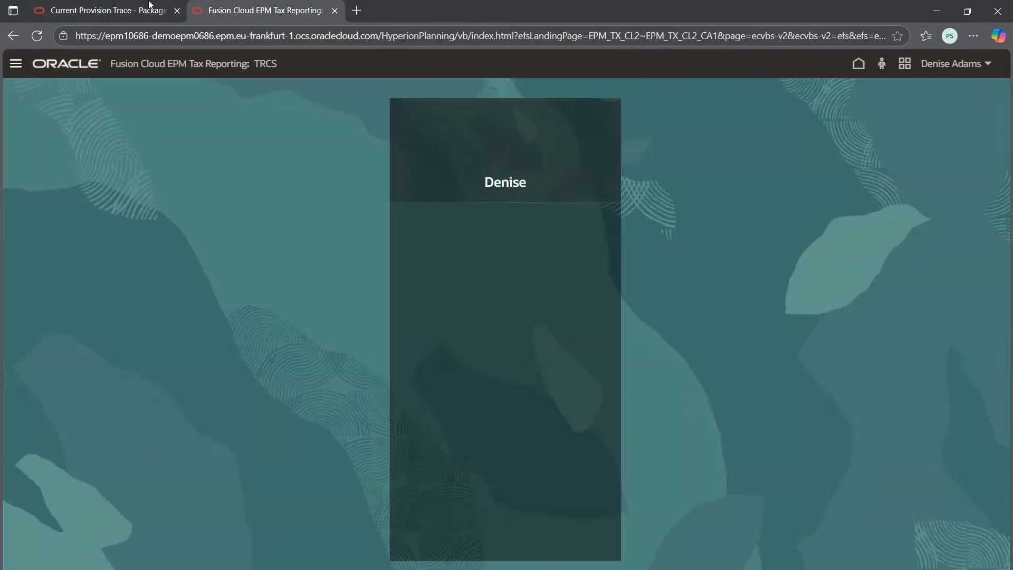
pyautogui.click(145, 4)
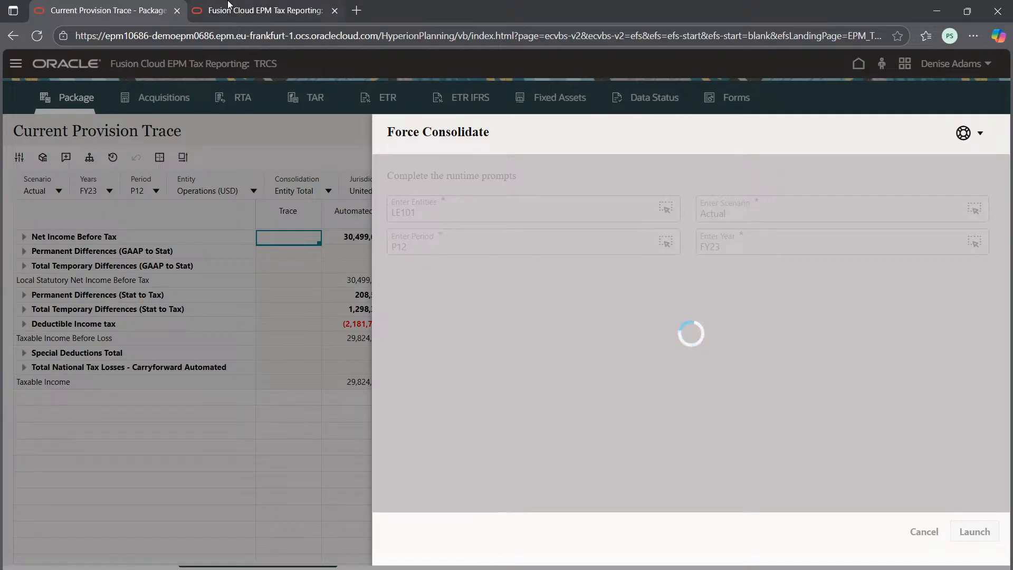
pyautogui.moveTo(232, 5)
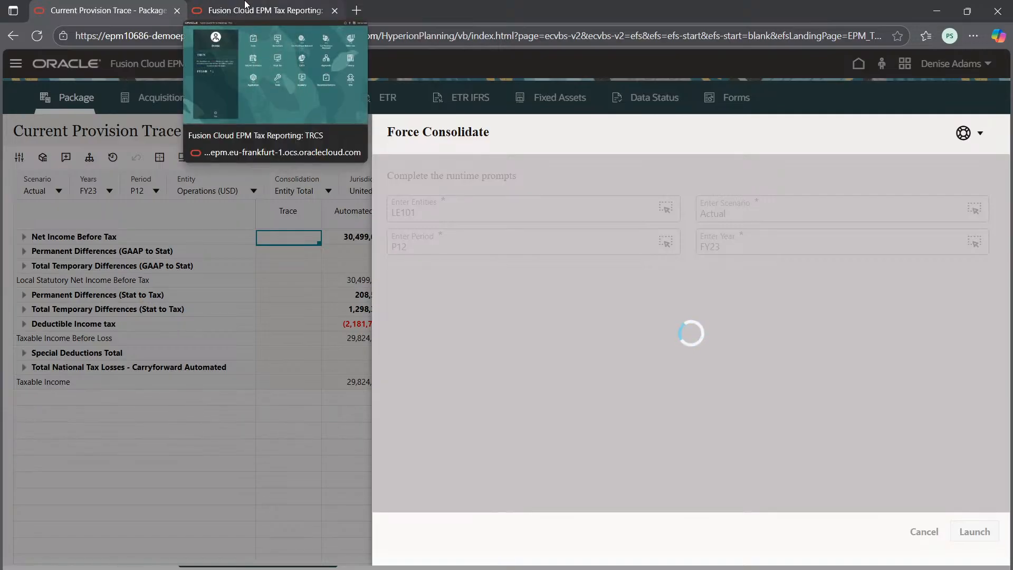
pyautogui.click(245, 6)
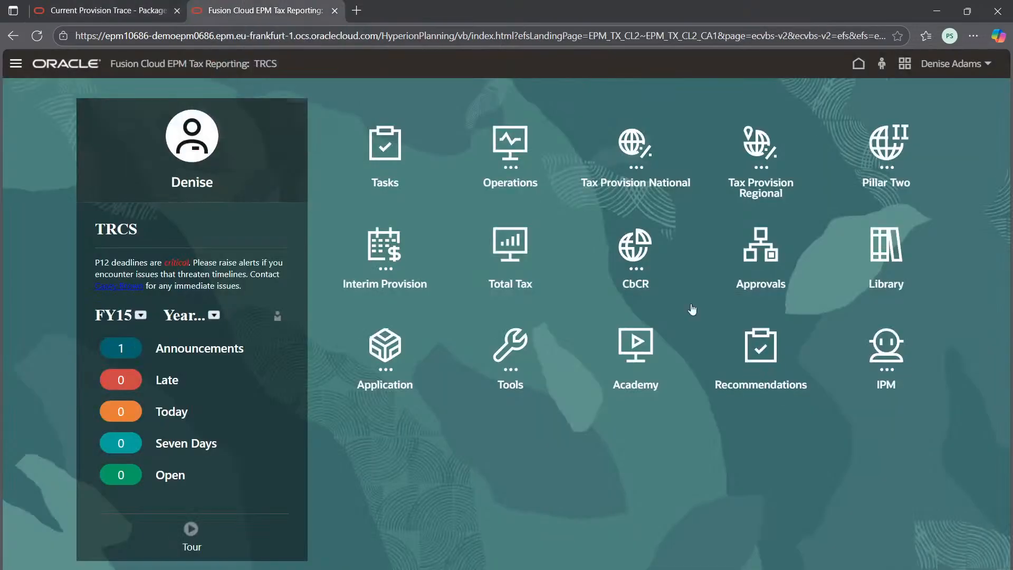
# Step: Open the application's Jobs page in the second browser tab and refresh the list to check the Force Consolidate job
pyautogui.click(385, 351)
pyautogui.click(591, 517)
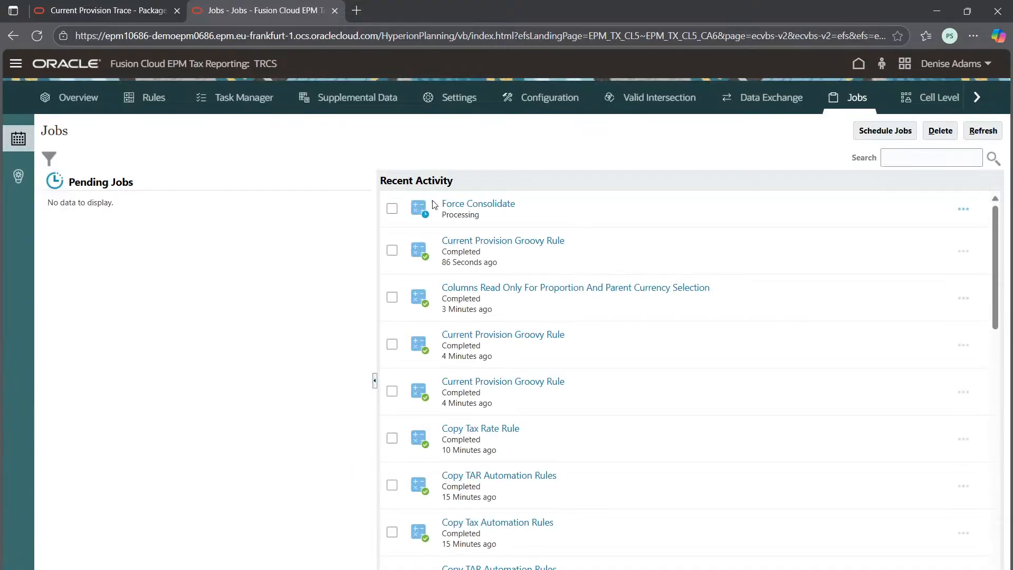
pyautogui.click(981, 130)
pyautogui.hotkey('ctrl', 'Tab')
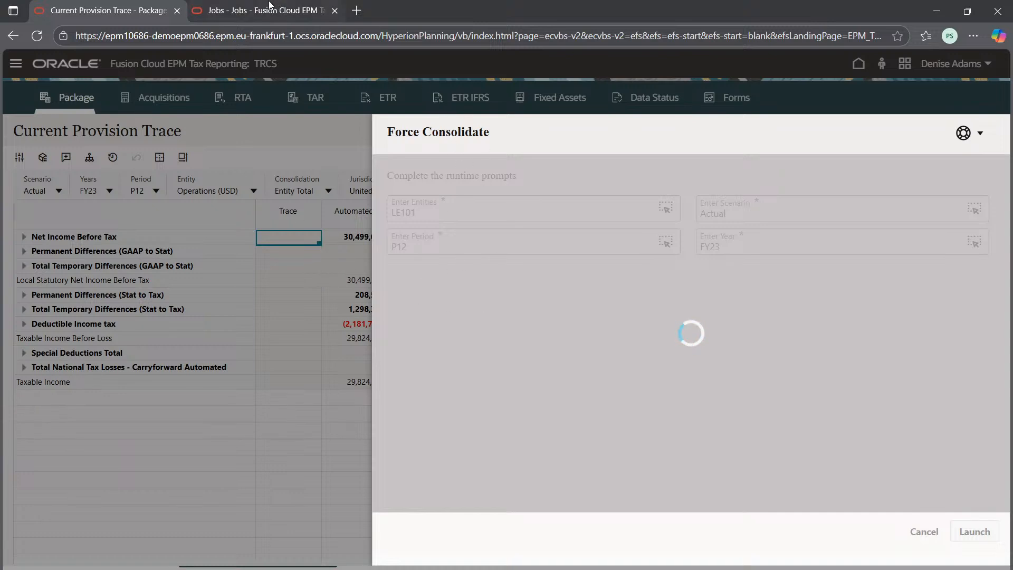
pyautogui.click(267, 9)
pyautogui.click(978, 134)
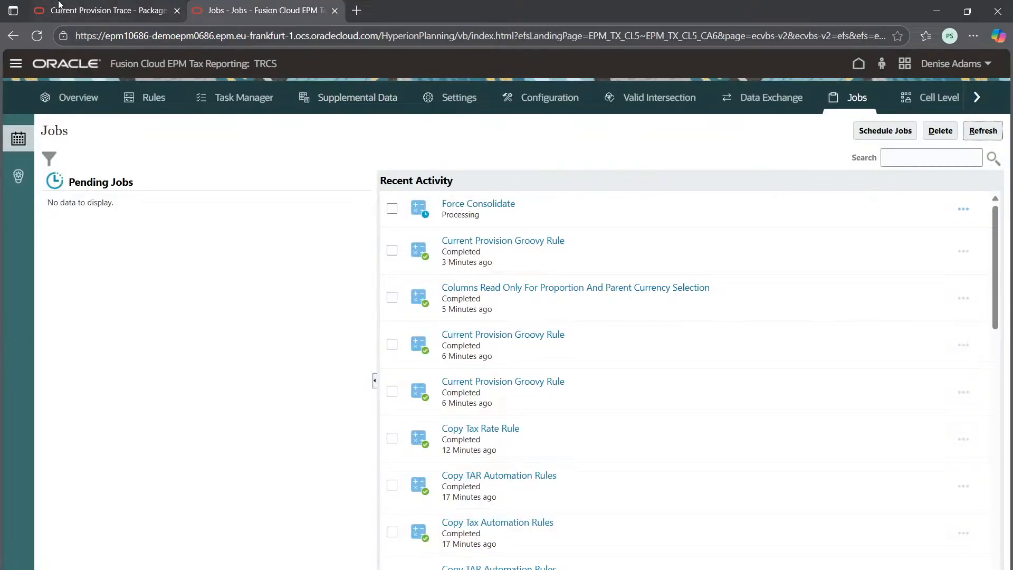
# Step: Recheck the Force Consolidate job in the refreshed Jobs list and dismiss the information message on the Current Provision Trace form
pyautogui.click(60, 7)
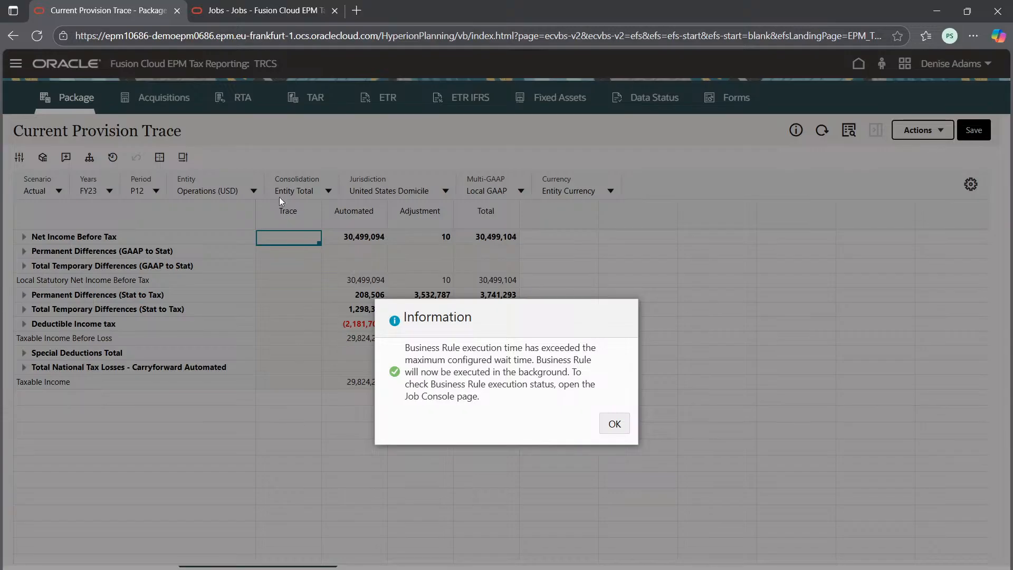
pyautogui.click(251, 10)
pyautogui.click(982, 131)
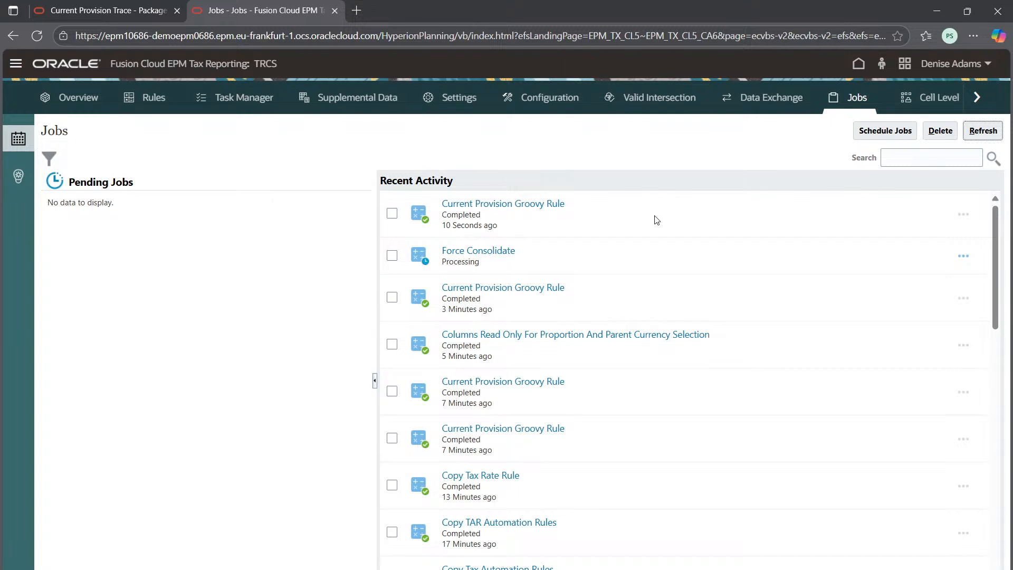
pyautogui.click(993, 132)
pyautogui.click(84, 9)
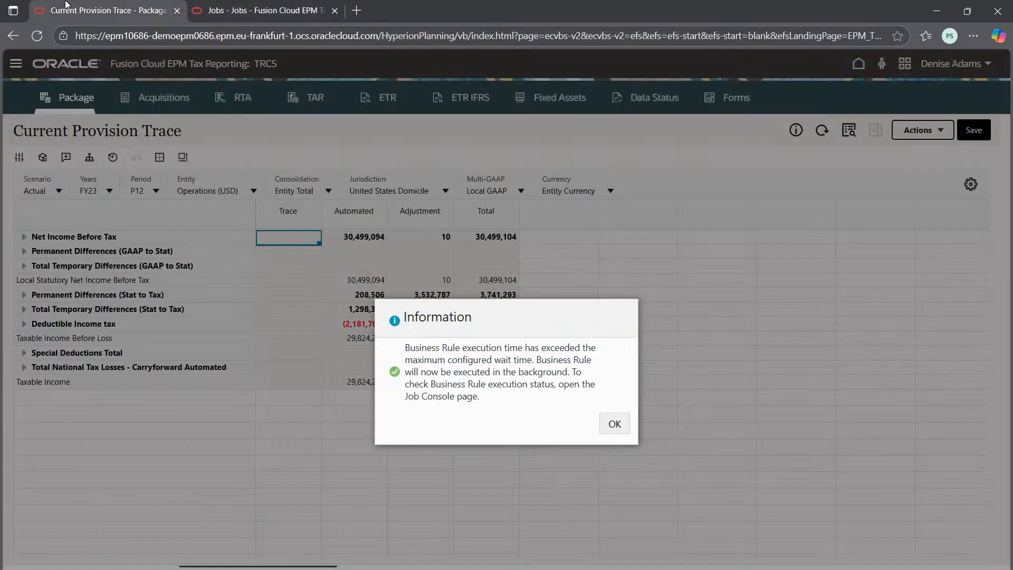
pyautogui.click(614, 425)
# Step: Keep monitoring the Force Consolidate job in the refreshed Jobs list, switching back to the Current Provision Trace form in between
pyautogui.click(288, 280)
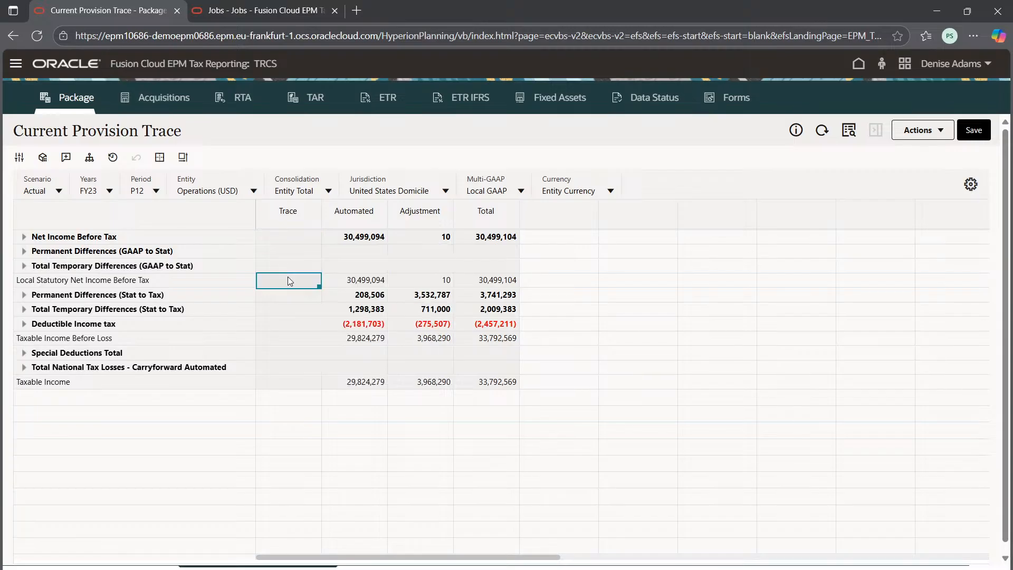
pyautogui.rightClick(289, 280)
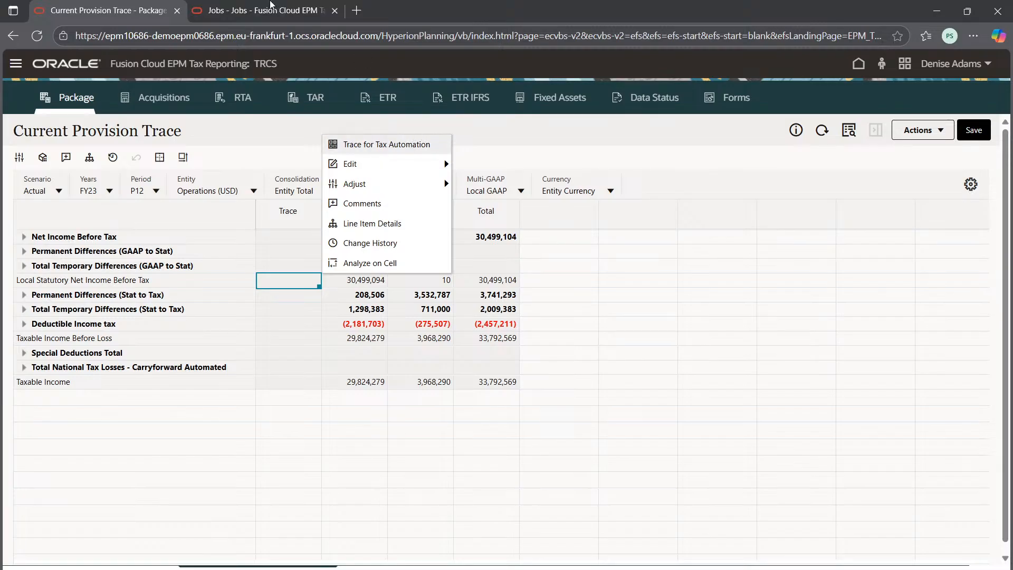
pyautogui.click(270, 5)
pyautogui.click(977, 132)
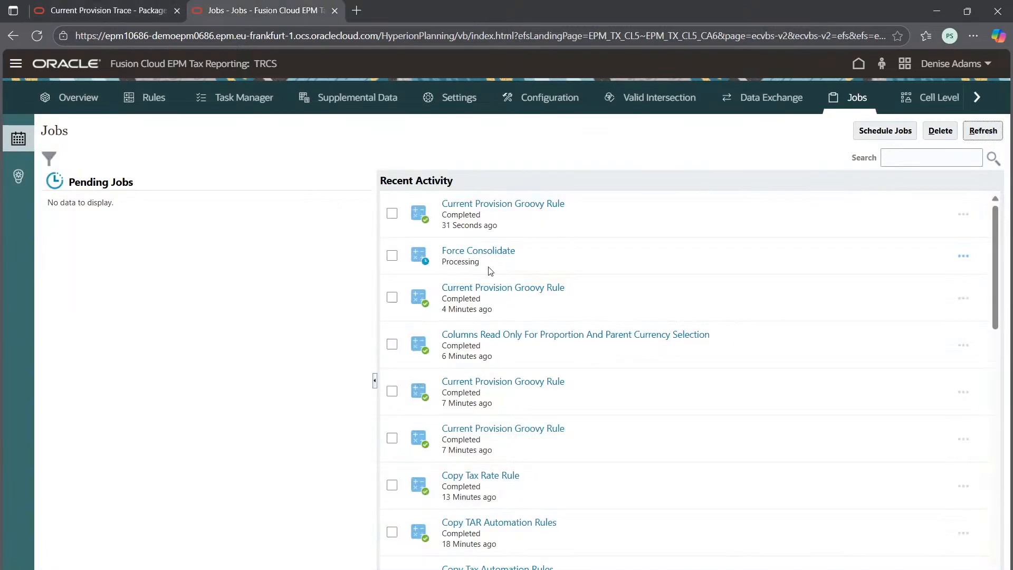
pyautogui.click(995, 134)
pyautogui.click(982, 131)
pyautogui.click(980, 138)
pyautogui.click(104, 6)
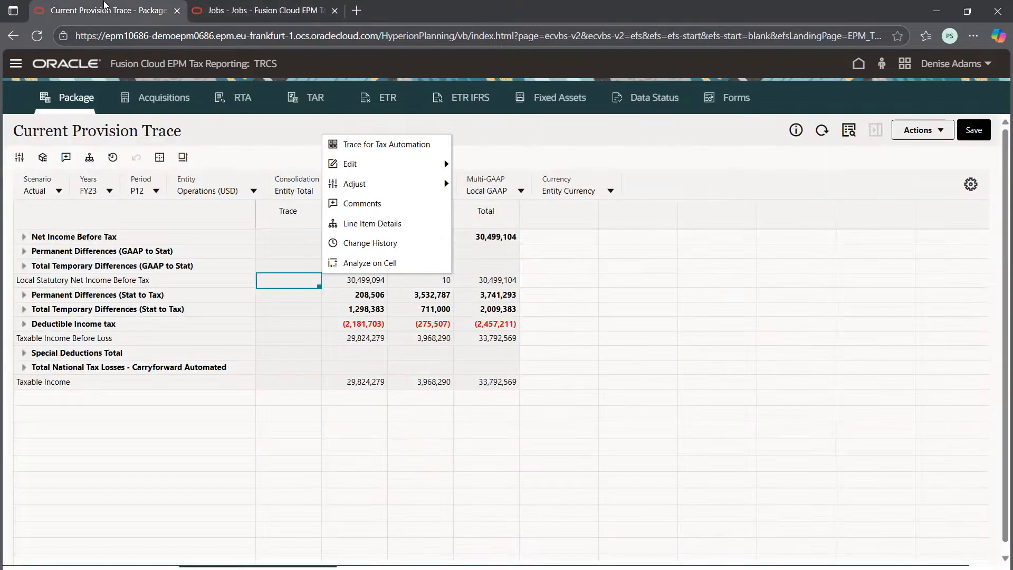
pyautogui.click(622, 369)
pyautogui.click(414, 442)
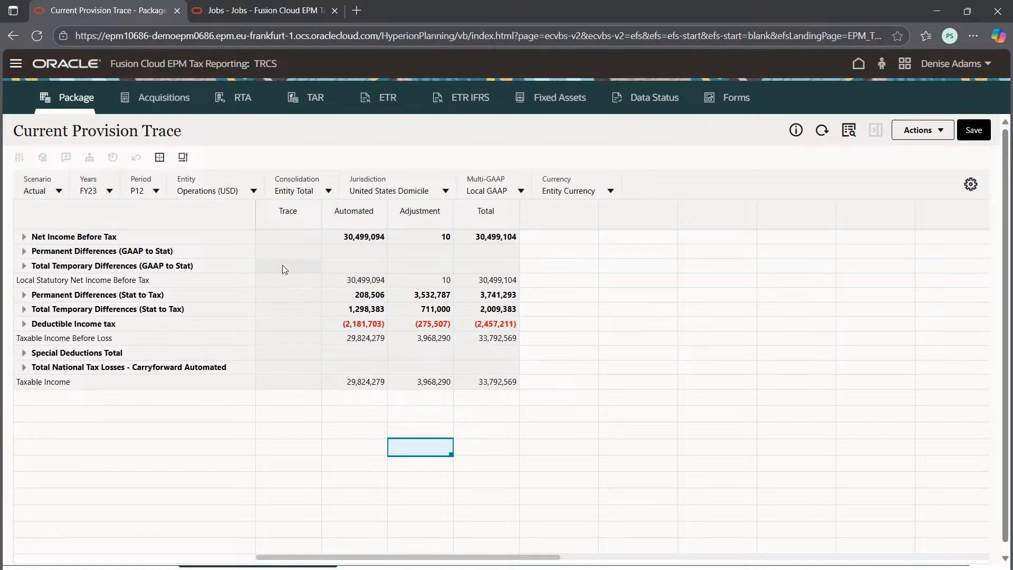
pyautogui.click(224, 4)
pyautogui.click(978, 133)
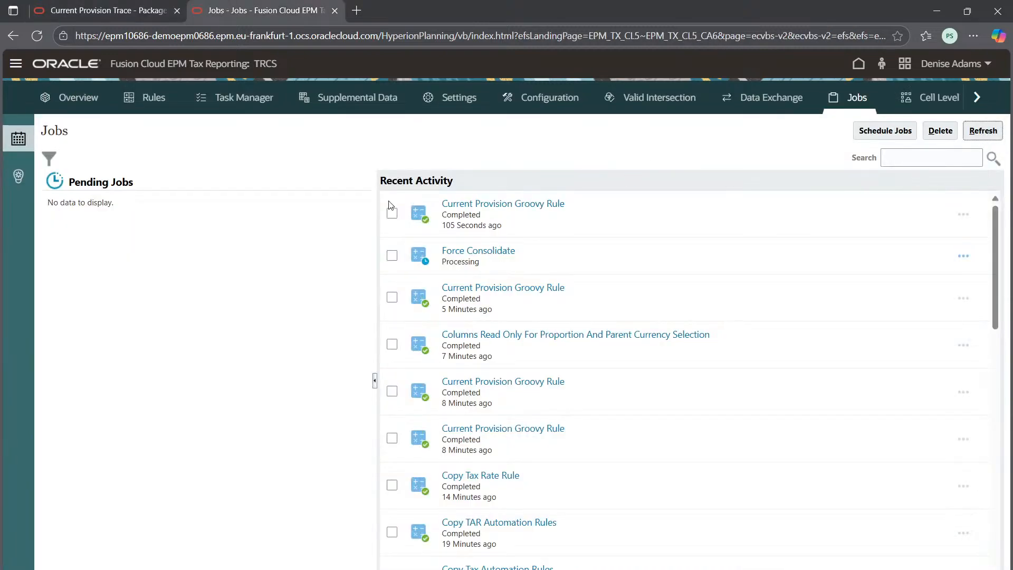
# Step: Launch Trace for Tax Automation from the Current Provision Trace form for entity [North America].[LE101], scenario Actual, period P12 and year FY23
pyautogui.click(120, 8)
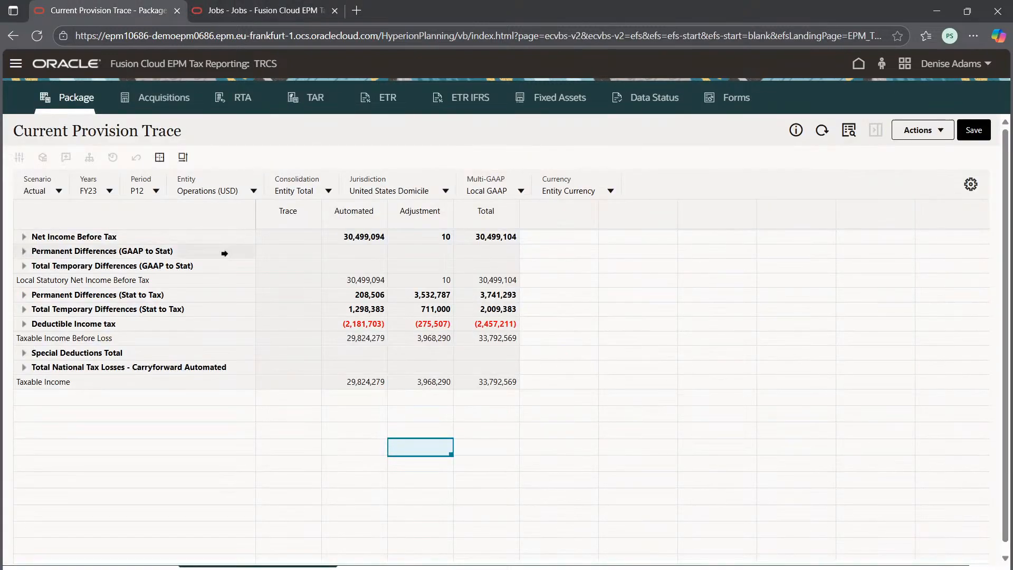
pyautogui.rightClick(280, 308)
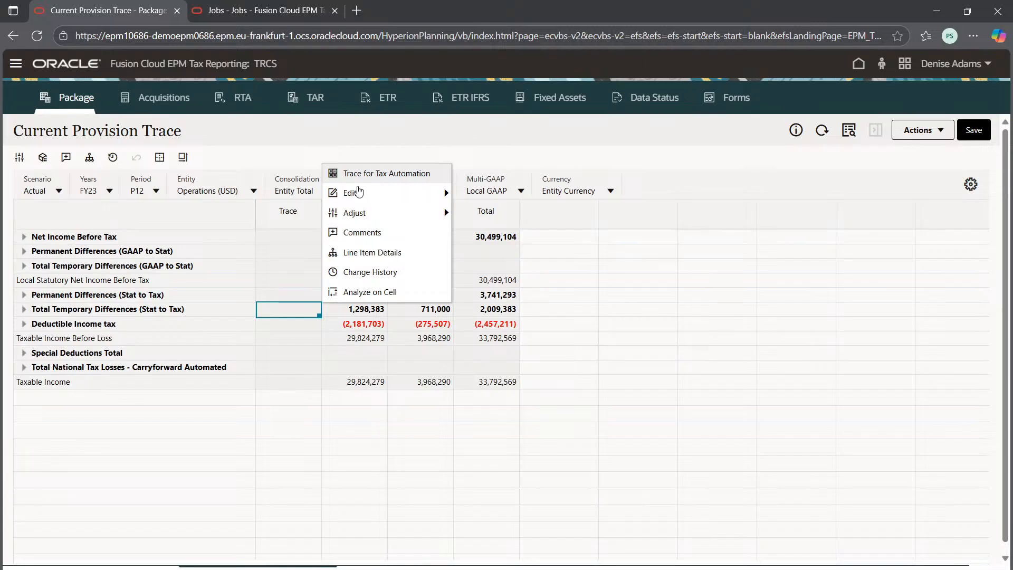
pyautogui.click(280, 308)
pyautogui.rightClick(304, 307)
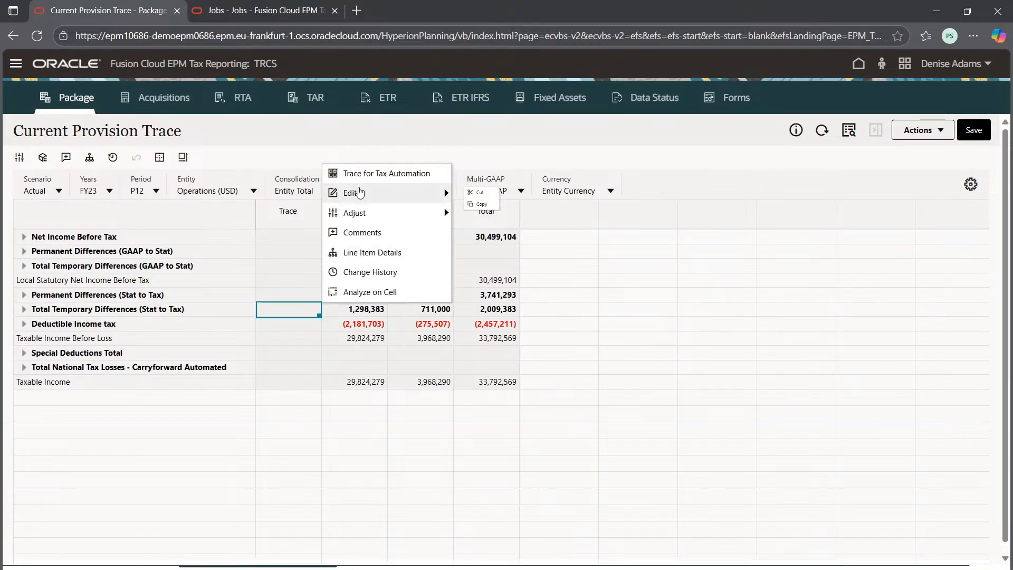
pyautogui.moveTo(357, 194)
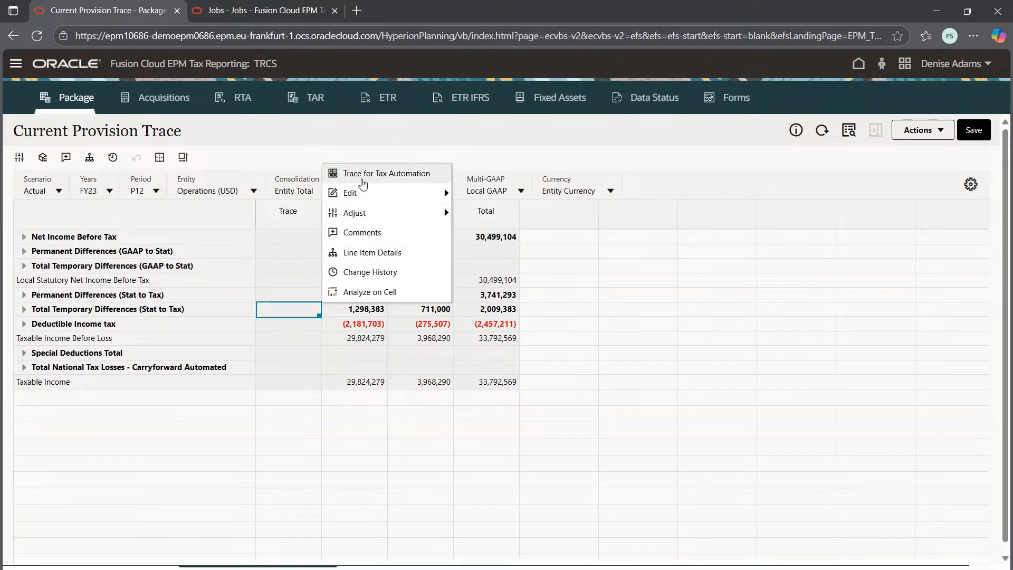
pyautogui.click(353, 173)
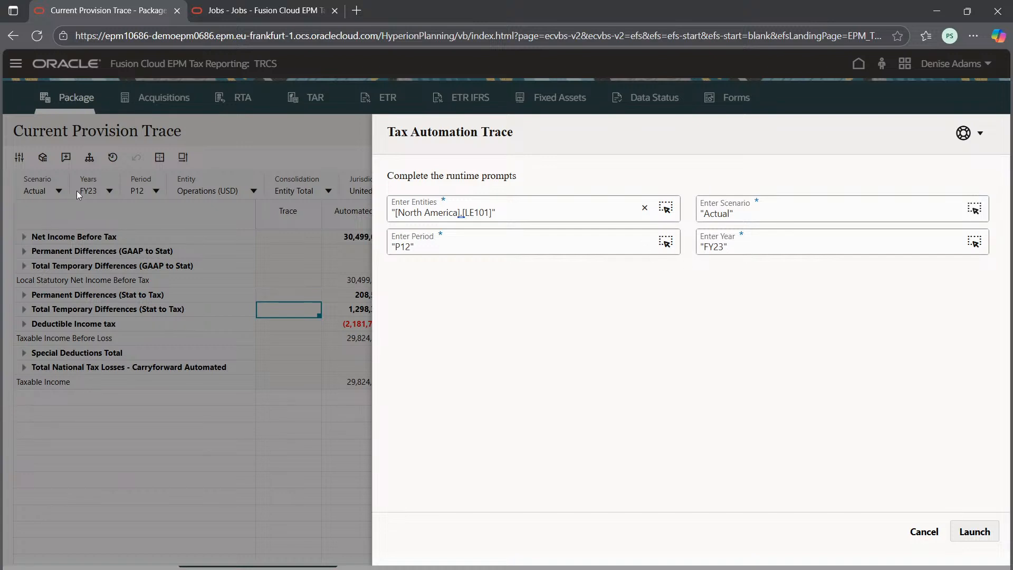
pyautogui.click(973, 531)
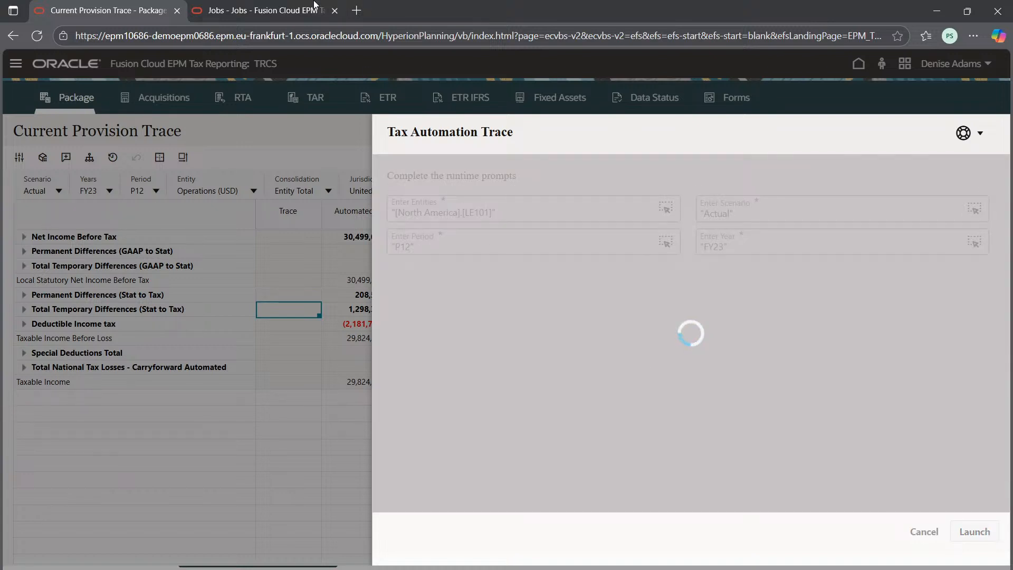
# Step: Check the Trace for Tax Automation job in the refreshed Jobs list and dismiss the rule's information message on the form
pyautogui.click(315, 5)
pyautogui.click(982, 130)
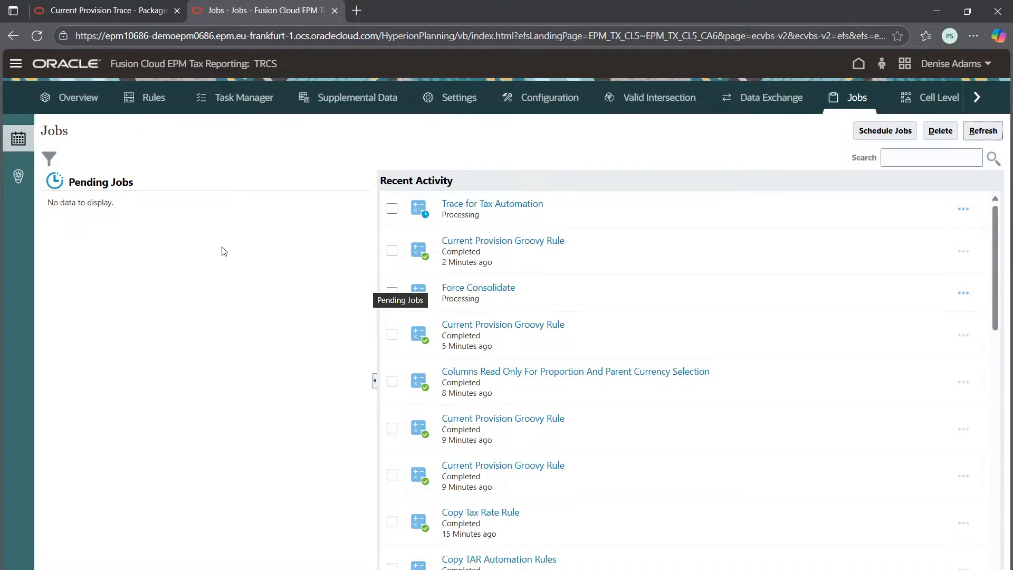
pyautogui.click(106, 11)
pyautogui.click(275, 10)
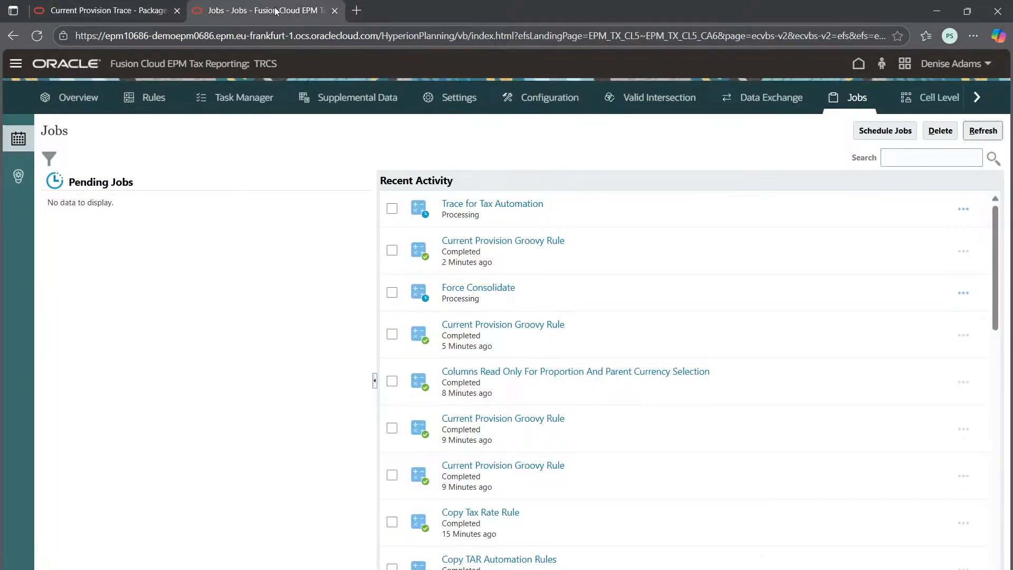
pyautogui.click(983, 130)
pyautogui.click(119, 8)
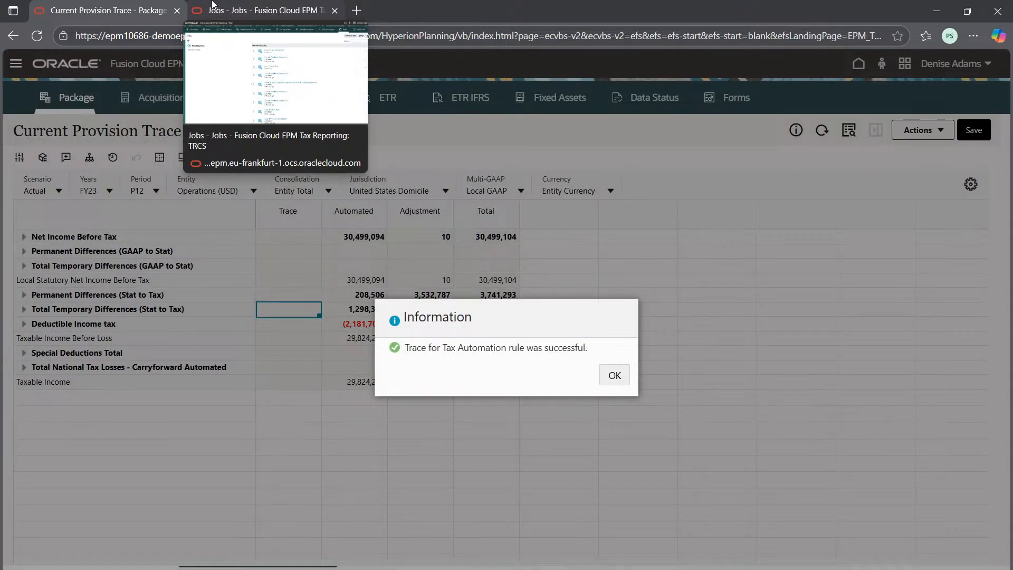
pyautogui.click(615, 375)
# Step: Review the recent job activity for the status of Trace for Tax Automation and Force Consolidate
pyautogui.click(264, 10)
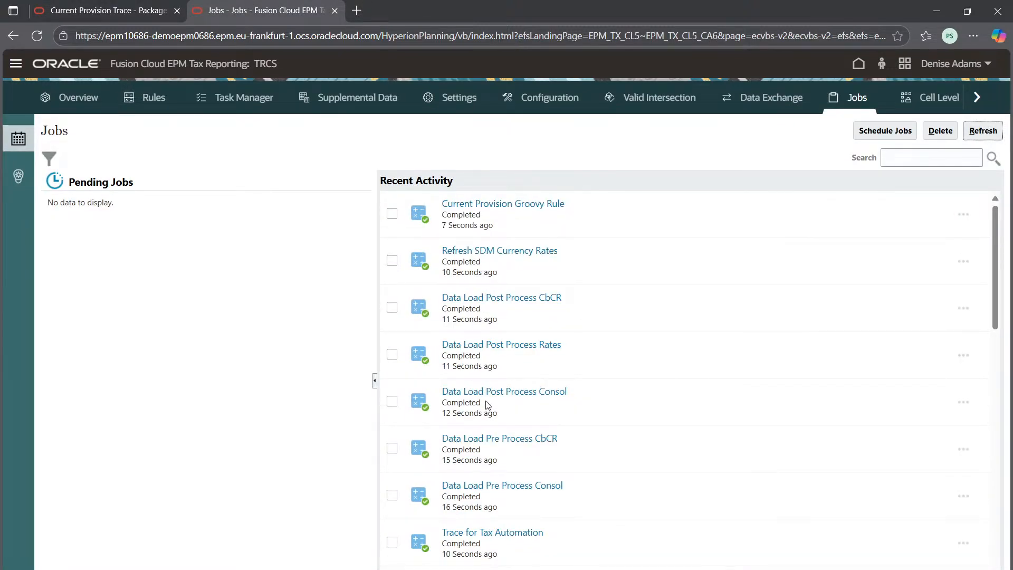
pyautogui.scroll(-1, 506, 402)
pyautogui.scroll(1, 506, 402)
pyautogui.scroll(-3, 496, 432)
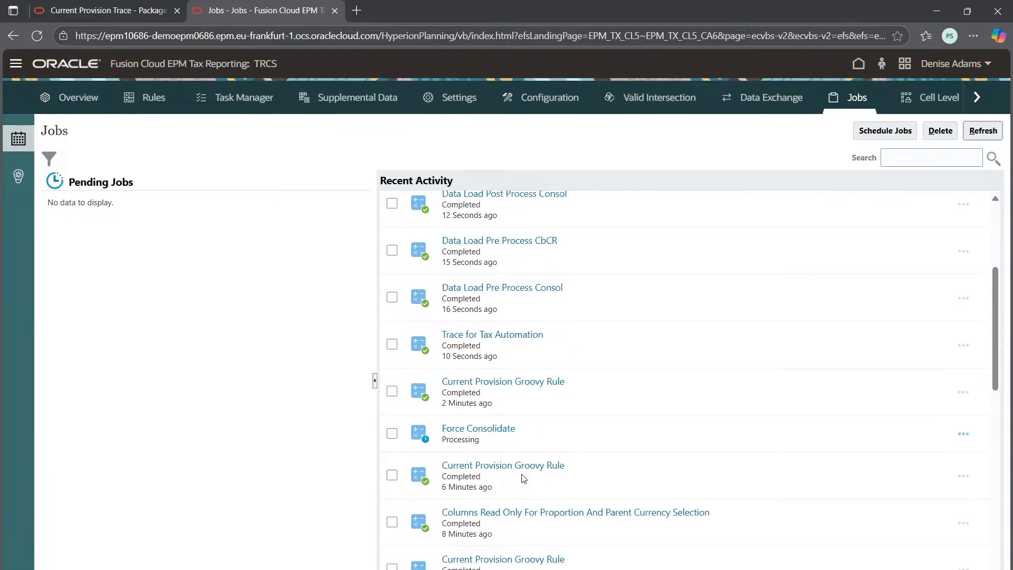
# Step: Expand Total Temporary Differences (Stat to Tax) on the Current Provision Trace form and inspect the Bad Debts trace cell under Entity Total
pyautogui.click(105, 10)
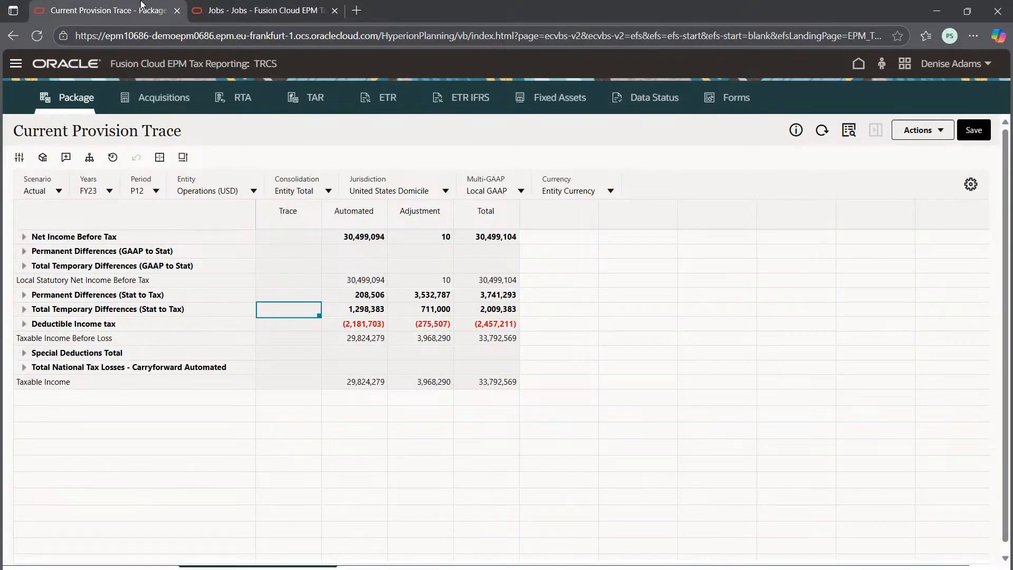
pyautogui.click(24, 309)
pyautogui.scroll(4, 391, 390)
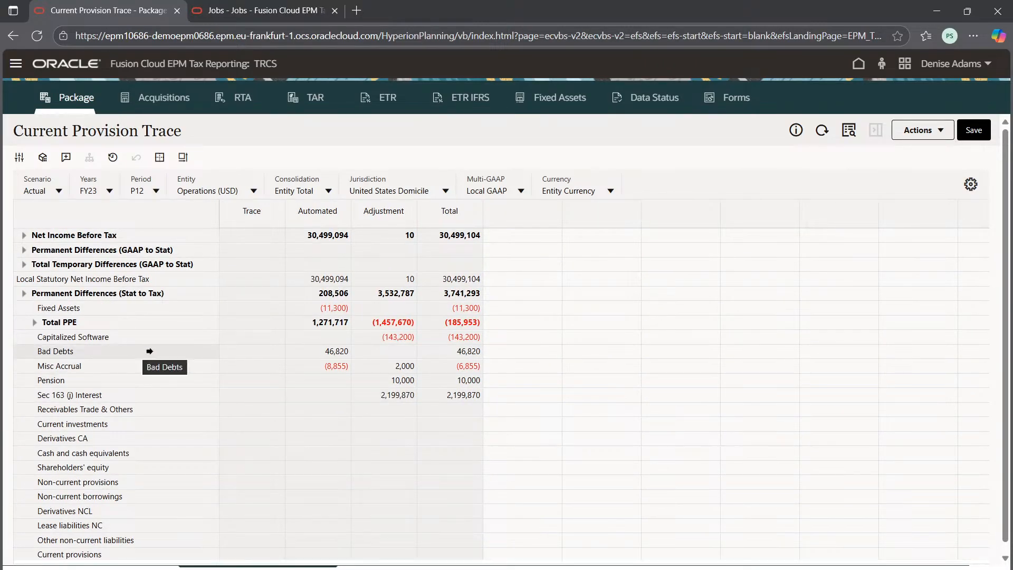
pyautogui.click(268, 352)
# Step: Switch Consolidation to Entity Input and expand Total Temporary Differences (Stat to Tax) to show the Bad Debts trace
pyautogui.click(328, 191)
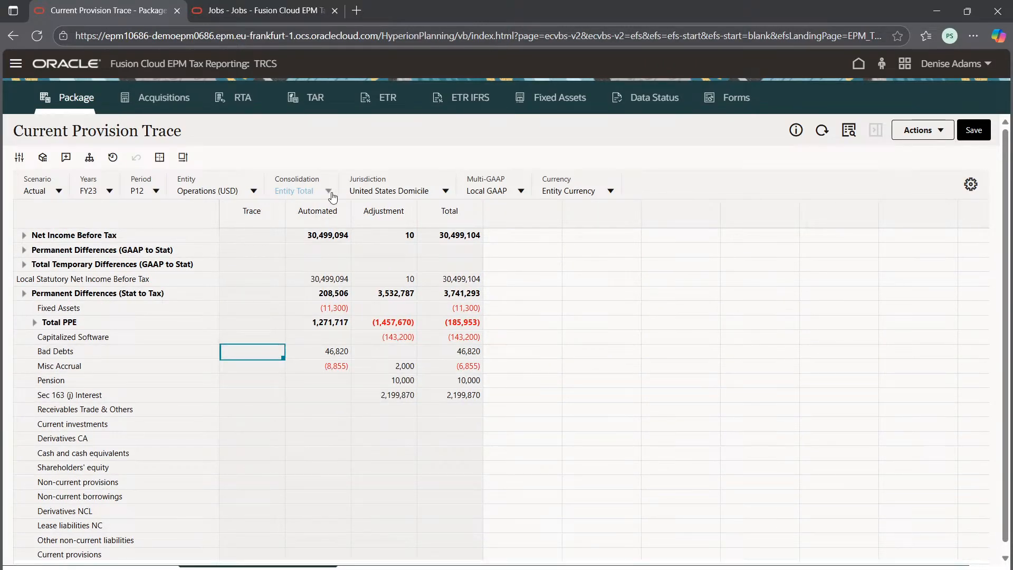
pyautogui.click(313, 248)
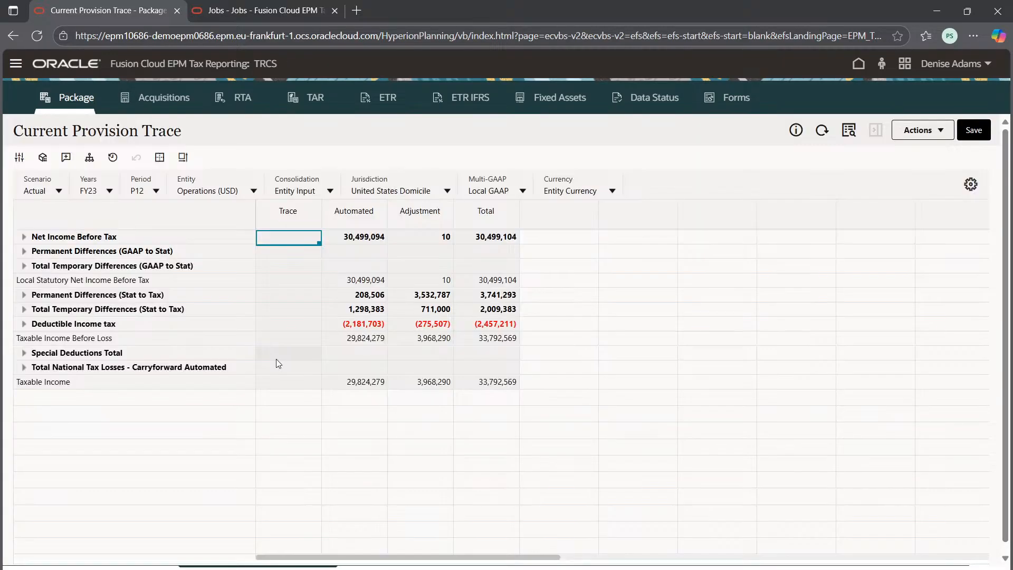
pyautogui.click(25, 309)
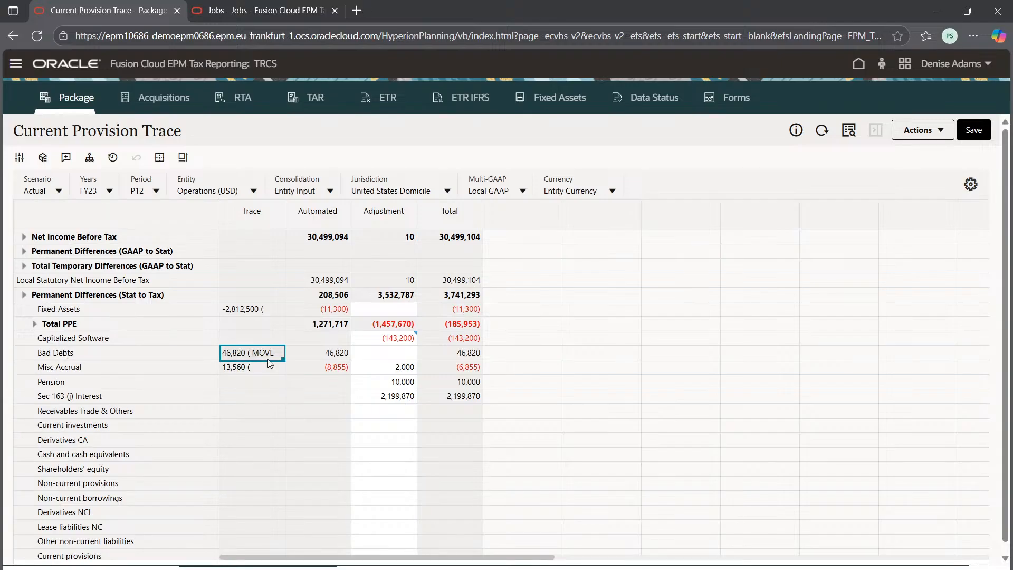
# Step: Widen the Trace column on the Current Provision Trace form and inspect the Bad Debts and Misc Accrual trace entries
pyautogui.moveTo(232, 357)
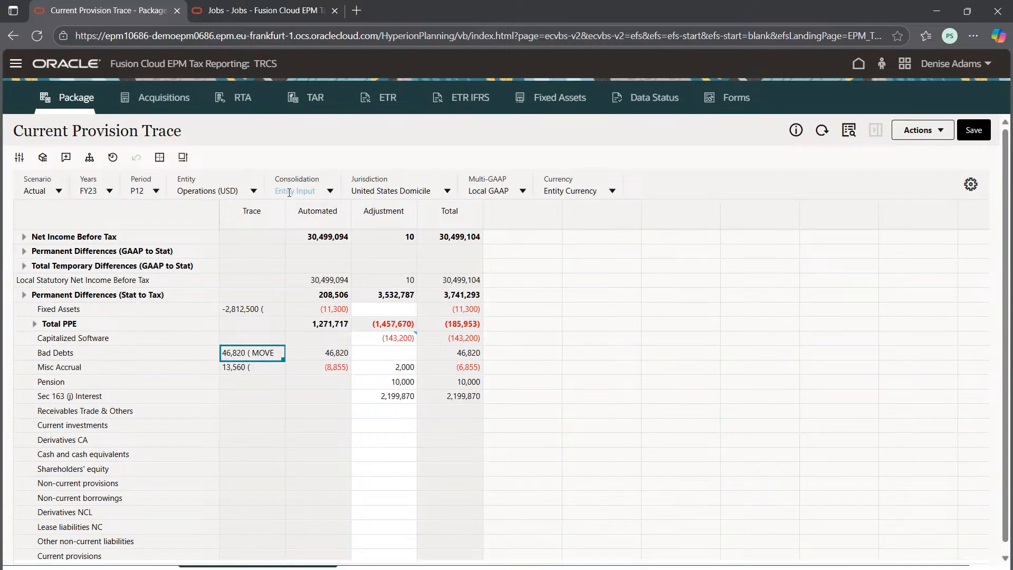
pyautogui.moveTo(283, 212); pyautogui.dragTo(441, 212)
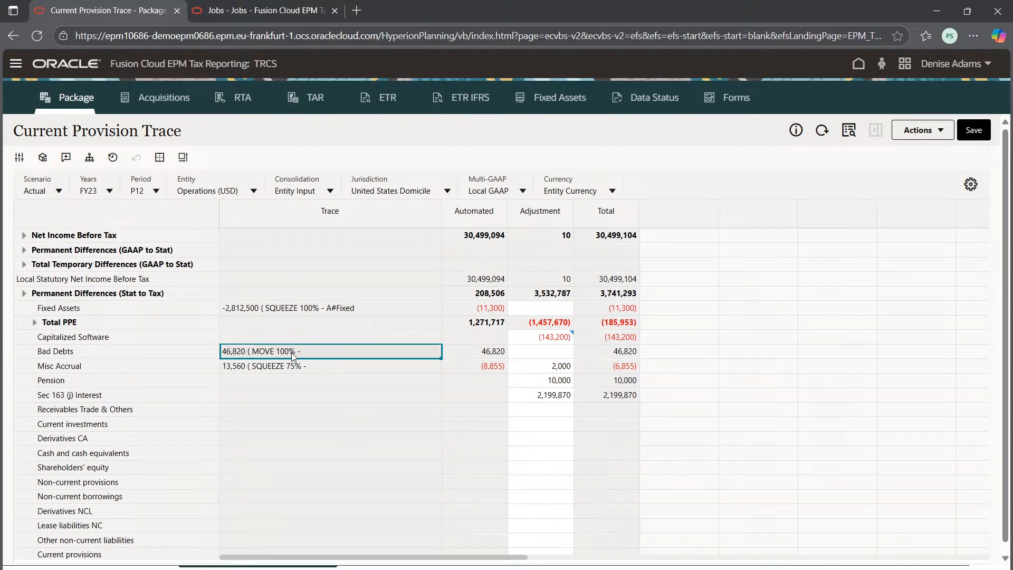
pyautogui.moveTo(284, 357)
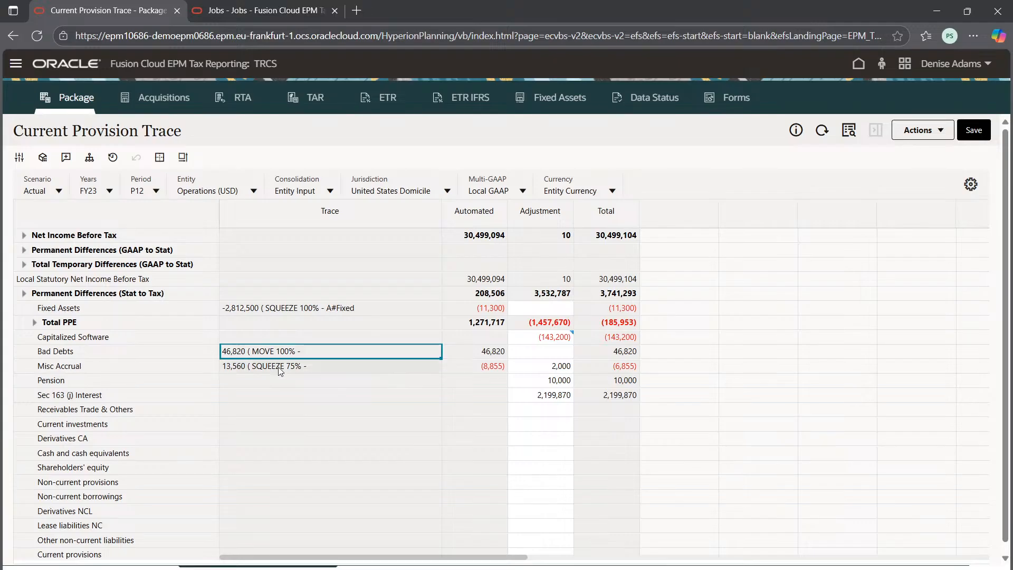
pyautogui.scroll(-2, 414, 367)
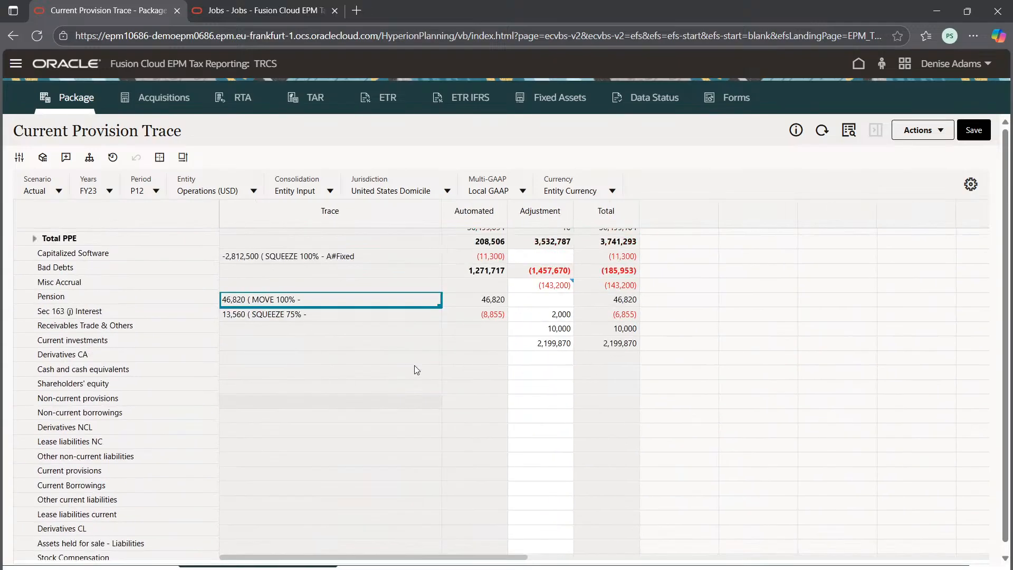
pyautogui.scroll(2, 414, 365)
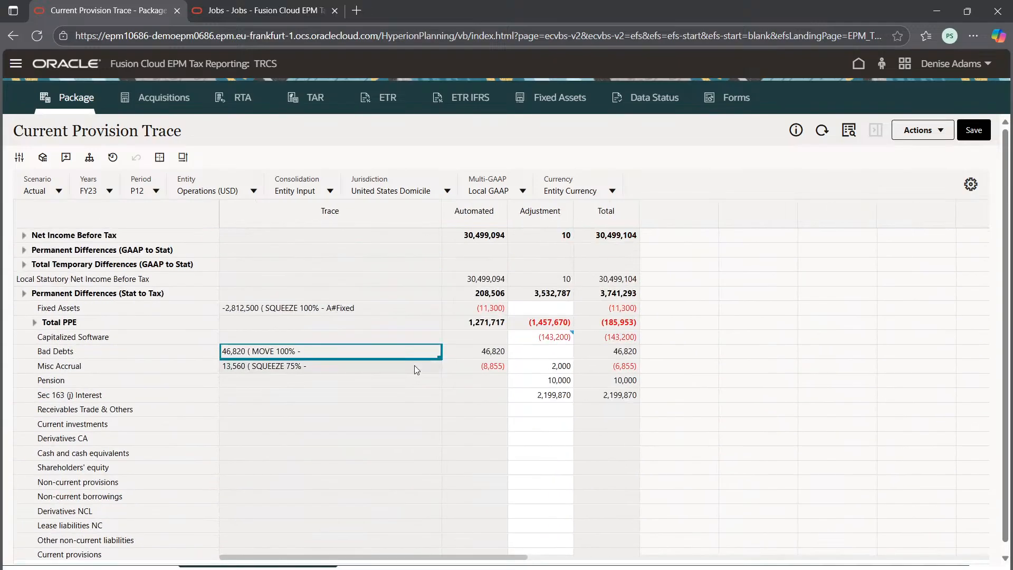
# Step: Expand Permanent Differences (GAAP to Stat), Total Temporary Differences (GAAP to Stat) and Permanent Differences (Stat to Tax) and review their trace entries
pyautogui.click(24, 250)
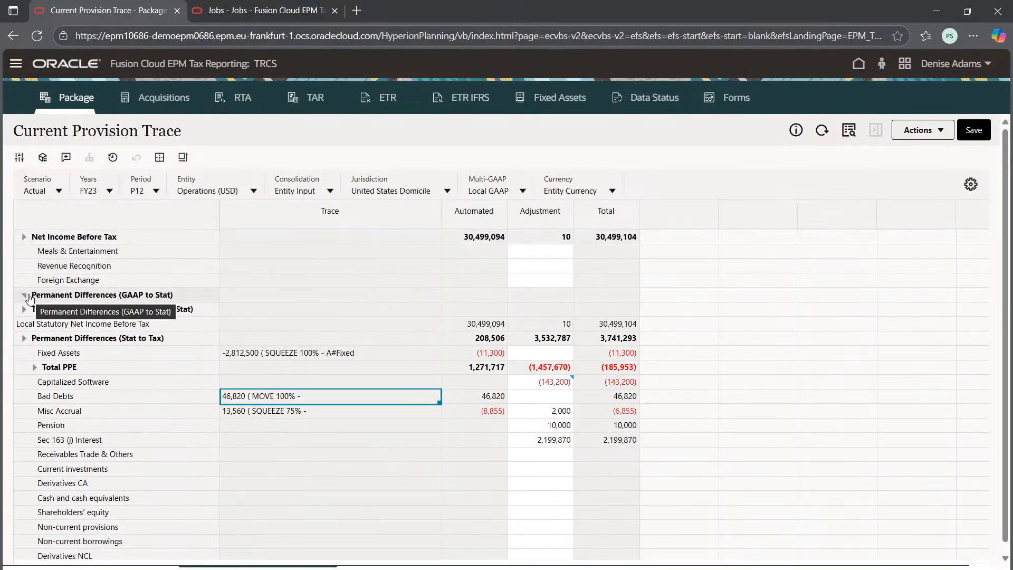
pyautogui.click(24, 310)
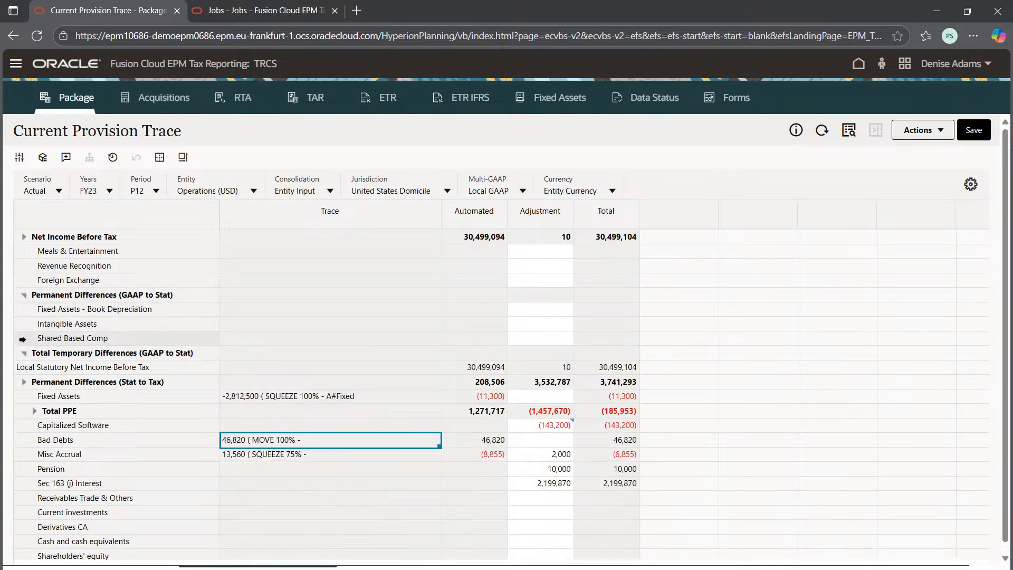
pyautogui.click(25, 381)
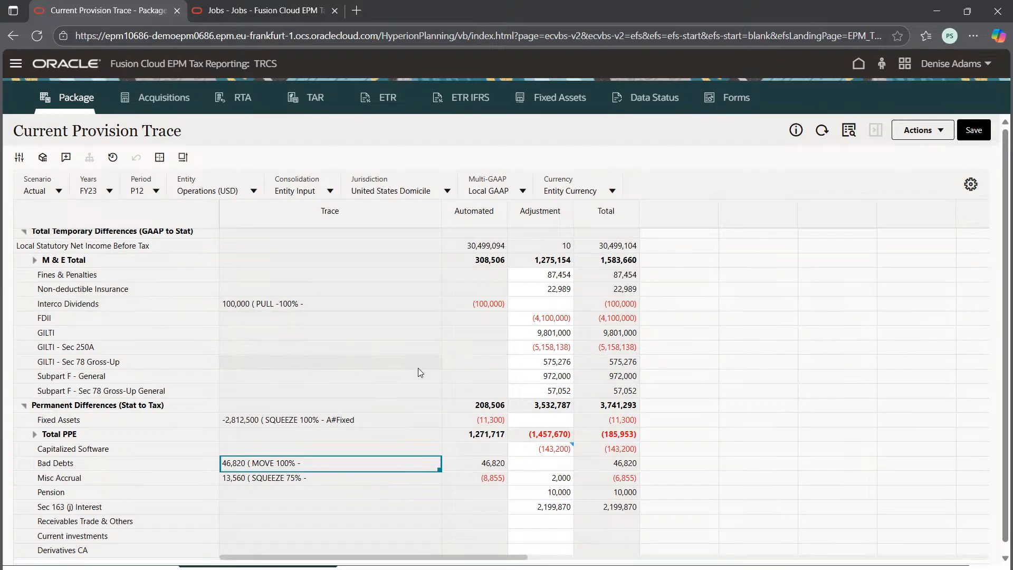
pyautogui.scroll(3, 401, 364)
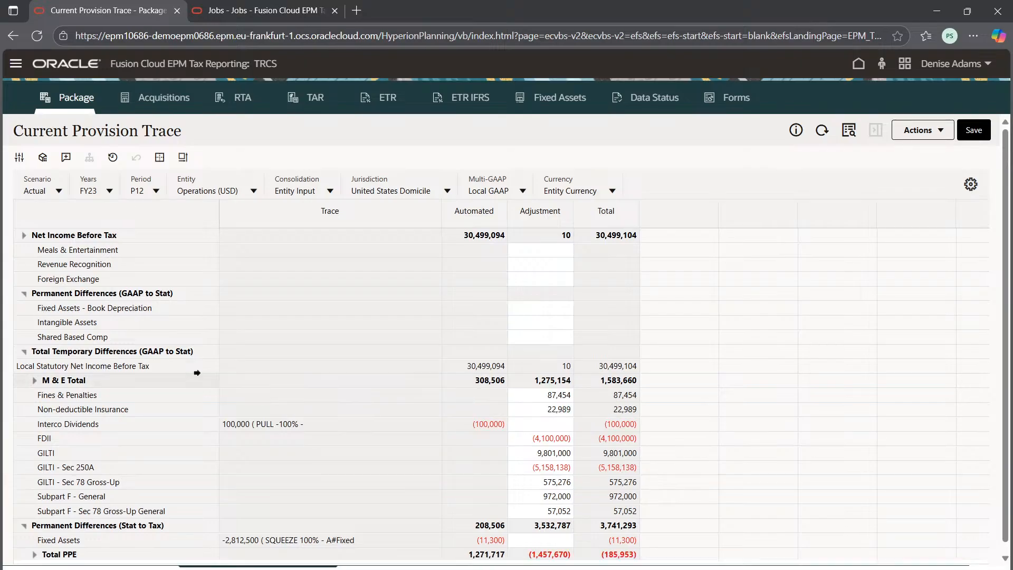
pyautogui.scroll(-5, 313, 474)
pyautogui.scroll(-3, 314, 476)
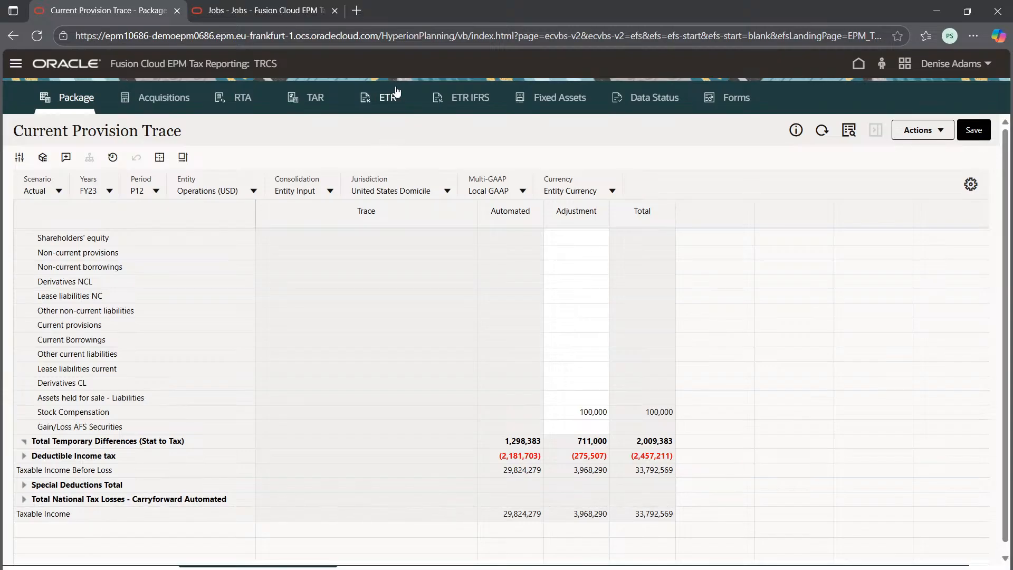
pyautogui.scroll(2, 369, 396)
pyautogui.scroll(5, 370, 396)
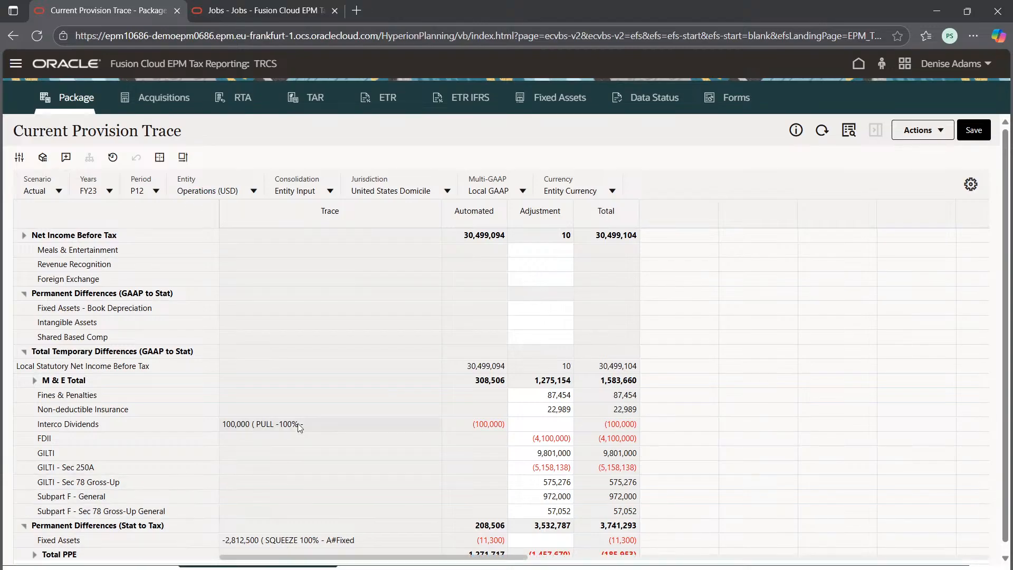
pyautogui.scroll(-15, 299, 451)
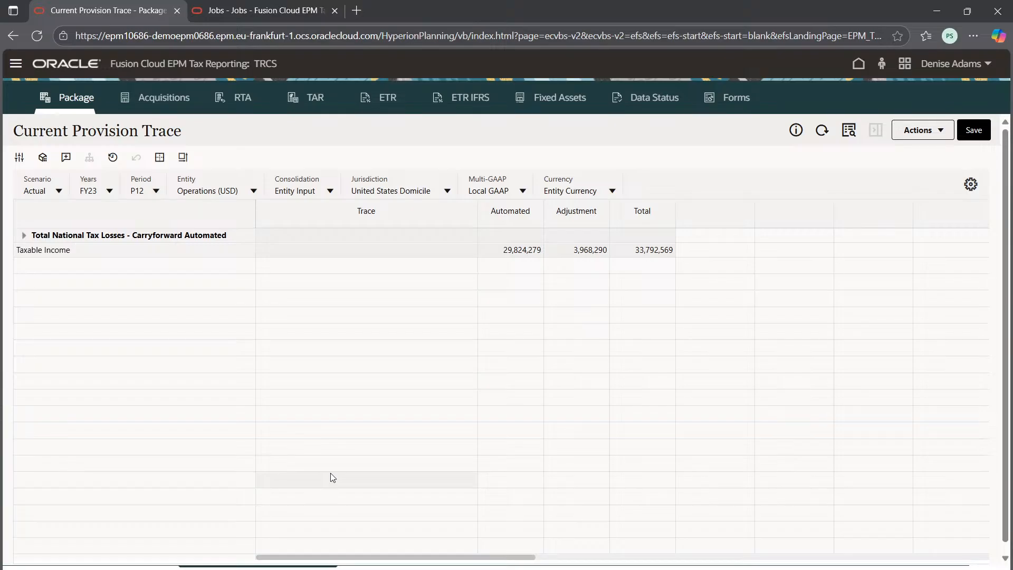
# Step: Switch to the Current Provision form and launch Automated Trace from the Automated cell of Current Year Tax Rate
pyautogui.click(321, 567)
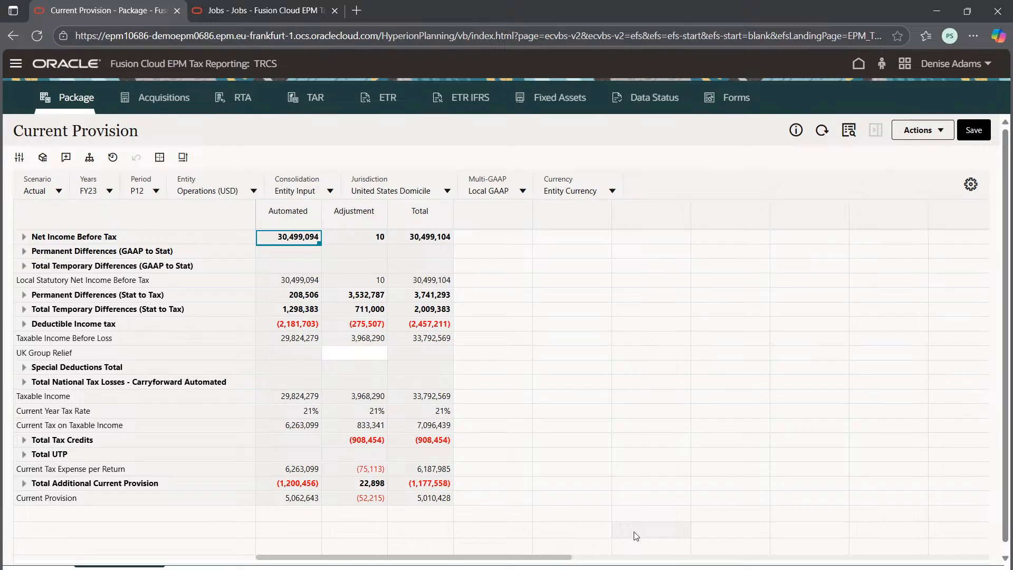
pyautogui.scroll(-3, 636, 535)
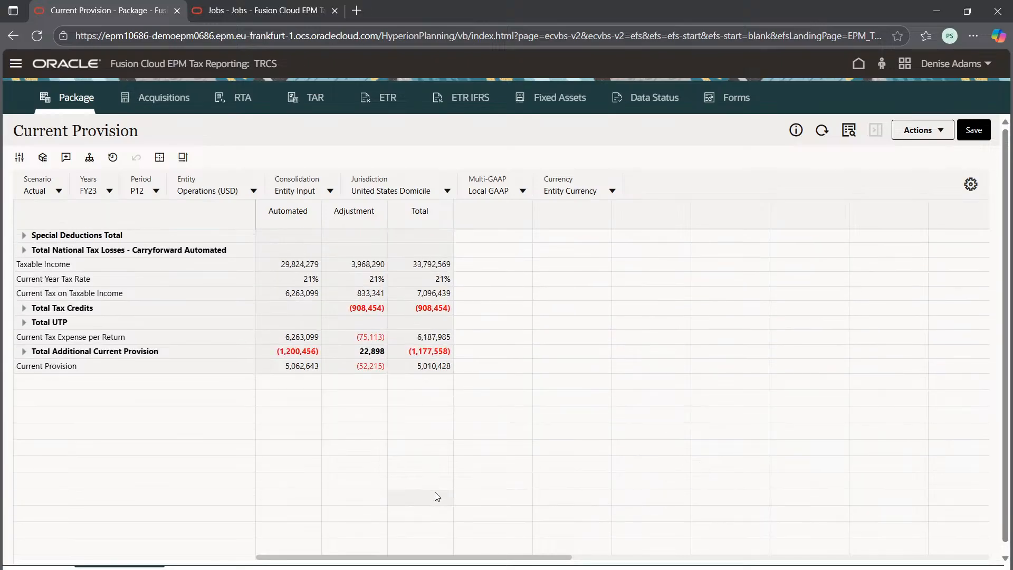
pyautogui.click(288, 279)
pyautogui.rightClick(281, 290)
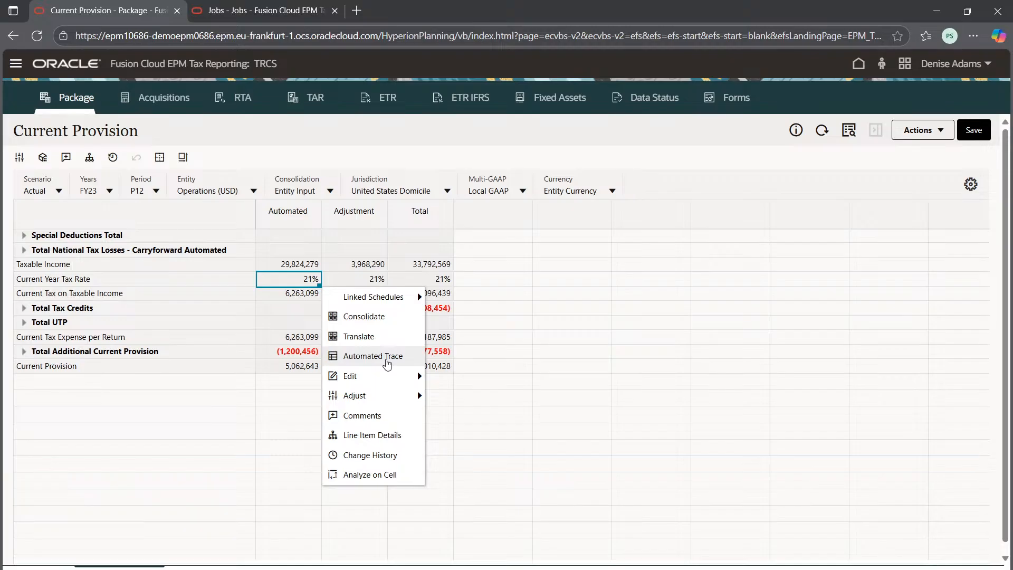
pyautogui.click(388, 357)
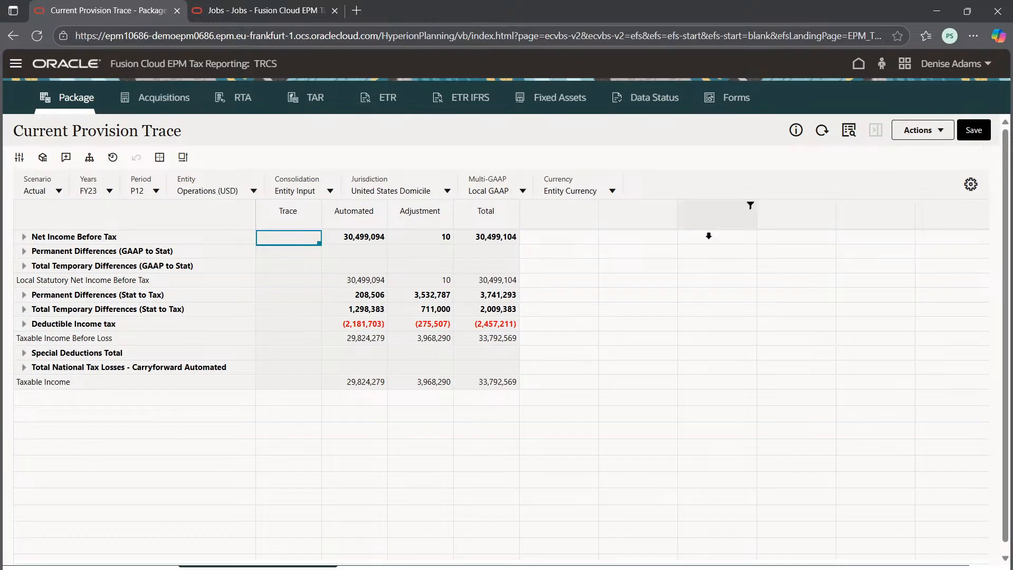
# Step: View the actions offered for the Net Income Before Tax trace cell, including Trace for Tax Automation, and dismiss them without running any
pyautogui.rightClick(289, 238)
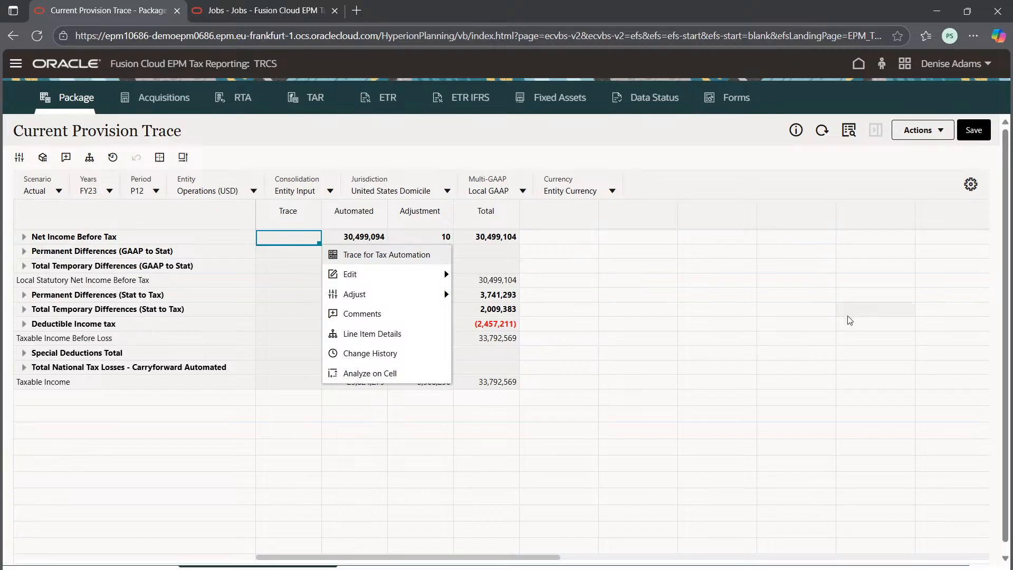
pyautogui.click(853, 453)
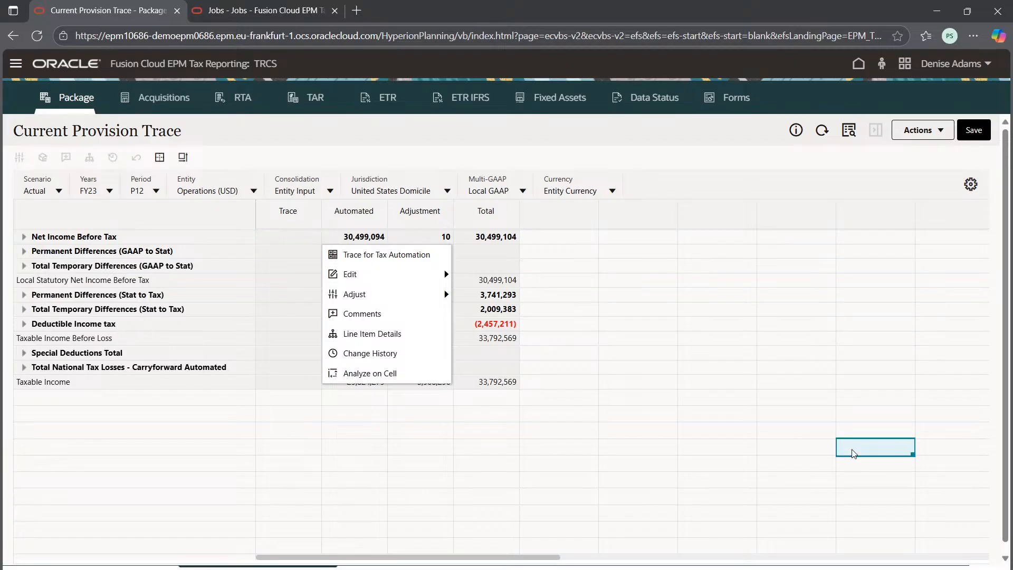
pyautogui.click(486, 414)
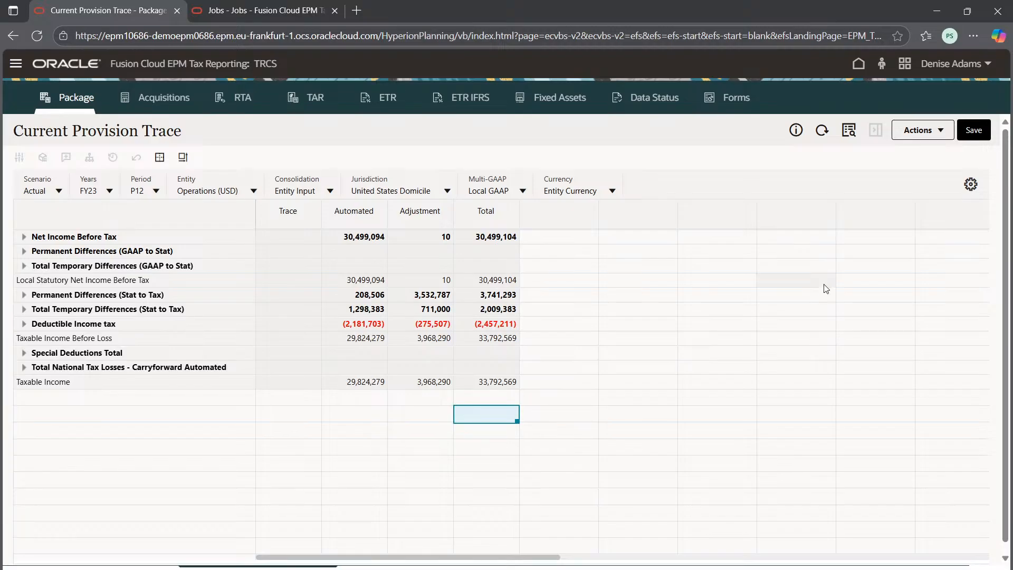
# Step: Switch to YouTube Studio and end the live stream, confirming that it stops immediately
pyautogui.moveTo(701, 569)
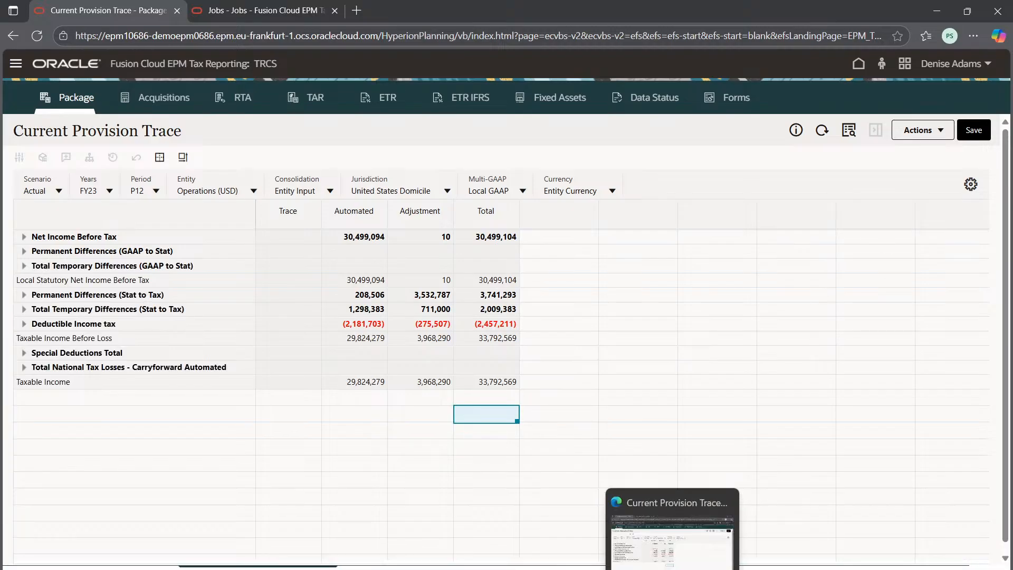
pyautogui.press('super+Tab')
pyautogui.click(519, 524)
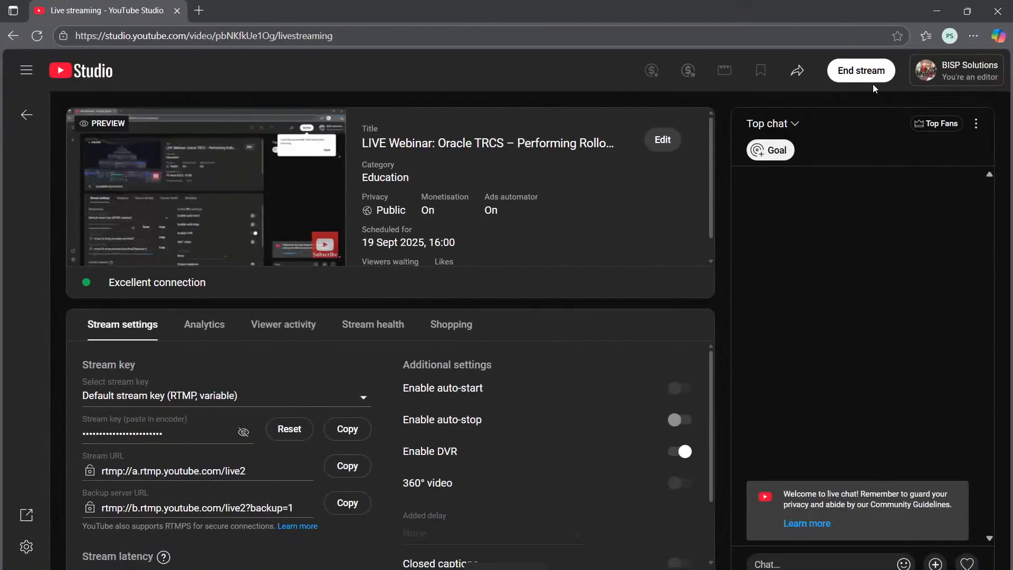
pyautogui.click(859, 77)
pyautogui.click(620, 376)
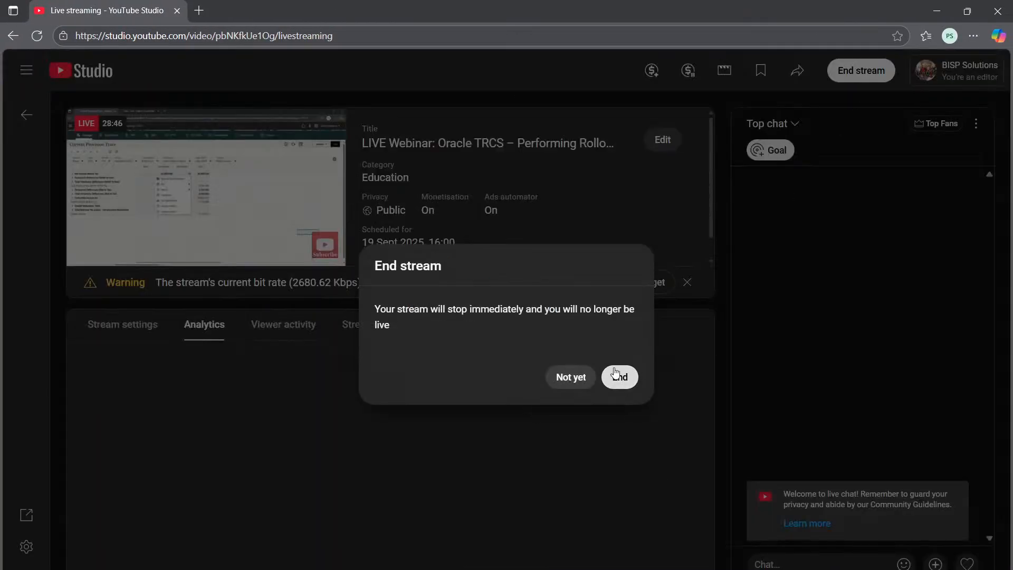